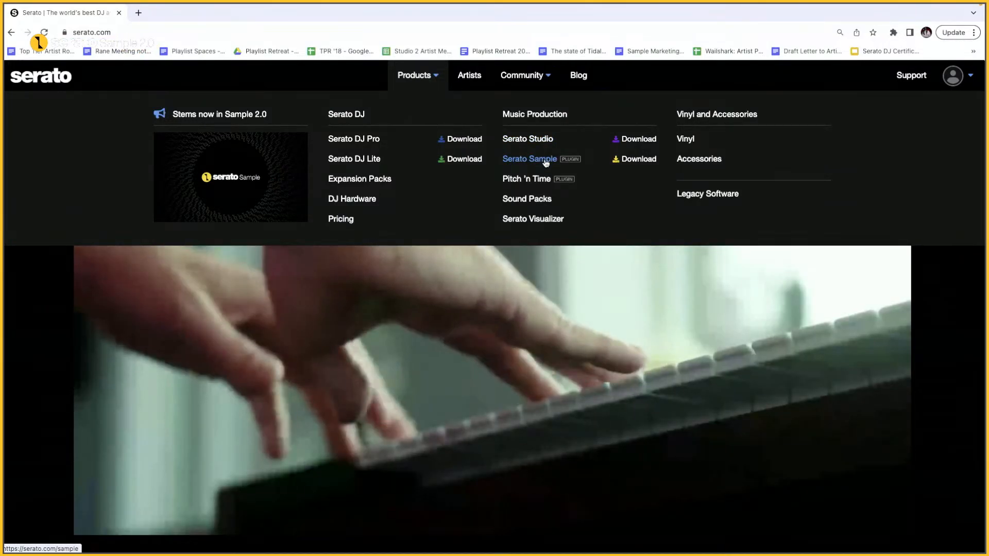
- Open the Serato Sample product page and look over its introduction
{"action": "left_click", "coordinate": [529, 159]}
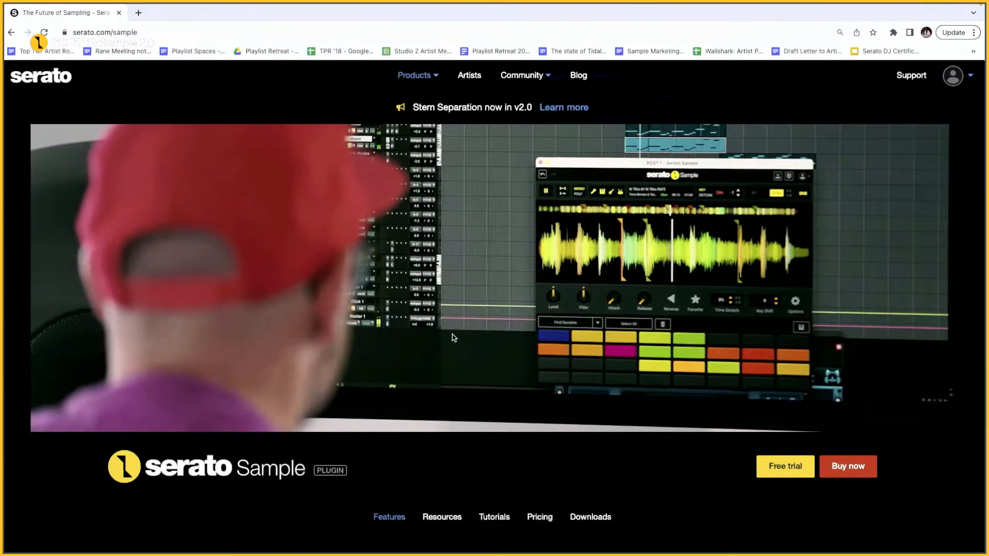
{"action": "scroll", "coordinate": [433, 411], "scroll_direction": "down", "scroll_amount": 1}
{"action": "scroll", "coordinate": [434, 410], "scroll_direction": "down", "scroll_amount": 3}
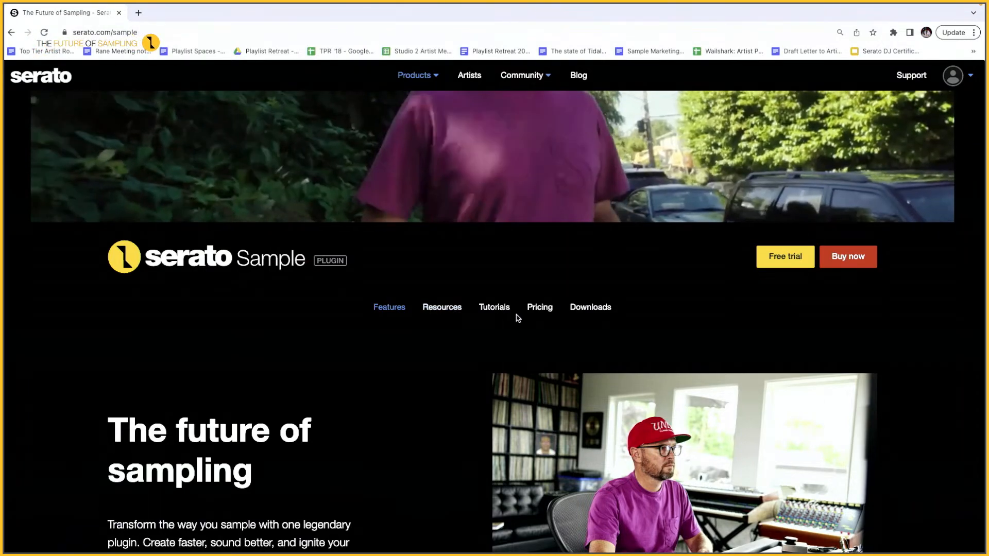
- View the Serato Sample pricing page and review the Subscribe and Buy options
{"action": "left_click", "coordinate": [539, 308]}
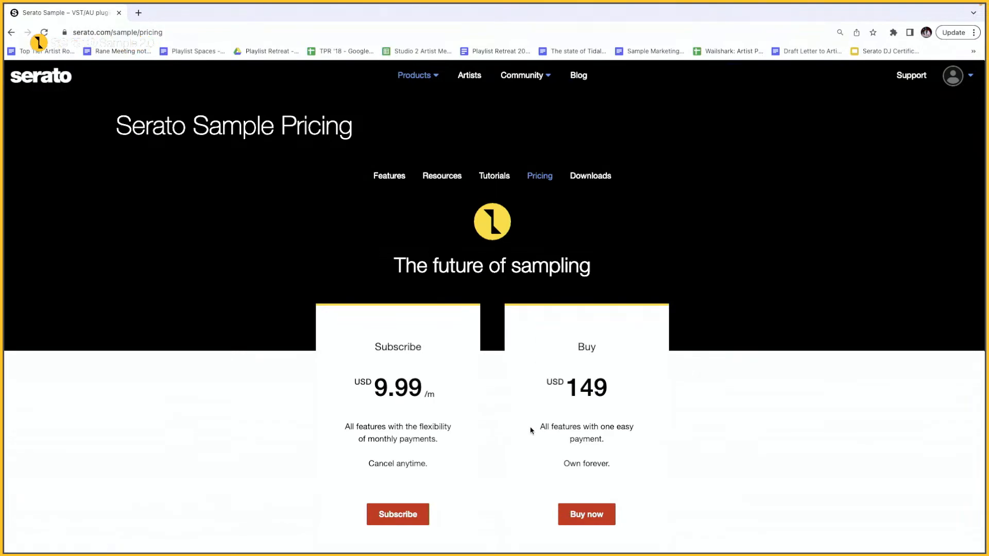
{"action": "scroll", "coordinate": [531, 430], "scroll_direction": "down", "scroll_amount": 2}
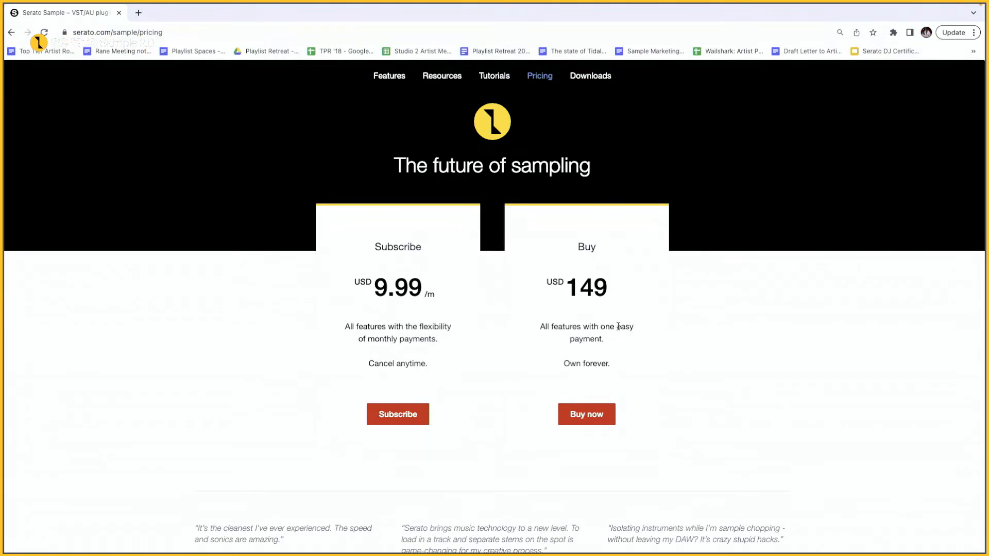
{"action": "scroll", "coordinate": [446, 263], "scroll_direction": "up", "scroll_amount": 2}
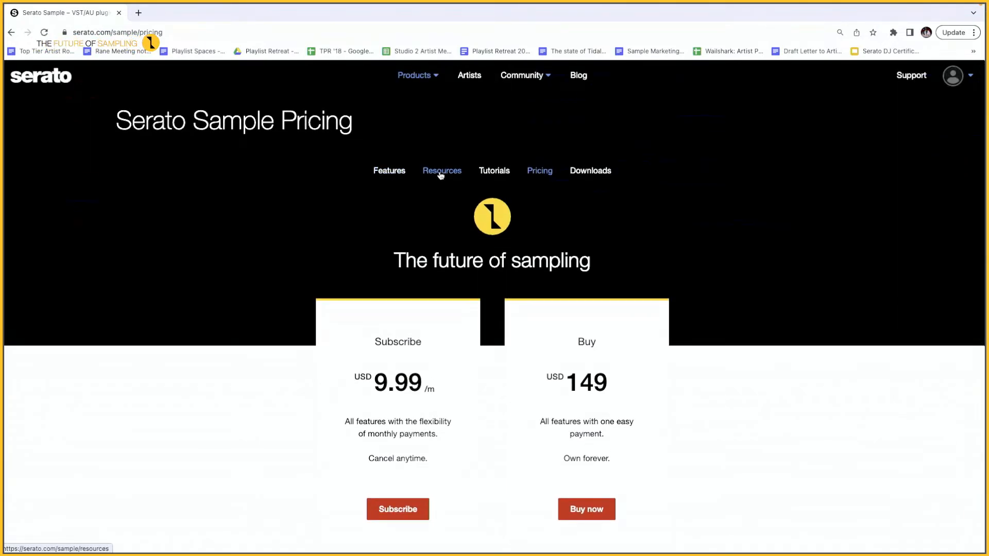
- View the Serato Sample resources page and examine the free sound packs, including the Sample Starter Pack and Serato Sample Core Pack
{"action": "left_click", "coordinate": [441, 176]}
{"action": "scroll", "coordinate": [496, 391], "scroll_direction": "down", "scroll_amount": 2}
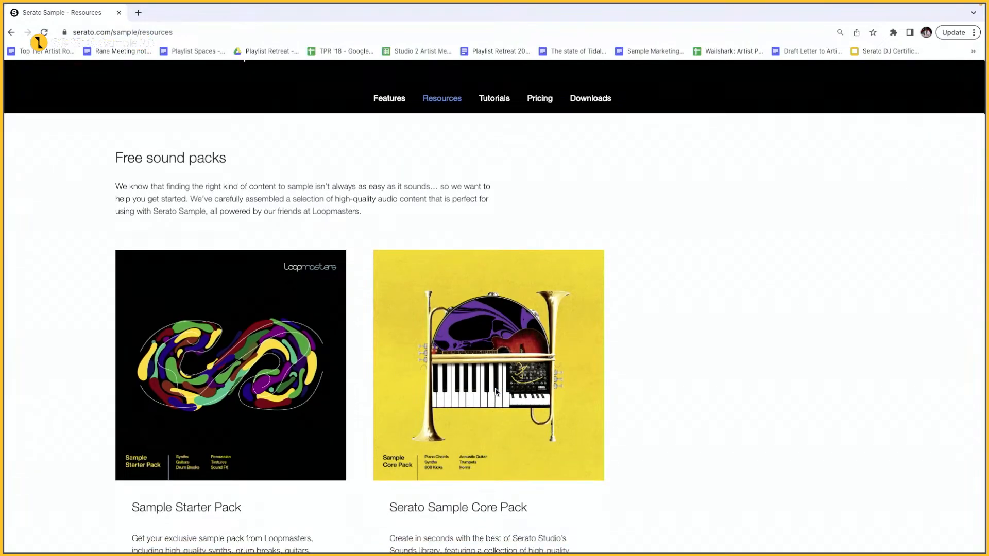
{"action": "scroll", "coordinate": [495, 390], "scroll_direction": "down", "scroll_amount": 1}
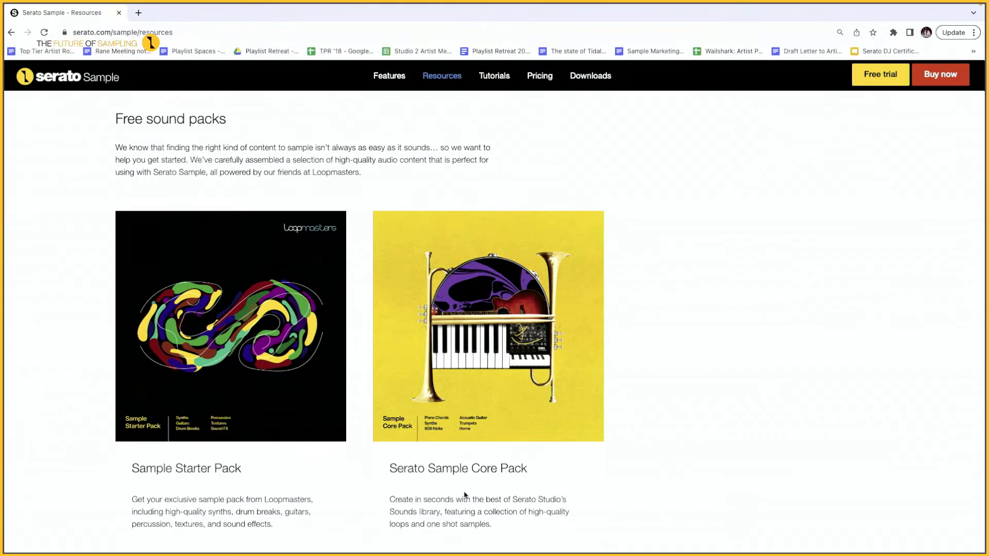
{"action": "scroll", "coordinate": [464, 496], "scroll_direction": "down", "scroll_amount": 1}
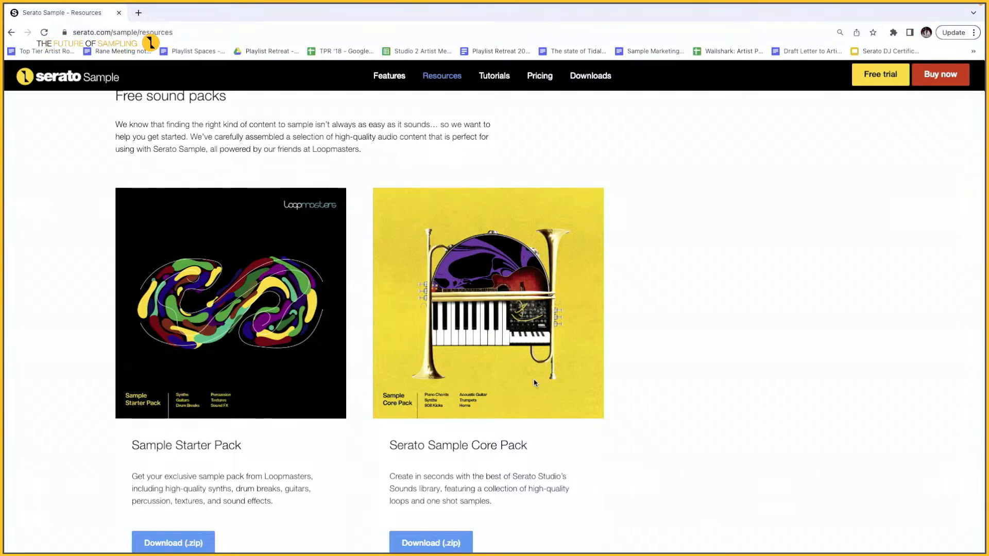
{"action": "scroll", "coordinate": [534, 383], "scroll_direction": "up", "scroll_amount": 3}
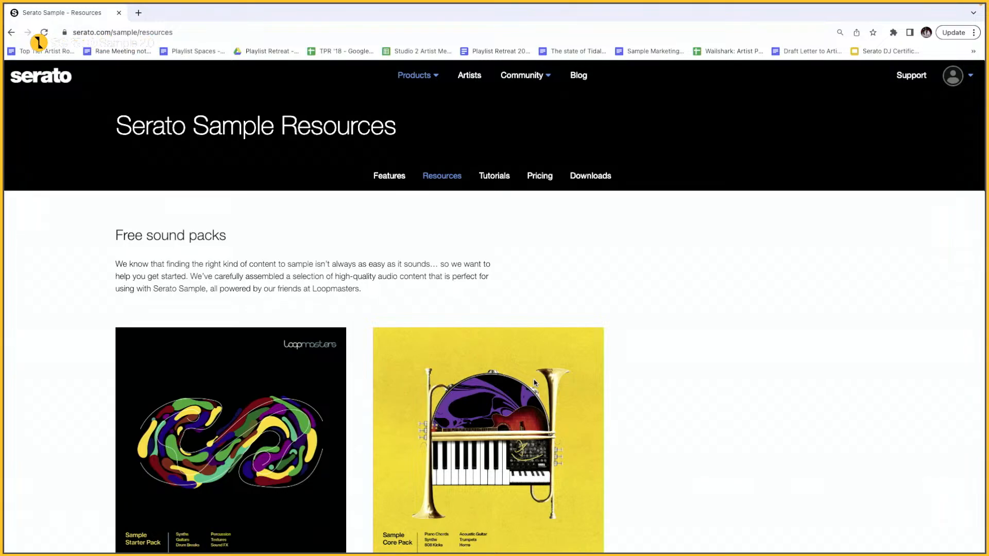
- View the Serato Sample tutorials page and browse the Getting Set Up and Sampling & Stem Separation videos
{"action": "left_click", "coordinate": [504, 176]}
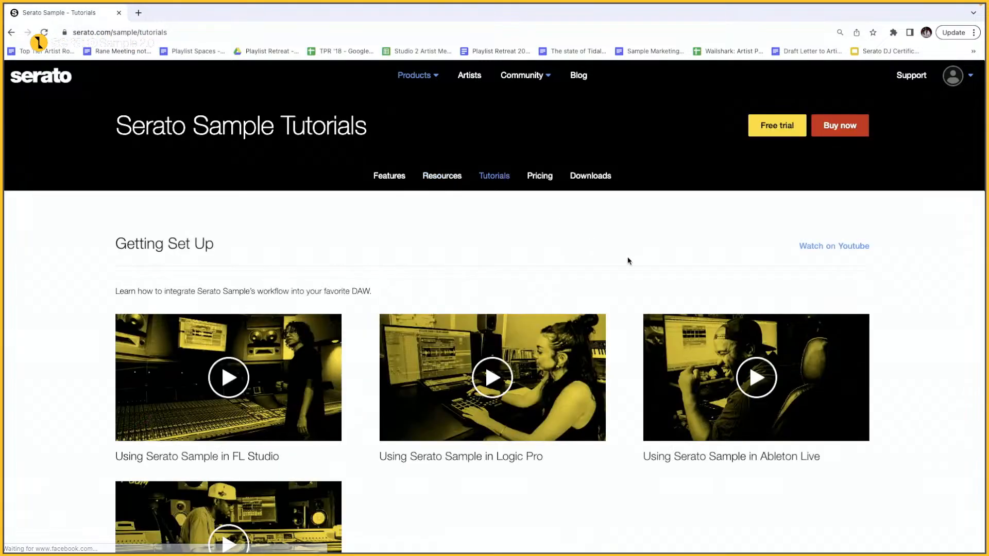
{"action": "scroll", "coordinate": [919, 401], "scroll_direction": "down", "scroll_amount": 1}
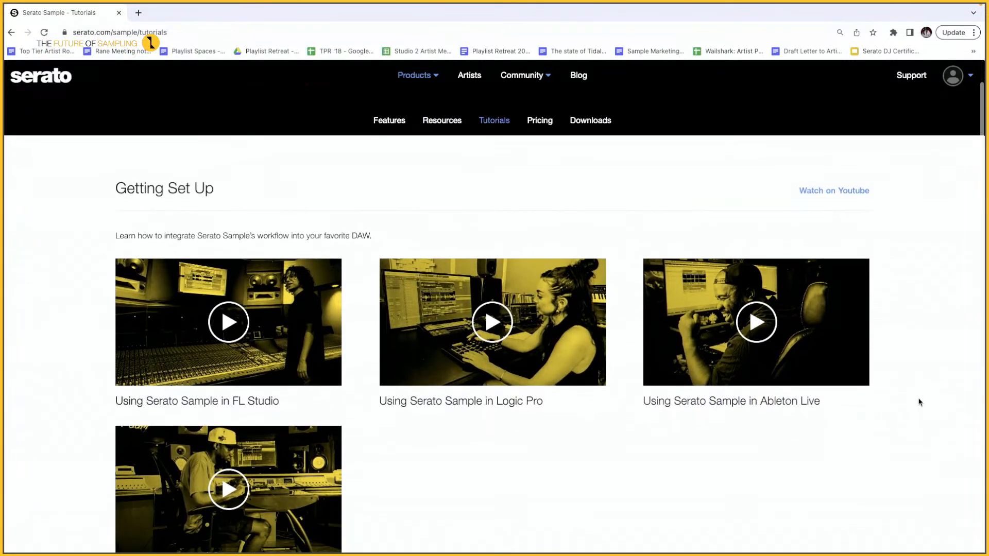
{"action": "scroll", "coordinate": [920, 402], "scroll_direction": "down", "scroll_amount": 1}
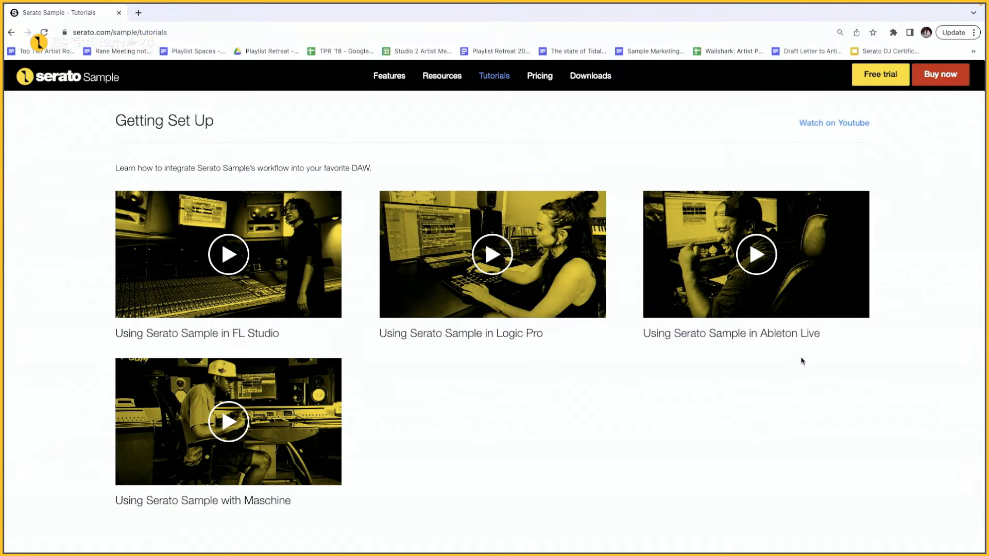
{"action": "scroll", "coordinate": [559, 456], "scroll_direction": "down", "scroll_amount": 3}
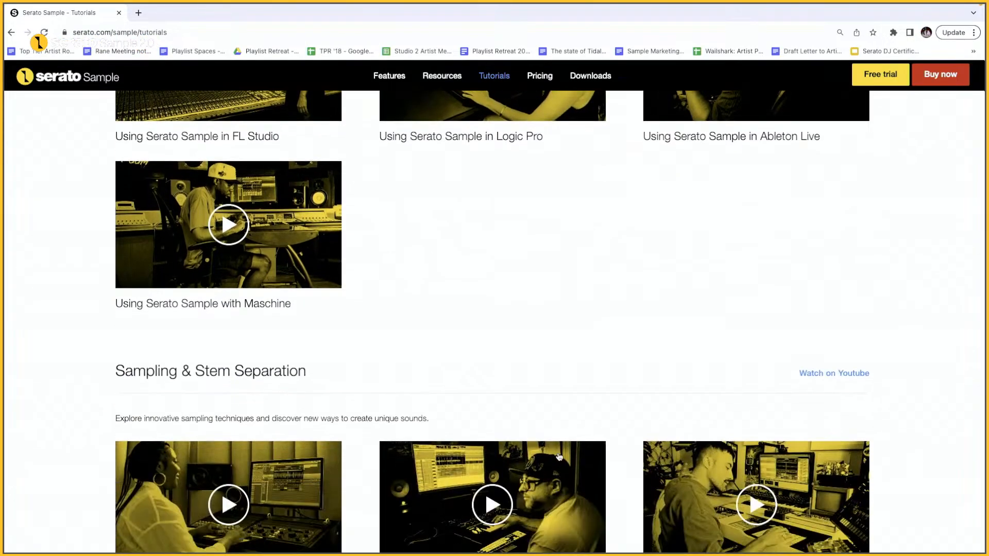
{"action": "scroll", "coordinate": [559, 456], "scroll_direction": "down", "scroll_amount": 4}
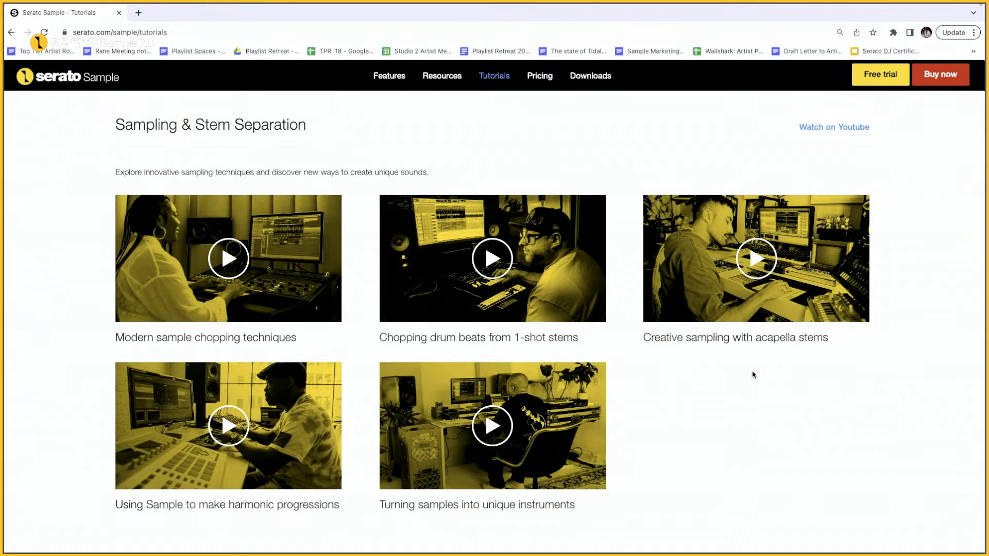
{"action": "scroll", "coordinate": [752, 374], "scroll_direction": "up", "scroll_amount": 15}
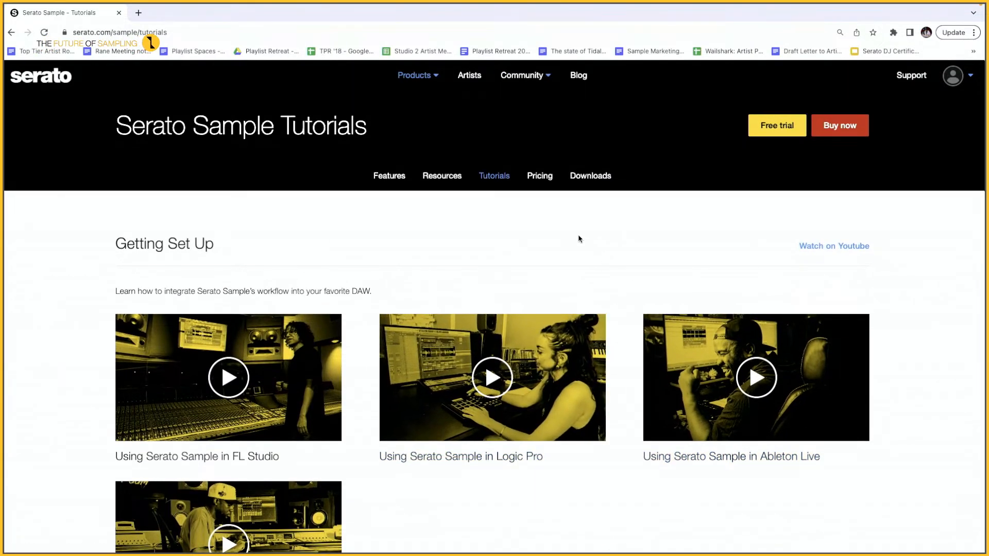
- View the Serato Sample downloads page and examine the version 2.0 details and the Mac system requirements
{"action": "left_click", "coordinate": [577, 179]}
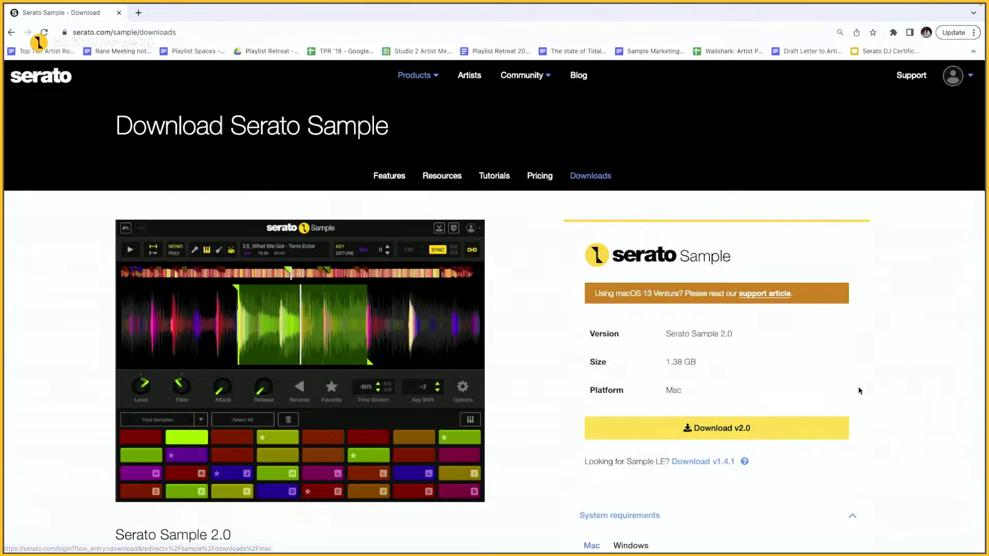
{"action": "scroll", "coordinate": [886, 404], "scroll_direction": "down", "scroll_amount": 1}
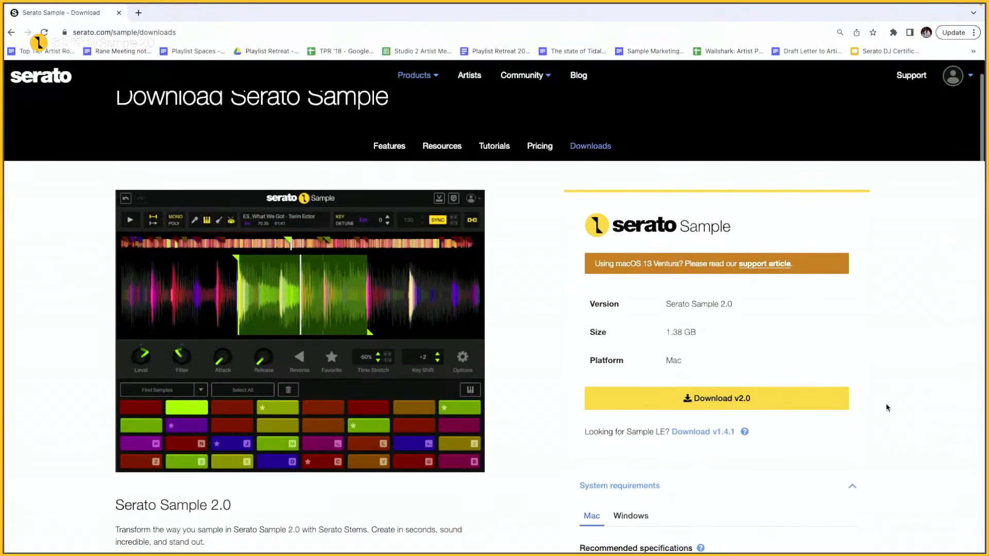
{"action": "scroll", "coordinate": [887, 407], "scroll_direction": "down", "scroll_amount": 5}
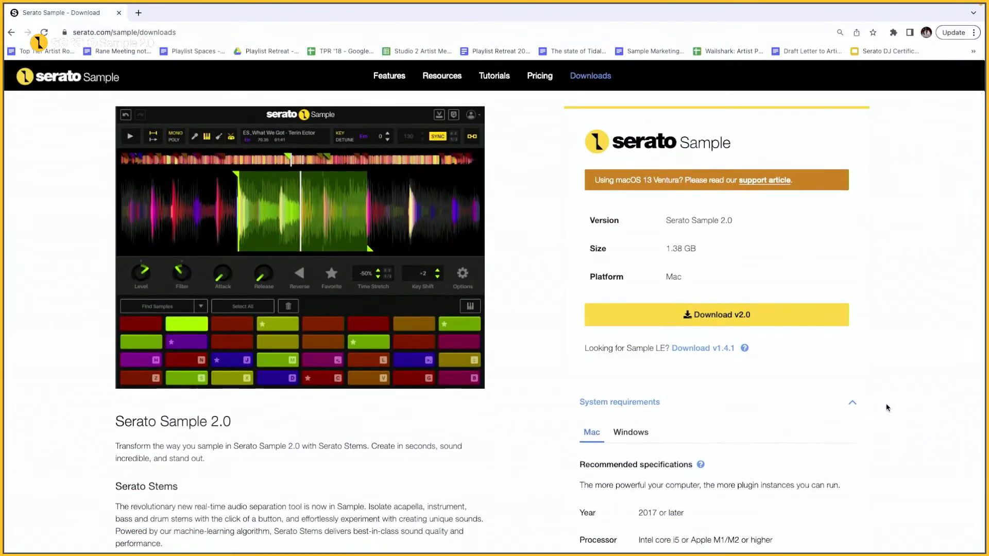
{"action": "scroll", "coordinate": [887, 407], "scroll_direction": "down", "scroll_amount": 1}
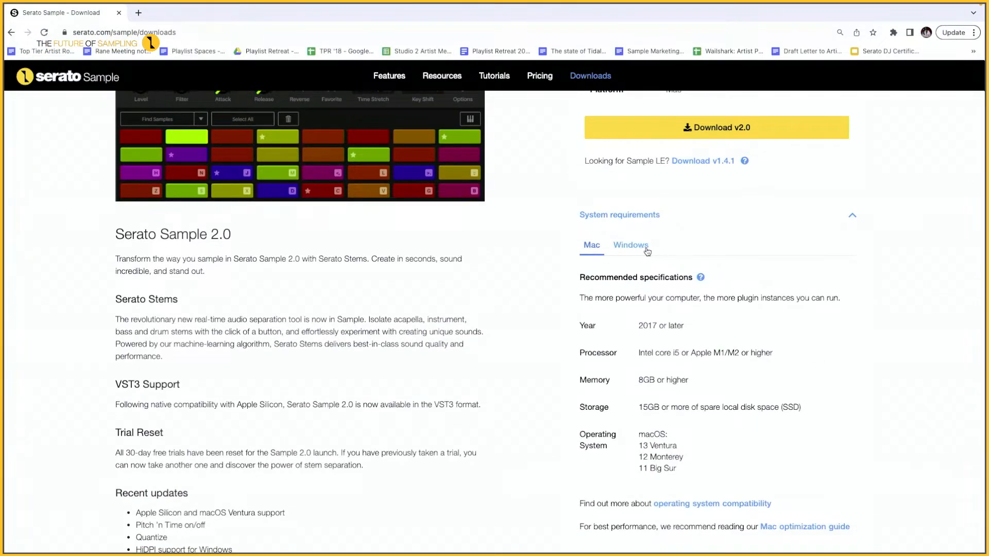
{"action": "scroll", "coordinate": [706, 388], "scroll_direction": "down", "scroll_amount": 1}
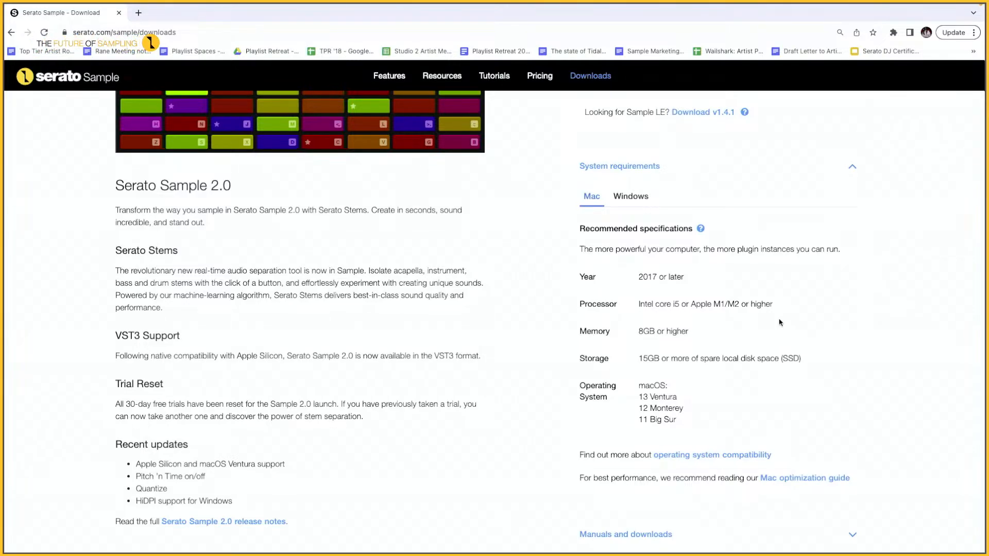
- Compare the Windows and Mac system requirements for Serato Sample 2.0, ending on the Mac specifications and the download details
{"action": "left_click", "coordinate": [636, 200]}
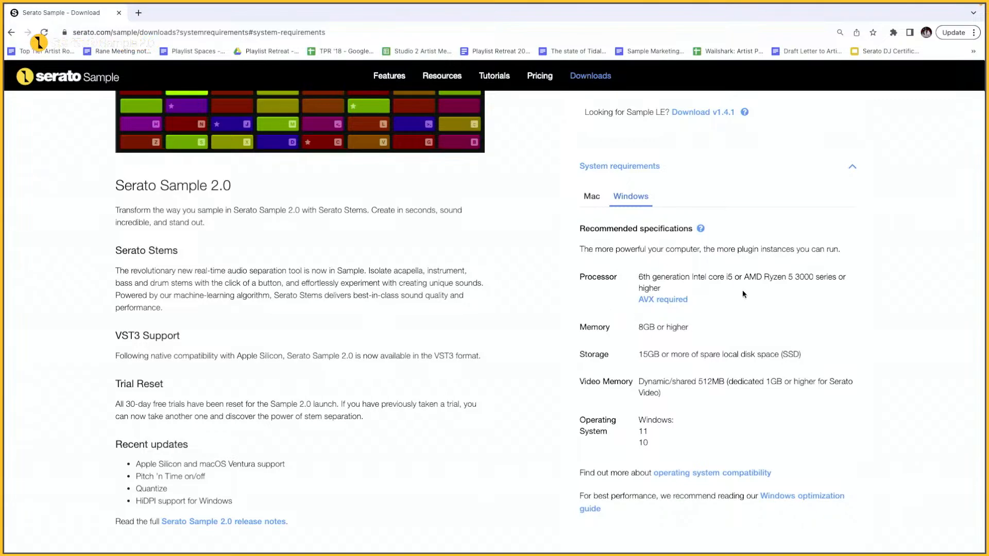
{"action": "left_click", "coordinate": [594, 199]}
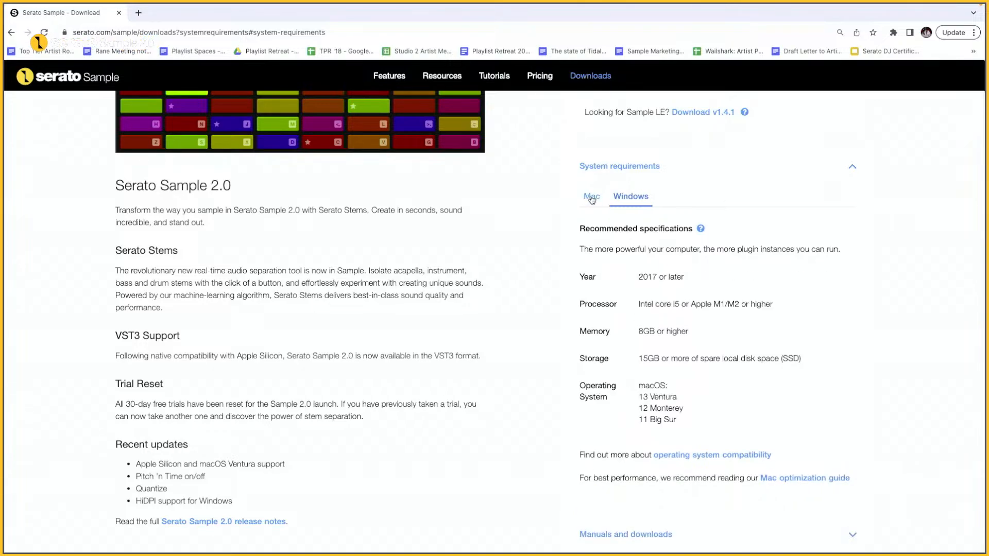
{"action": "scroll", "coordinate": [726, 409], "scroll_direction": "down", "scroll_amount": 2}
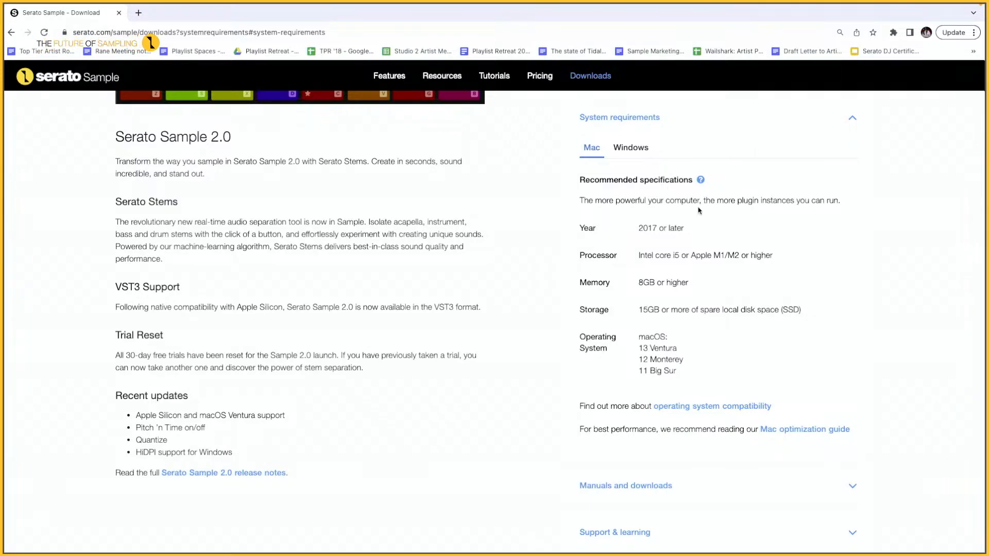
{"action": "left_click", "coordinate": [660, 155]}
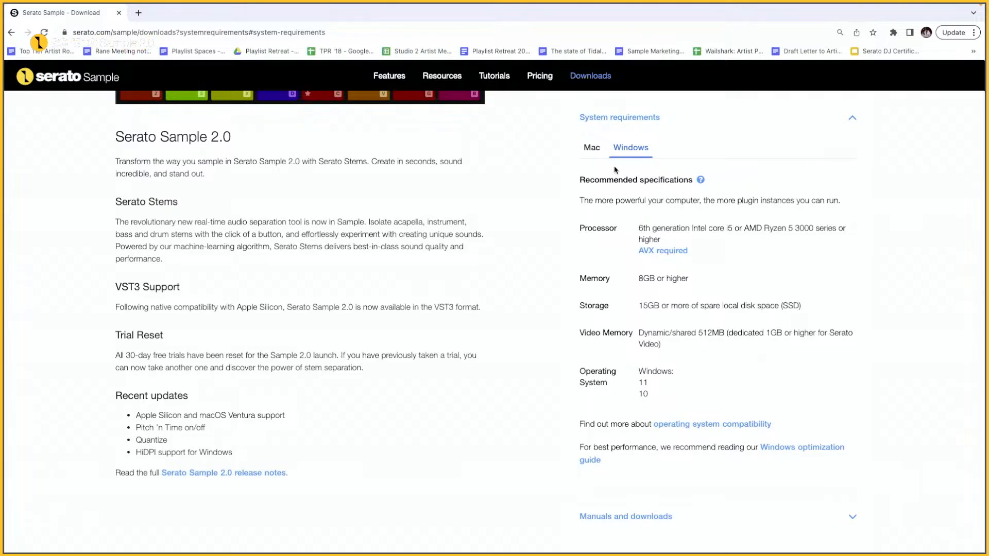
{"action": "left_click", "coordinate": [592, 150]}
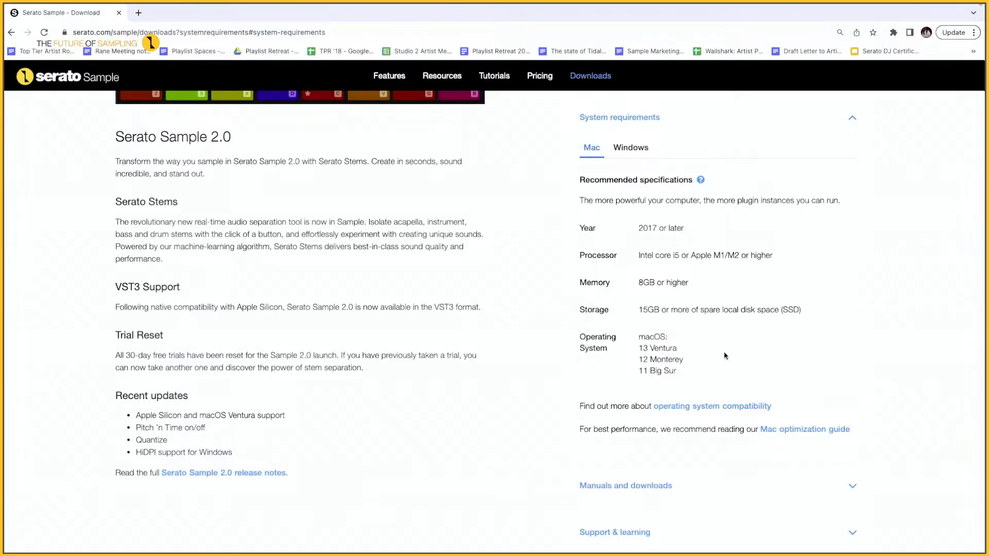
{"action": "scroll", "coordinate": [724, 355], "scroll_direction": "up", "scroll_amount": 8}
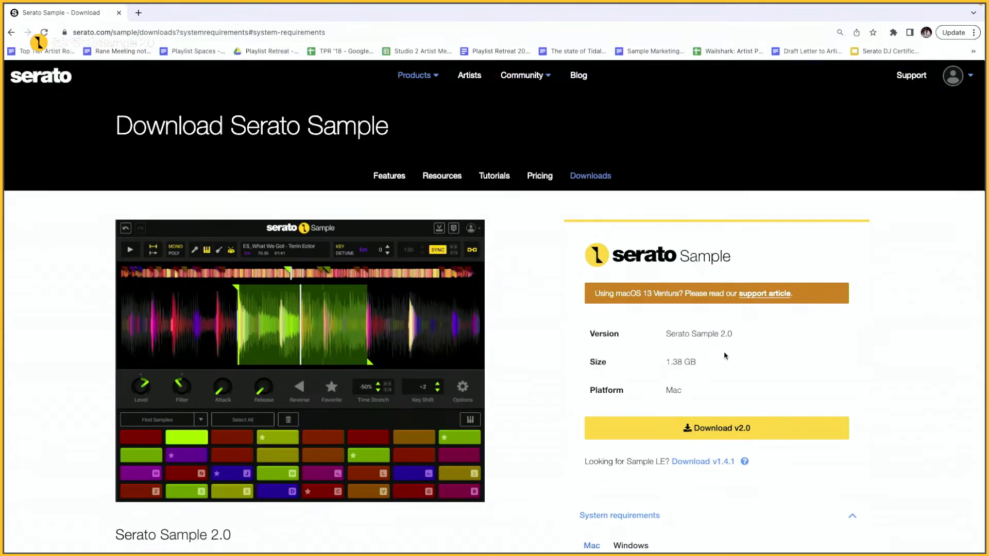
- Switch to Logic Pro and enable the bass, drums and vocals stems in the Serato Sample plugin
{"action": "key", "text": "super+Tab"}
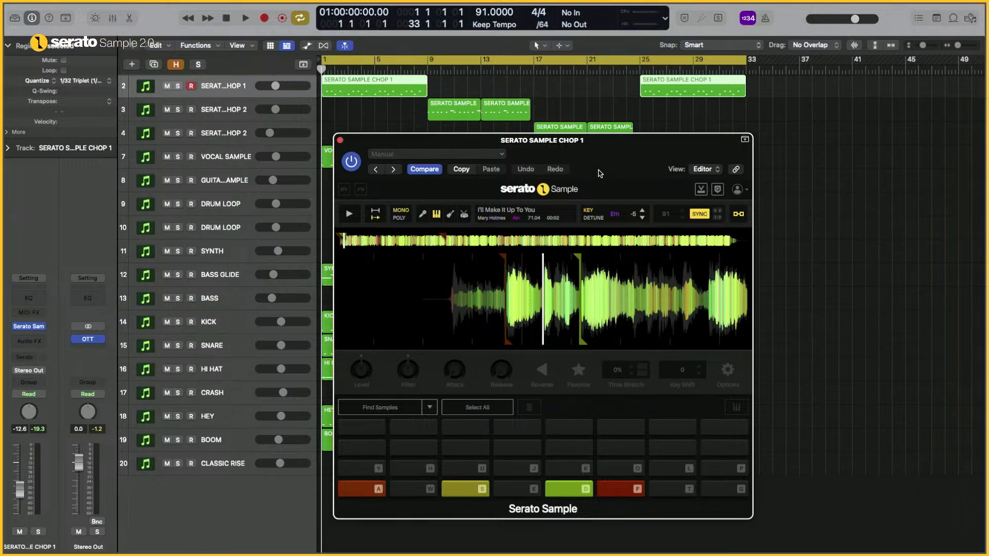
{"action": "left_click", "coordinate": [447, 217]}
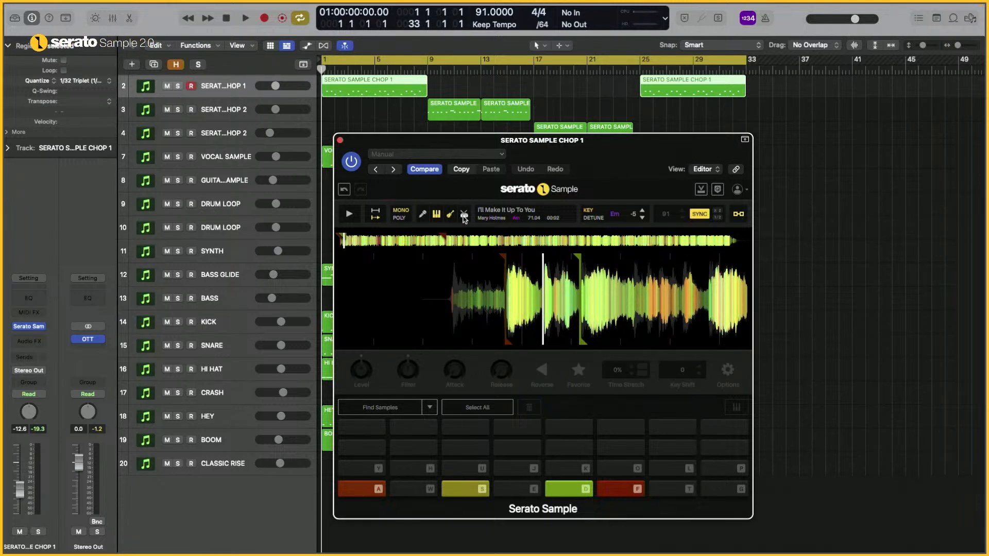
{"action": "left_click", "coordinate": [463, 216]}
{"action": "left_click", "coordinate": [421, 218]}
- Solo the SERATO SAMPLE CHOP 1 track and isolate the vocals stem in its Serato Sample plugin
{"action": "left_click", "coordinate": [178, 86]}
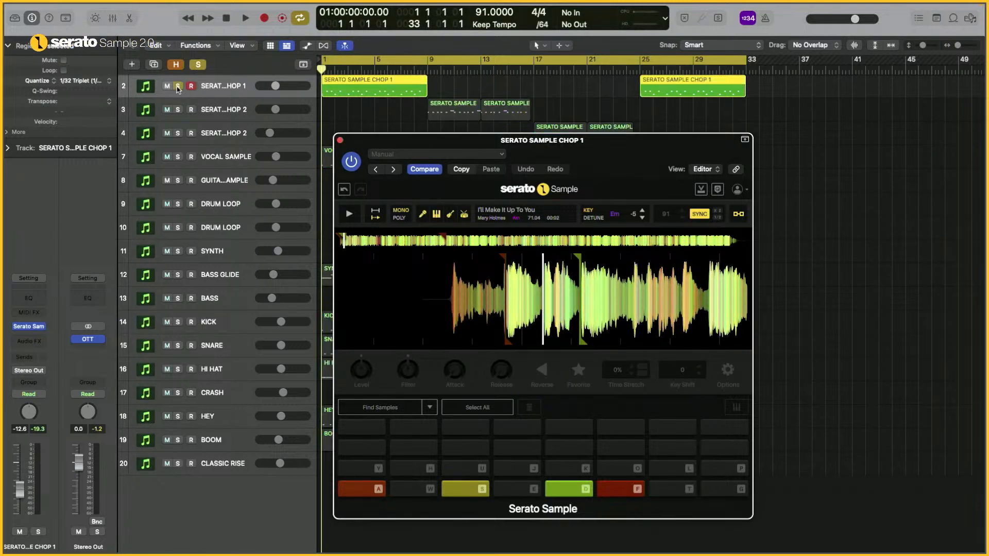
{"action": "left_click", "coordinate": [463, 215]}
{"action": "left_click", "coordinate": [437, 215]}
{"action": "left_click", "coordinate": [437, 217]}
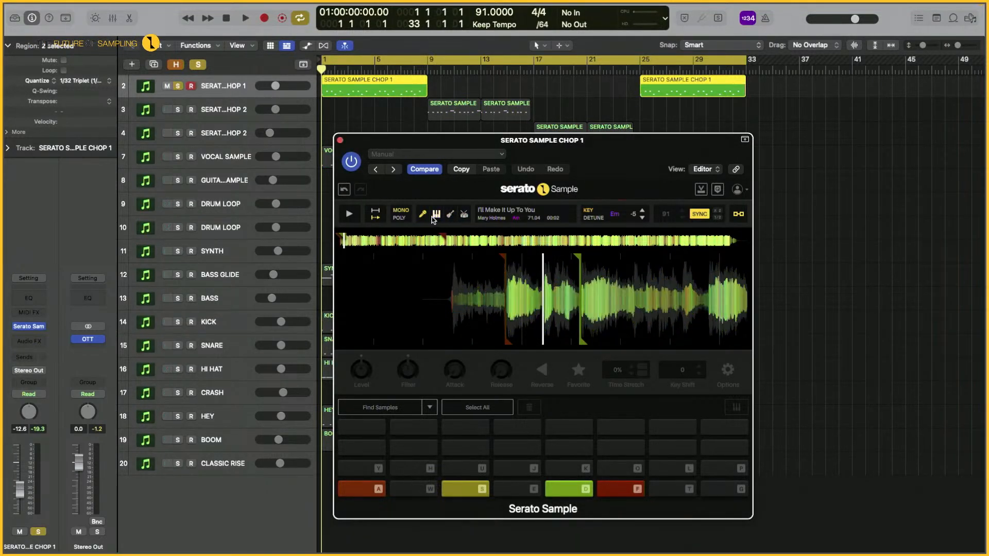
- Toggle the melody, bass and drums stems so that vocals, melody and bass are on and drums are off
{"action": "left_click", "coordinate": [437, 215]}
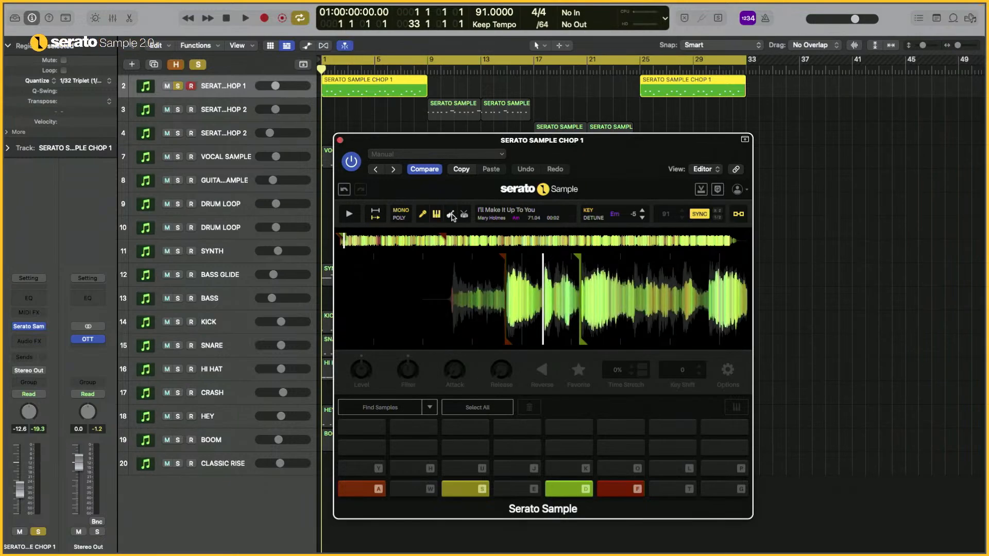
{"action": "left_click", "coordinate": [451, 215]}
{"action": "left_click", "coordinate": [464, 216]}
{"action": "left_click", "coordinate": [451, 217]}
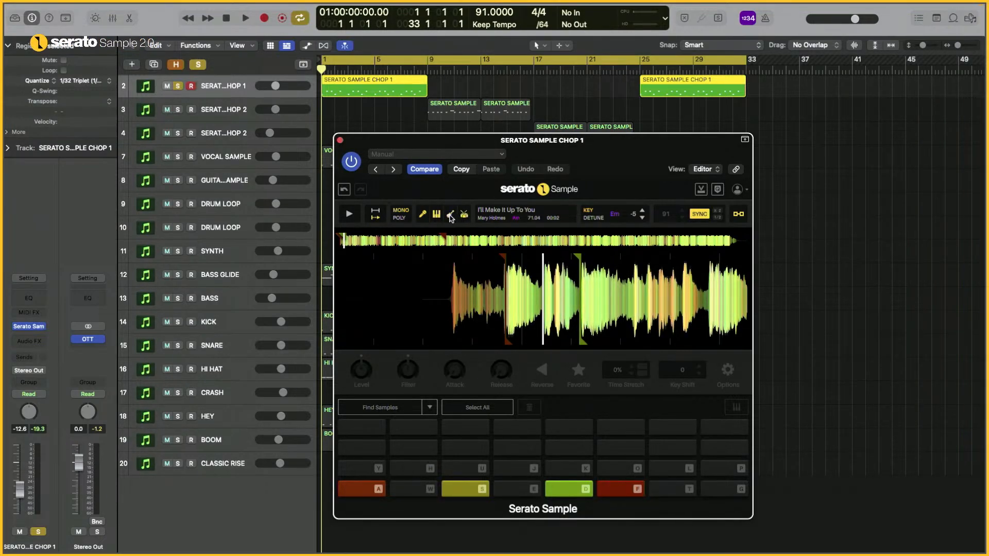
{"action": "left_click", "coordinate": [447, 216]}
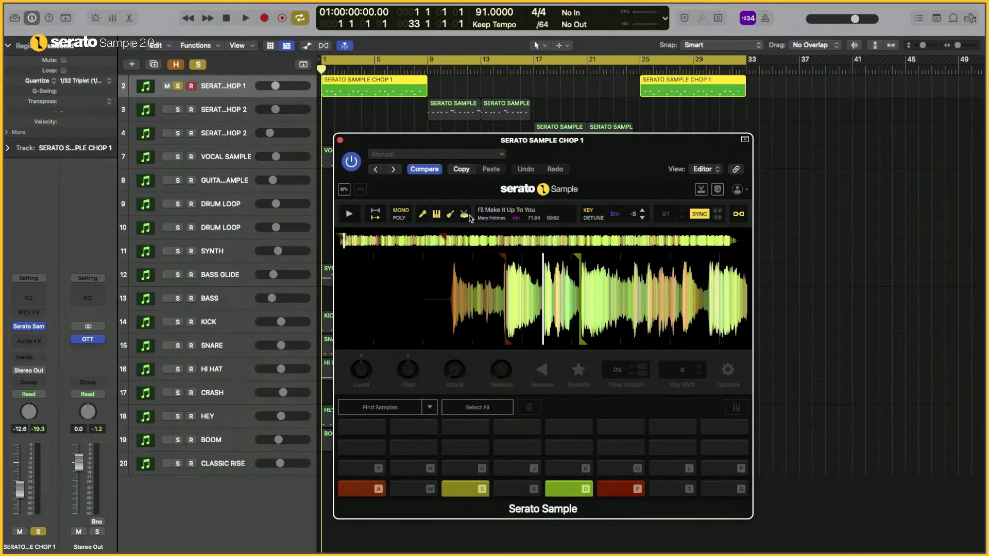
{"action": "left_click", "coordinate": [465, 216]}
- Raise the sample's key shift to 0 with tempo Sync off, and move the plugin window partly over the track list
{"action": "left_click", "coordinate": [644, 211]}
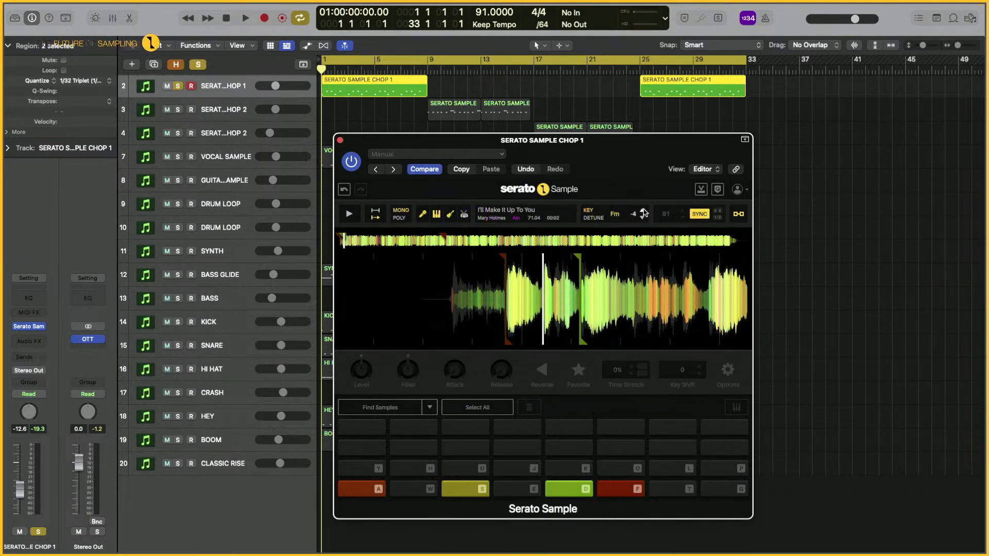
{"action": "left_click", "coordinate": [643, 210]}
{"action": "left_click", "coordinate": [642, 211]}
{"action": "left_click_drag", "start_coordinate": [636, 169], "coordinate": [569, 135]}
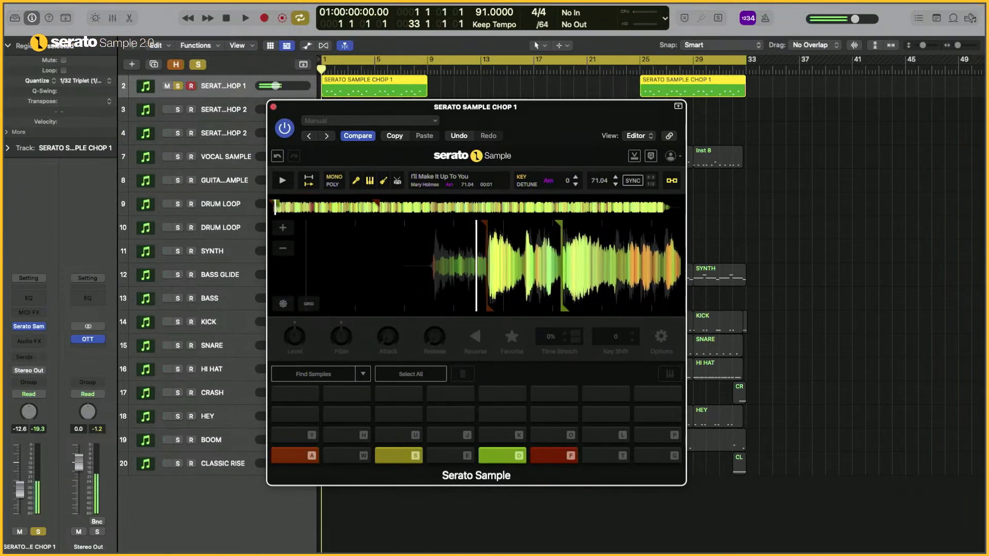
- Play and pause the sample, and switch off the vocals, bass and drums stems to isolate the melody stem
{"action": "left_click", "coordinate": [283, 181]}
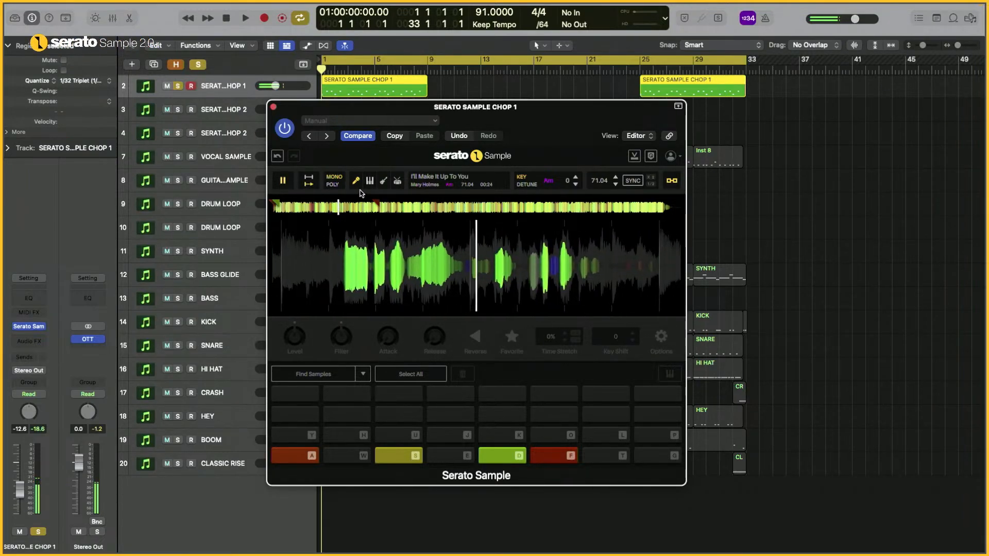
{"action": "left_click", "coordinate": [283, 181]}
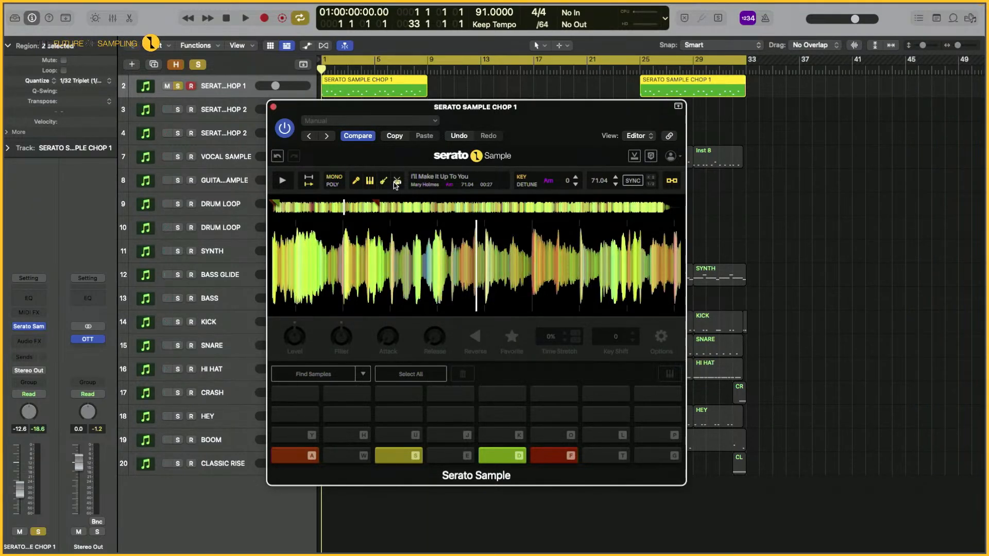
{"action": "left_click", "coordinate": [355, 182]}
{"action": "left_click", "coordinate": [385, 182]}
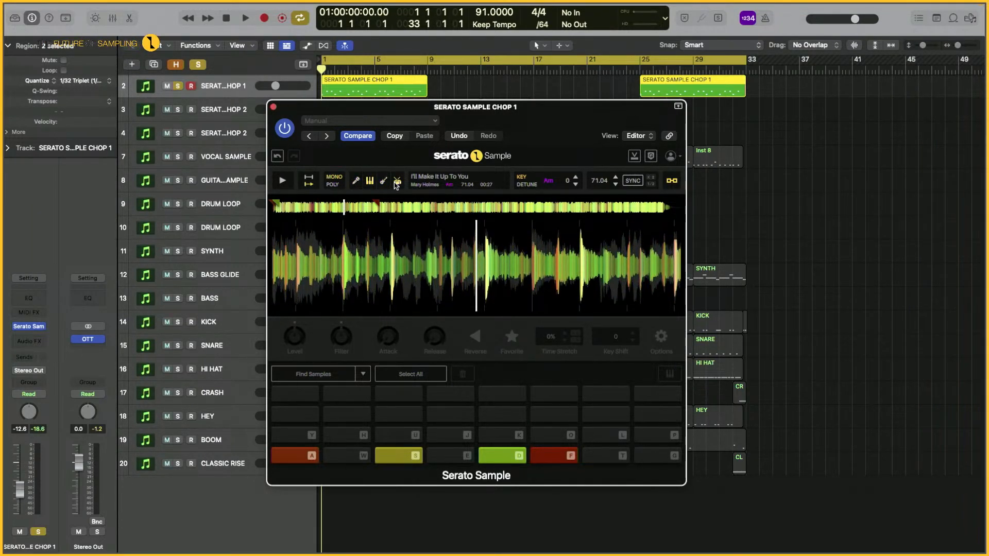
{"action": "left_click", "coordinate": [396, 184]}
- Reposition the playhead near the start of the sample and audition the isolated melody stem
{"action": "left_click", "coordinate": [285, 209]}
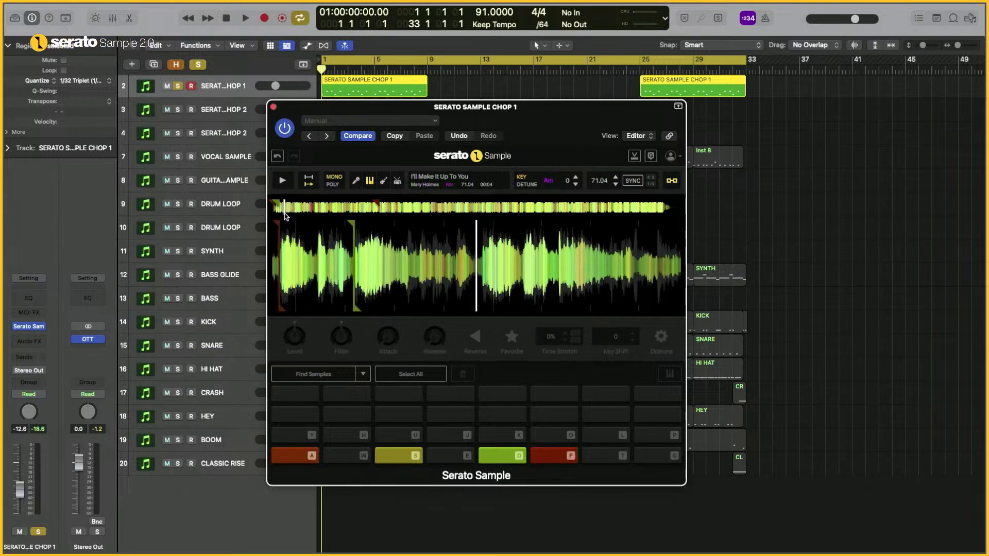
{"action": "left_click_drag", "start_coordinate": [284, 213], "coordinate": [283, 213]}
{"action": "left_click_drag", "start_coordinate": [314, 258], "coordinate": [551, 258]}
{"action": "left_click", "coordinate": [281, 183]}
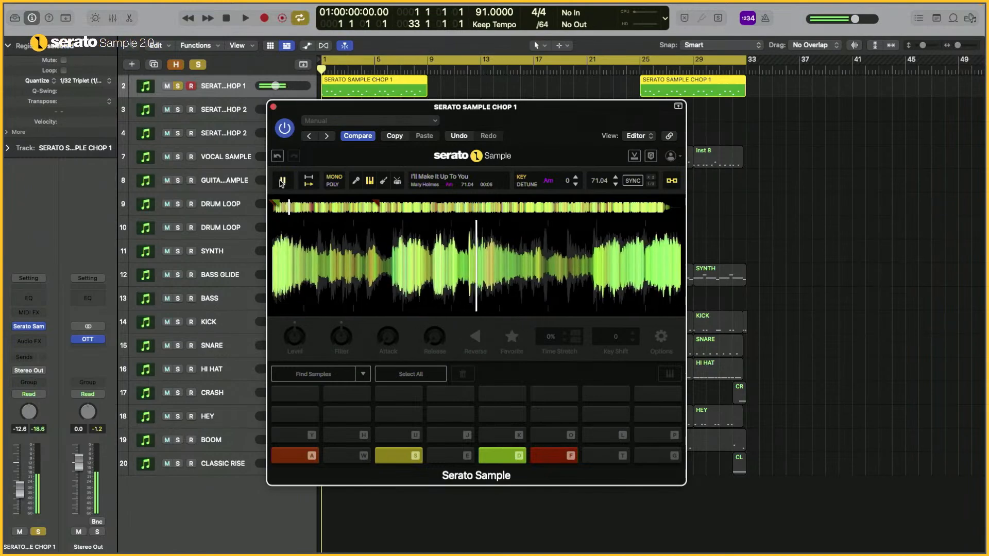
{"action": "left_click", "coordinate": [282, 181]}
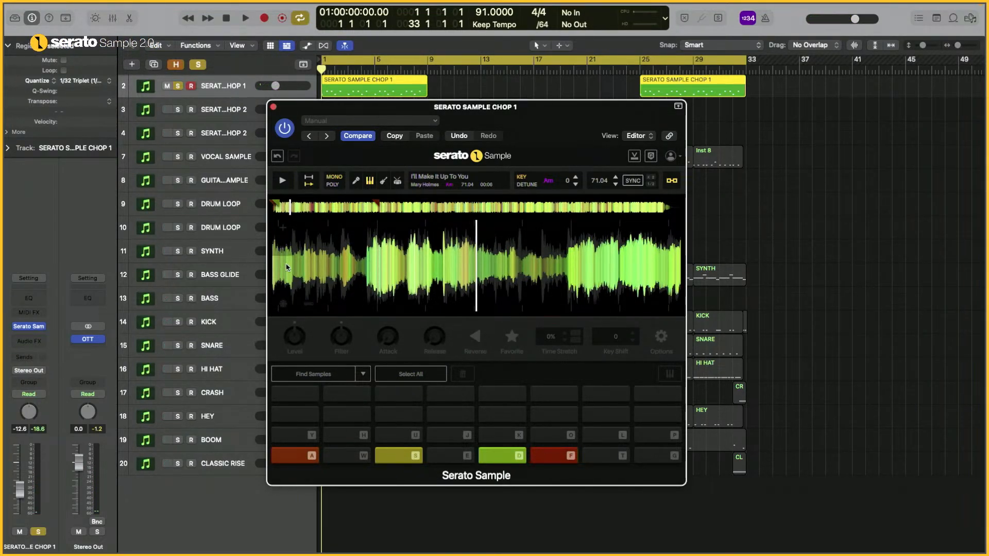
- Audition the chopped samples on pads A, S and F with only the melody stem on
{"action": "left_click", "coordinate": [298, 458]}
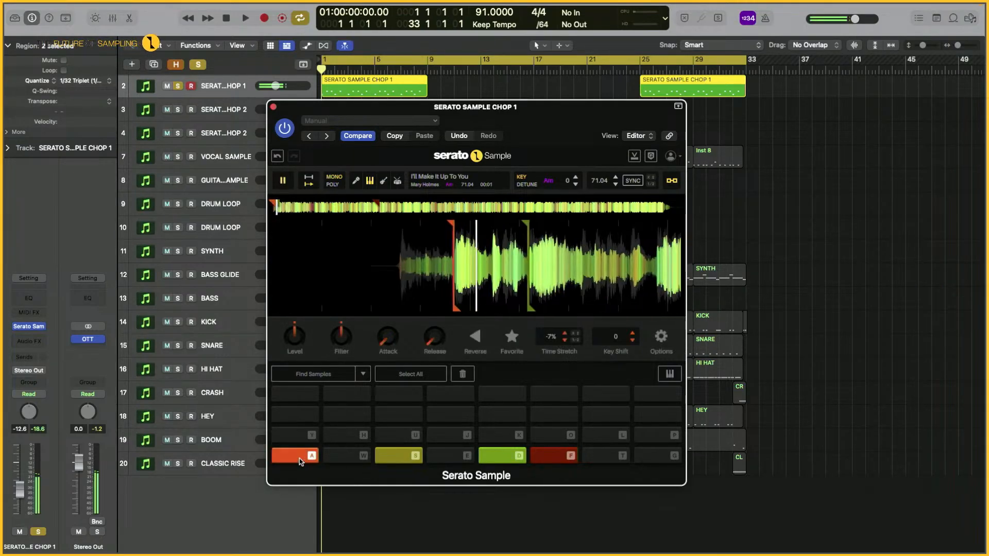
{"action": "left_click", "coordinate": [405, 457]}
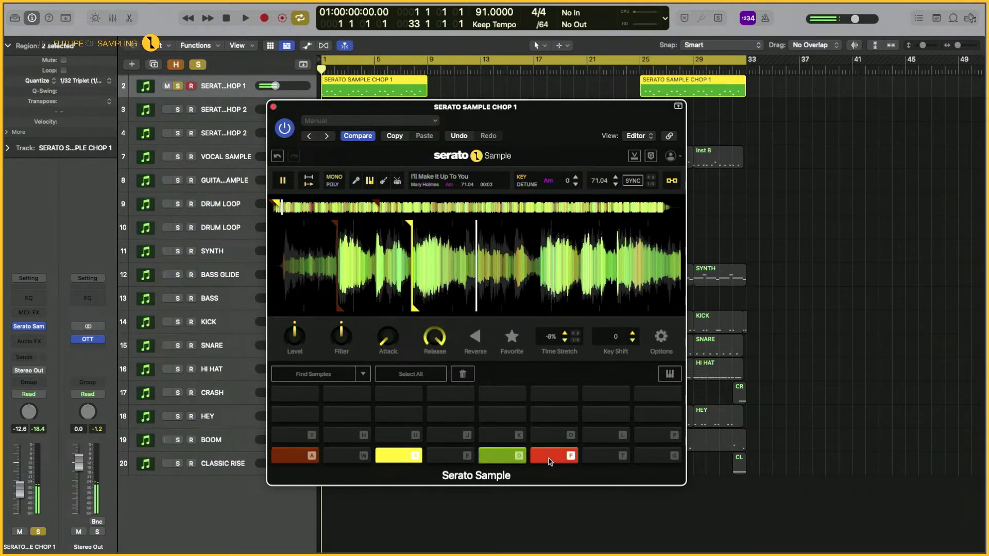
{"action": "left_click", "coordinate": [549, 458]}
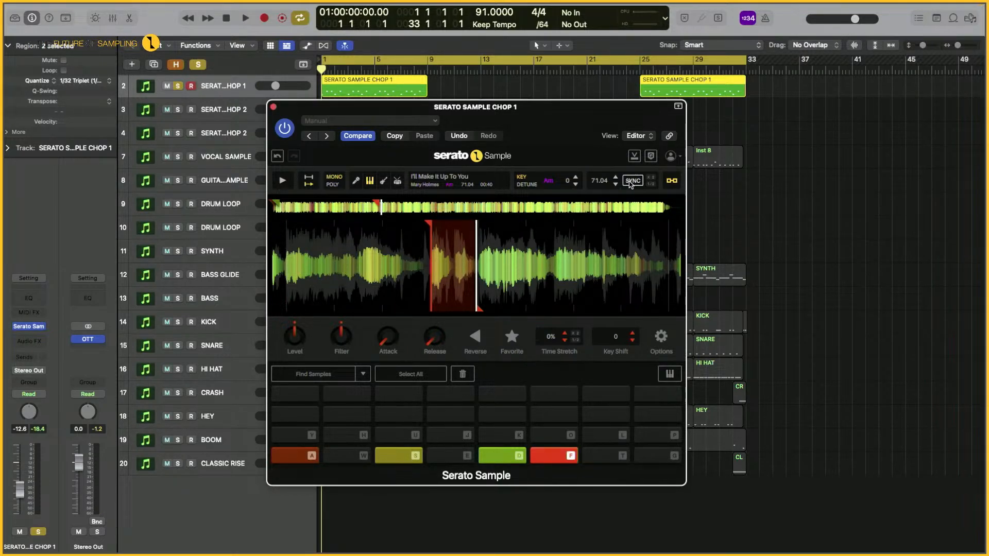
- Turn on tempo Sync and lower the sample's key shift to -5 (Em)
{"action": "left_click", "coordinate": [631, 181]}
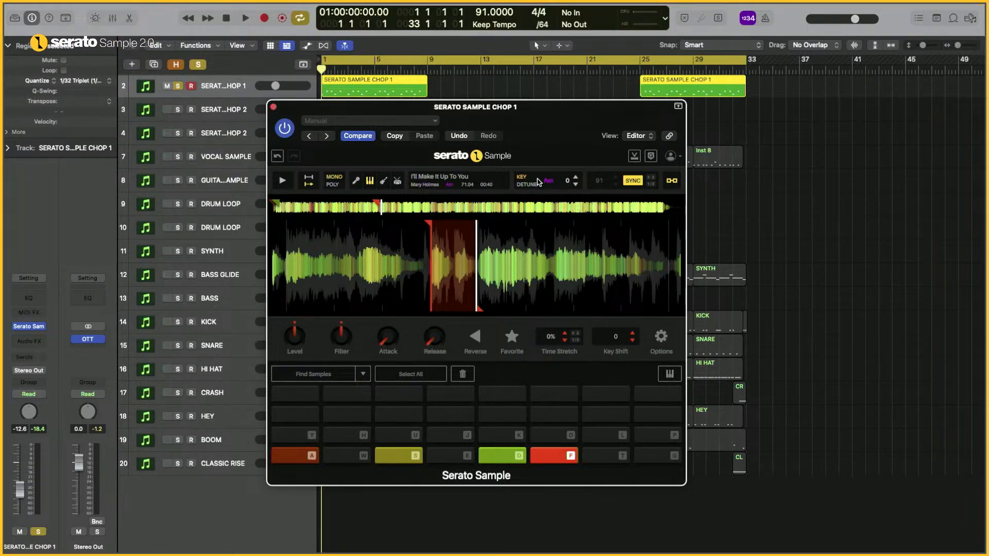
{"action": "left_click", "coordinate": [576, 185]}
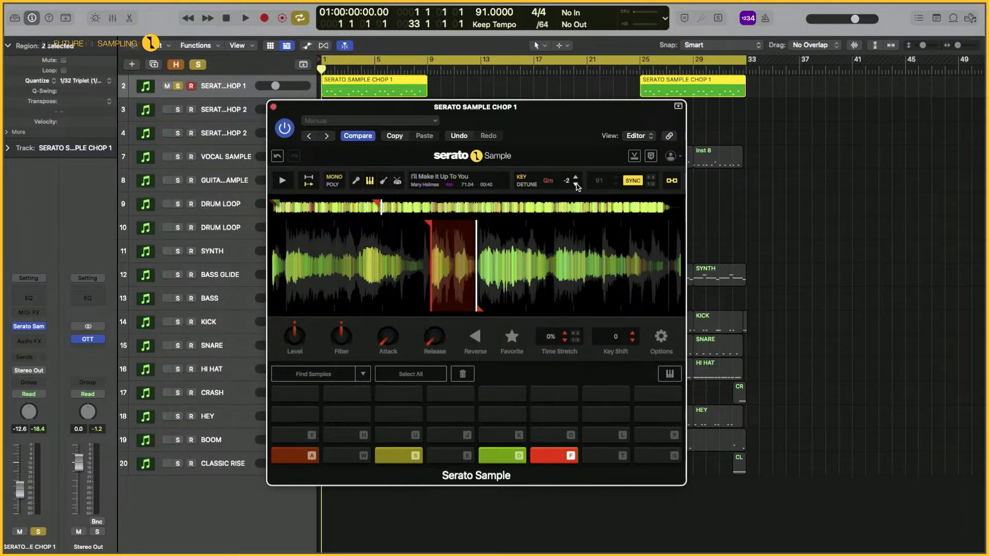
{"action": "left_click", "coordinate": [576, 185]}
{"action": "left_click", "coordinate": [576, 184]}
{"action": "left_click", "coordinate": [576, 185]}
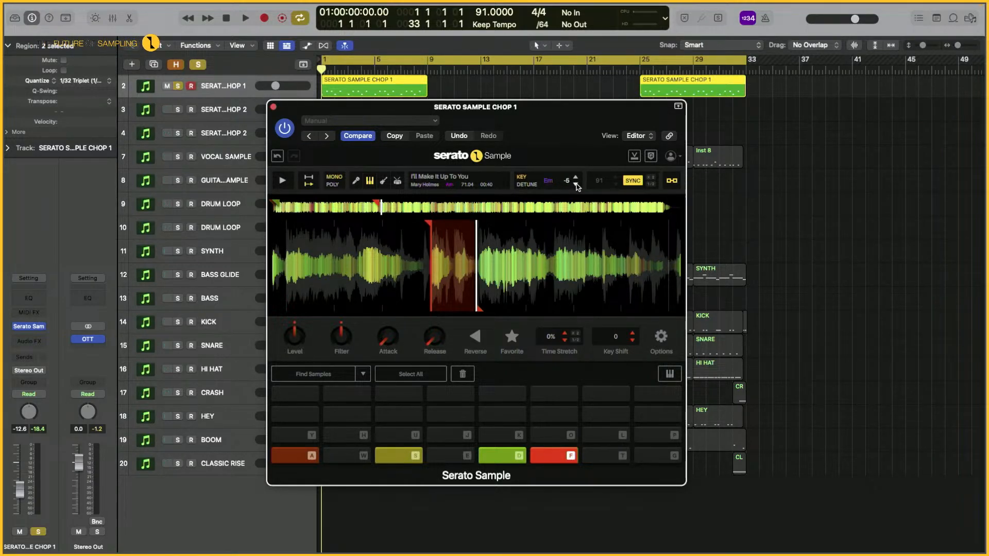
- Play the synced, pitched-down melody from near the start of the sample and pause it
{"action": "left_click", "coordinate": [284, 210]}
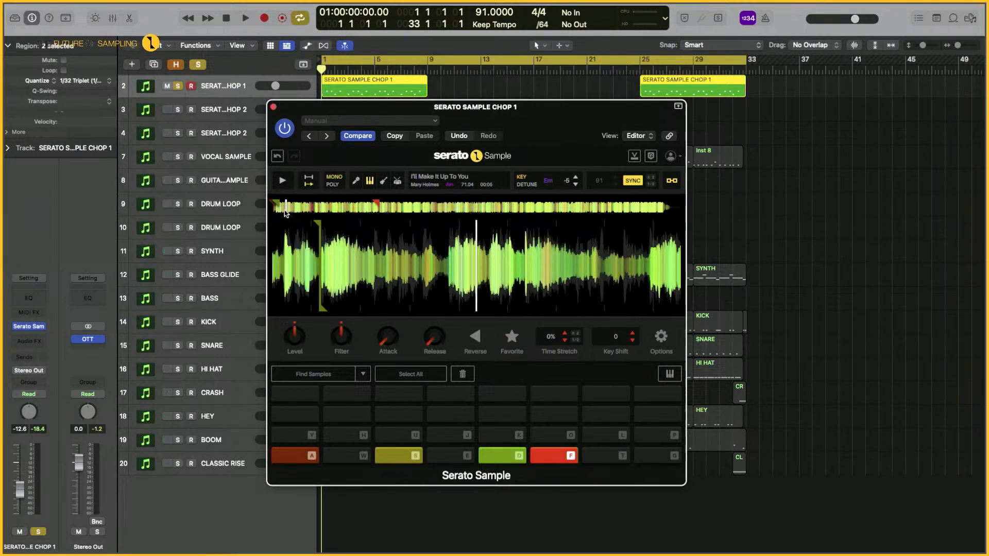
{"action": "left_click", "coordinate": [292, 180]}
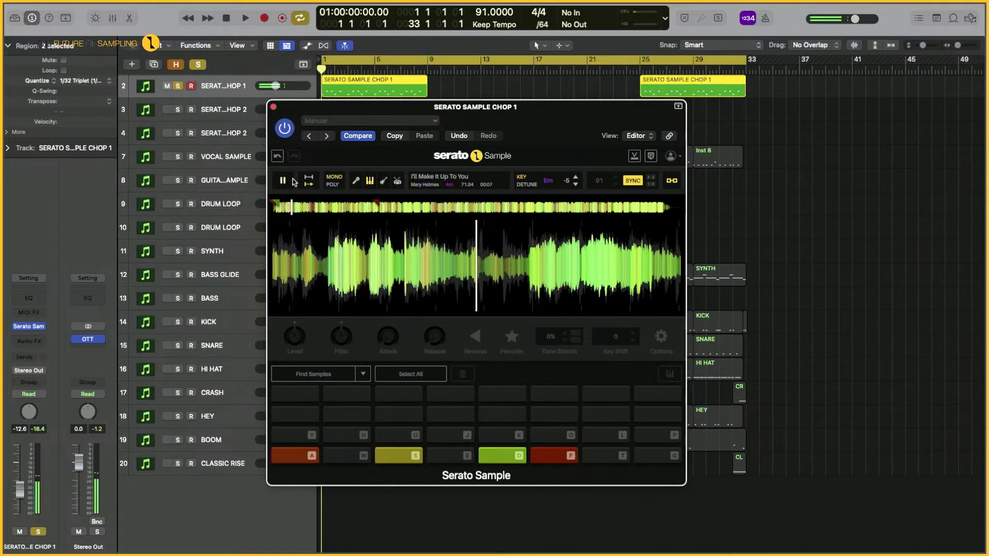
{"action": "left_click", "coordinate": [292, 179]}
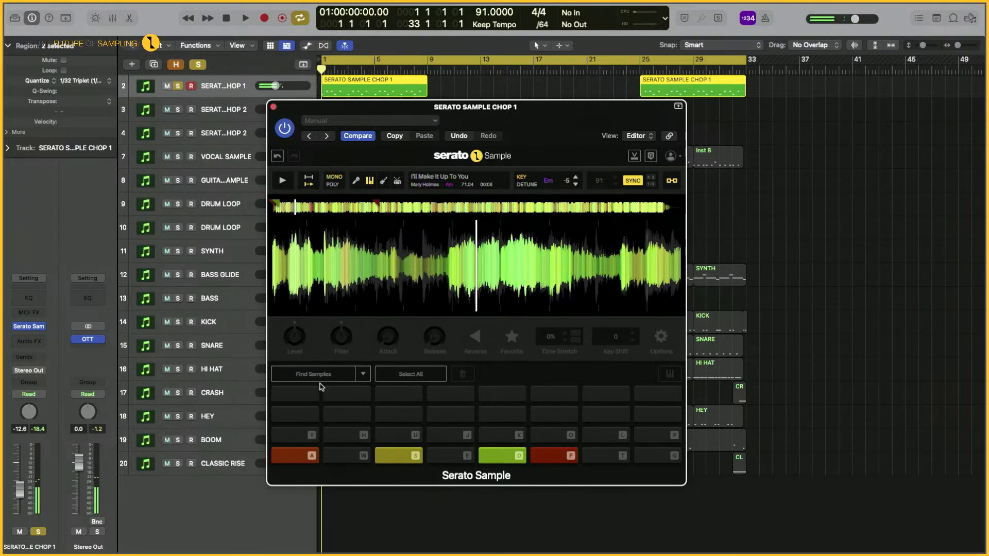
- Audition pads A and S twice in alternation with Sync on, and stop the sample's playback
{"action": "left_click", "coordinate": [303, 450]}
{"action": "key", "text": "s"}
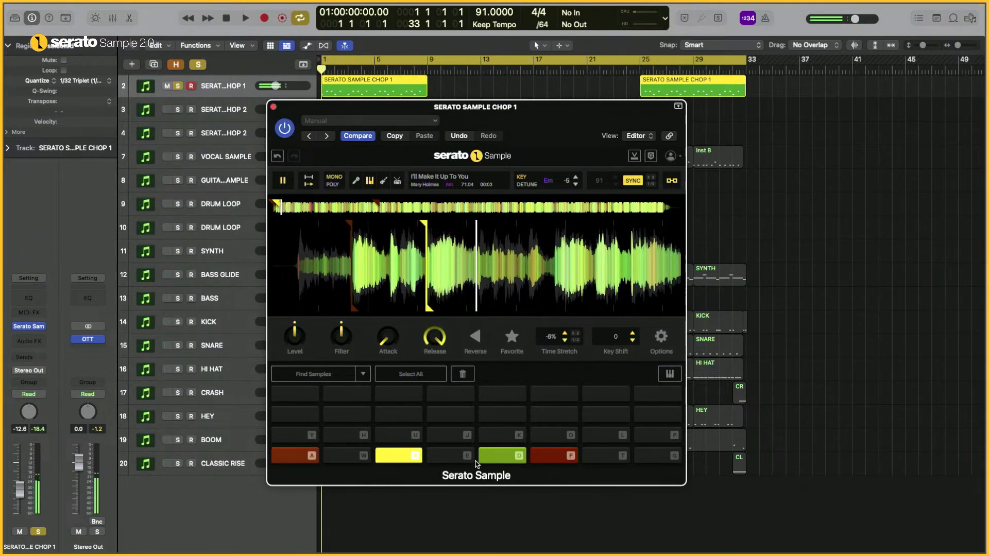
{"action": "left_click", "coordinate": [302, 454]}
{"action": "left_click", "coordinate": [391, 457]}
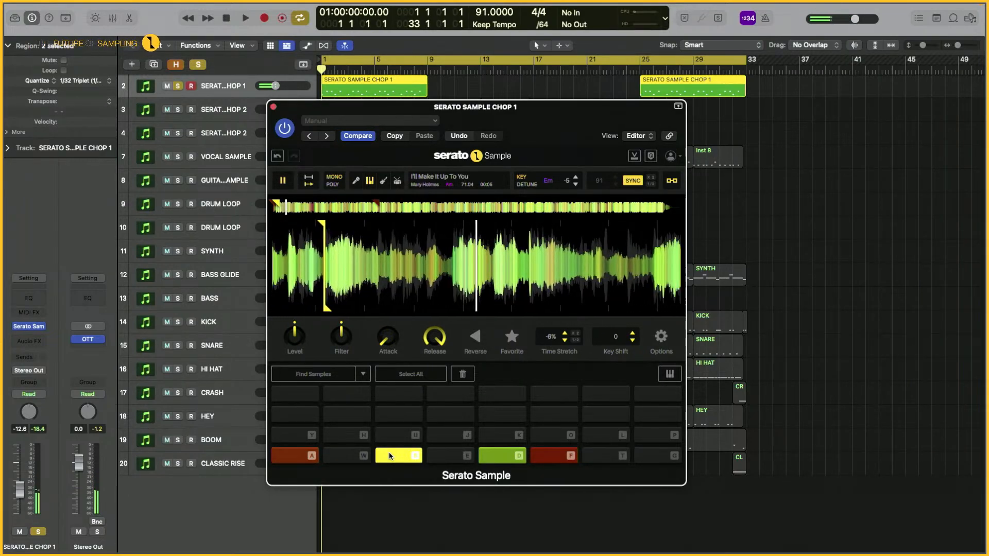
{"action": "left_click", "coordinate": [282, 180]}
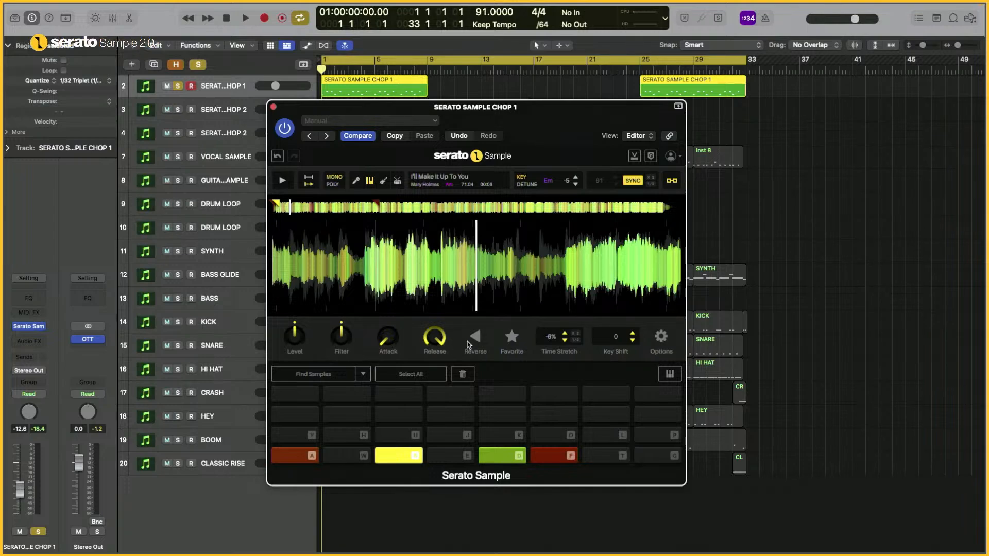
- Check pad S's release time, and trigger pads A and F for comparison
{"action": "mouse_move", "coordinate": [434, 343]}
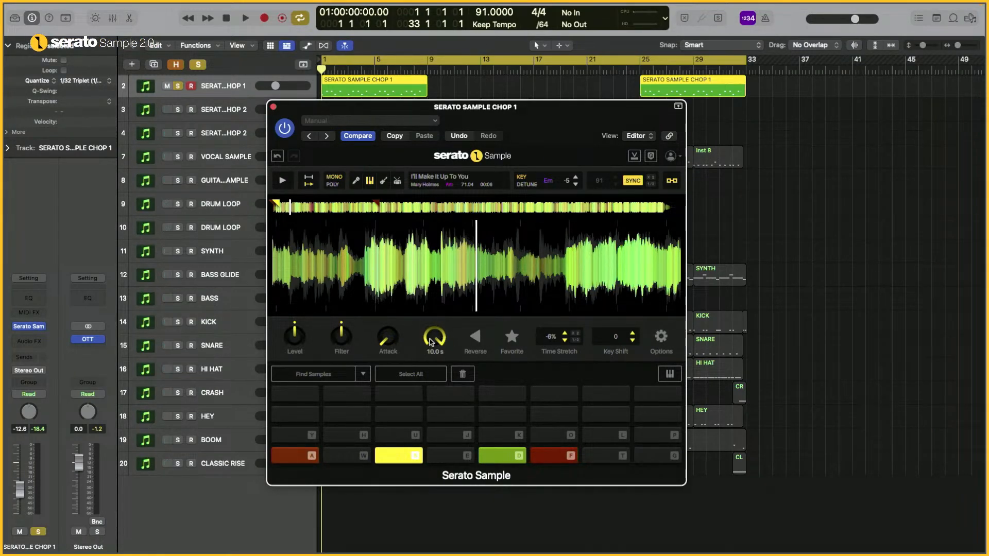
{"action": "left_click", "coordinate": [300, 447]}
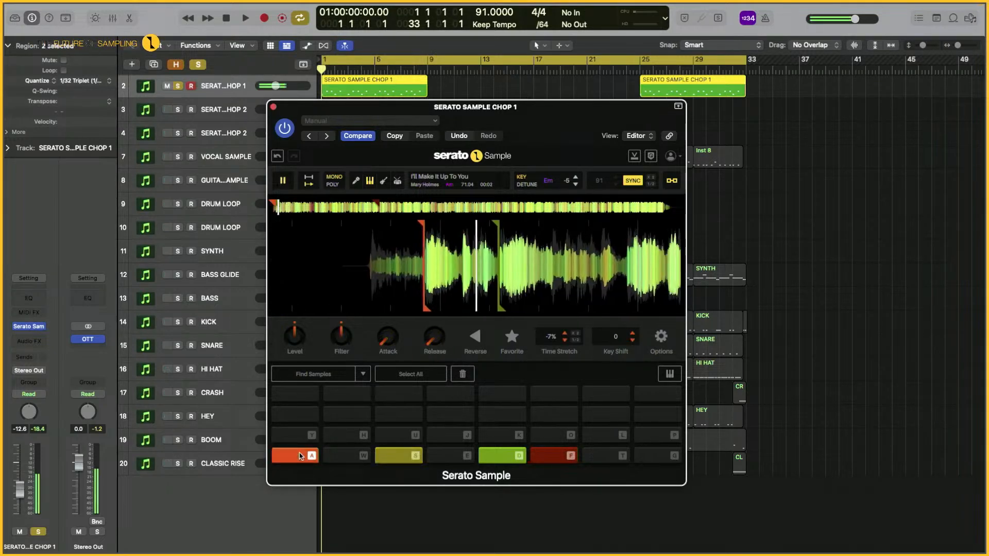
{"action": "left_click", "coordinate": [548, 456]}
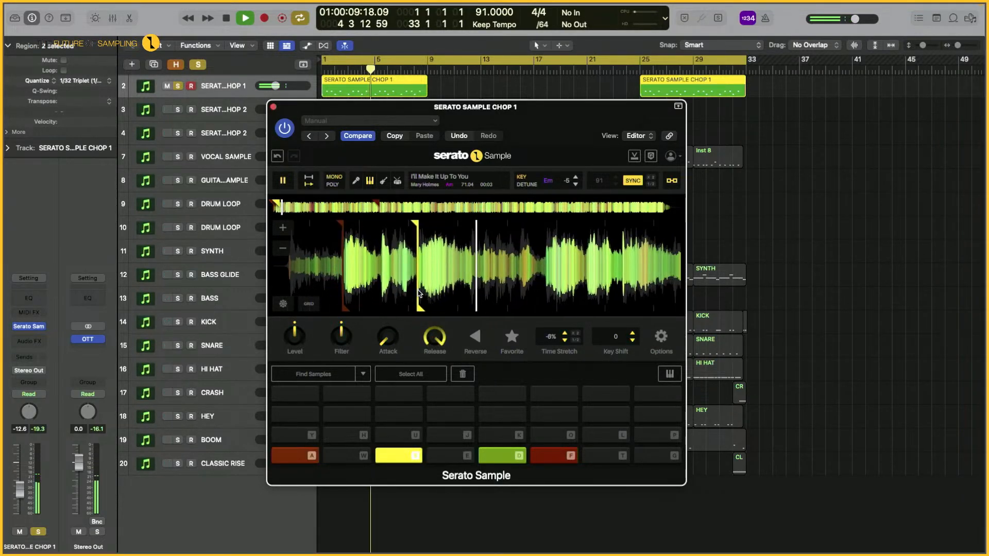
- Stop the project playback, and briefly play the soloed SERATO SAMPLE CHOP 1 track from bar 1
{"action": "key", "text": "space"}
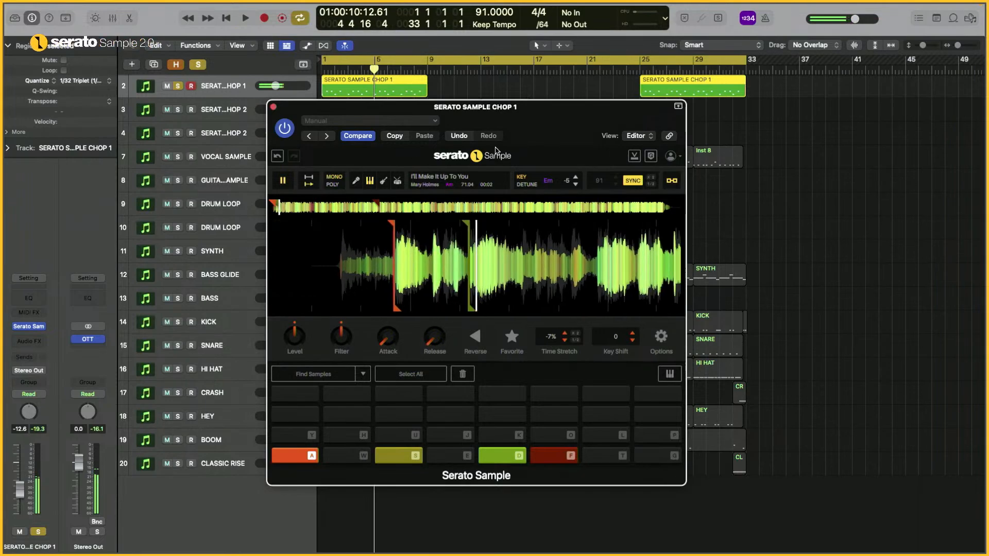
{"action": "key", "text": "space"}
{"action": "key", "text": "space"}
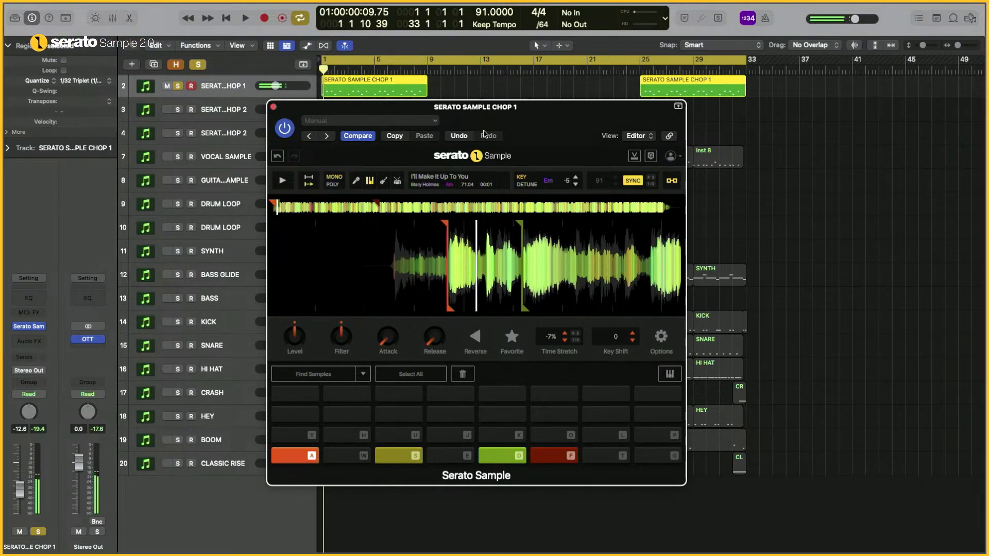
- Close the chop's plugin, open Serato Sample on the VOCAL SAMPLE track, and solo that track instead of SERATO SAMPLE CHOP 1
{"action": "left_click", "coordinate": [273, 108]}
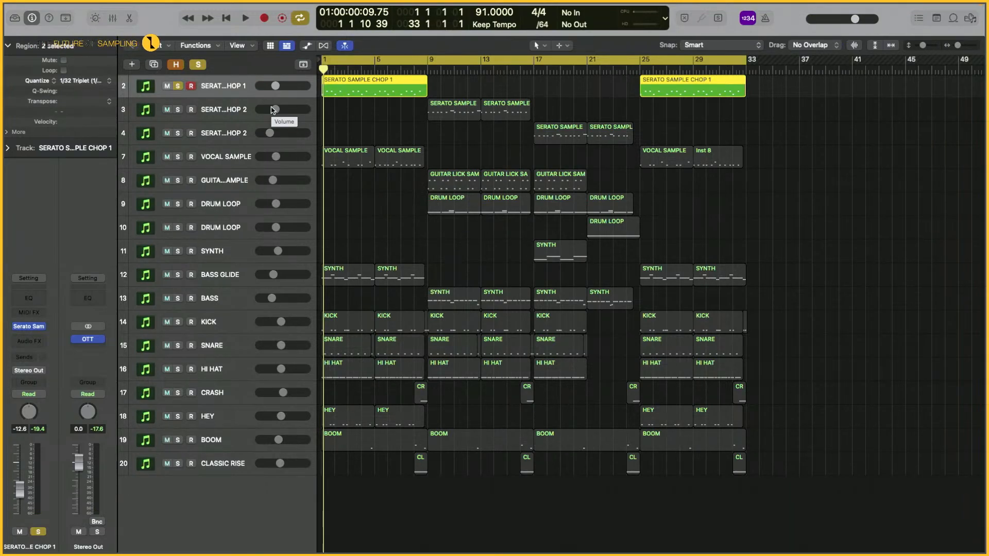
{"action": "left_click", "coordinate": [211, 161]}
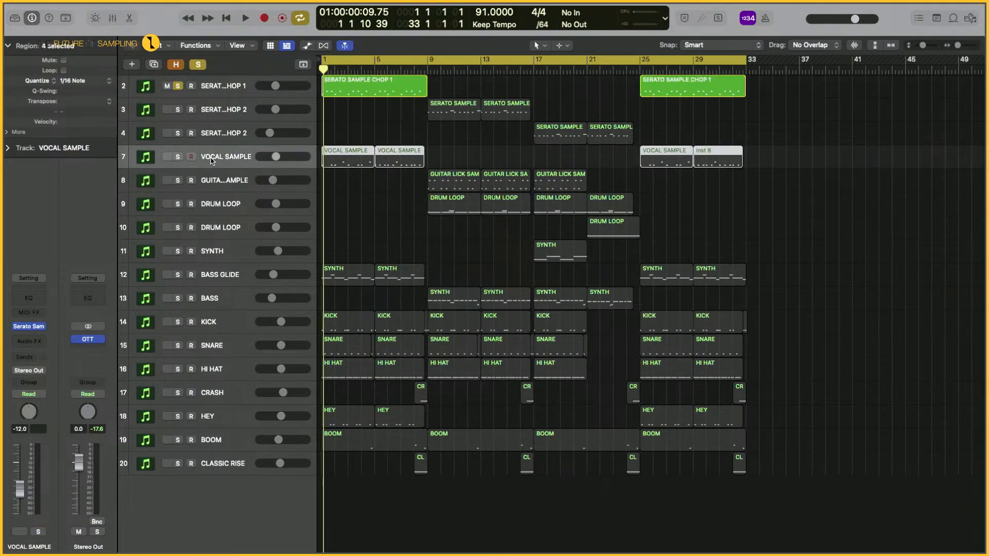
{"action": "left_click", "coordinate": [30, 326]}
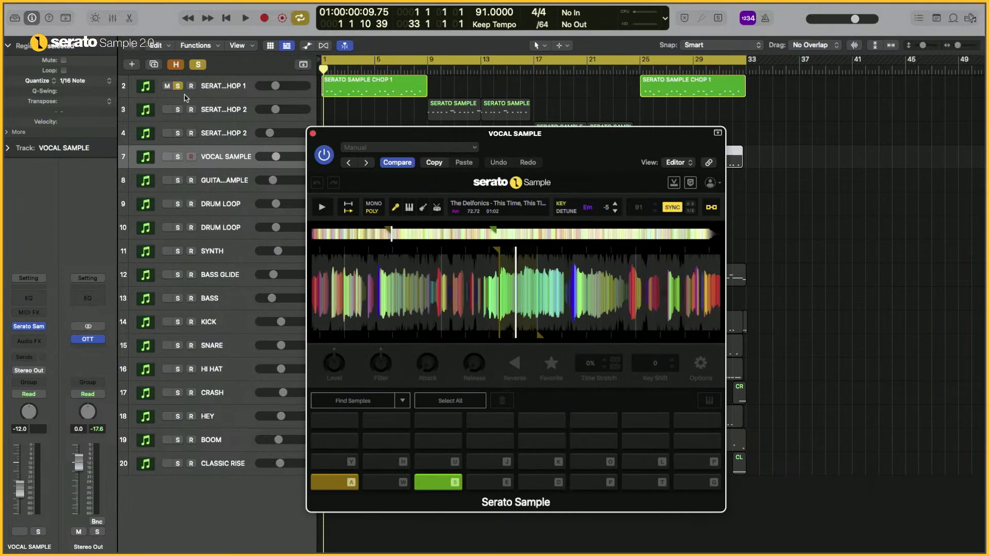
{"action": "left_click", "coordinate": [178, 87]}
{"action": "left_click", "coordinate": [177, 158]}
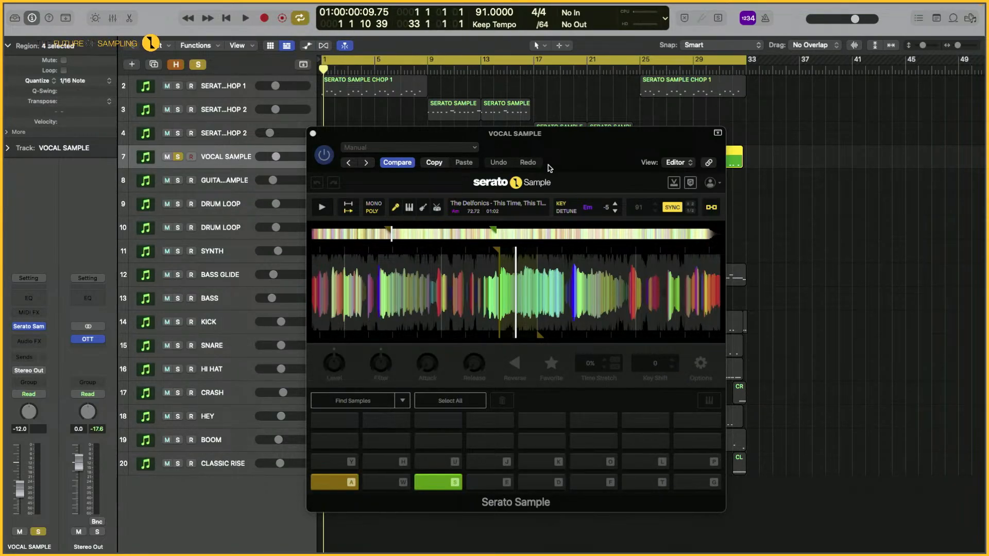
- Restore the vocal sample's original sound by enabling the melody, bass and drums stems, with Sync off and key shift at 0
{"action": "left_click", "coordinate": [409, 210]}
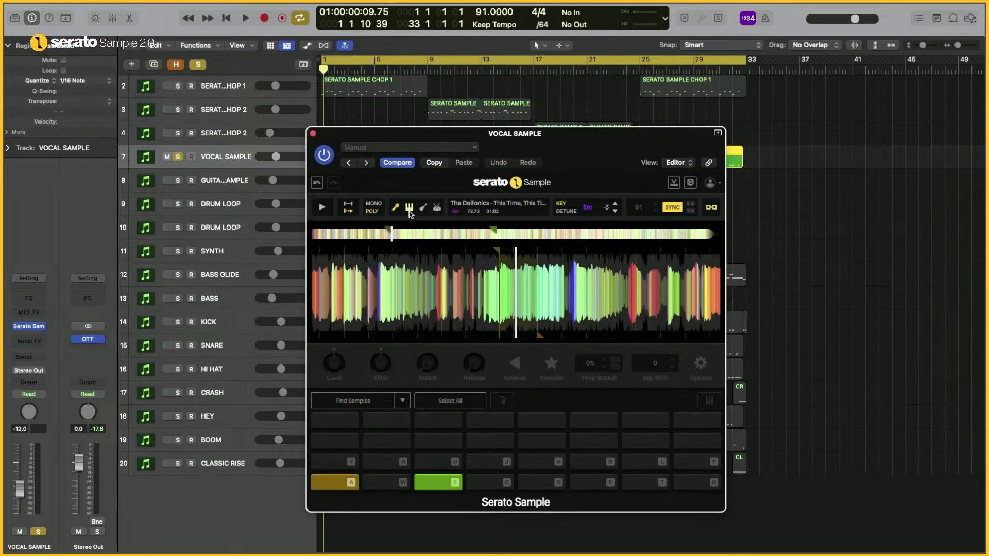
{"action": "left_click", "coordinate": [422, 208]}
{"action": "left_click", "coordinate": [436, 211]}
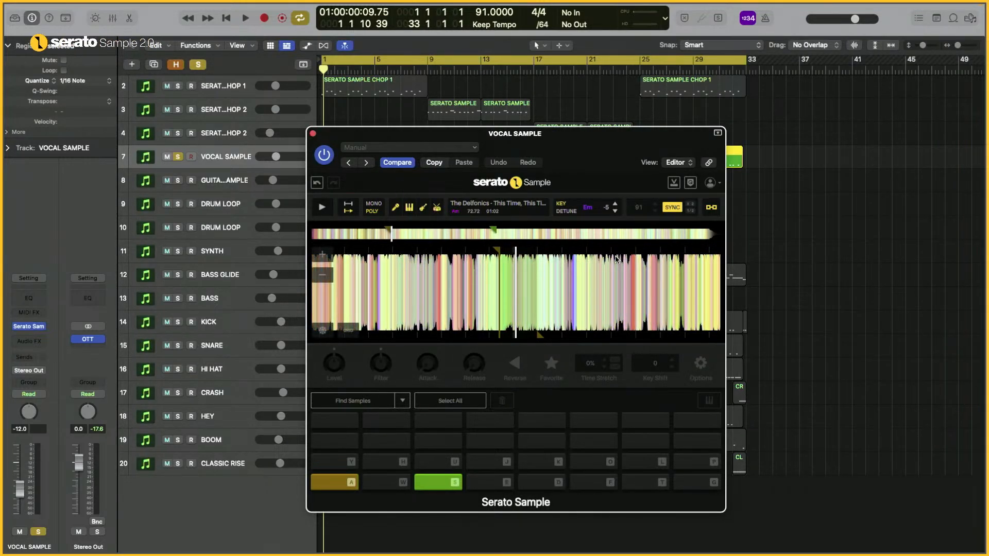
{"action": "left_click", "coordinate": [674, 208]}
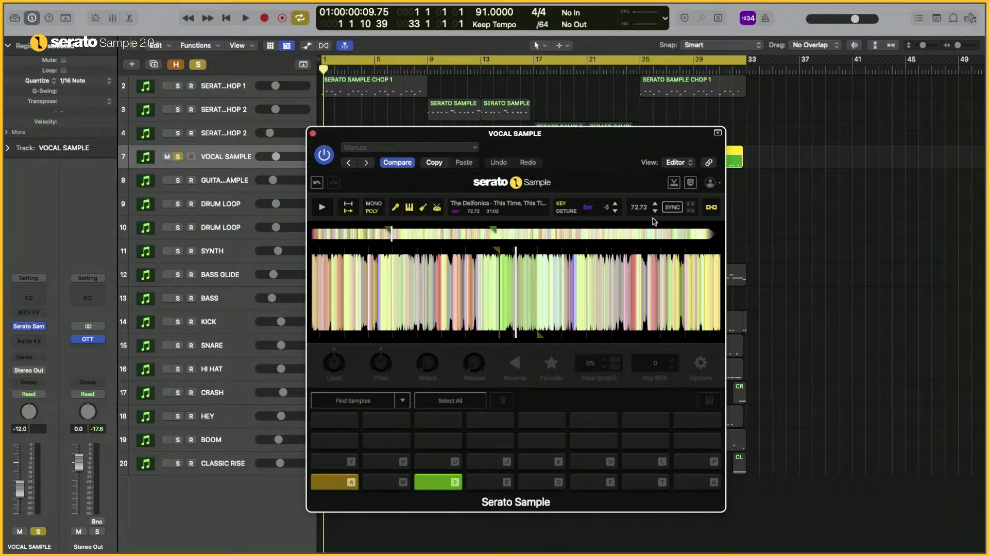
{"action": "left_click", "coordinate": [616, 205]}
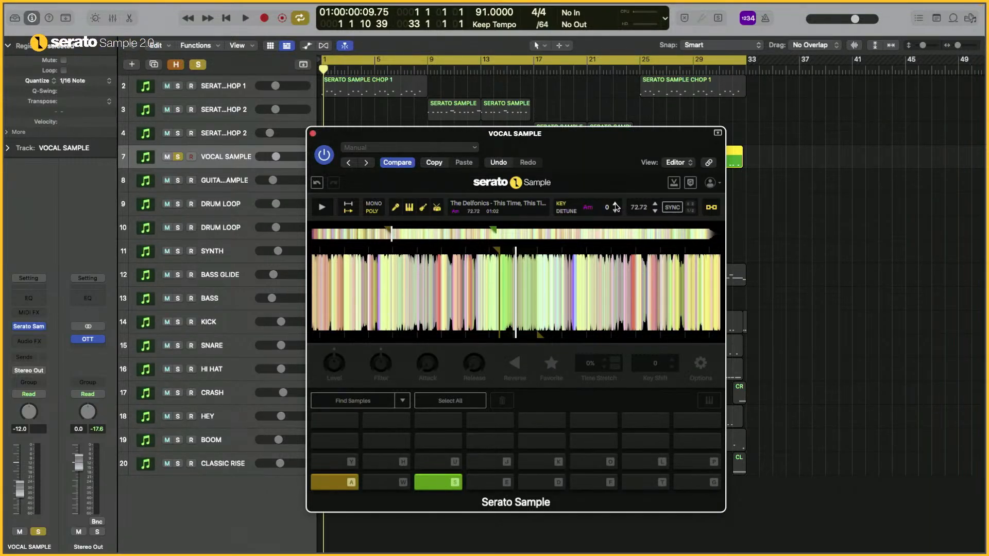
- Play the vocal sample from ahead of its first cue point, pause it, and audition pad A
{"action": "left_click", "coordinate": [374, 234]}
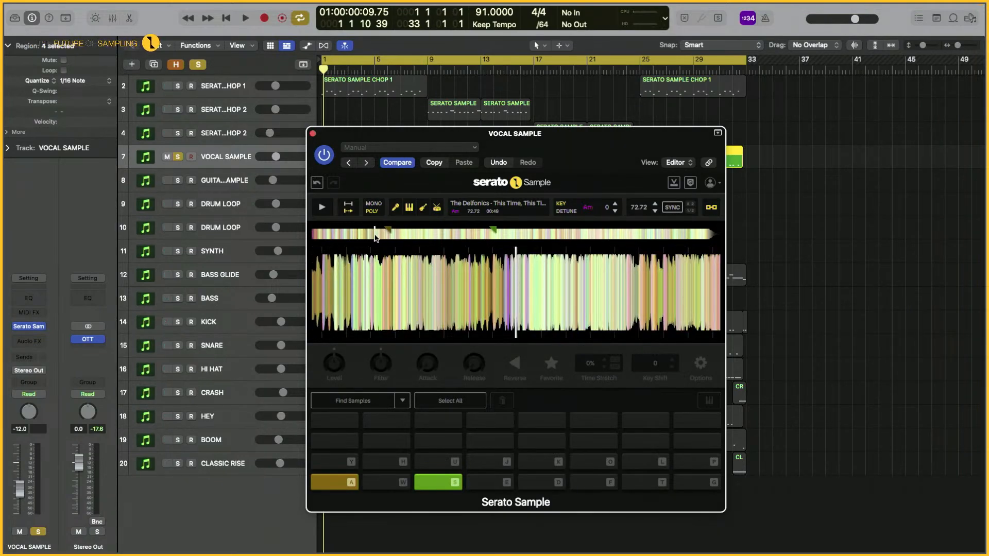
{"action": "left_click", "coordinate": [366, 235]}
{"action": "left_click", "coordinate": [322, 207]}
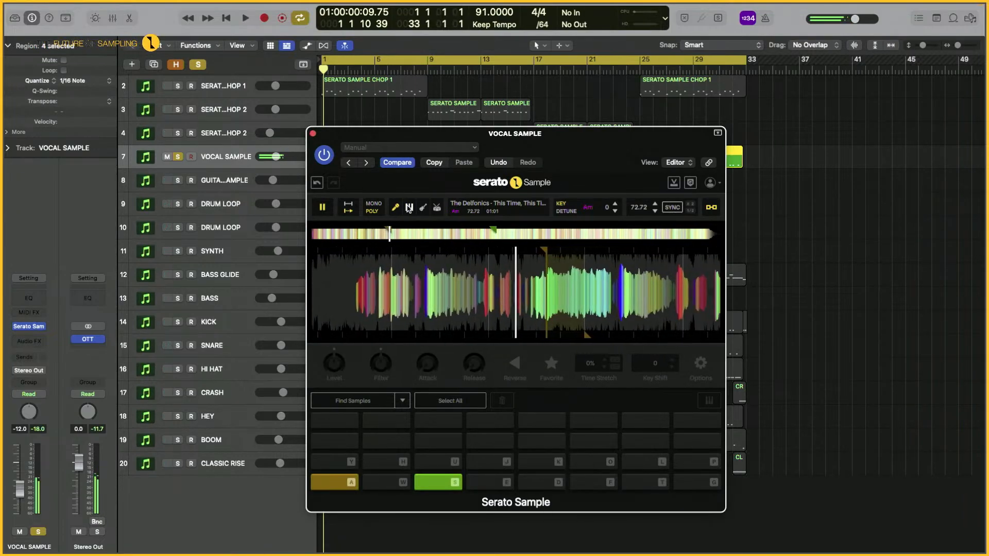
{"action": "left_click", "coordinate": [322, 208]}
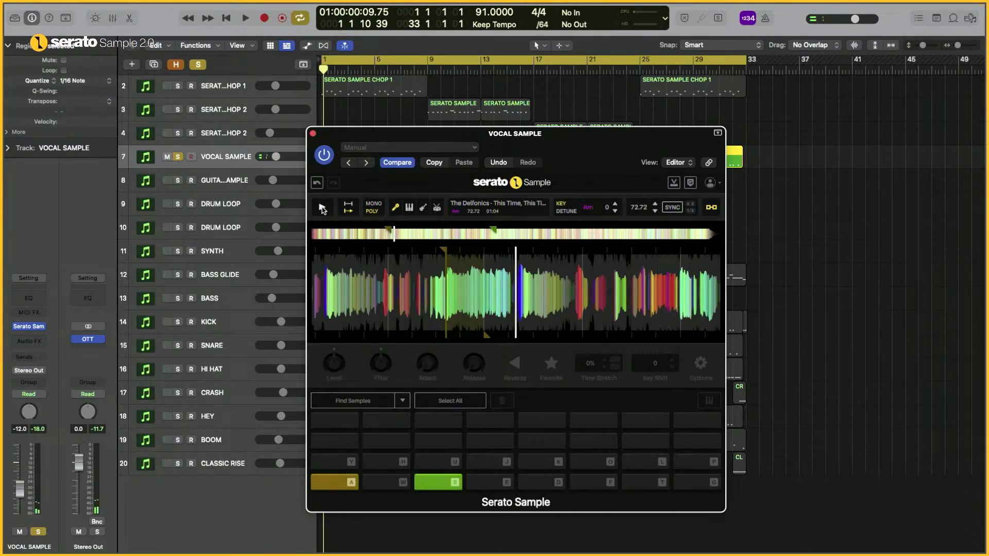
{"action": "left_click", "coordinate": [344, 482]}
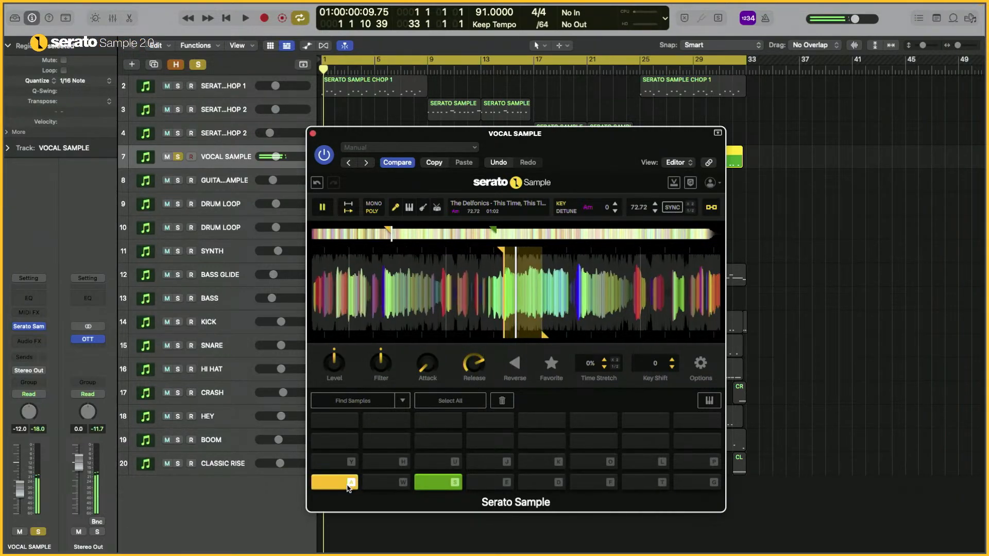
- Audition pad S of the vocal sample, and match the sample to the project with Sync on and key shift at -5
{"action": "left_click", "coordinate": [444, 483]}
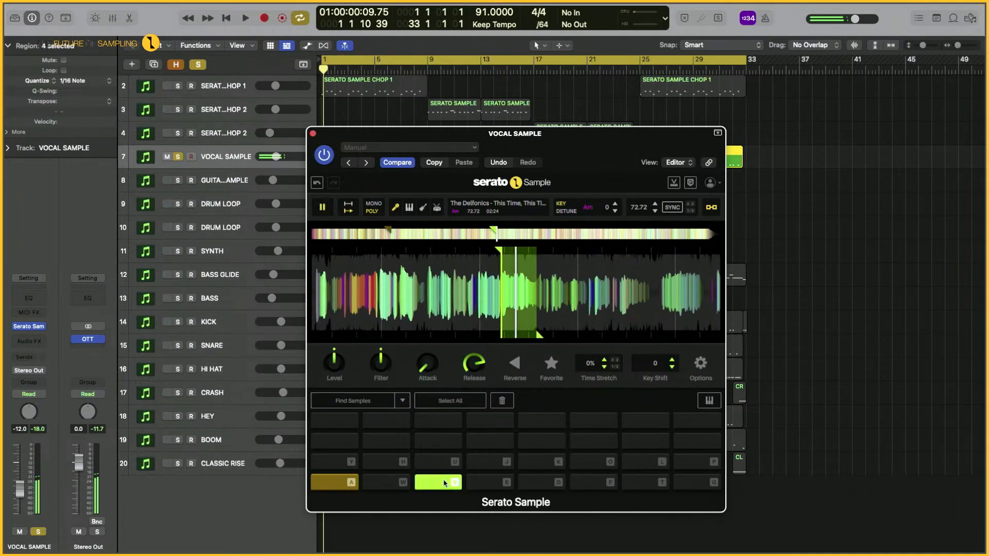
{"action": "left_click", "coordinate": [672, 208]}
{"action": "left_click", "coordinate": [614, 211]}
{"action": "left_click", "coordinate": [614, 211]}
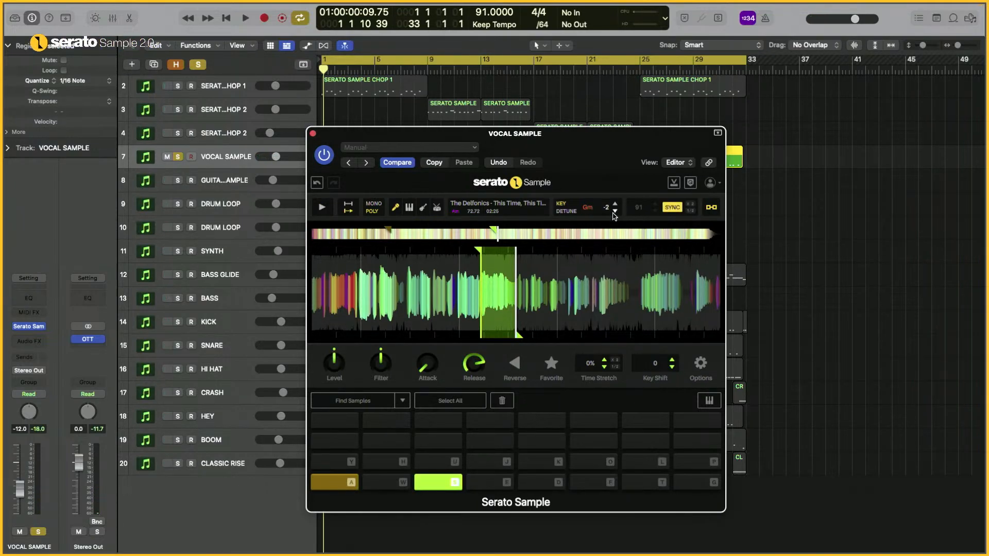
{"action": "left_click", "coordinate": [615, 211]}
{"action": "left_click", "coordinate": [614, 211]}
- Play the project with SERATO SAMPLE CHOP 1 soloed alongside the vocal sample, stop it, and close the vocal's plugin
{"action": "key", "text": "space"}
{"action": "left_click", "coordinate": [178, 86]}
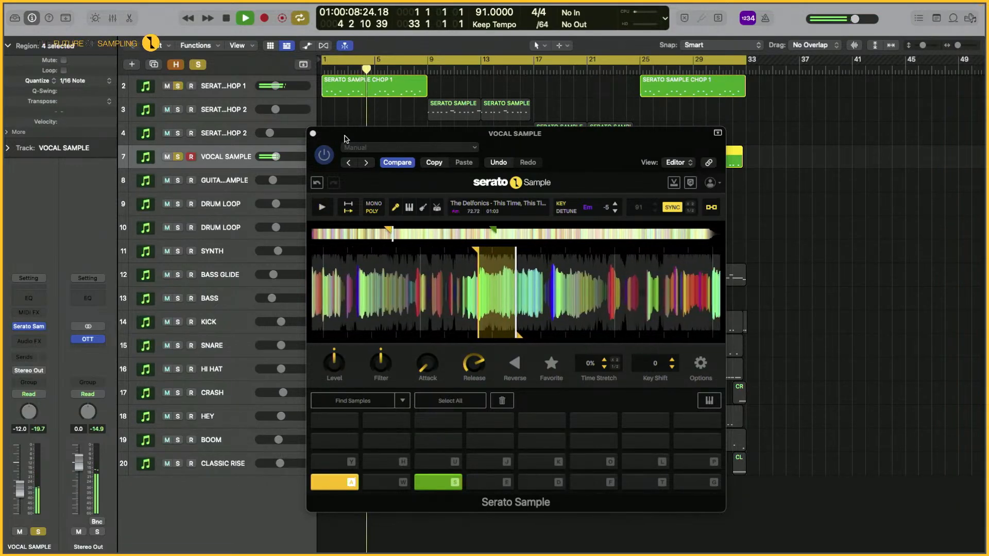
{"action": "key", "text": "space"}
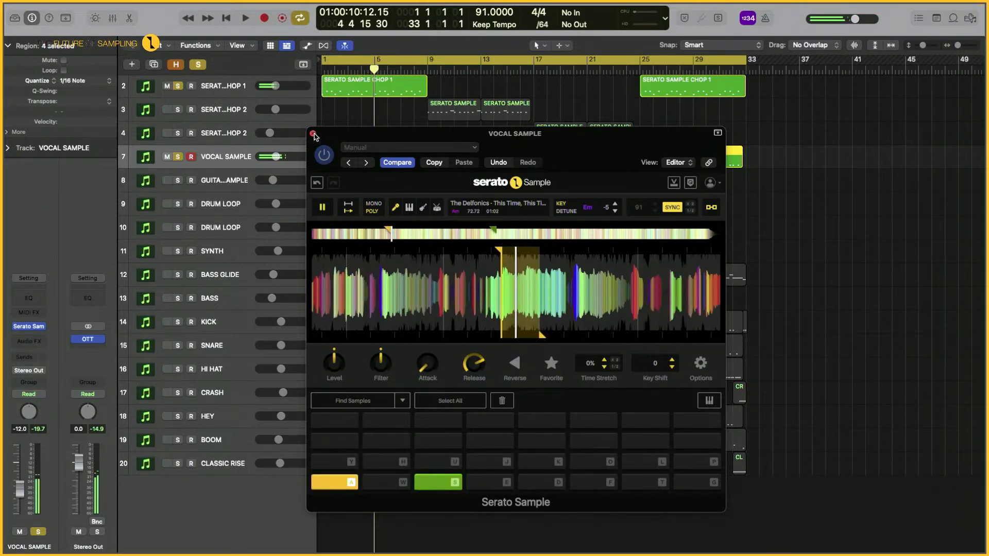
{"action": "left_click", "coordinate": [313, 133]}
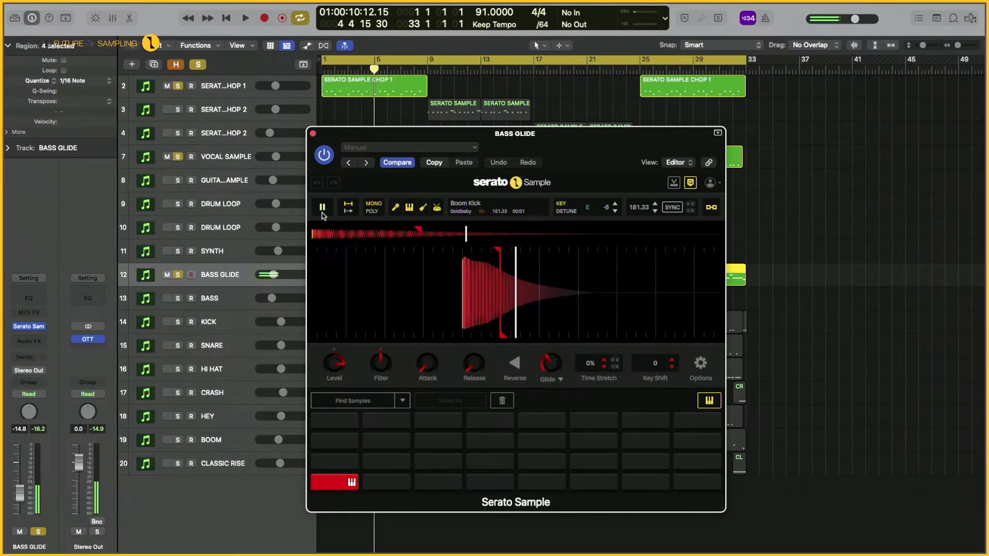
- Preview the Boom Kick sample and its pad on BASS GLIDE, and play it together with the other soloed tracks
{"action": "left_click", "coordinate": [323, 207]}
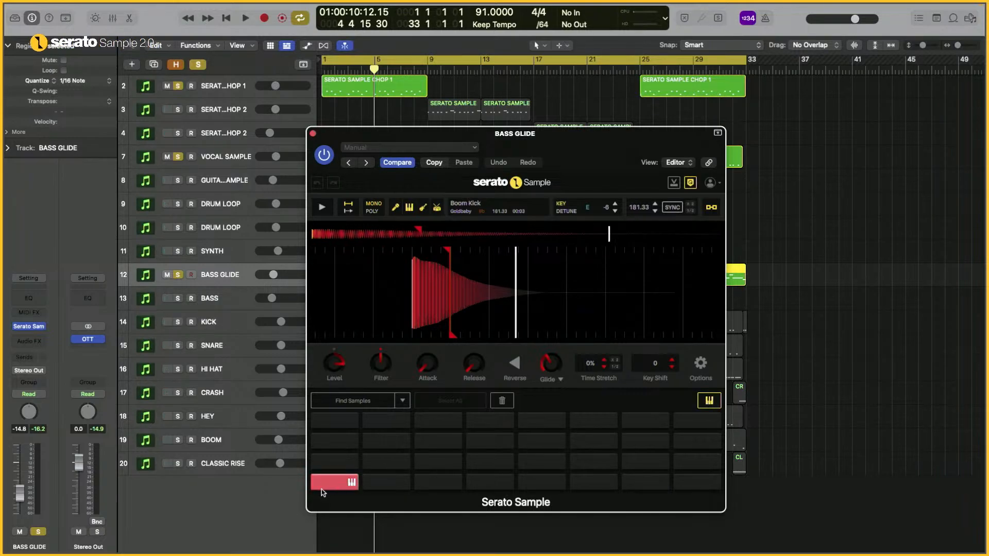
{"action": "left_click", "coordinate": [341, 489]}
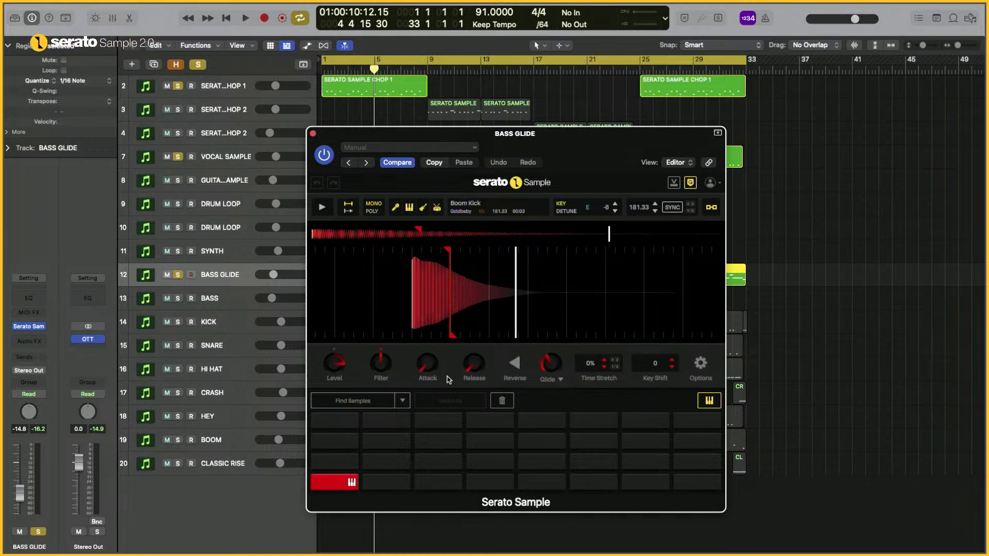
{"action": "left_click_drag", "start_coordinate": [323, 146], "coordinate": [465, 150]}
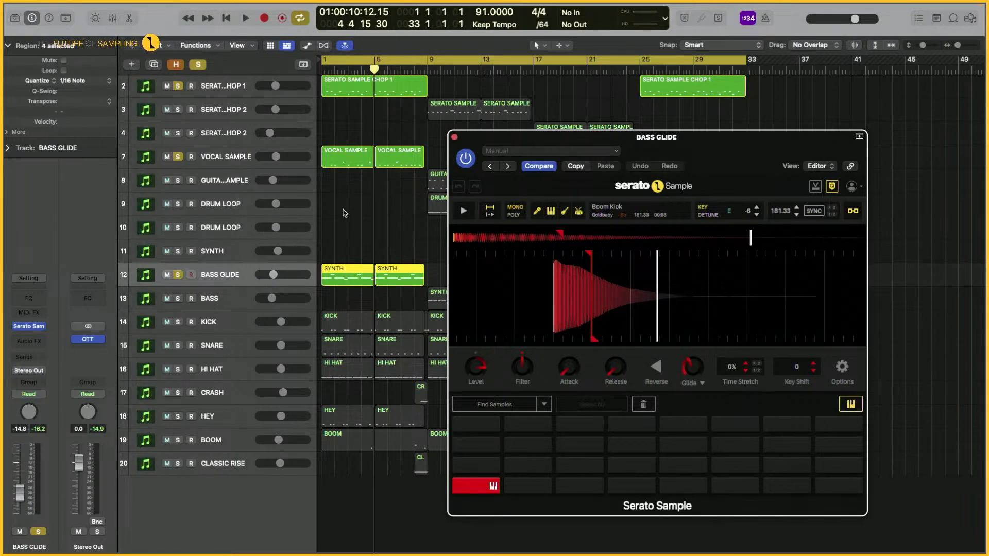
{"action": "key", "text": "space"}
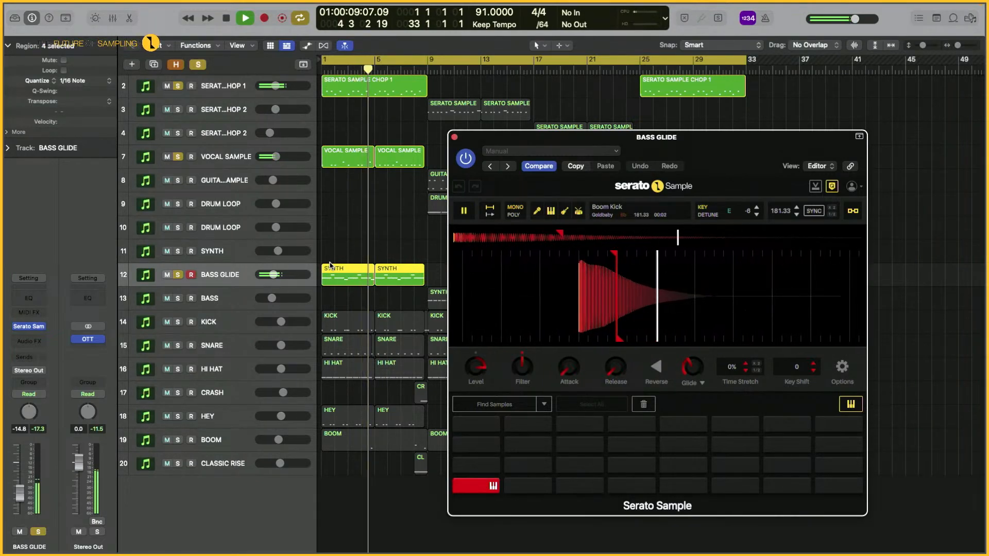
{"action": "key", "text": "space"}
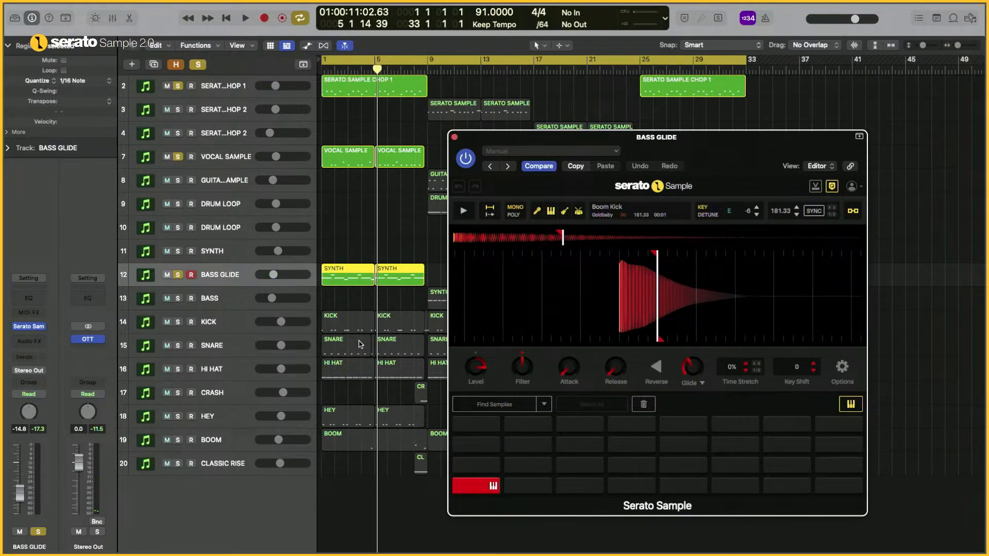
- Replace the bass glide's plugin window with the KICK track's Serato Sample, add that track to the solos, and preview its Deep Kick sample
{"action": "left_click", "coordinate": [226, 330]}
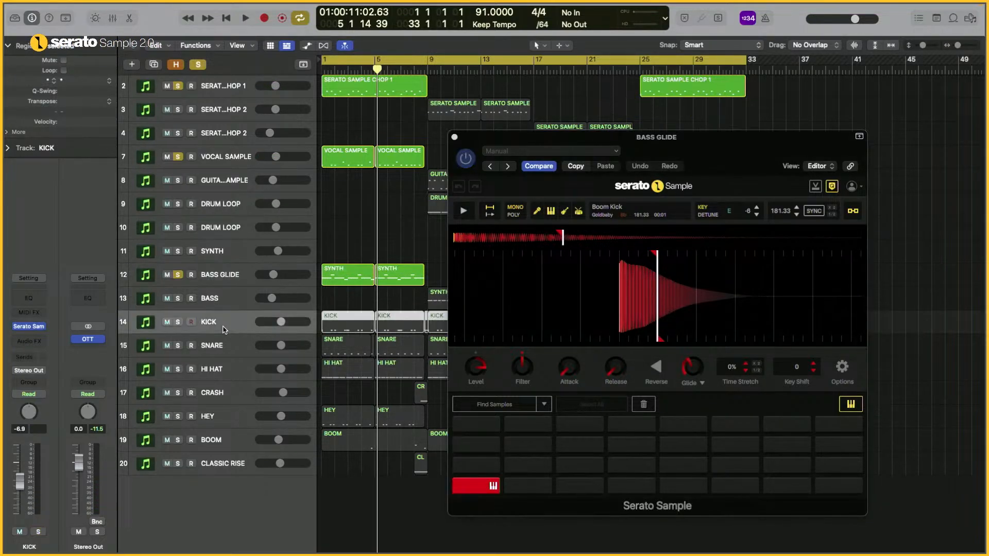
{"action": "left_click", "coordinate": [455, 137]}
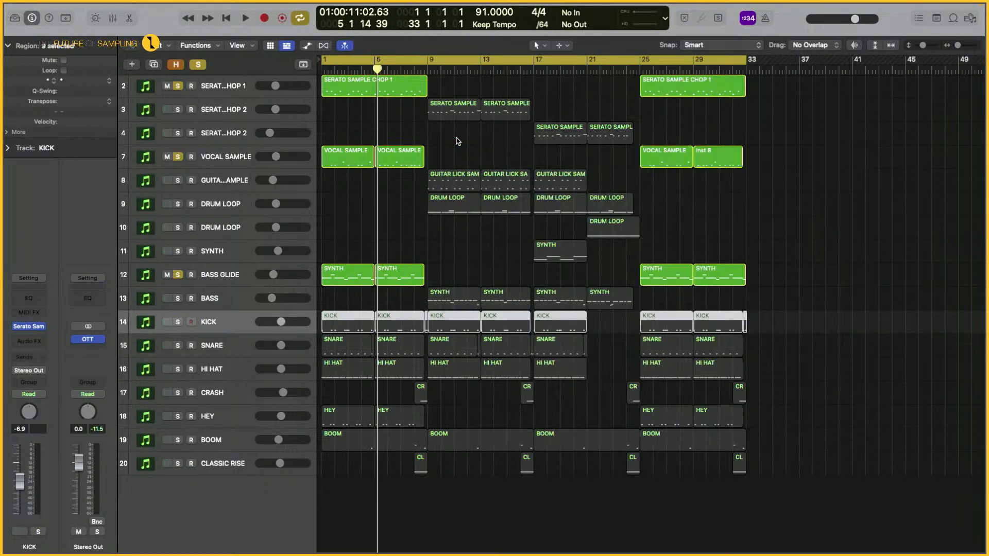
{"action": "left_click", "coordinate": [29, 326]}
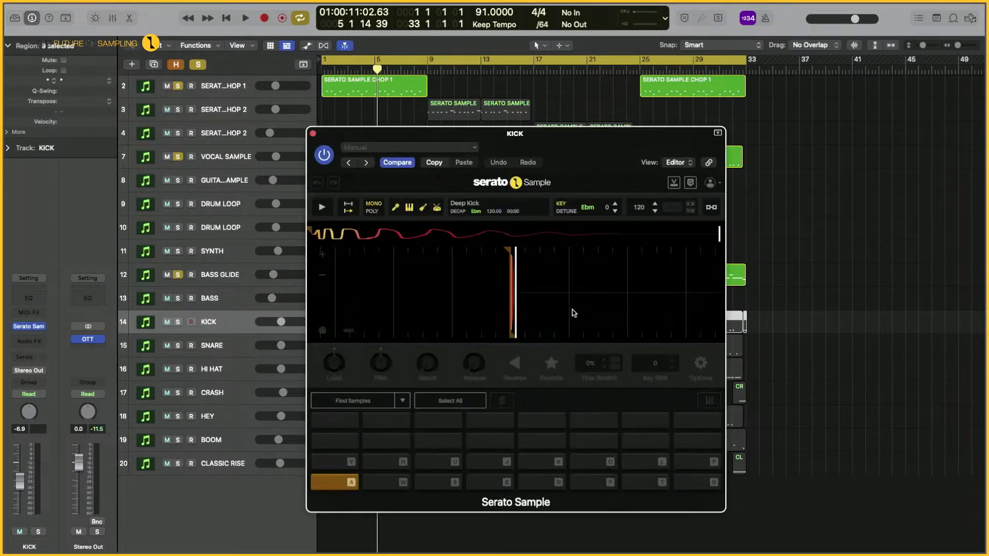
{"action": "left_click", "coordinate": [178, 322]}
{"action": "left_click", "coordinate": [323, 206]}
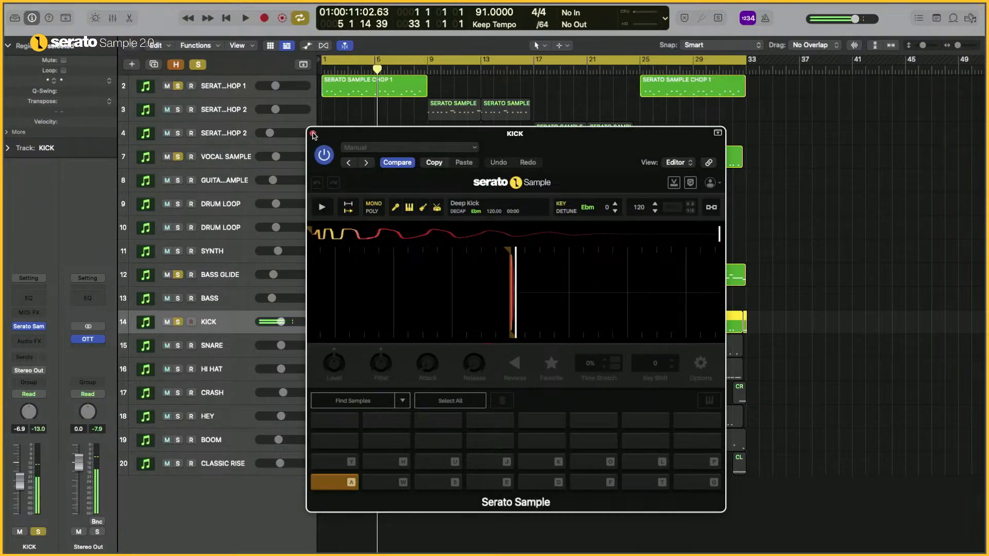
- Close the kick's plugin, solo the SNARE track as well, and audition its Gritty Snare sample in Serato Sample
{"action": "left_click", "coordinate": [313, 134]}
{"action": "left_click", "coordinate": [177, 346]}
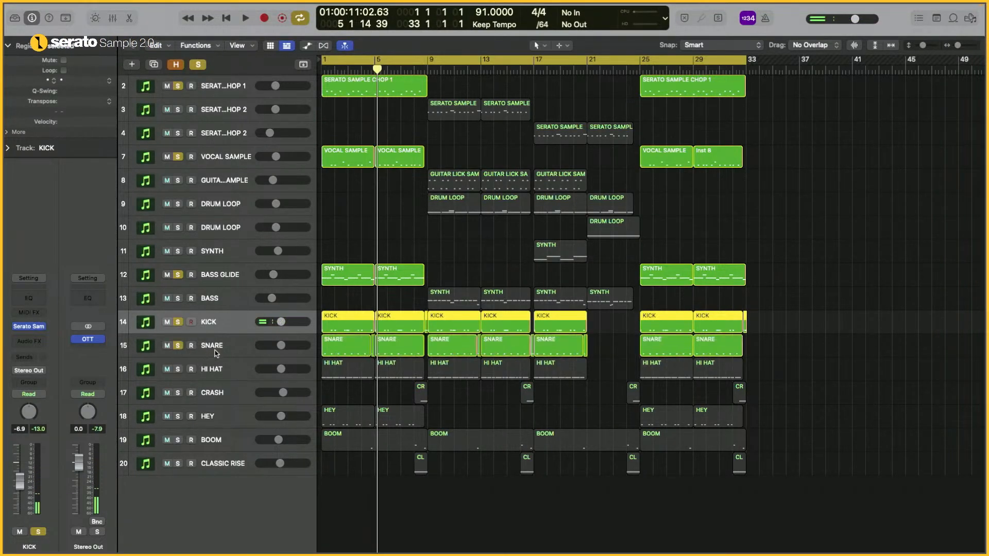
{"action": "left_click", "coordinate": [204, 348]}
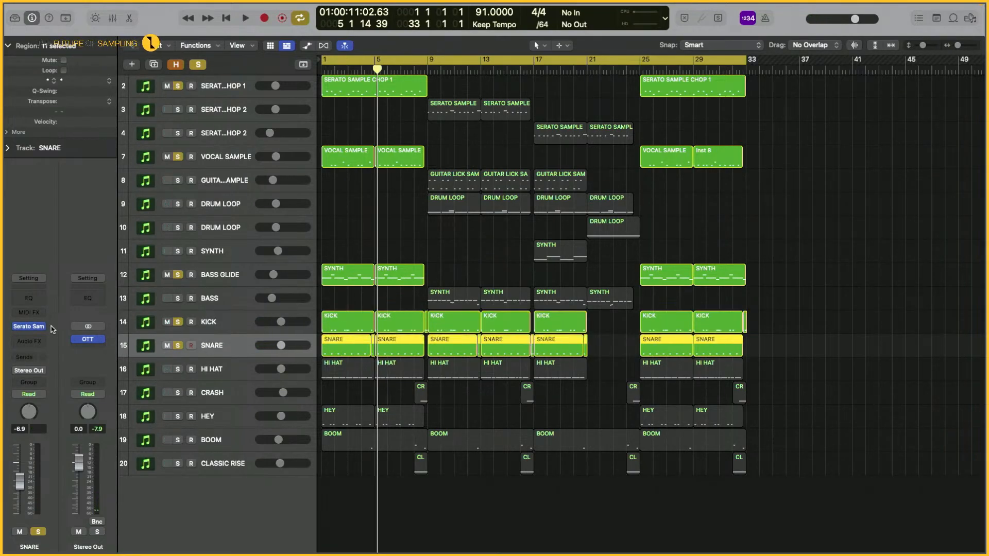
{"action": "left_click", "coordinate": [32, 326]}
{"action": "key", "text": "a"}
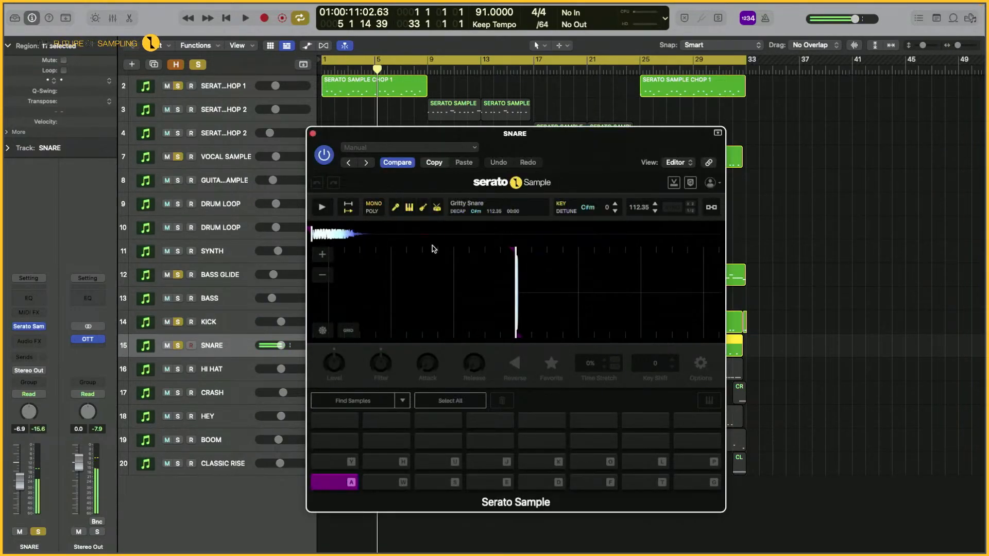
- Close the snare's plugin, solo the HI HAT track as well, and preview its Hi-hat sample in Serato Sample
{"action": "left_click", "coordinate": [313, 134]}
{"action": "left_click", "coordinate": [178, 370]}
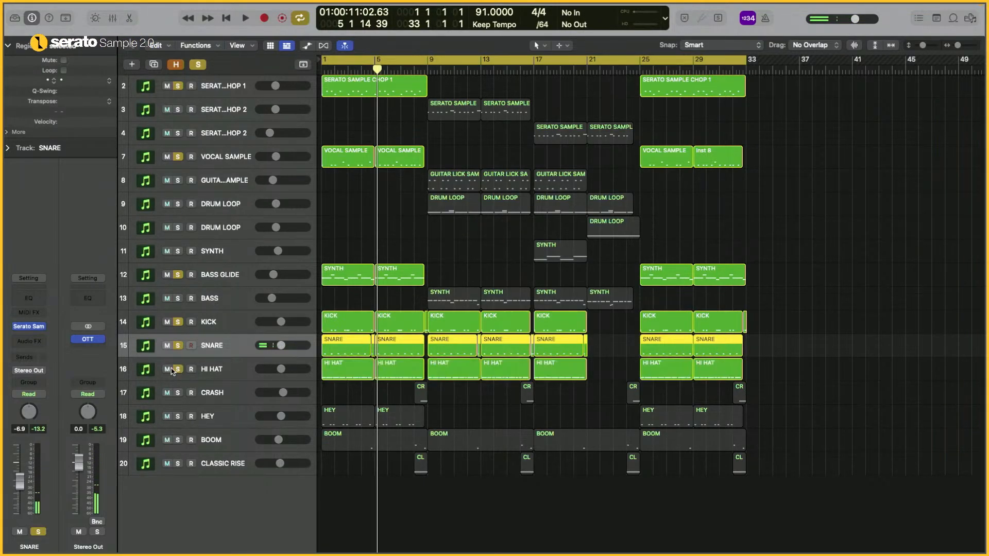
{"action": "left_click", "coordinate": [211, 369]}
{"action": "left_click", "coordinate": [28, 326]}
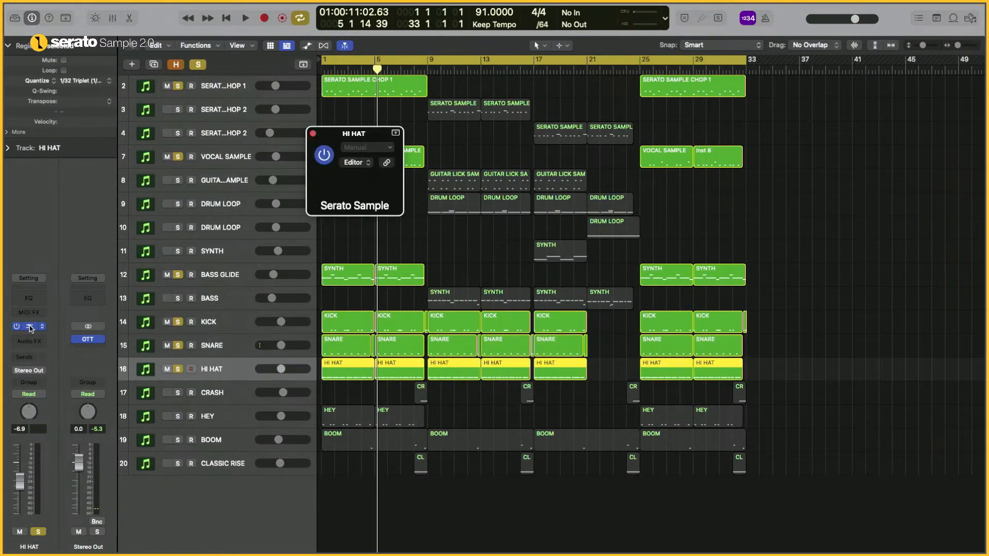
{"action": "left_click", "coordinate": [314, 235]}
{"action": "left_click", "coordinate": [323, 208]}
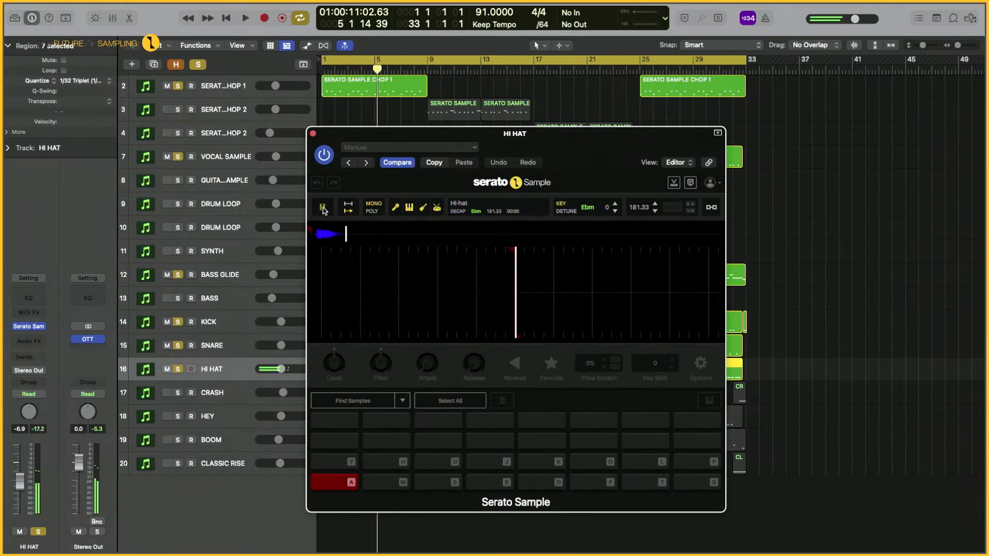
- Close the hi-hat's plugin, open Serato Sample on the HEY track, solo that track too, and preview its CC Hey sample
{"action": "left_click", "coordinate": [313, 134]}
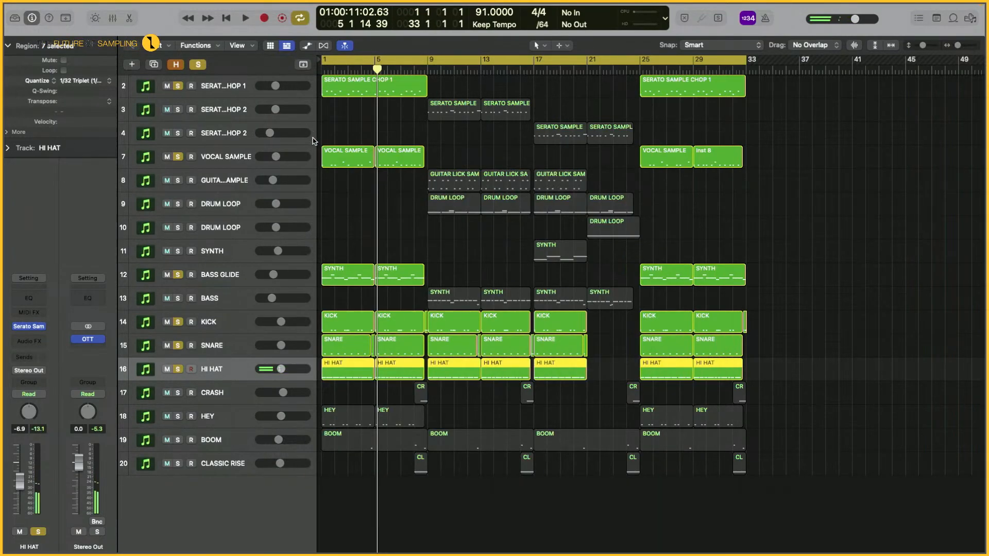
{"action": "left_click", "coordinate": [228, 420]}
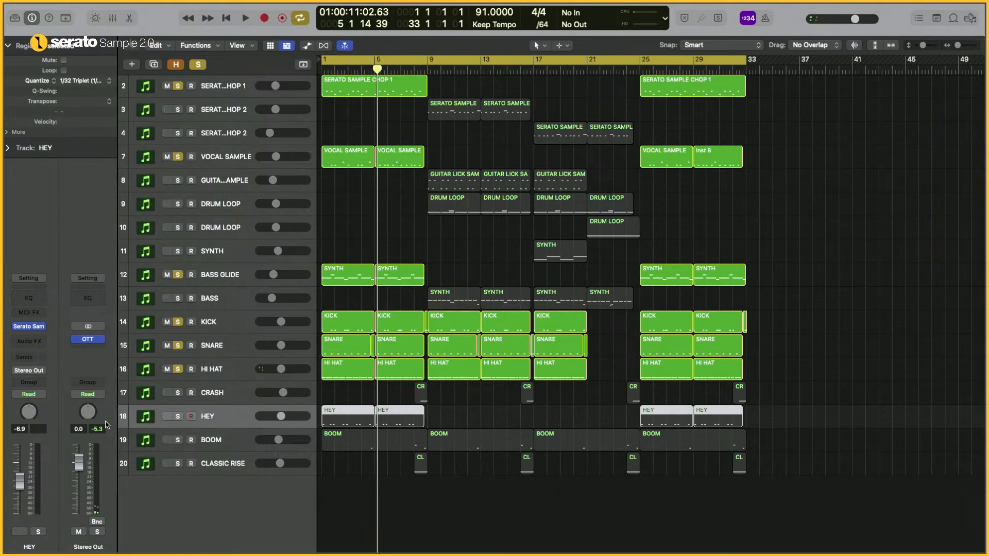
{"action": "left_click", "coordinate": [34, 327]}
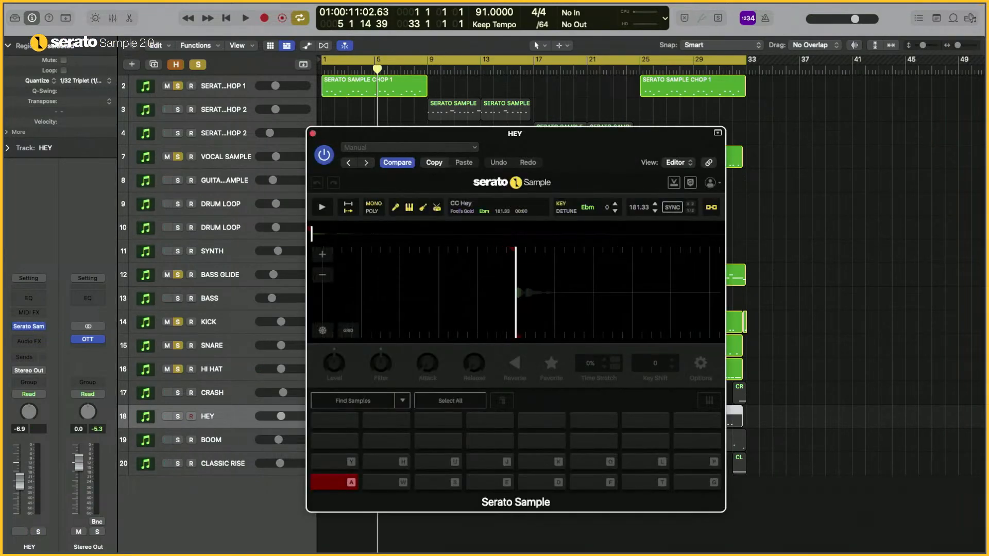
{"action": "key", "text": "space"}
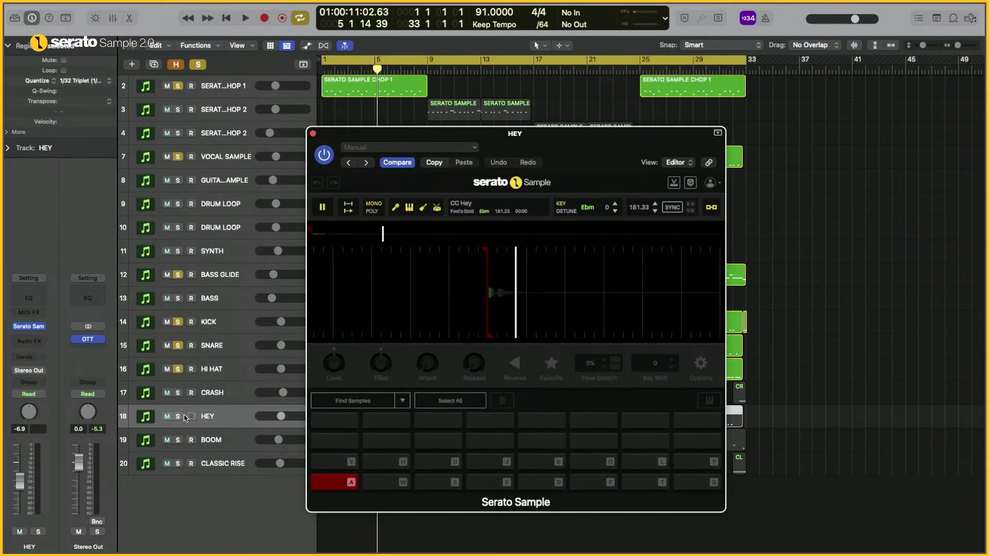
{"action": "left_click", "coordinate": [177, 416]}
{"action": "left_click", "coordinate": [539, 296]}
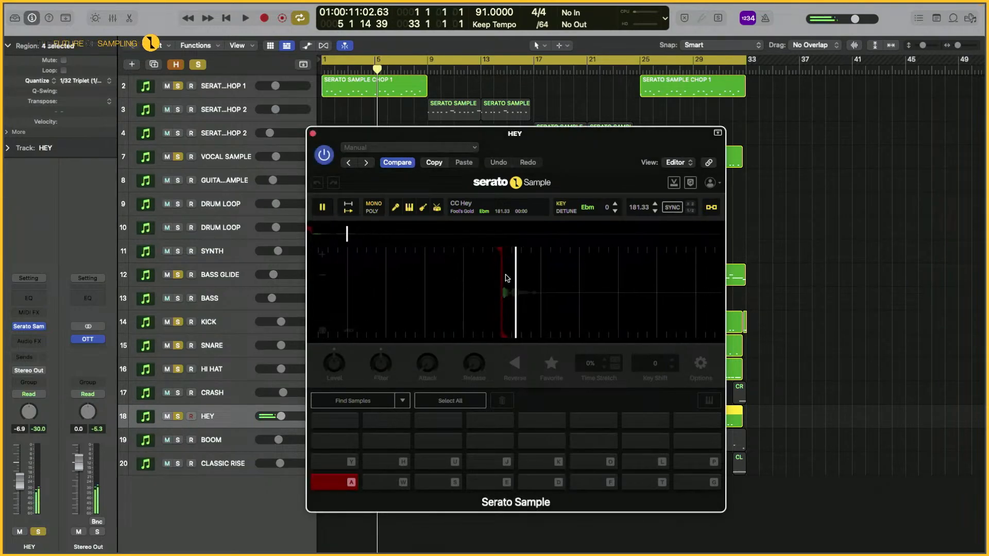
- Close the HEY track's plugin and add the BOOM track to the soloed tracks
{"action": "left_click", "coordinate": [312, 133]}
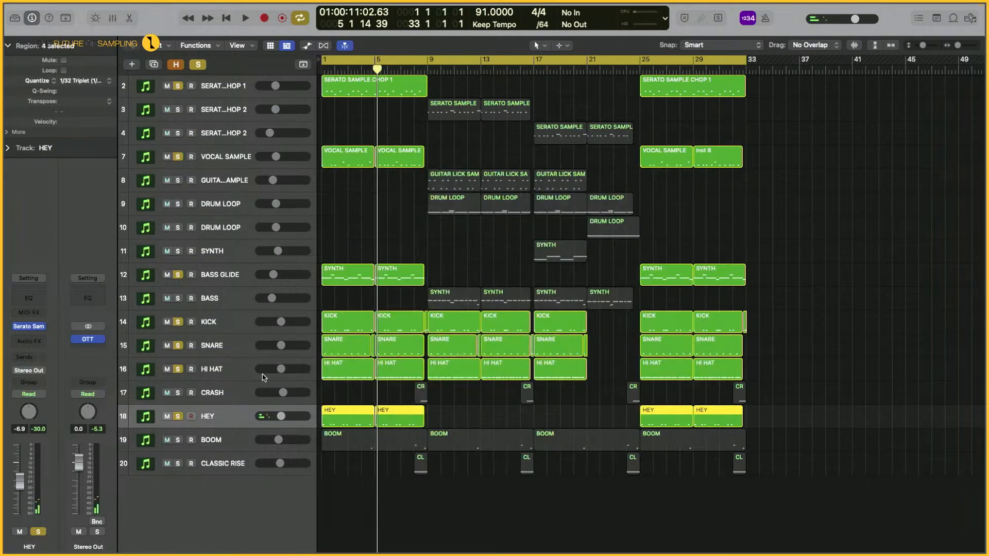
{"action": "left_click", "coordinate": [224, 440]}
{"action": "left_click", "coordinate": [178, 440]}
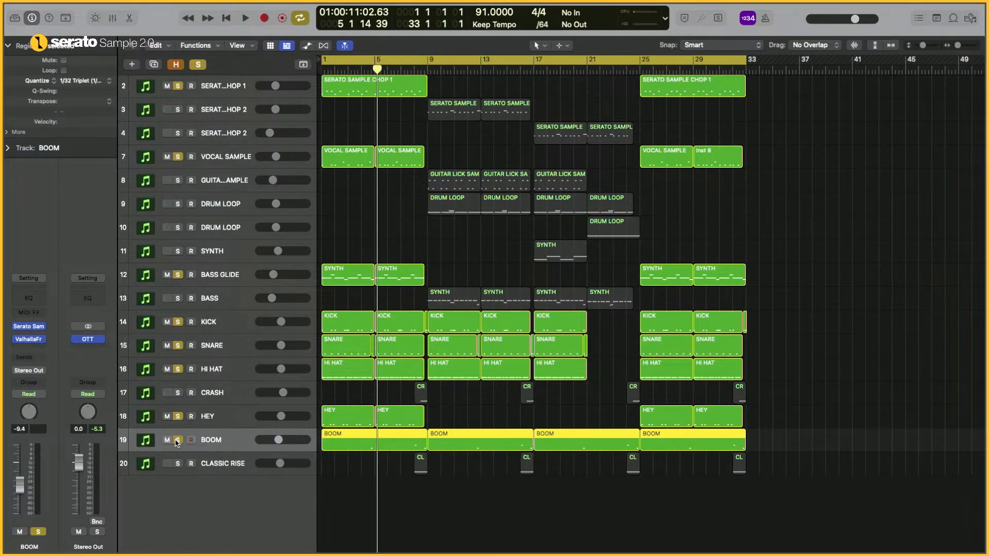
- Play the soloed tracks from bar 1 up to bar 9, stop, and clear the solo on all tracks
{"action": "key", "text": "Return"}
{"action": "key", "text": "space"}
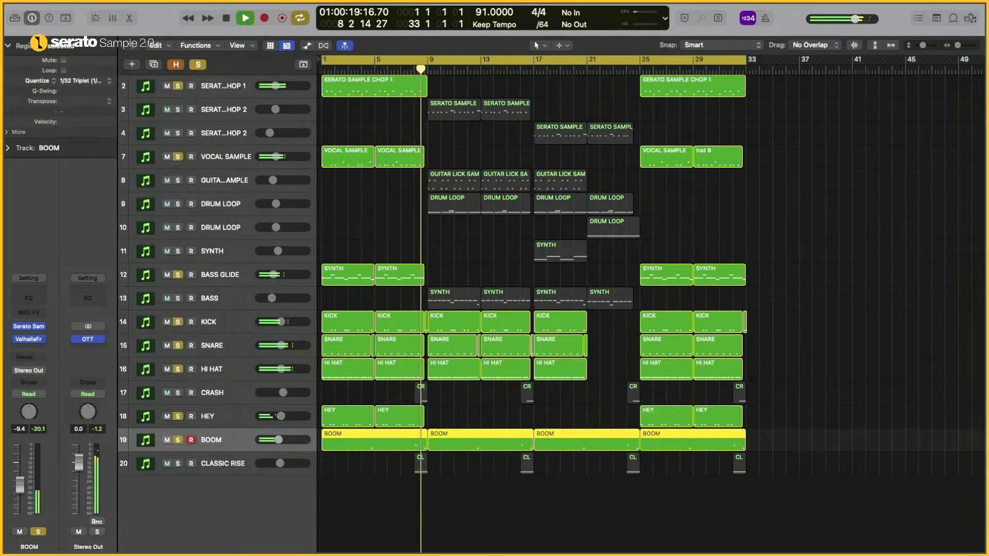
{"action": "key", "text": "space"}
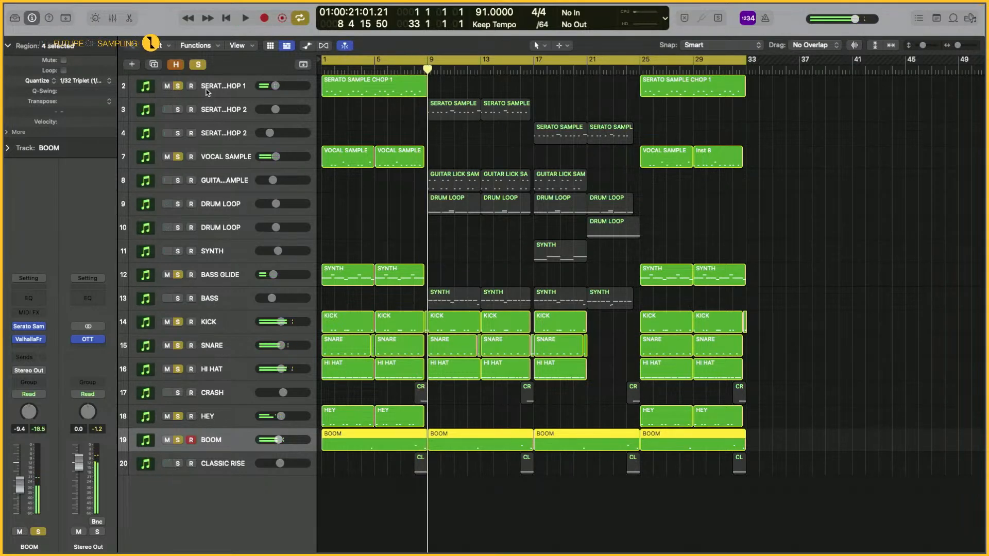
{"action": "left_click", "coordinate": [199, 66]}
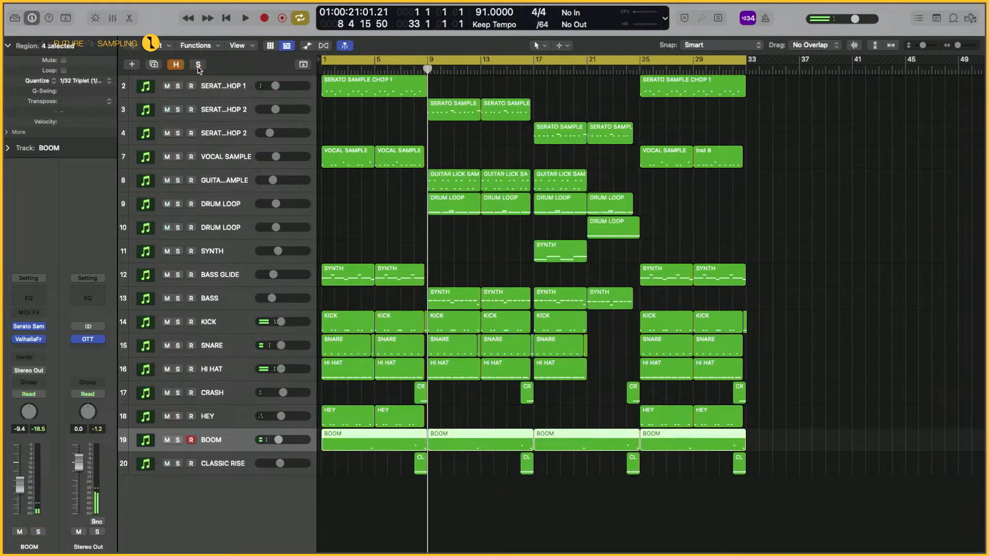
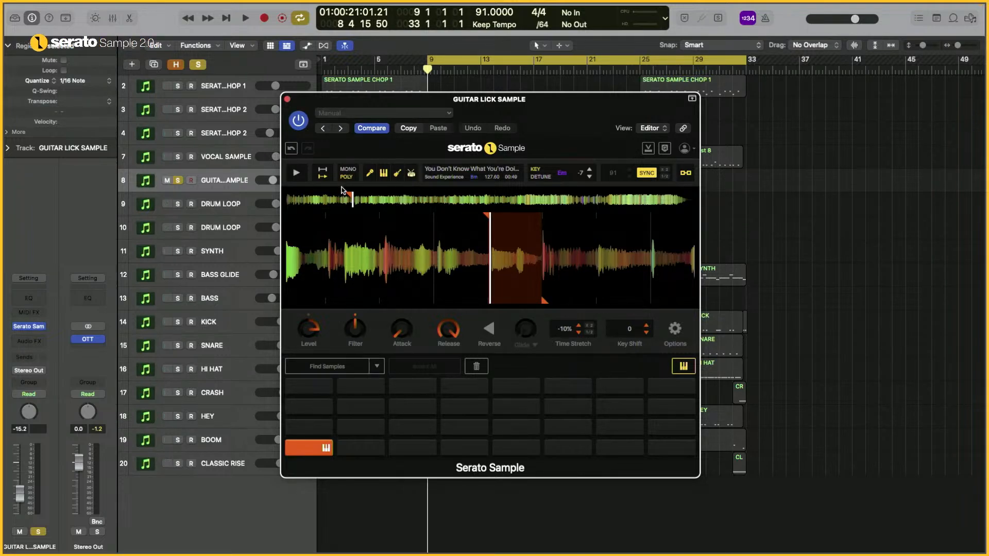
- Turn Sync off and reset the key shift to 0 for the guitar lick sample, and preview it with only the melody stem enabled
{"action": "left_click", "coordinate": [319, 201]}
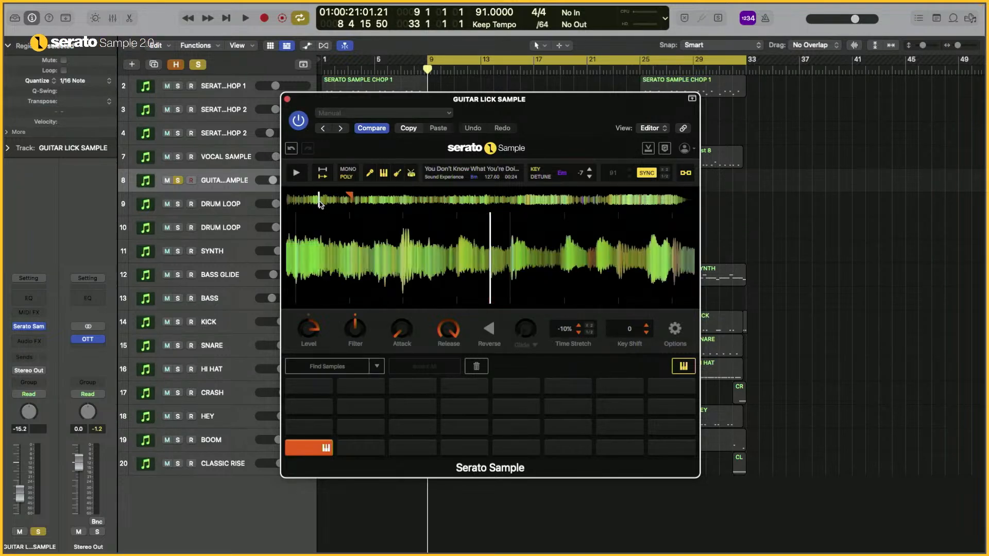
{"action": "left_click", "coordinate": [646, 174]}
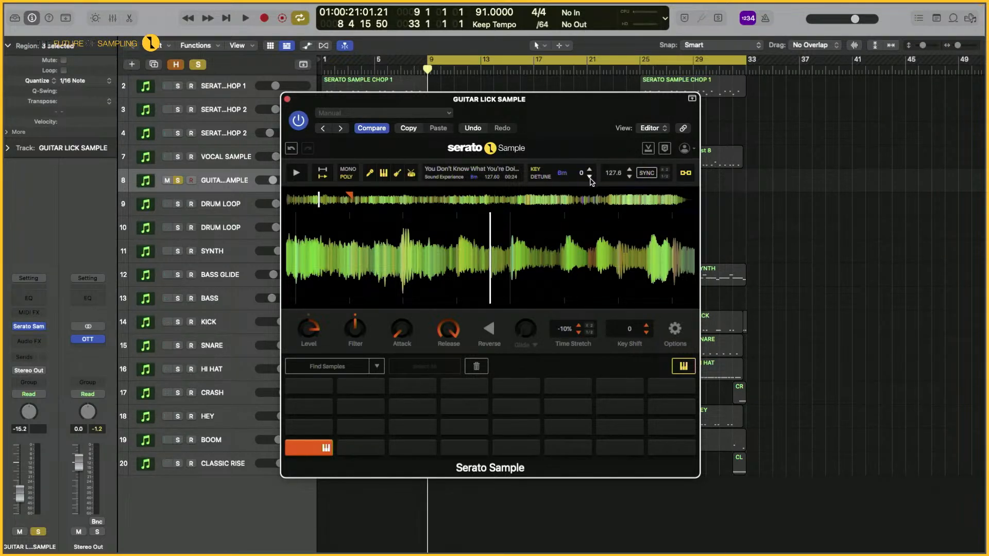
{"action": "left_click", "coordinate": [299, 174]}
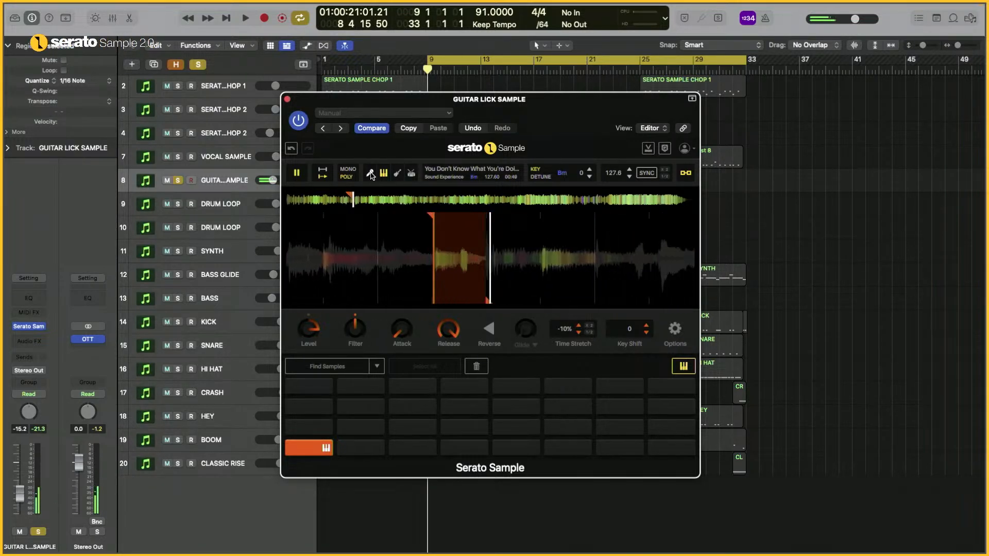
{"action": "left_click", "coordinate": [304, 177]}
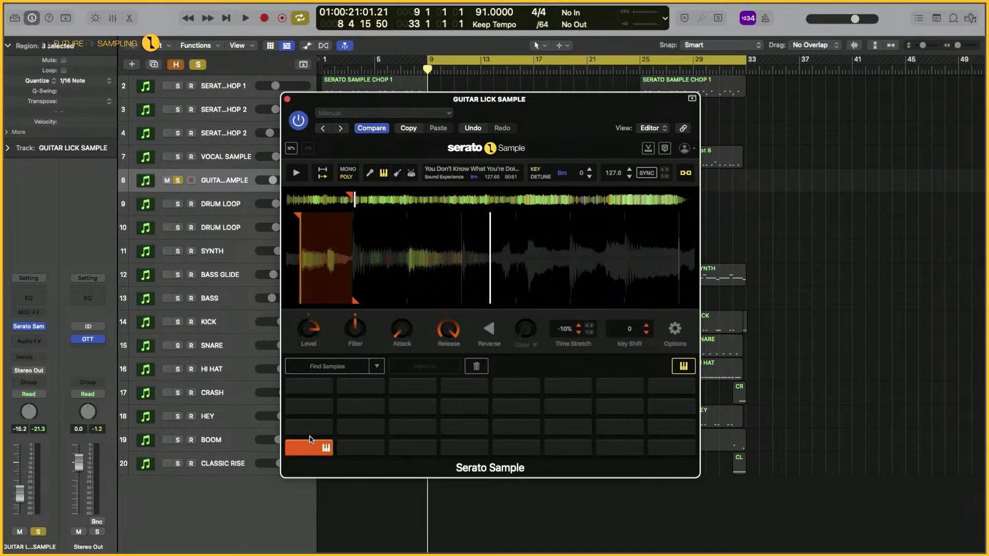
- Close the guitar lick sample's plugin and briefly play the soloed track from bar 9
{"action": "left_click", "coordinate": [287, 99]}
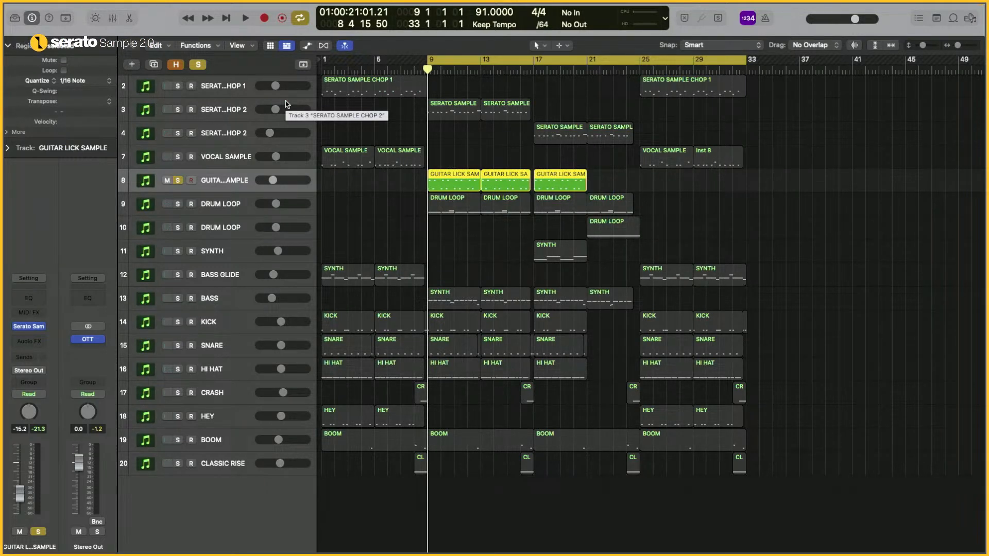
{"action": "key", "text": "space"}
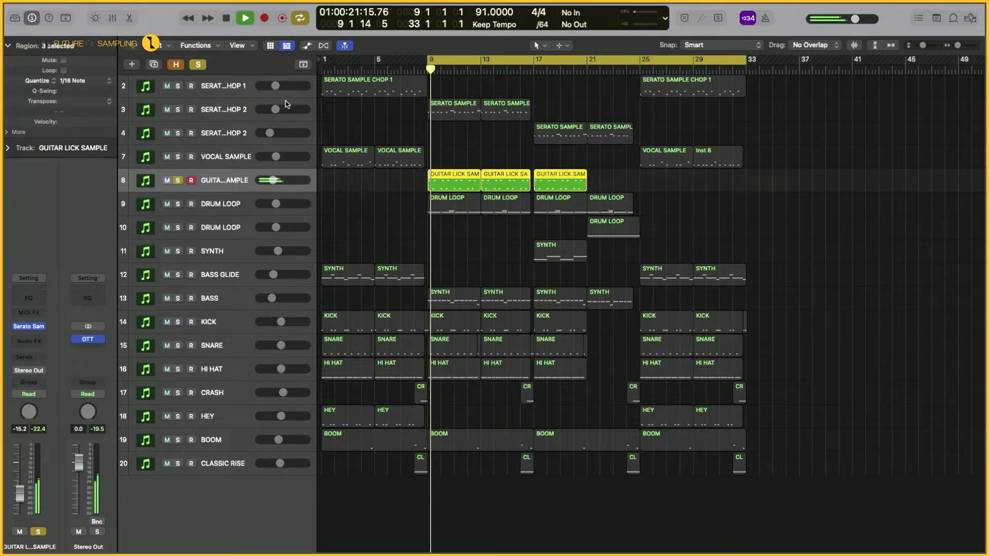
{"action": "key", "text": "space"}
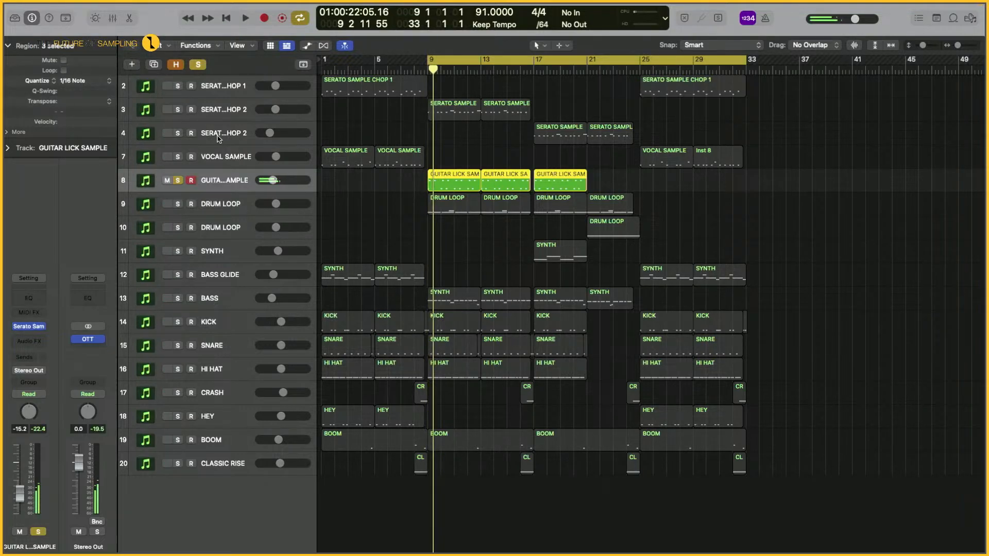
- Set the guitar lick sample's key shift to -7 in Serato Sample, close the plugin, and play the soloed track from bar 9
{"action": "left_click", "coordinate": [31, 326]}
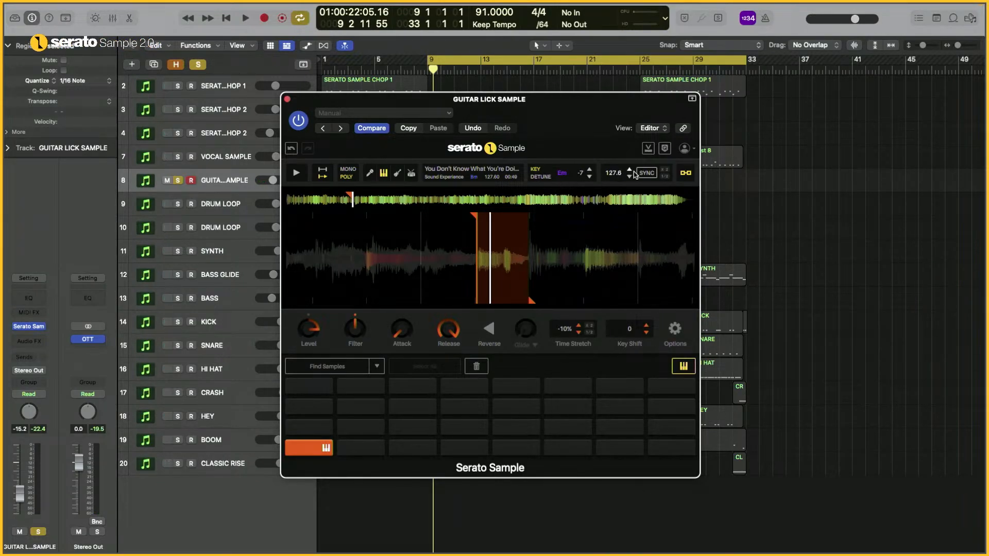
{"action": "left_click", "coordinate": [287, 99]}
{"action": "key", "text": "space"}
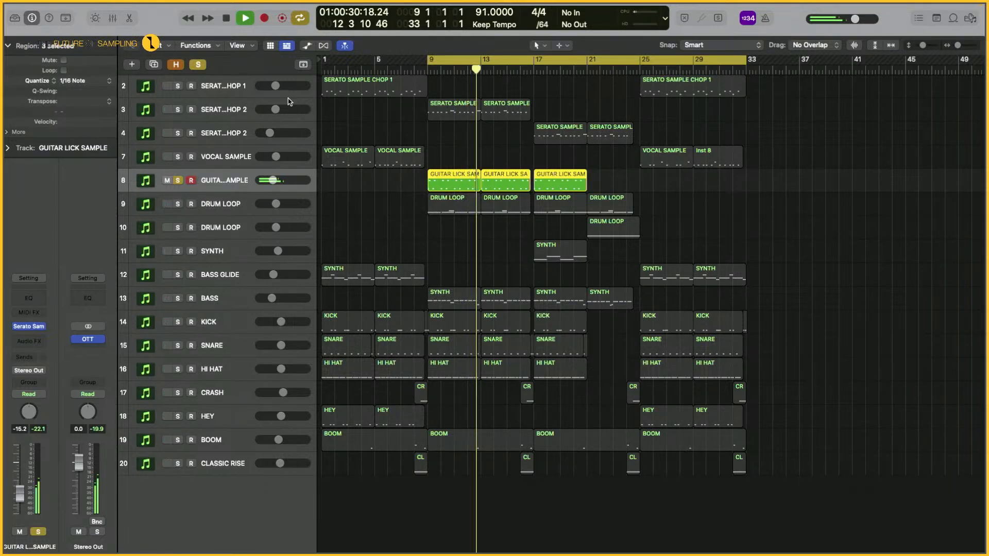
{"action": "key", "text": "space"}
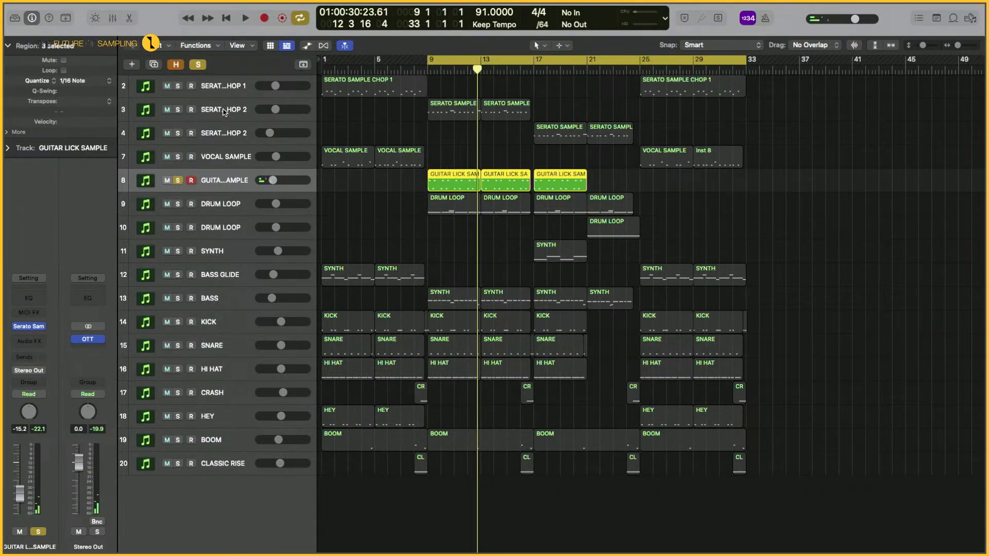
- Solo the SERATO SAMPLE CHOP 2 track that starts at bar 9 too, and play both soloed tracks with its Serato Sample open
{"action": "left_click", "coordinate": [225, 112]}
{"action": "left_click", "coordinate": [177, 110]}
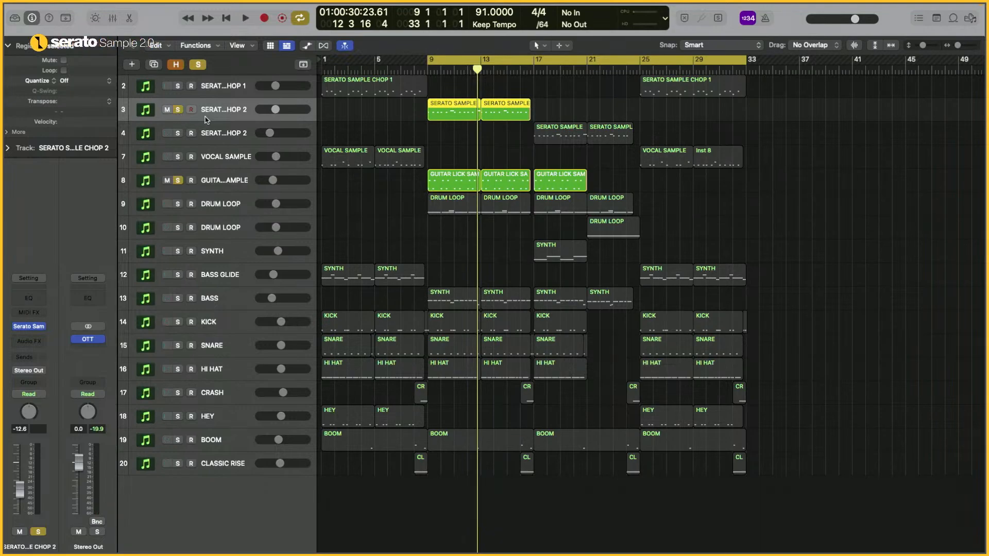
{"action": "left_click", "coordinate": [35, 329]}
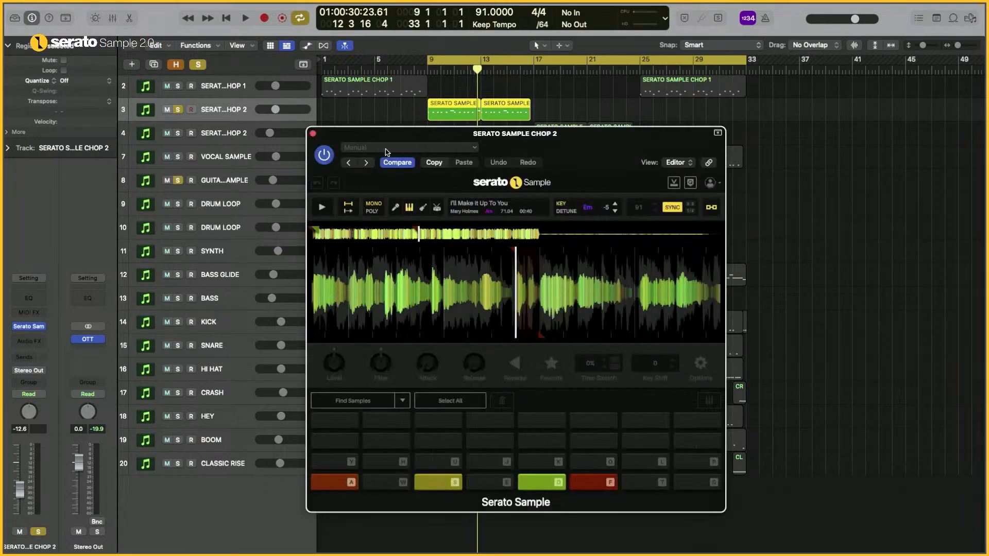
{"action": "key", "text": "space"}
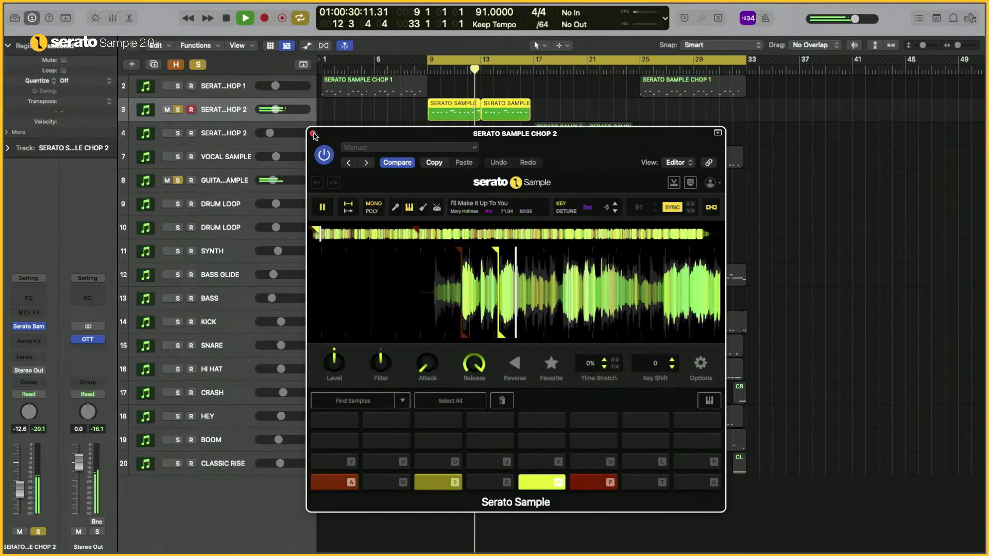
{"action": "key", "text": "space"}
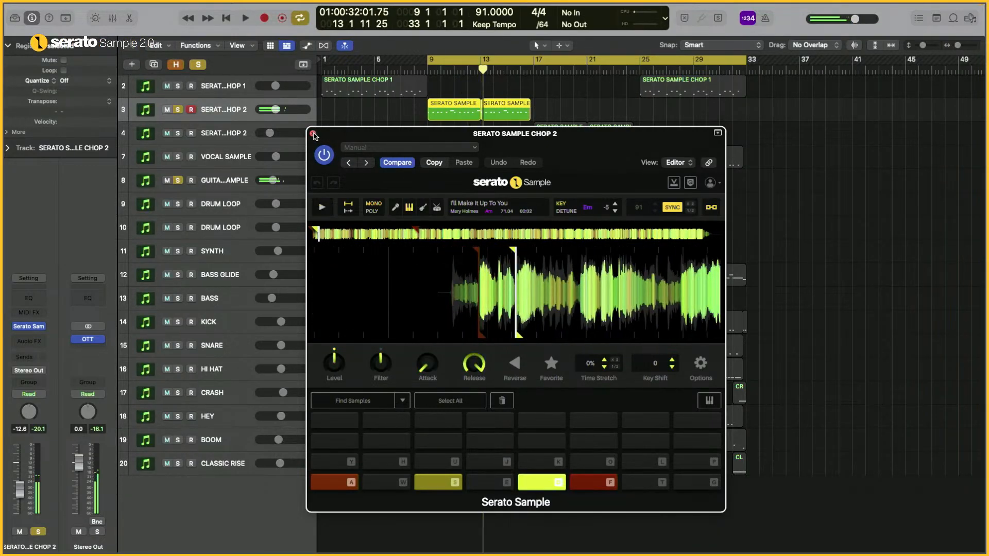
{"action": "left_click", "coordinate": [313, 135]}
- Solo only the DRUM LOOP track that starts at bar 9 and open its Serato Sample
{"action": "left_click", "coordinate": [237, 204]}
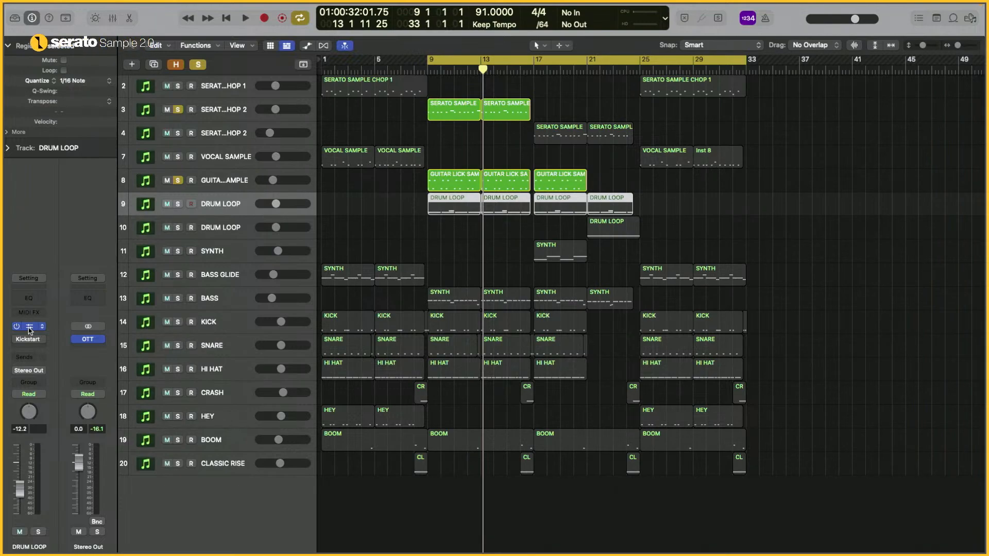
{"action": "left_click", "coordinate": [177, 204]}
{"action": "left_click", "coordinate": [177, 180]}
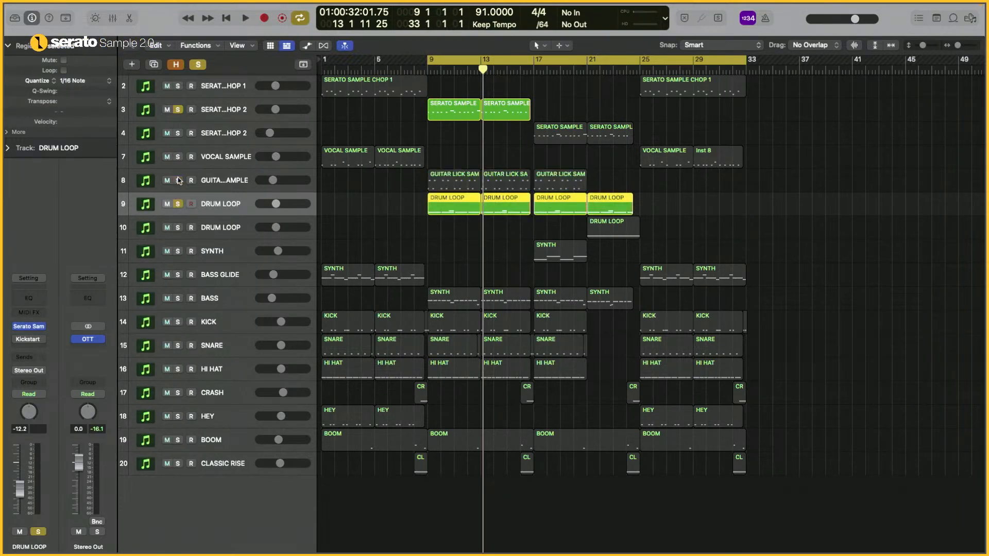
{"action": "left_click", "coordinate": [178, 110]}
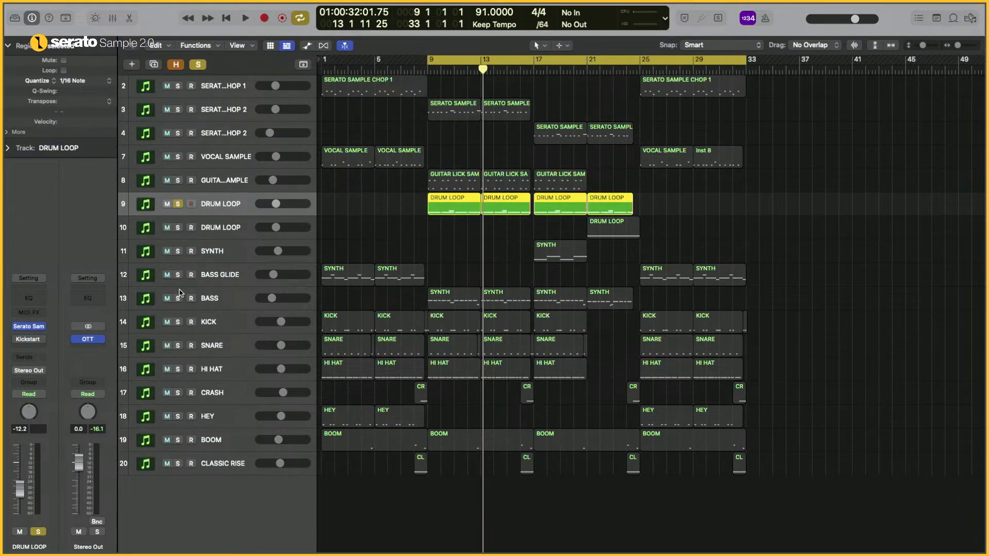
{"action": "left_click", "coordinate": [29, 327]}
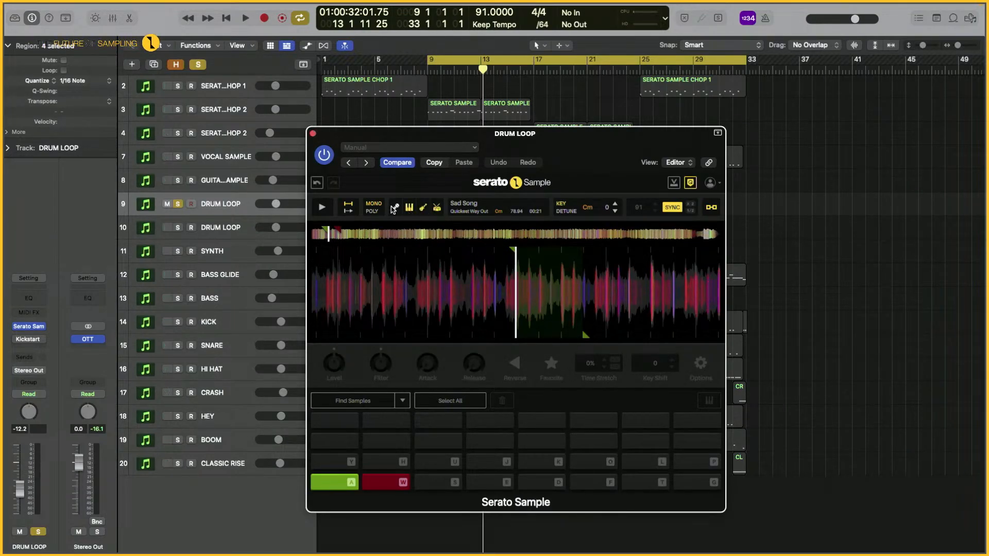
- Preview the drum loop's Sad Song sample with Sync off, first with all stems and finally drums only, and restore Sync
{"action": "left_click", "coordinate": [672, 207]}
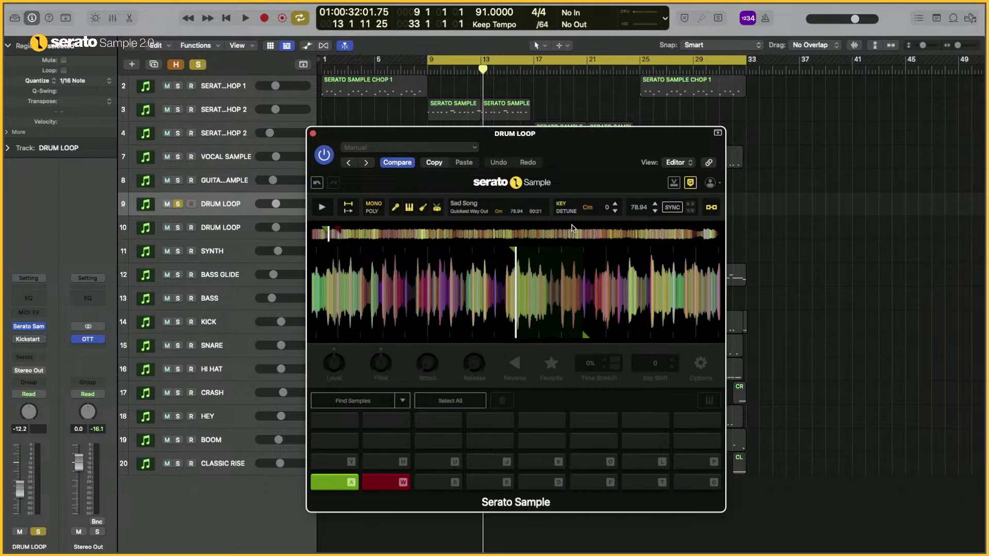
{"action": "left_click", "coordinate": [319, 235]}
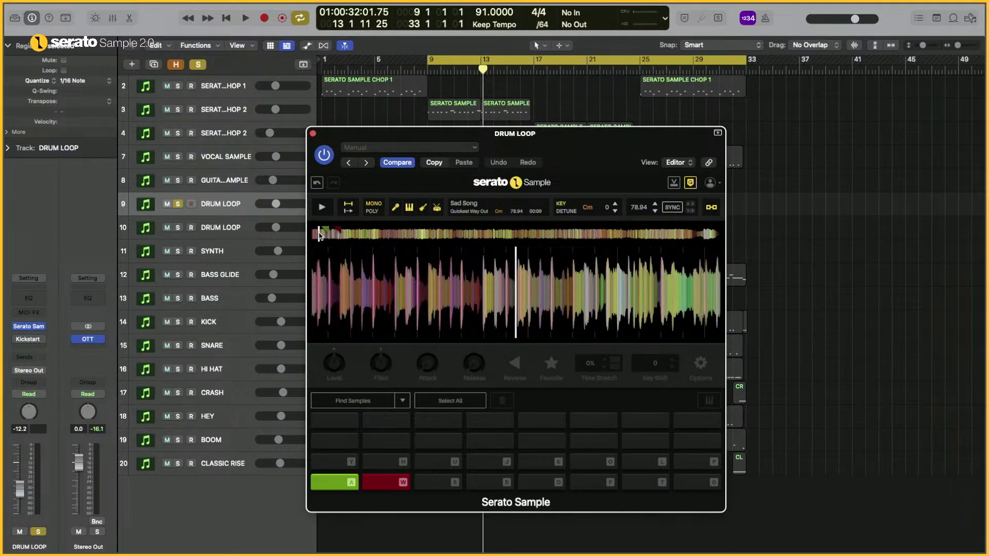
{"action": "left_click", "coordinate": [323, 207]}
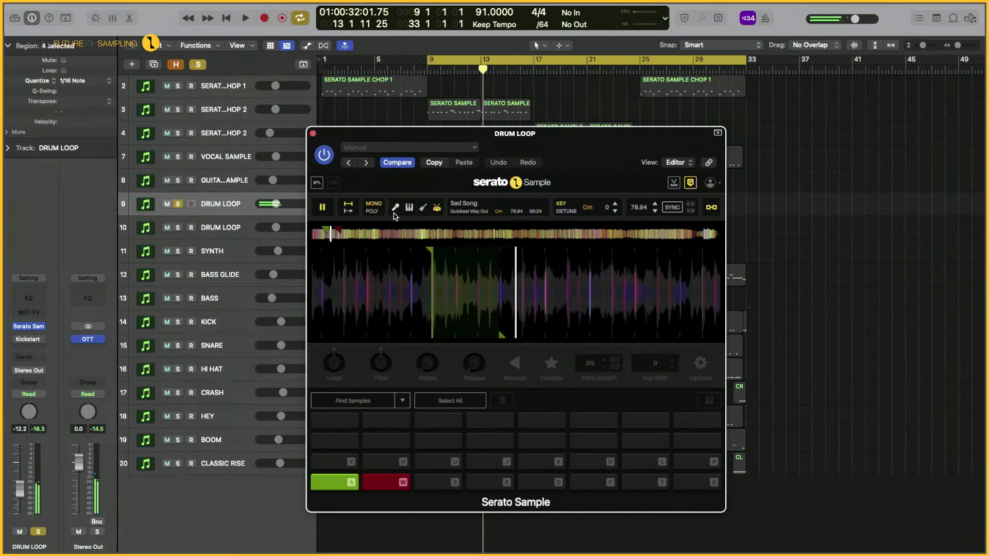
{"action": "left_click", "coordinate": [329, 208]}
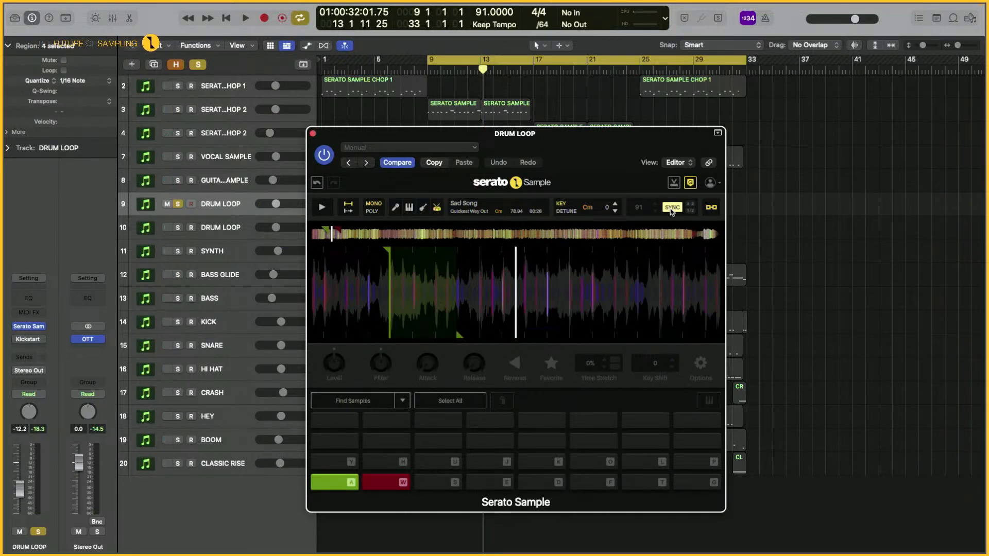
{"action": "left_click", "coordinate": [313, 134]}
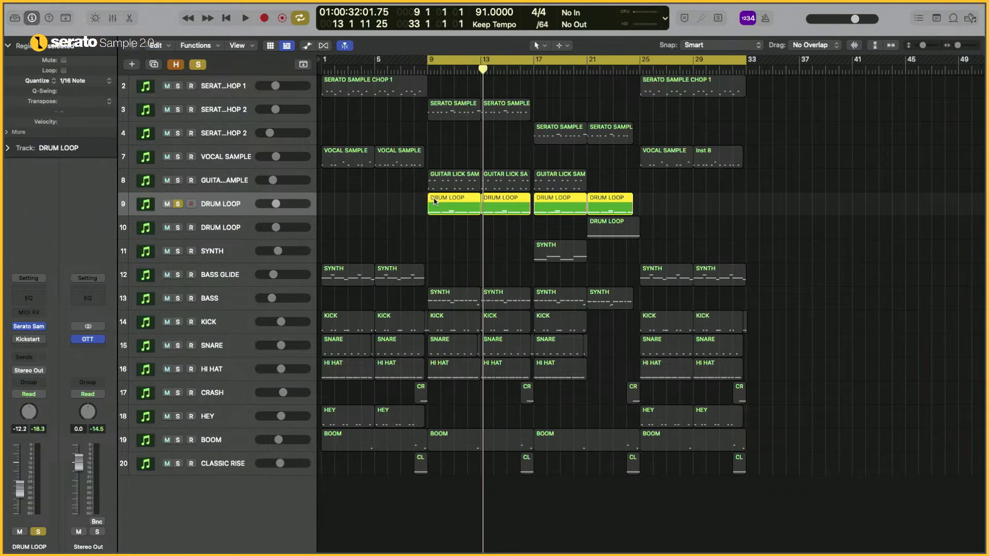
- Play the drum loop soloed with the guitar lick and SERATO SAMPLE CHOP 2, add BASS during playback, and clear all solos
{"action": "left_click", "coordinate": [177, 180]}
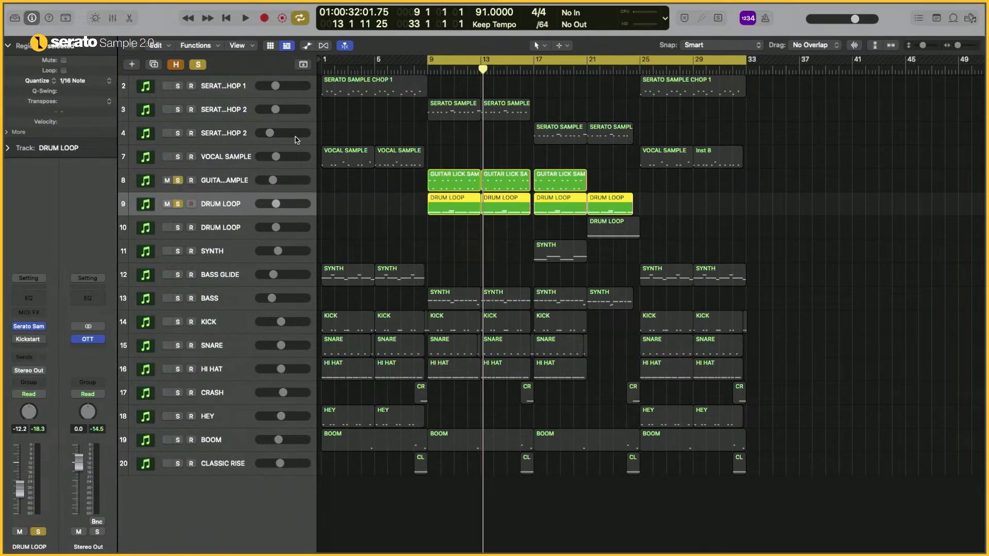
{"action": "left_click", "coordinate": [178, 109]}
{"action": "key", "text": "space"}
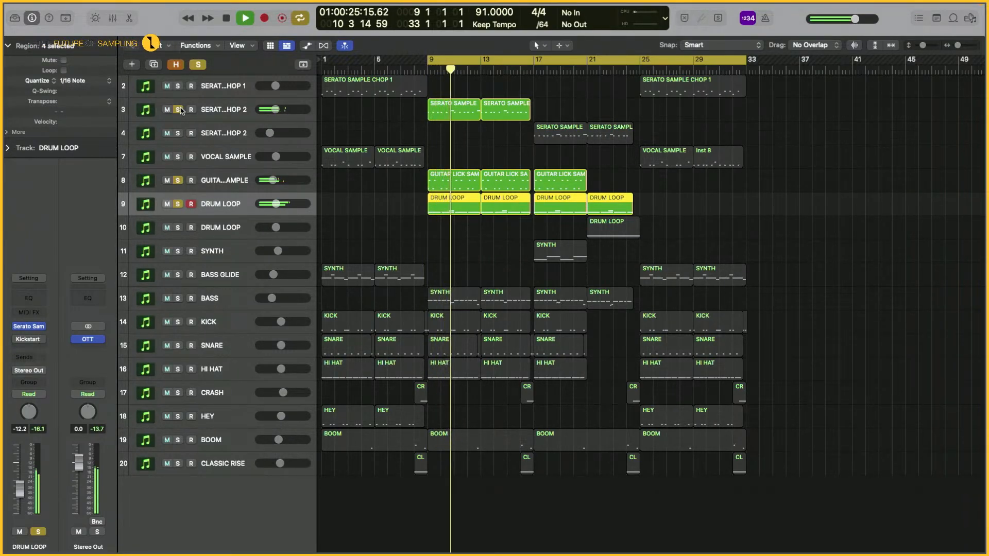
{"action": "left_click", "coordinate": [178, 299]}
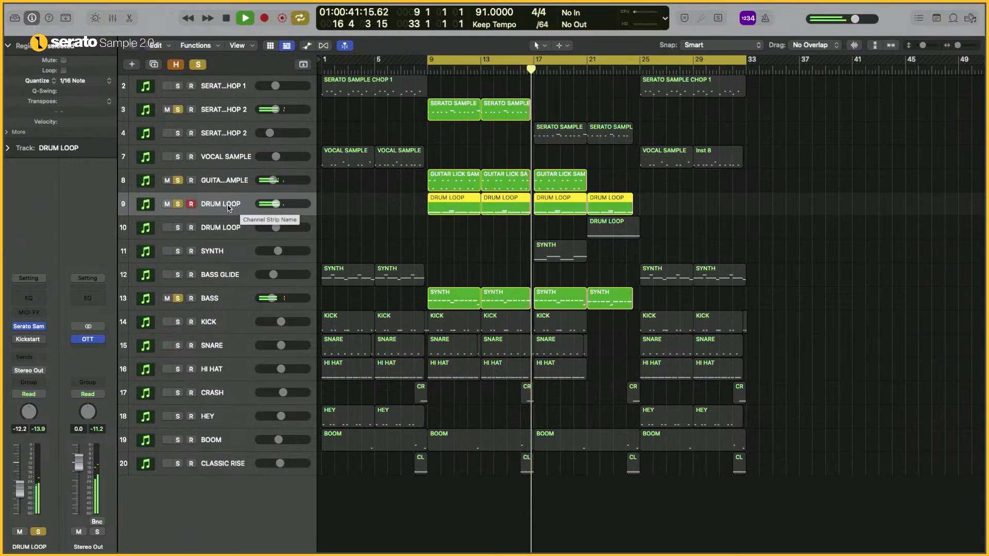
{"action": "key", "text": "space"}
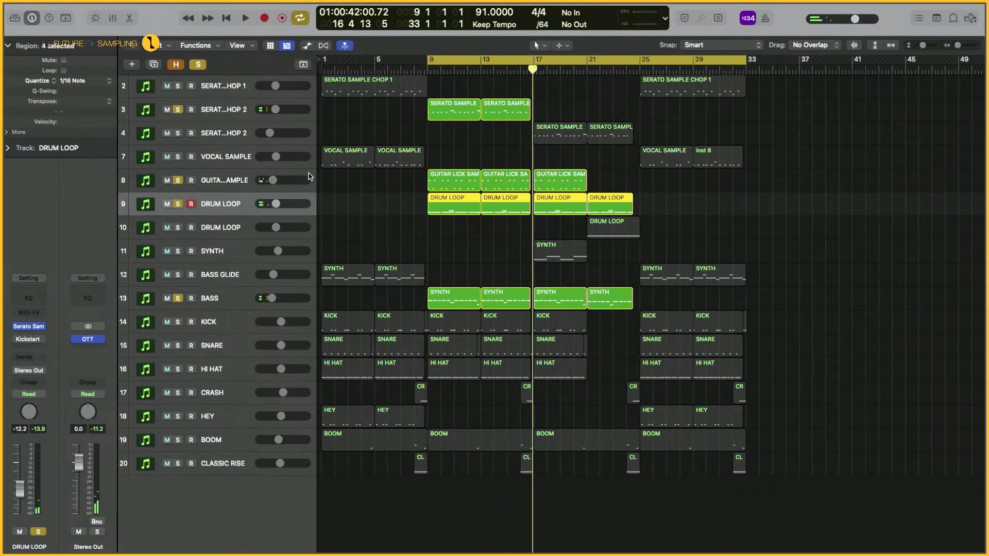
{"action": "left_click", "coordinate": [198, 66]}
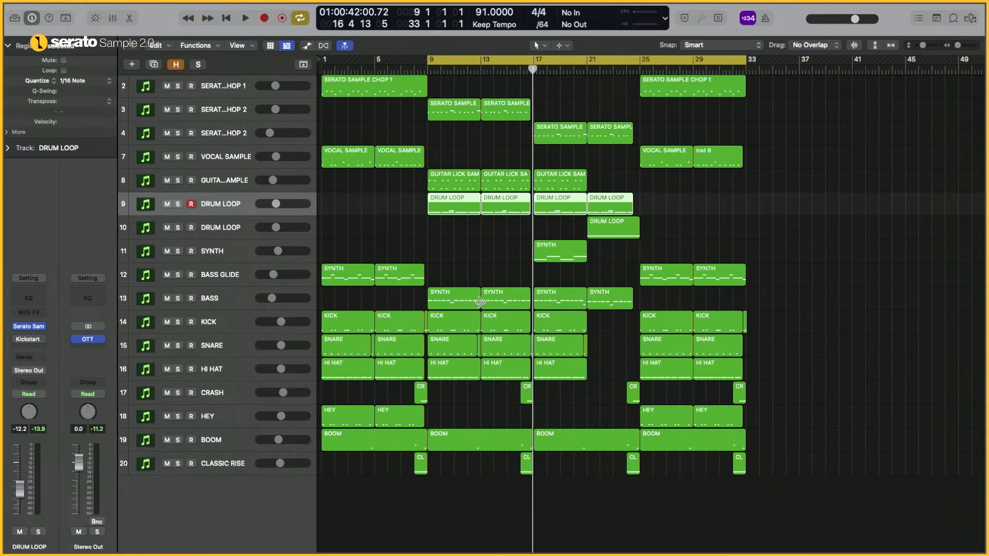
- Play the full mix from bar 9 up to bar 17 and move the cycle range's start to bar 17
{"action": "key", "text": "space"}
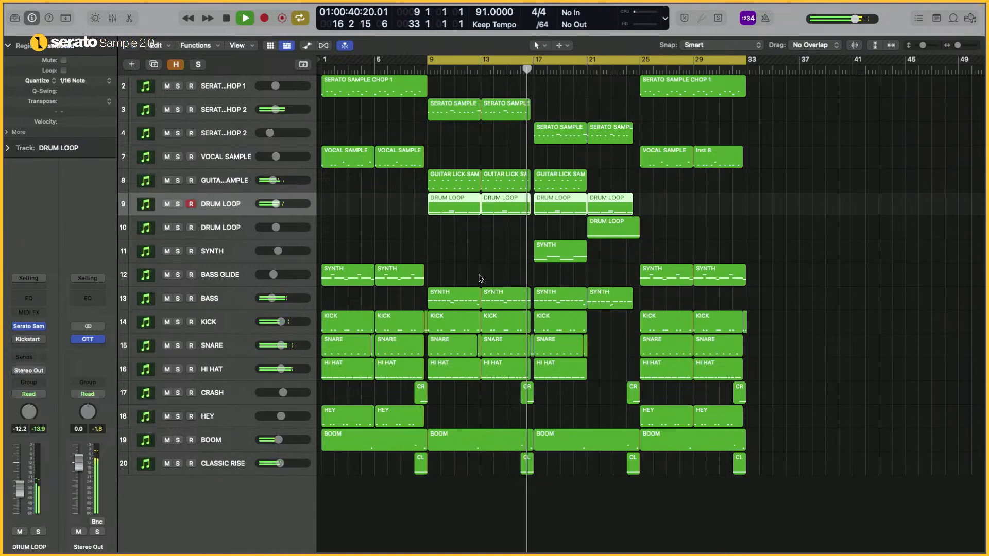
{"action": "key", "text": "space"}
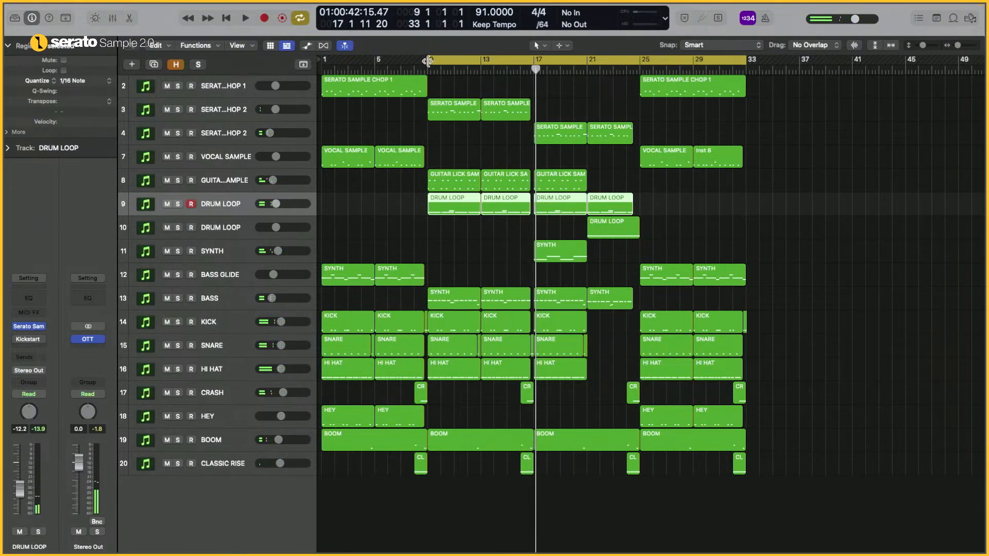
{"action": "left_click_drag", "start_coordinate": [428, 60], "coordinate": [535, 82]}
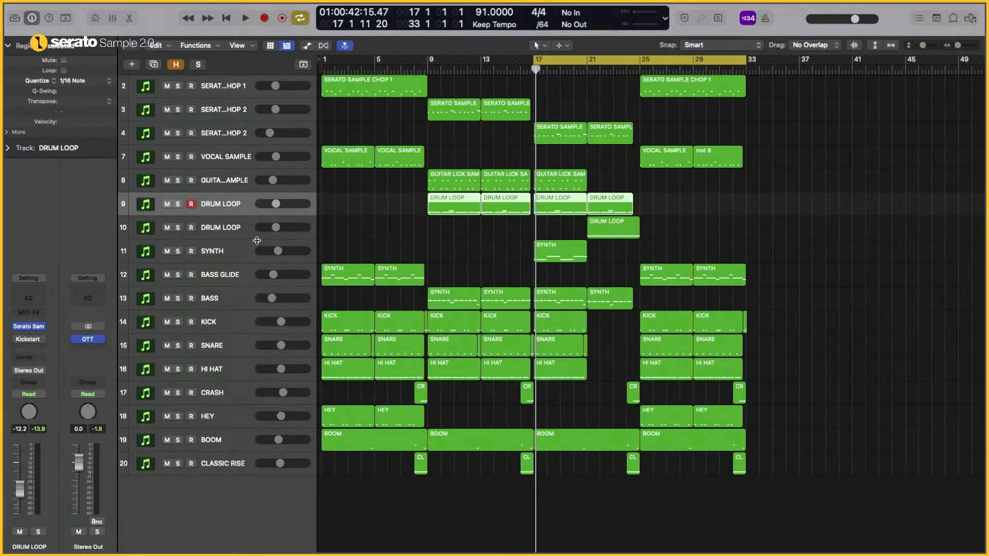
- Solo the SYNTH track, preview its Classic Brass Synth C3 sample in Serato Sample, and view its ScalerControl 2 plugin
{"action": "left_click", "coordinate": [239, 256]}
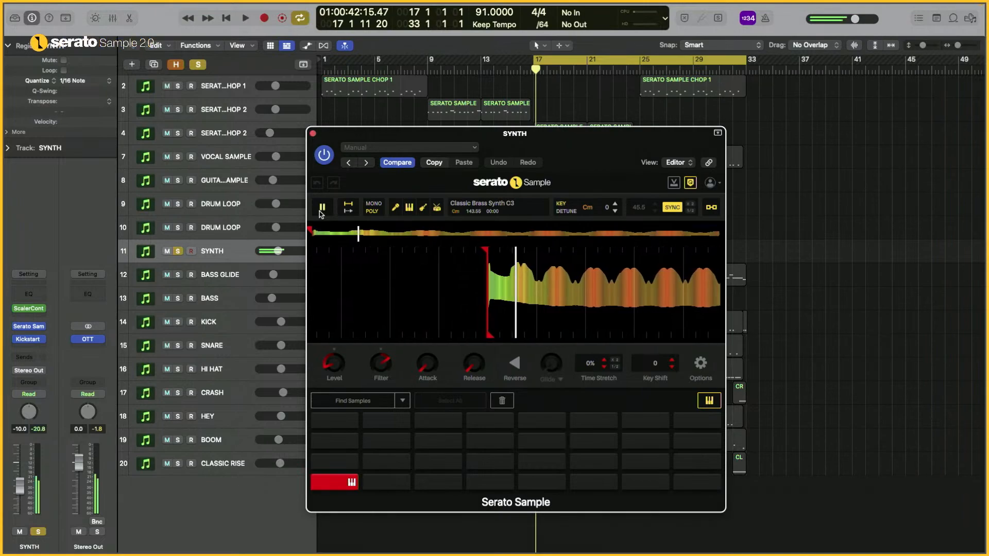
{"action": "left_click", "coordinate": [320, 212]}
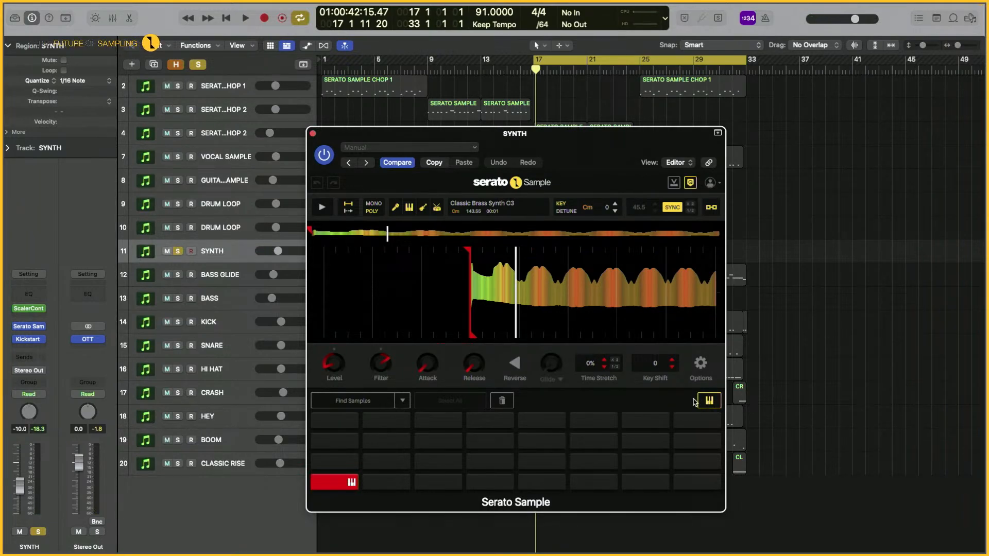
{"action": "left_click", "coordinate": [312, 134]}
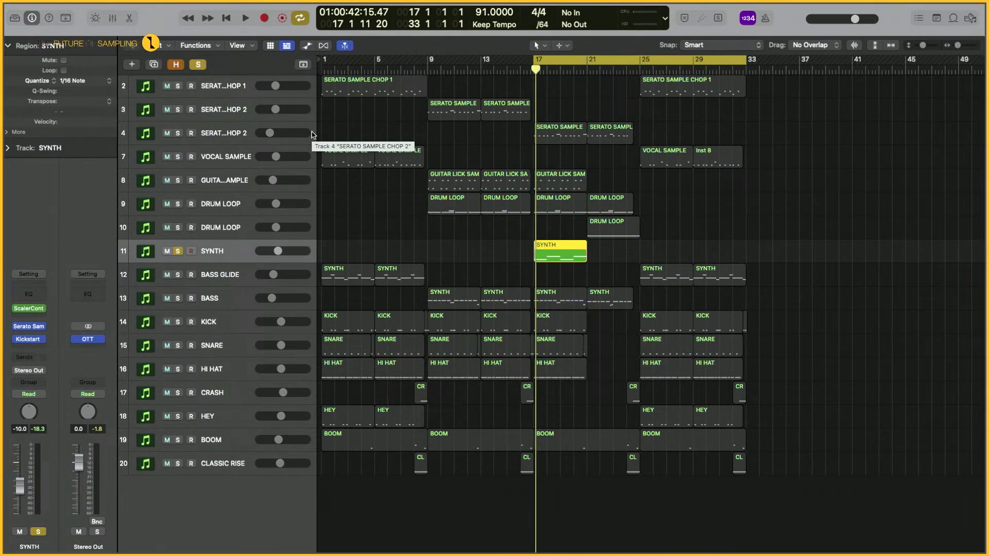
{"action": "left_click", "coordinate": [30, 309]}
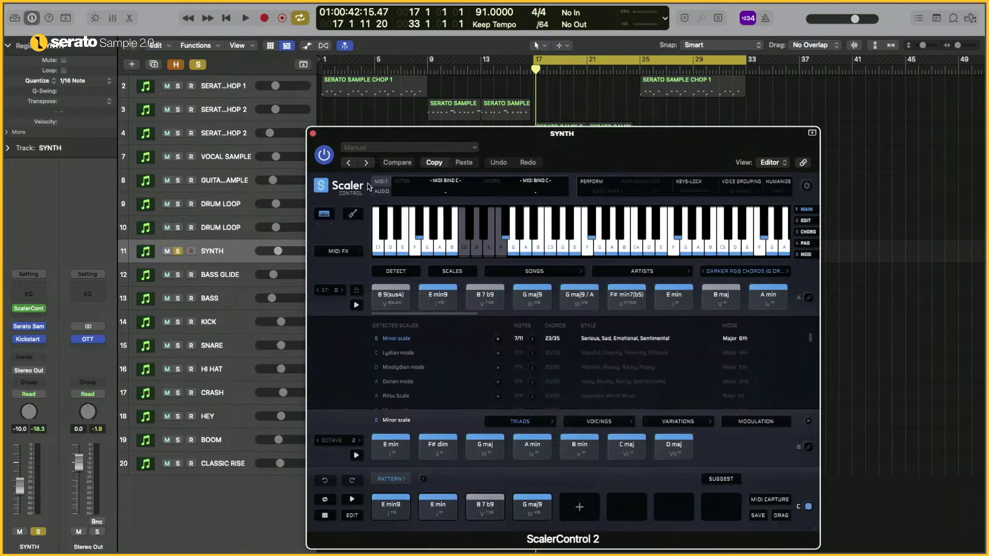
{"action": "left_click", "coordinate": [312, 134]}
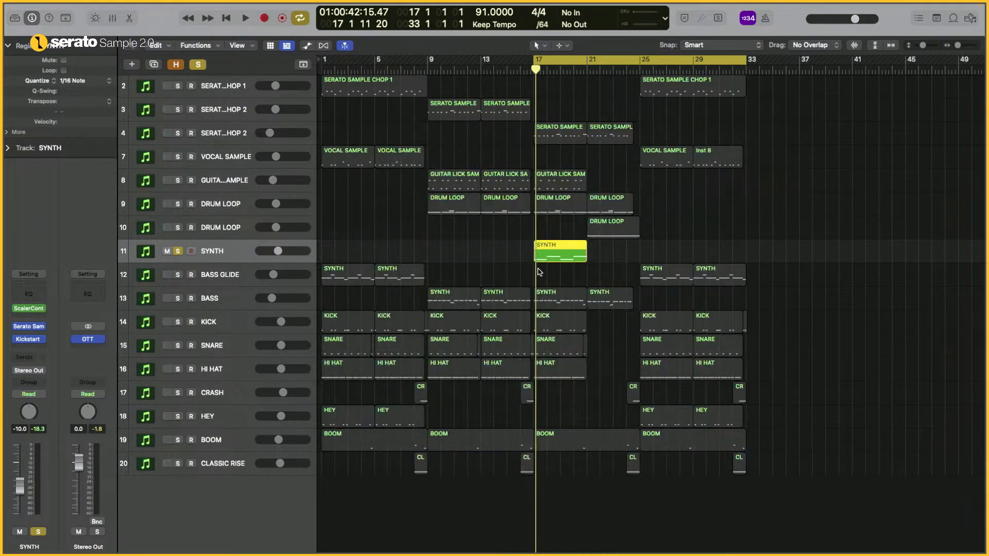
- Play the soloed SYNTH track from bar 17, stop, and clear its solo
{"action": "key", "text": "space"}
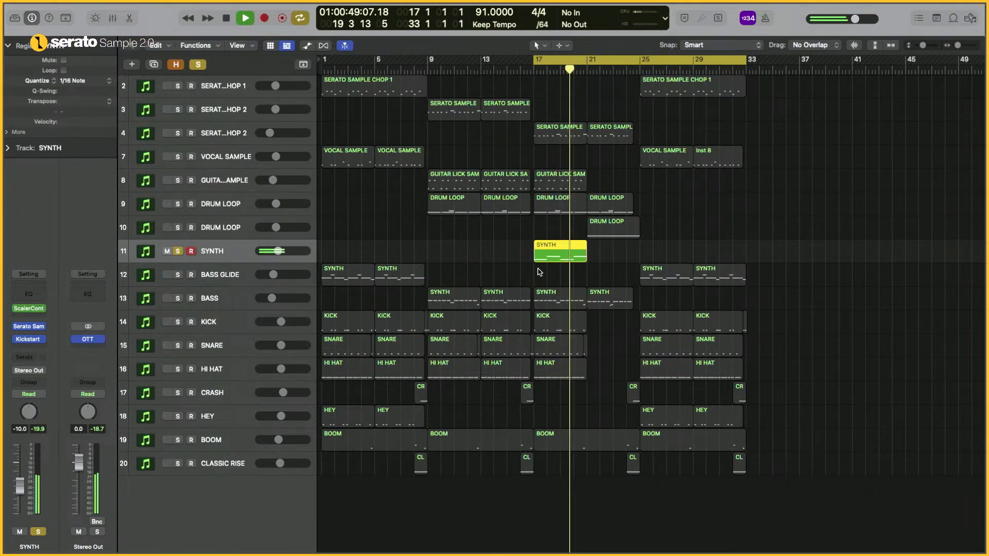
{"action": "key", "text": "space"}
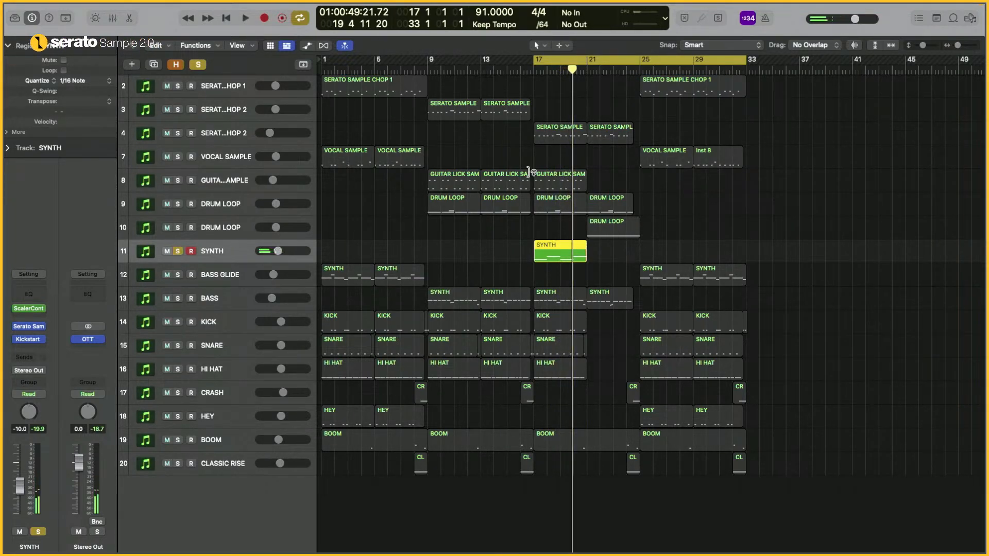
{"action": "left_click", "coordinate": [178, 252]}
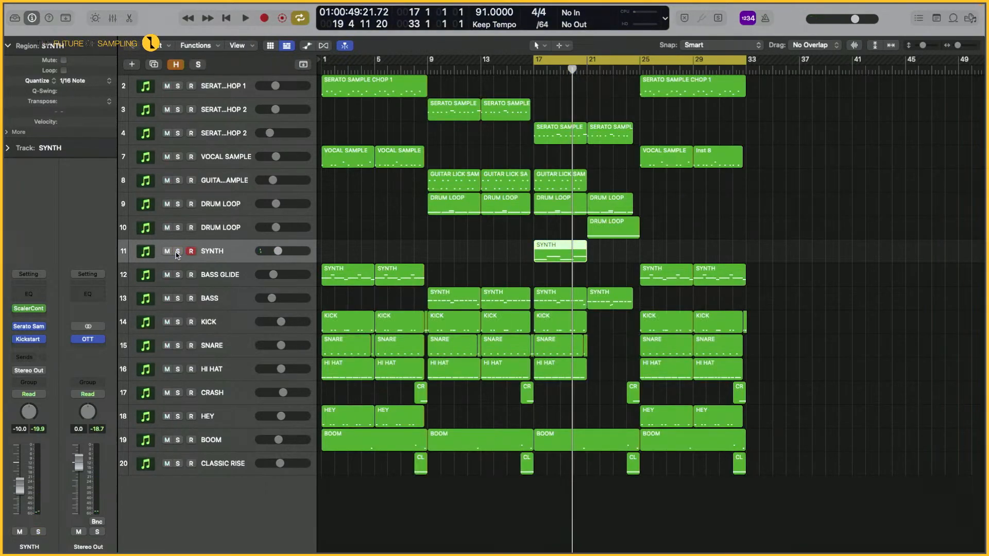
- Play the full mix from bar 17 to bar 25 and move the cycle range's start to bar 21
{"action": "key", "text": "space"}
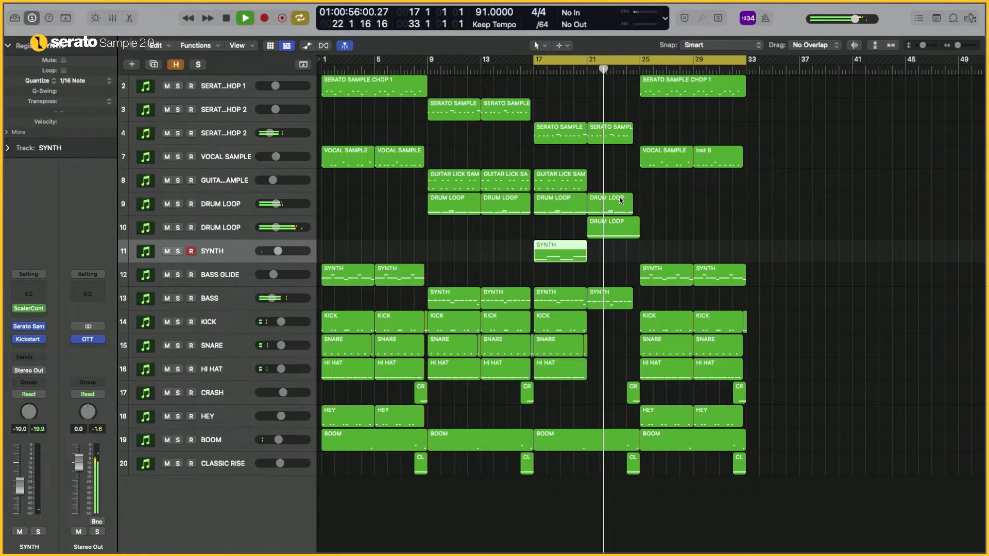
{"action": "left_click", "coordinate": [225, 232]}
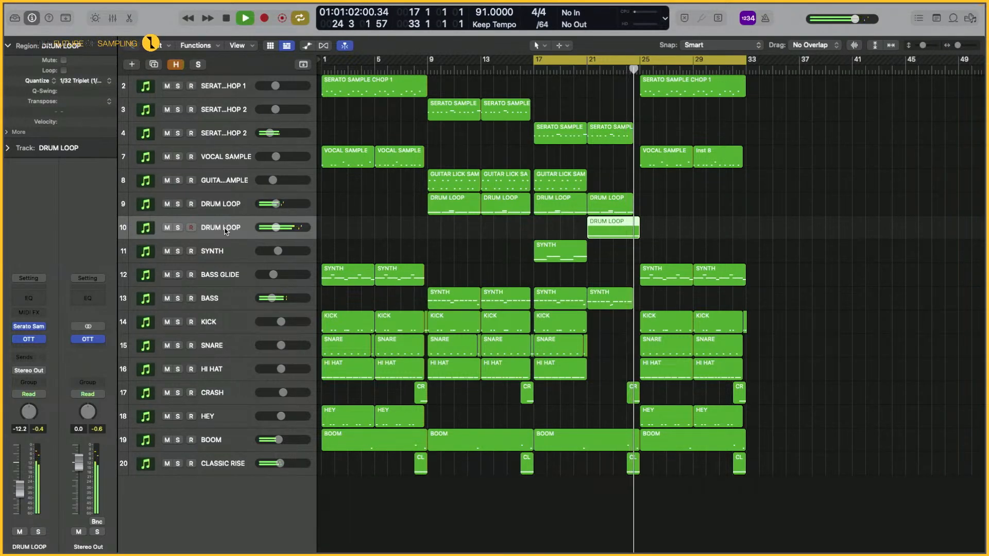
{"action": "key", "text": "space"}
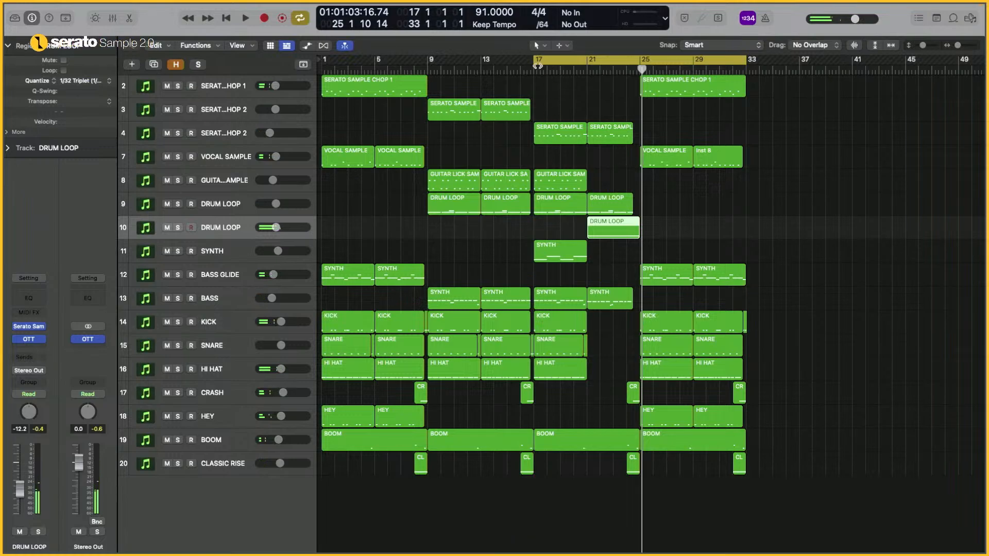
{"action": "left_click_drag", "start_coordinate": [534, 63], "coordinate": [588, 67]}
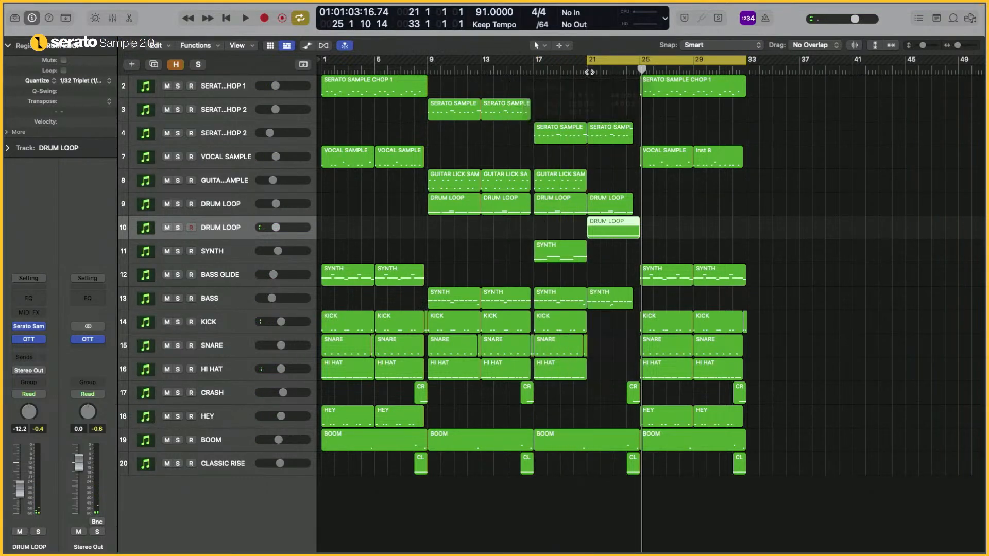
- Solo the DRUM LOOP on track 10 and open its Serato Sample plugin
{"action": "left_click", "coordinate": [178, 229]}
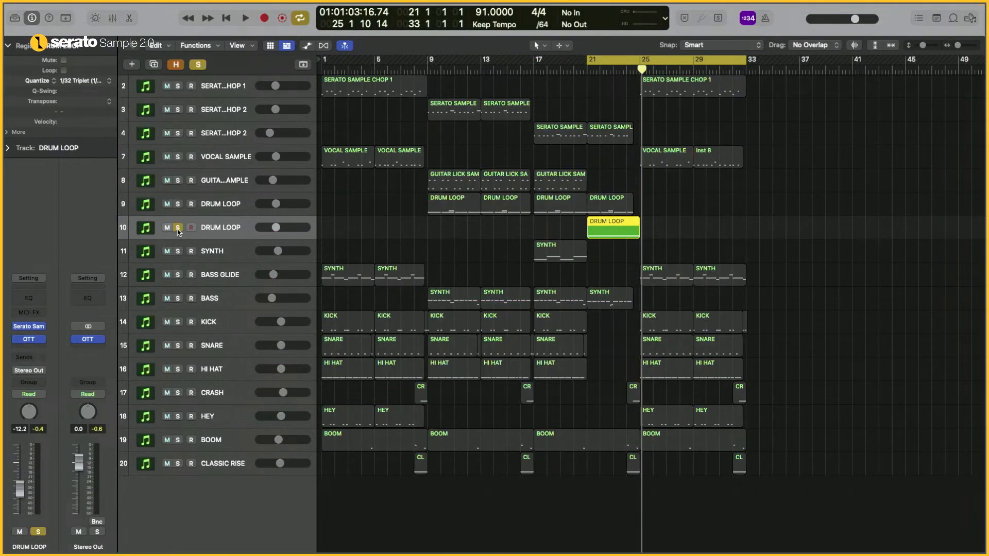
{"action": "left_click", "coordinate": [28, 326]}
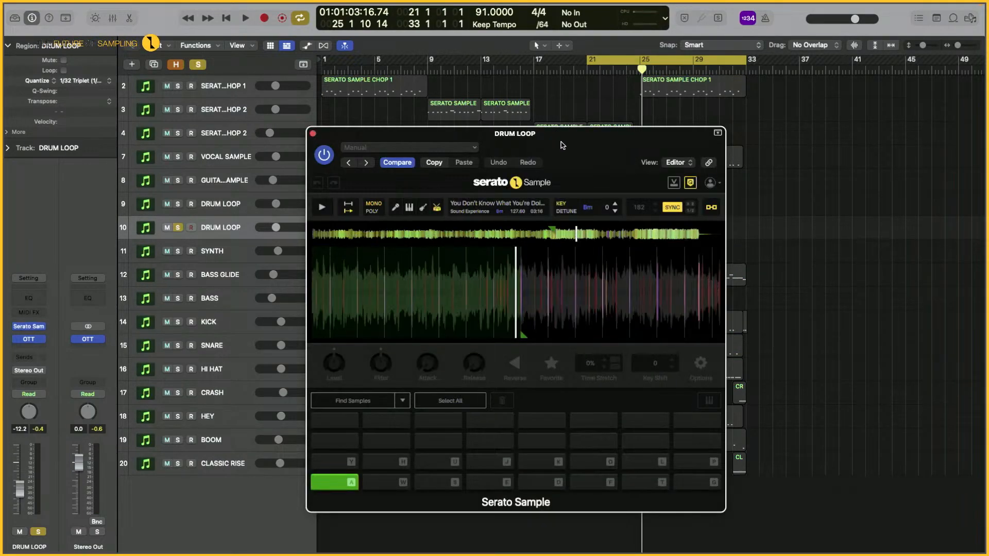
{"action": "left_click_drag", "start_coordinate": [562, 145], "coordinate": [523, 104]}
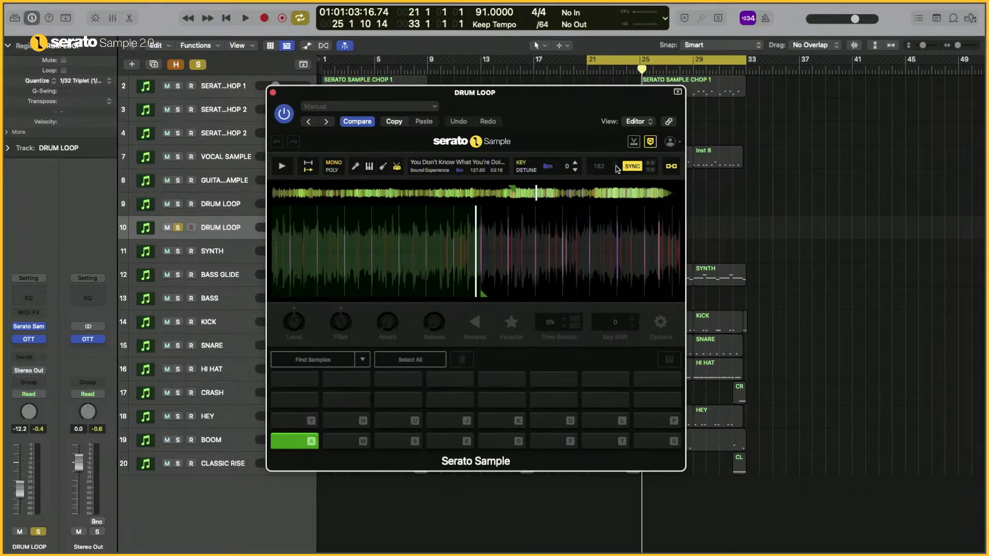
- Compare the "You Don't Know What You're Doing" drum sample's playback with Sync off and on in Serato Sample
{"action": "left_click", "coordinate": [630, 170]}
{"action": "left_click", "coordinate": [630, 170]}
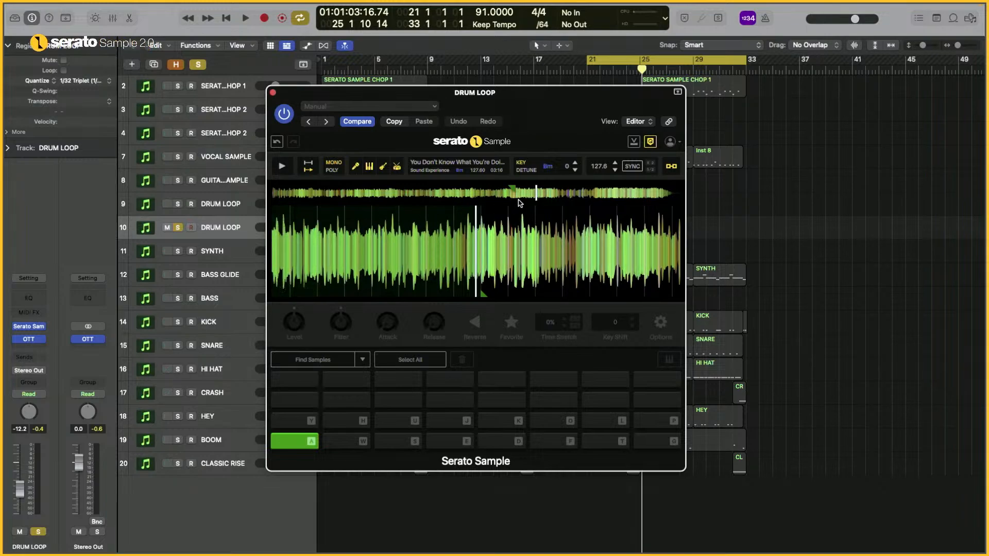
{"action": "left_click", "coordinate": [491, 195]}
{"action": "left_click", "coordinate": [280, 166]}
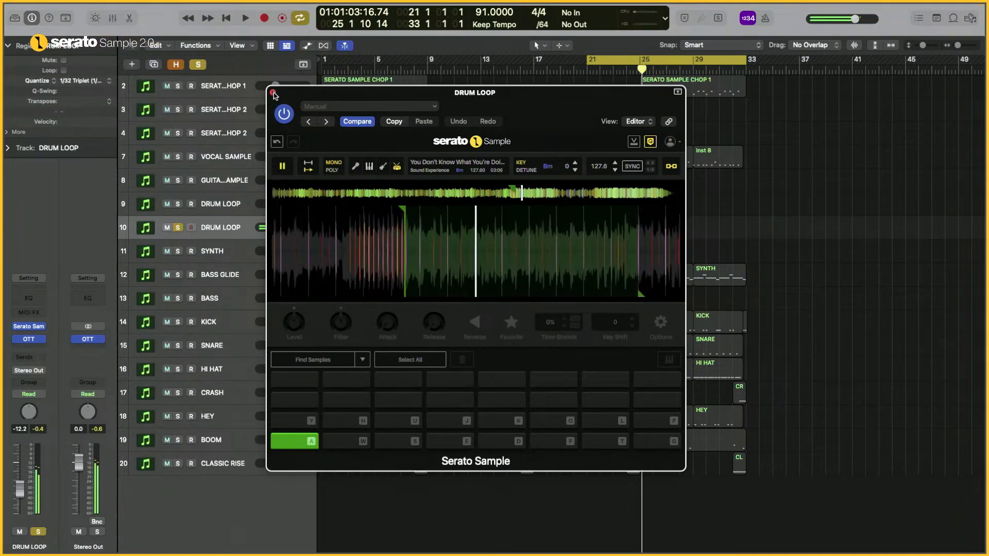
{"action": "left_click", "coordinate": [631, 167]}
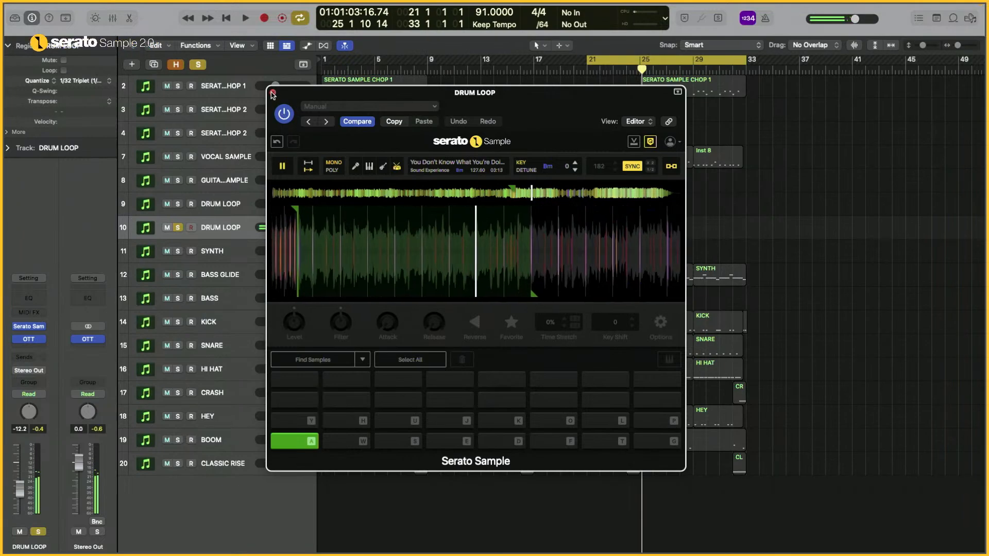
{"action": "key", "text": "space"}
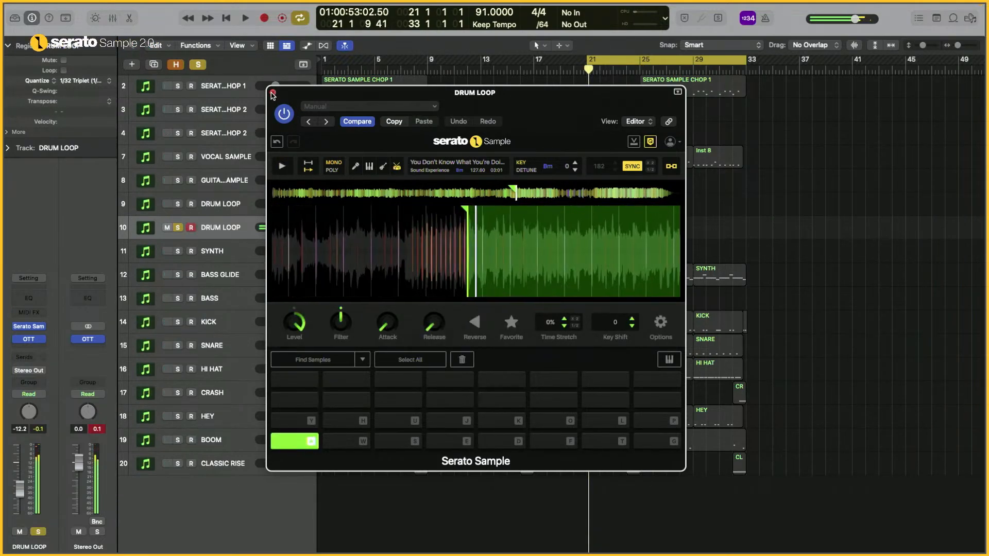
- View the drum loop's OTT compressor, play the soloed loop from bar 21, and close the plugin windows
{"action": "left_click", "coordinate": [28, 341]}
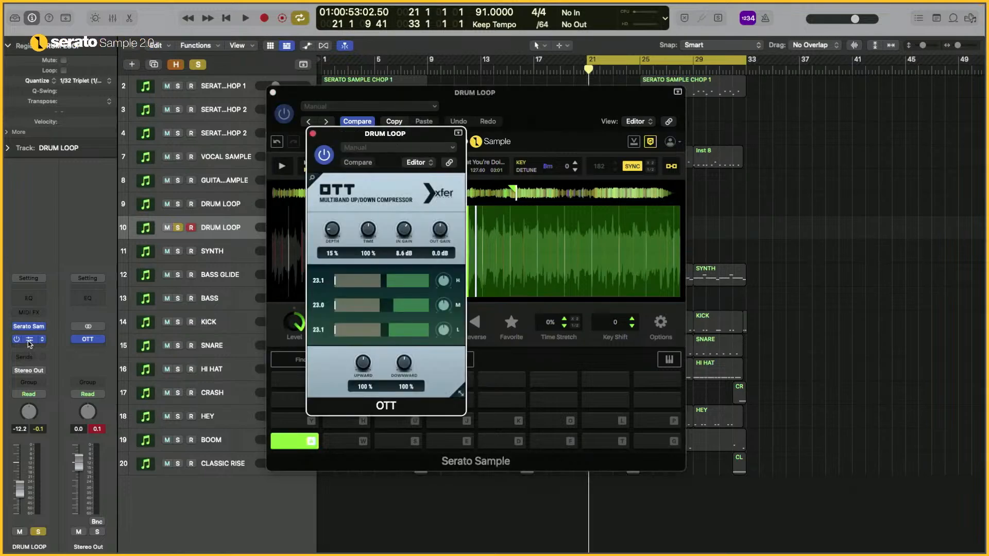
{"action": "left_click", "coordinate": [312, 134]}
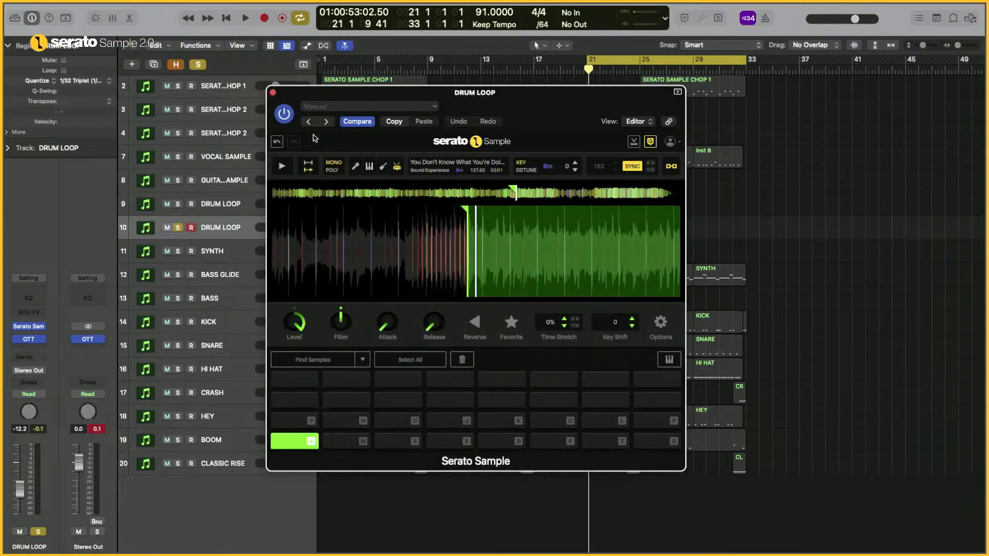
{"action": "key", "text": "space"}
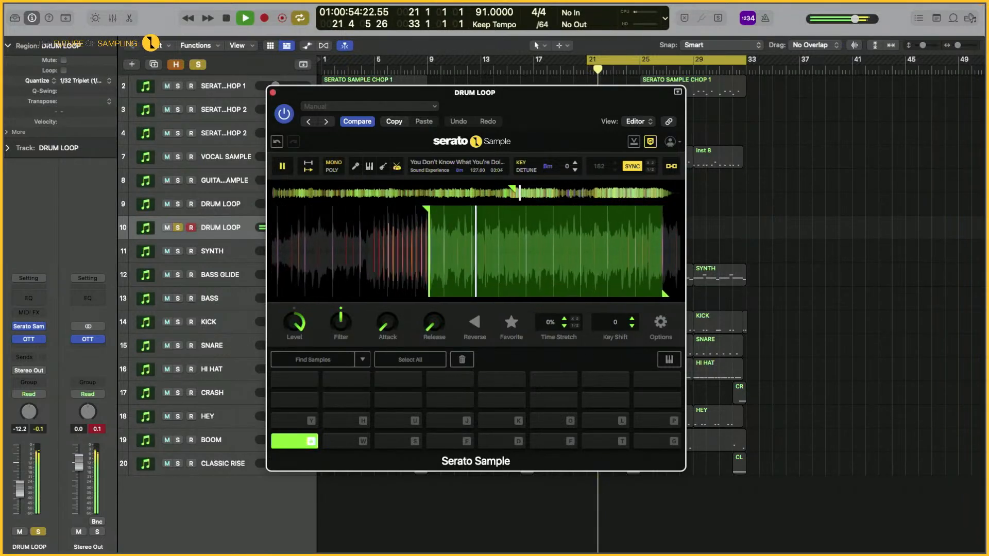
{"action": "key", "text": "space"}
{"action": "left_click", "coordinate": [273, 93]}
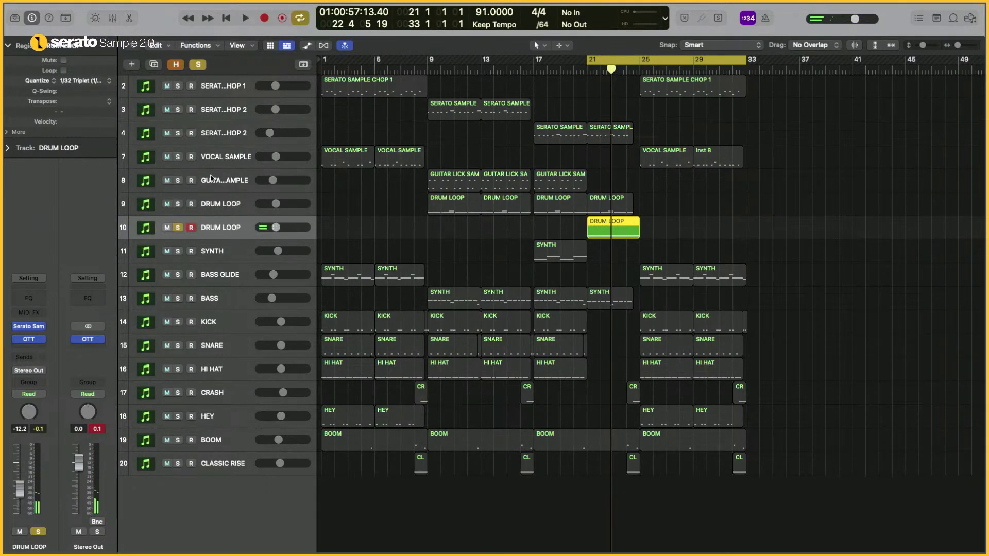
- Clear all solos, play the full mix from bar 21, and extend the cycle range's start back to bar 1
{"action": "left_click", "coordinate": [197, 65]}
{"action": "key", "text": "space"}
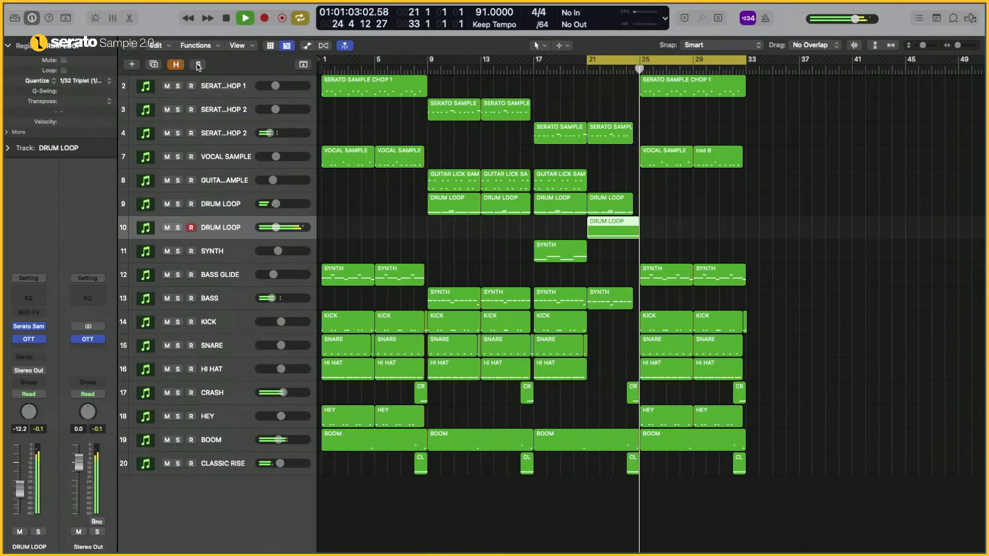
{"action": "key", "text": "space"}
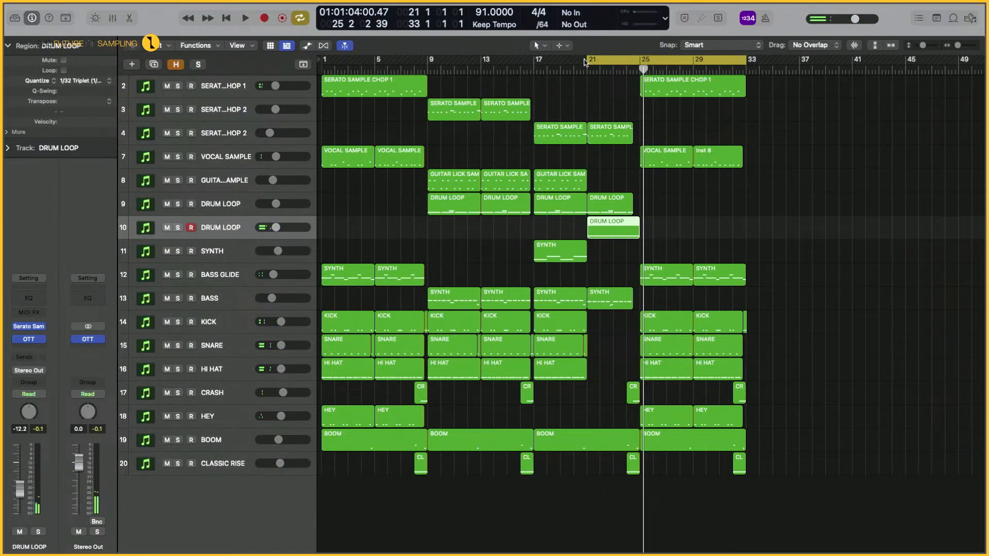
{"action": "left_click_drag", "start_coordinate": [588, 61], "coordinate": [323, 92]}
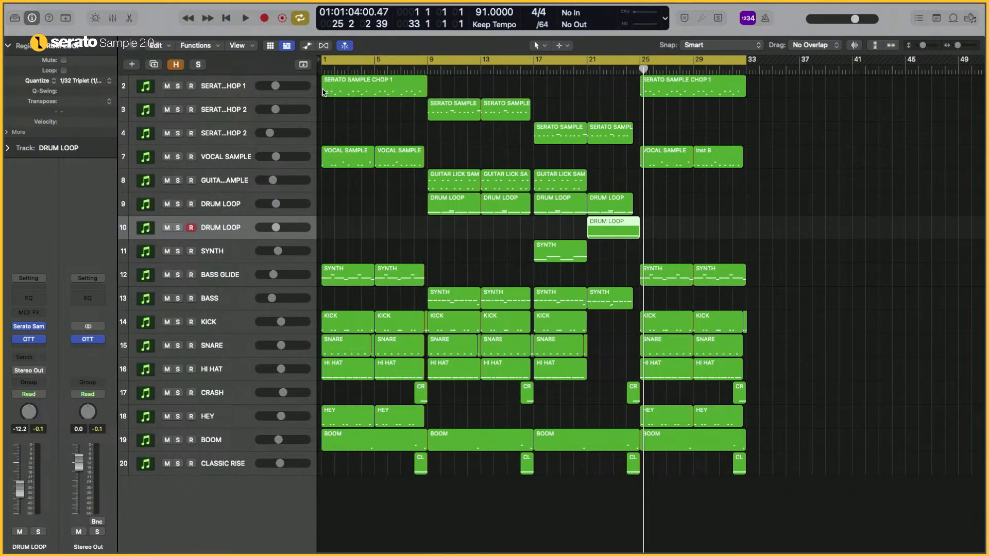
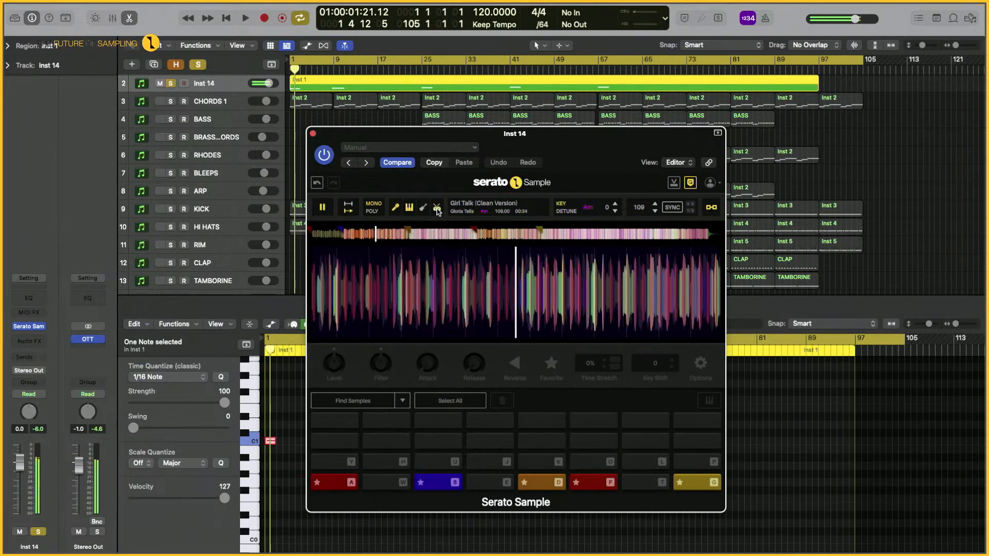
- Turn off the melody stem of the playing Girl Talk sample to isolate its vocals, and pause the sample
{"action": "left_click", "coordinate": [409, 208]}
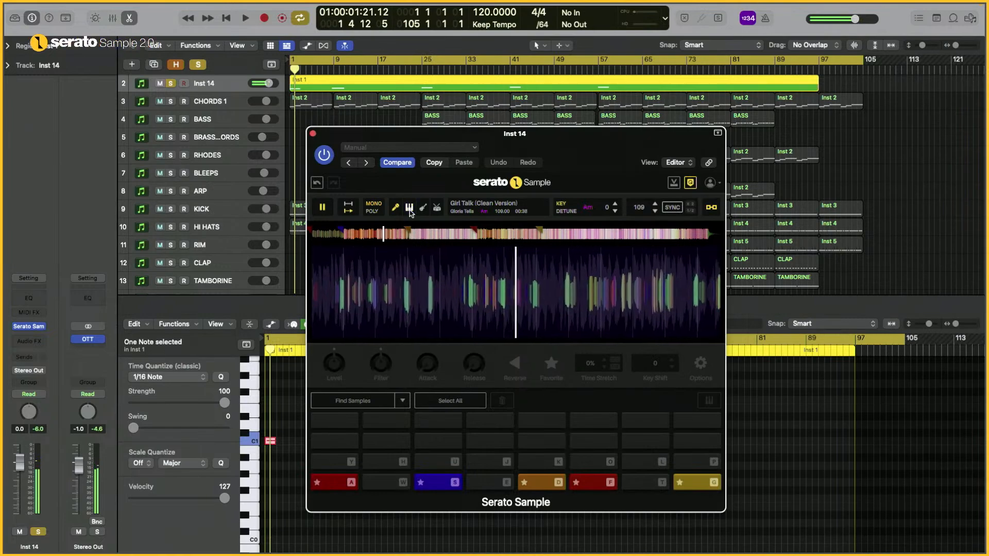
{"action": "left_click", "coordinate": [323, 208]}
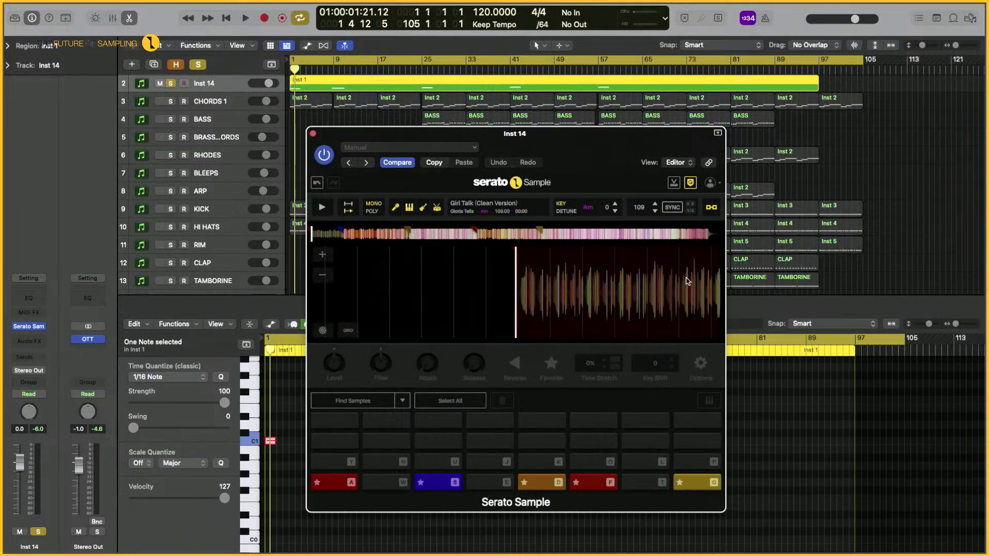
- Examine the Girl Talk sample's beat grid from its start and further into the song
{"action": "left_click", "coordinate": [349, 332]}
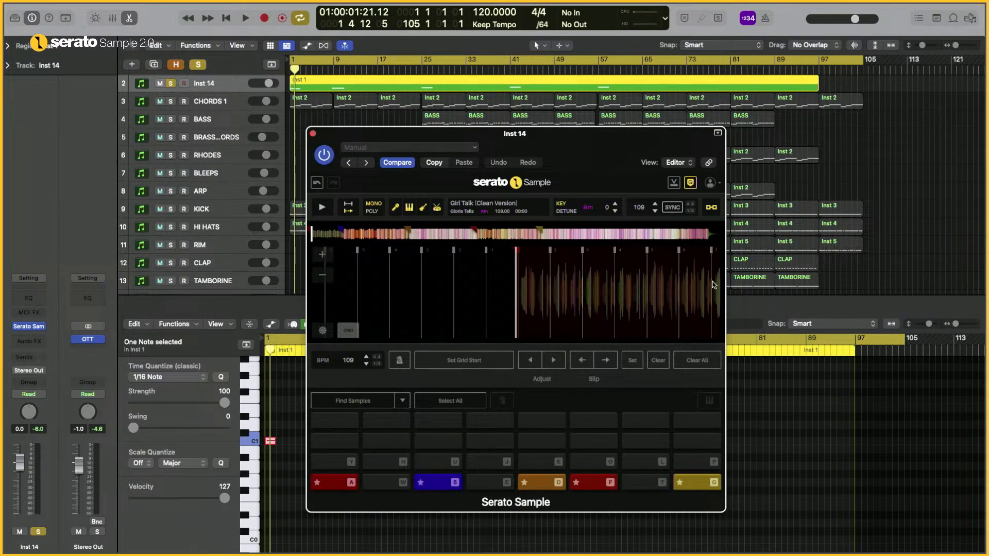
{"action": "left_click", "coordinate": [374, 234]}
{"action": "left_click", "coordinate": [432, 234]}
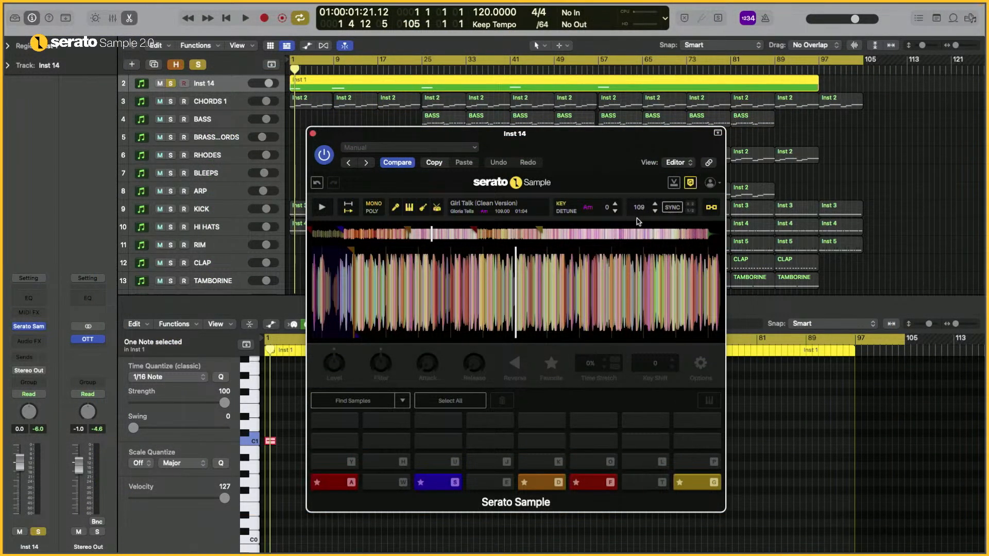
- Turn on Sync for the Girl Talk sample and play it from about 0:15
{"action": "left_click", "coordinate": [672, 207]}
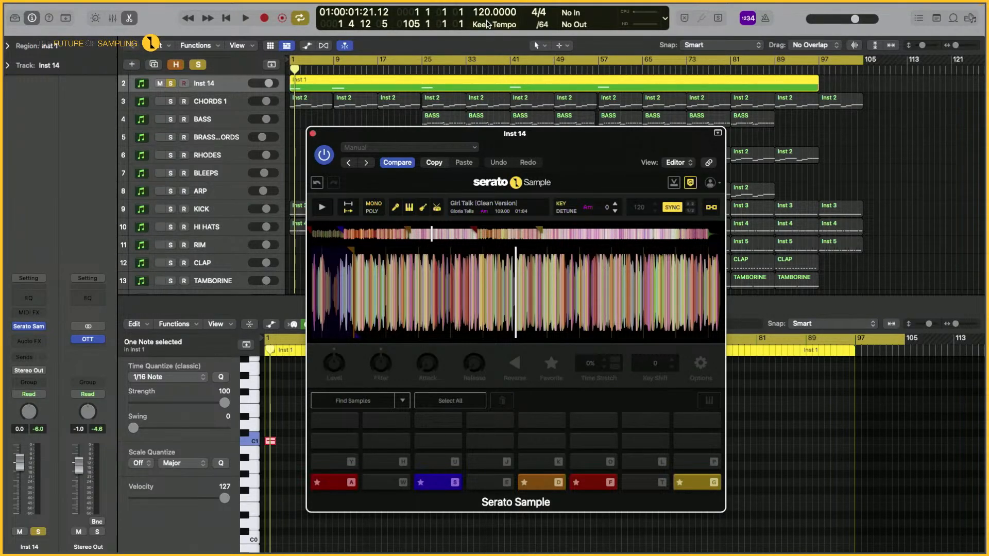
{"action": "left_click", "coordinate": [341, 233]}
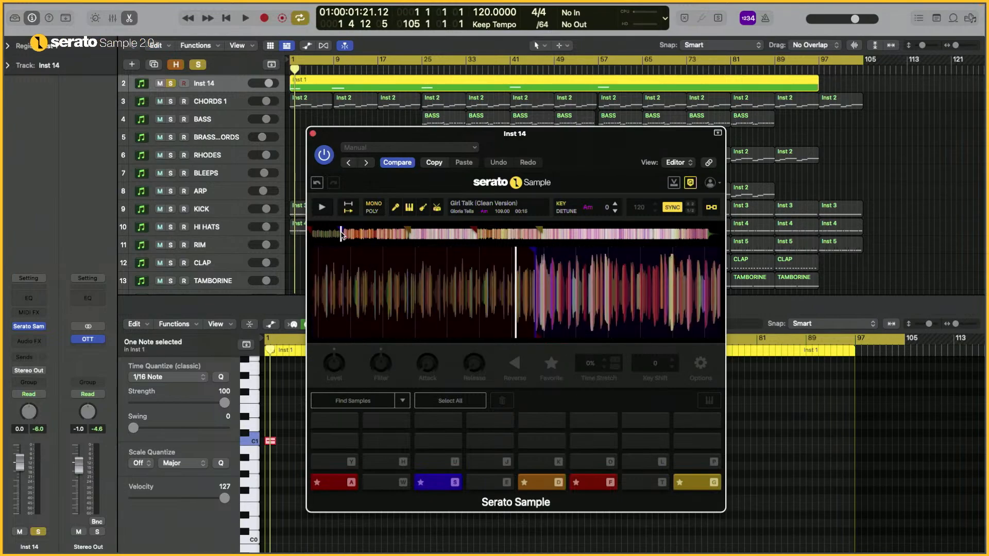
{"action": "left_click", "coordinate": [323, 207]}
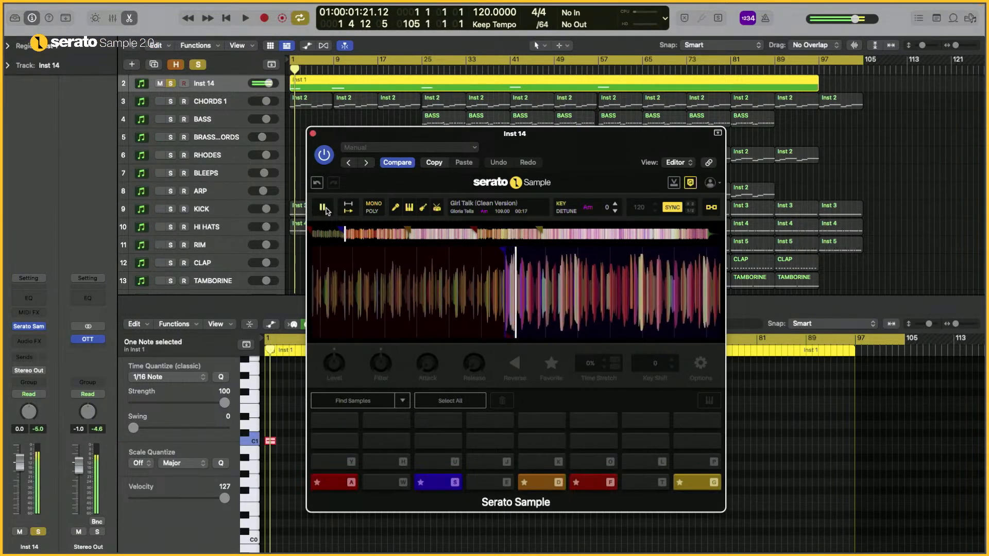
- Turn off the melody, bass and drums stems so only the vocals play, and pause the sample
{"action": "left_click", "coordinate": [425, 208]}
{"action": "left_click", "coordinate": [409, 208]}
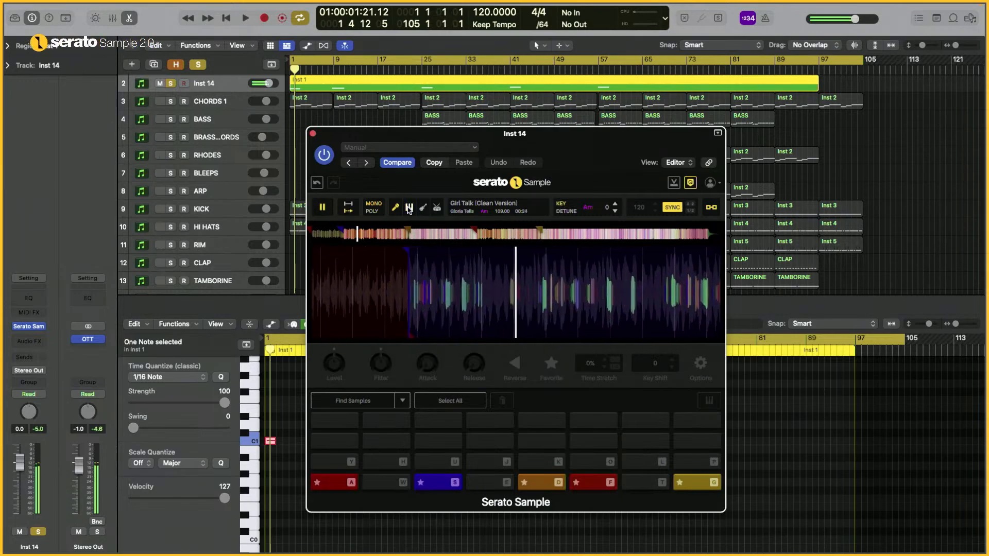
{"action": "left_click", "coordinate": [319, 210]}
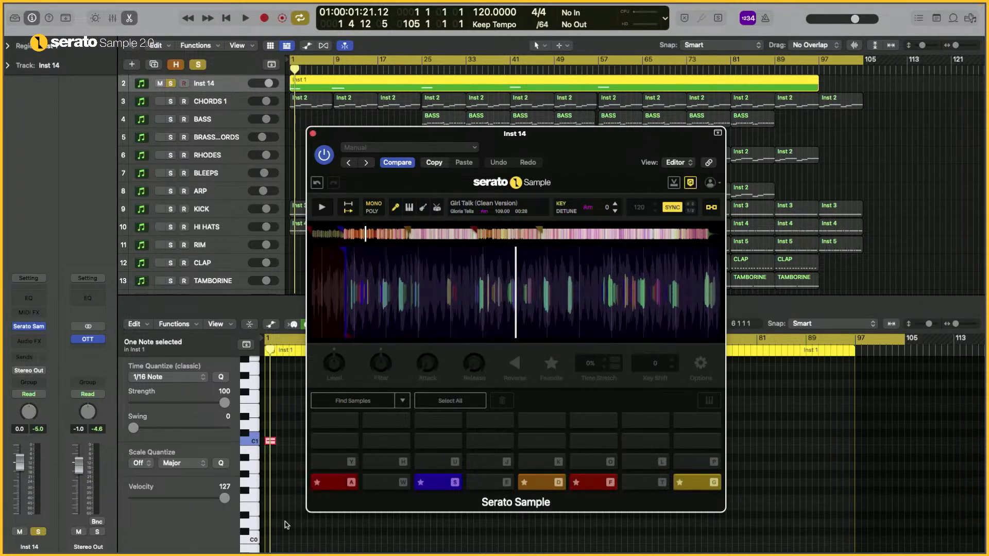
- Fill the pads with Find Samples and audition several of the vocal chops, including pads S and A
{"action": "left_click", "coordinate": [355, 401]}
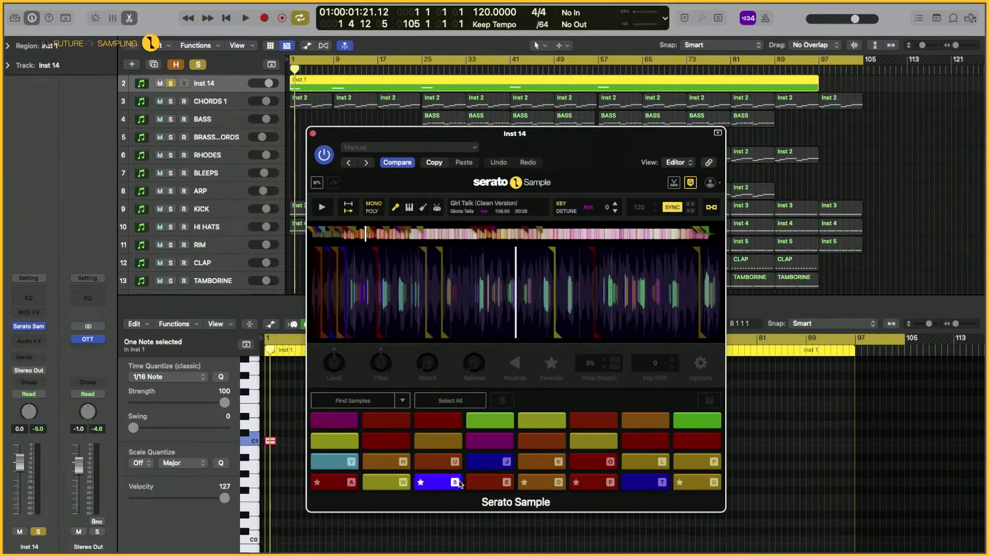
{"action": "left_click", "coordinate": [421, 483]}
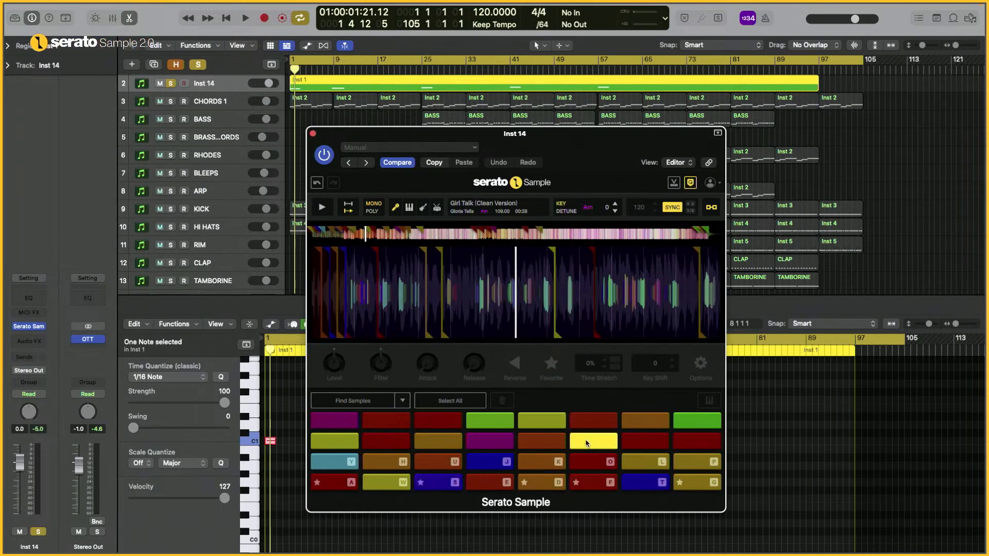
{"action": "left_click", "coordinate": [332, 486]}
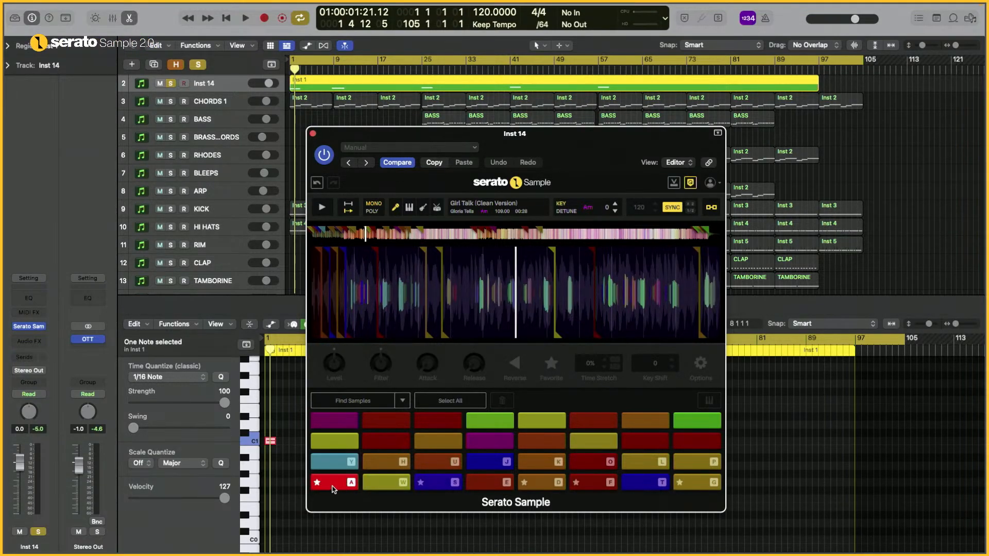
- Refill the pads with a new Find Samples pass, audition pads A, W and S, and view the other pad-filling modes
{"action": "left_click", "coordinate": [363, 402]}
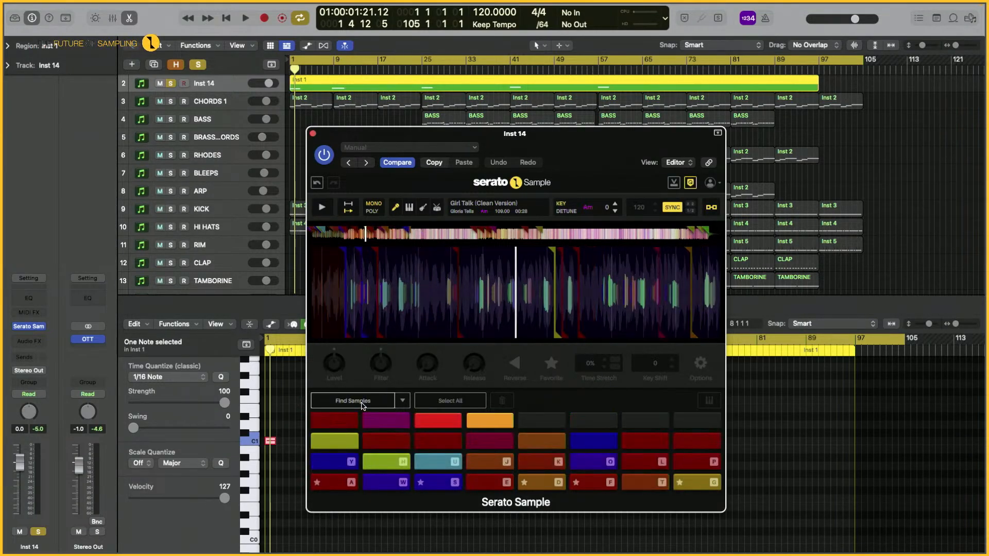
{"action": "left_click", "coordinate": [336, 487]}
{"action": "left_click", "coordinate": [380, 486]}
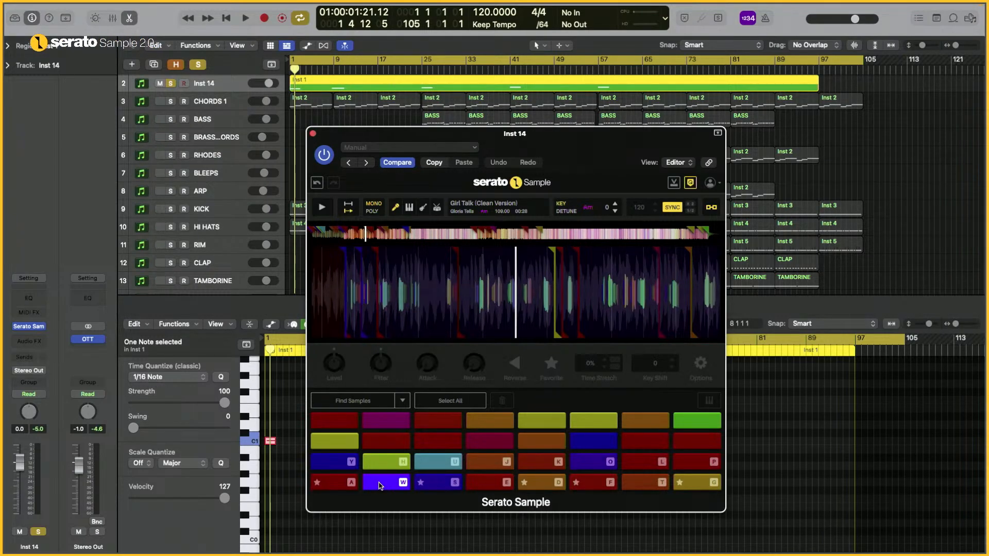
{"action": "left_click", "coordinate": [419, 478]}
{"action": "left_click", "coordinate": [403, 400]}
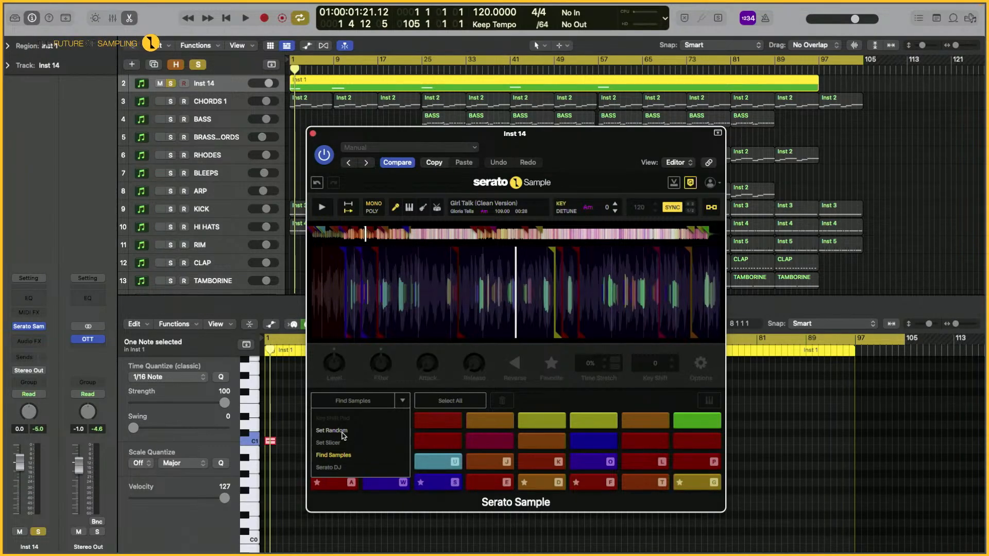
{"action": "left_click", "coordinate": [568, 377]}
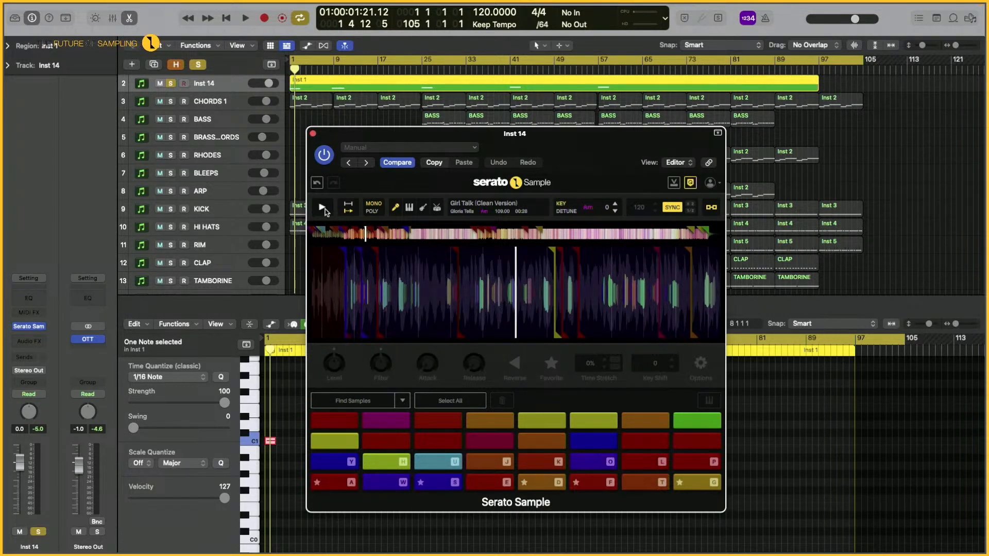
- Undo the last Find Samples fill on the Girl Talk pads and close the sampler
{"action": "left_click", "coordinate": [317, 182]}
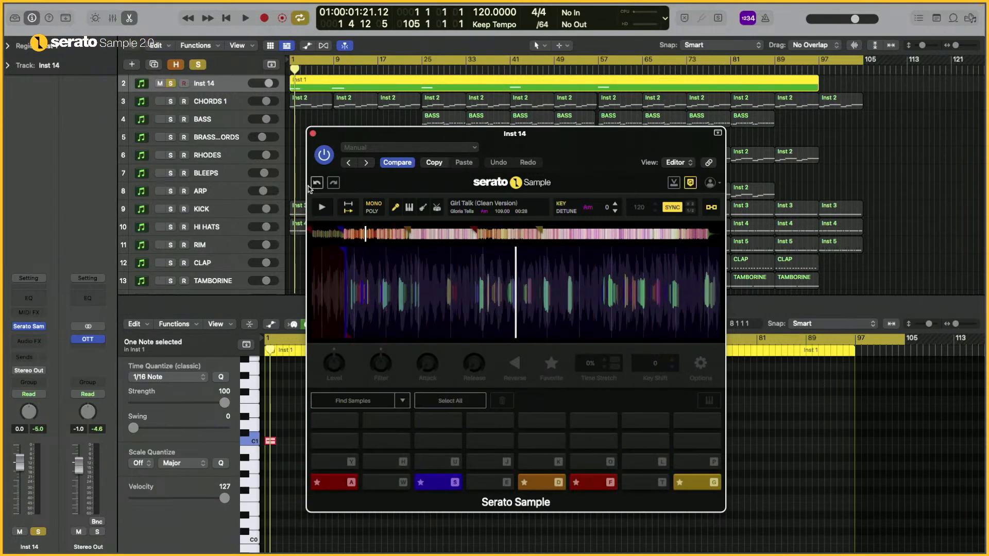
{"action": "left_click", "coordinate": [313, 133]}
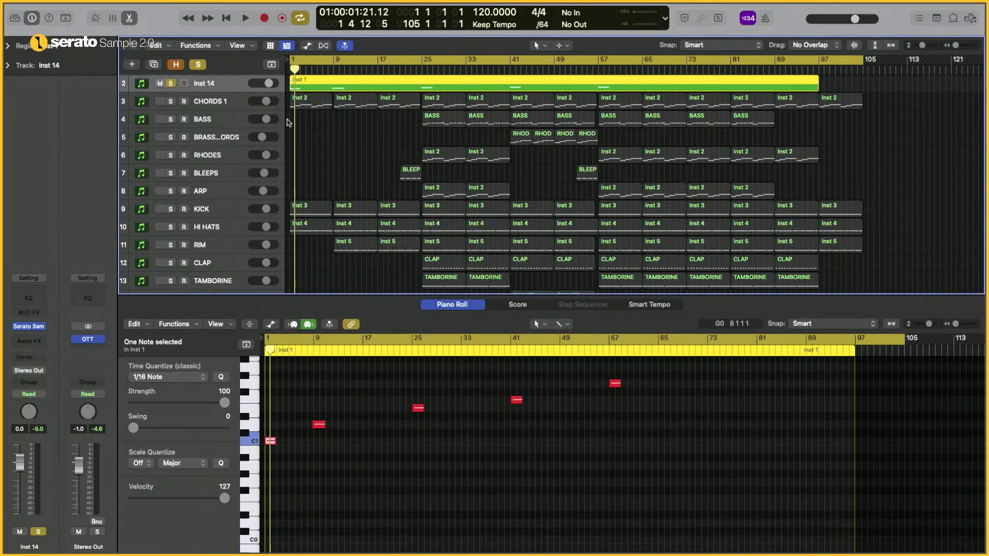
- Solo the CHORDS 1 track in place of Inst 14 and open its Serato Sample instance, with the sample rewound to its start
{"action": "left_click", "coordinate": [230, 107]}
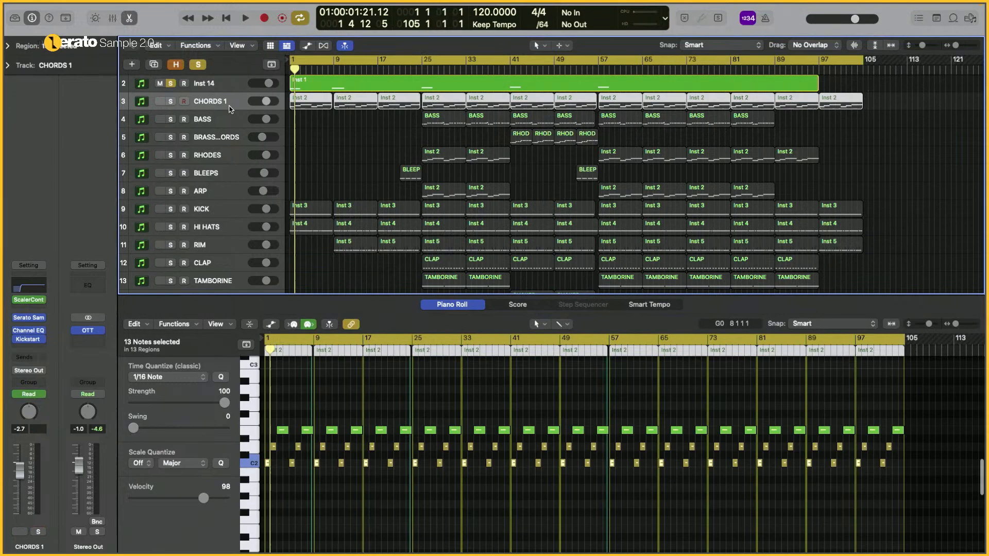
{"action": "left_click", "coordinate": [171, 101]}
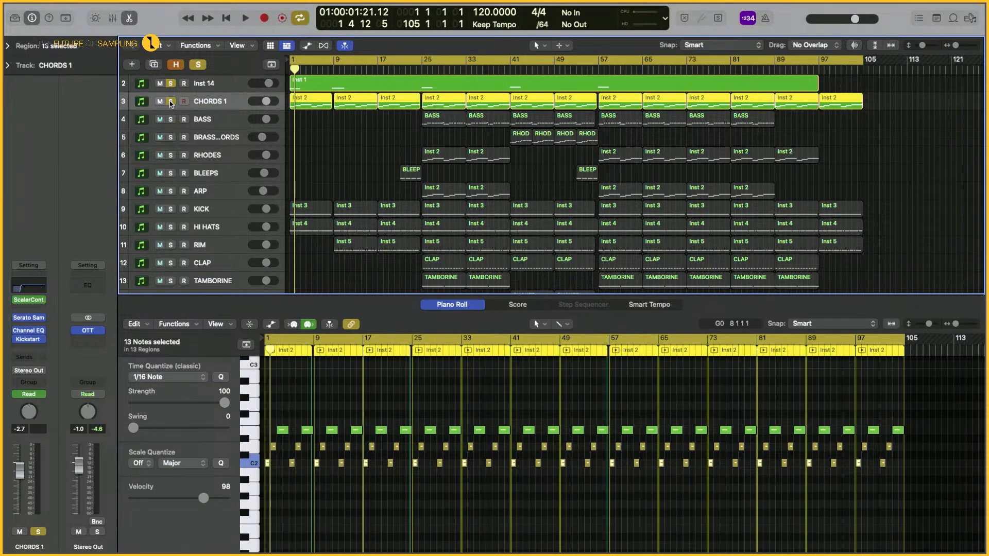
{"action": "left_click", "coordinate": [30, 318]}
{"action": "left_click_drag", "start_coordinate": [586, 163], "coordinate": [578, 144]}
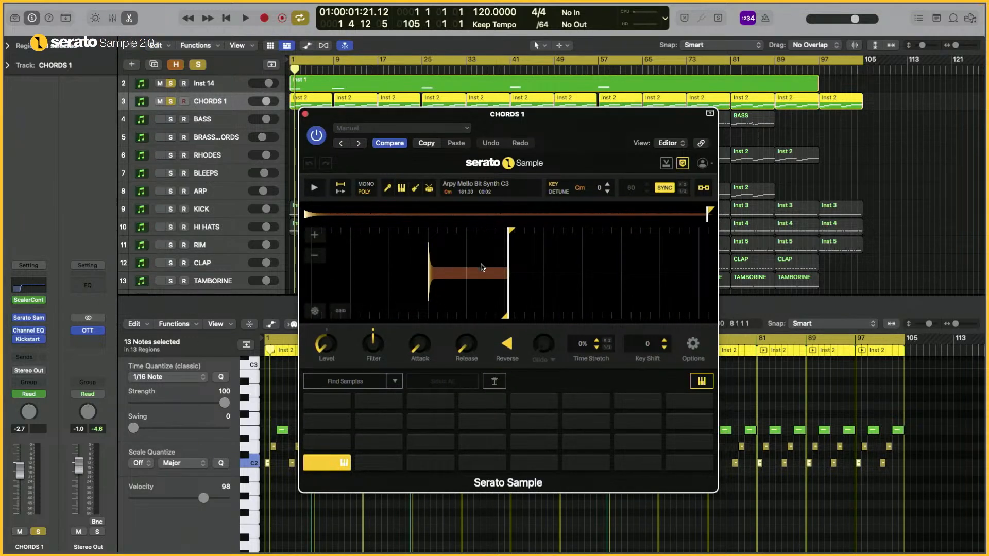
{"action": "left_click_drag", "start_coordinate": [484, 275], "coordinate": [564, 281]}
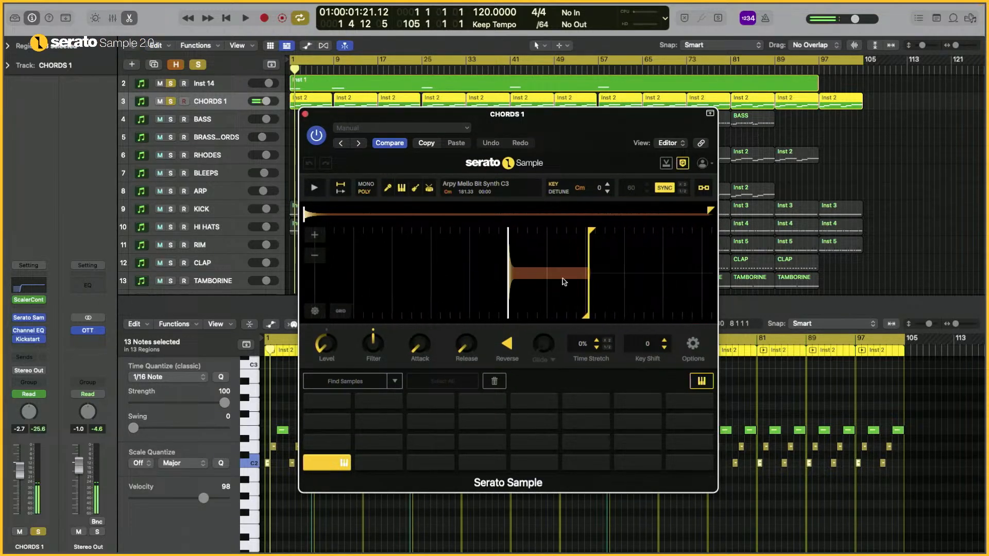
{"action": "left_click", "coordinate": [169, 84]}
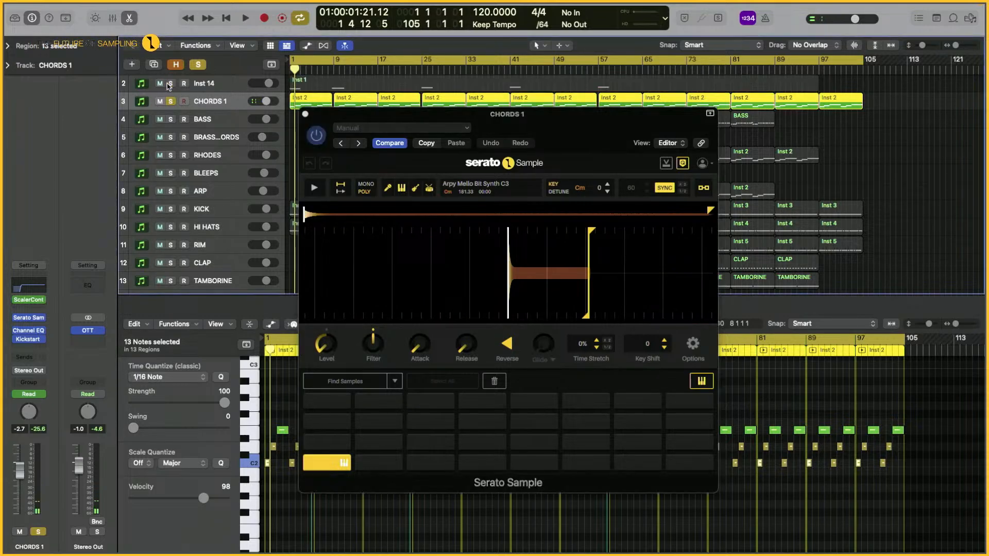
- Audition the Arpy Mello Bit Synth C3 sample, rewind it to its start and play it once more
{"action": "left_click", "coordinate": [314, 188]}
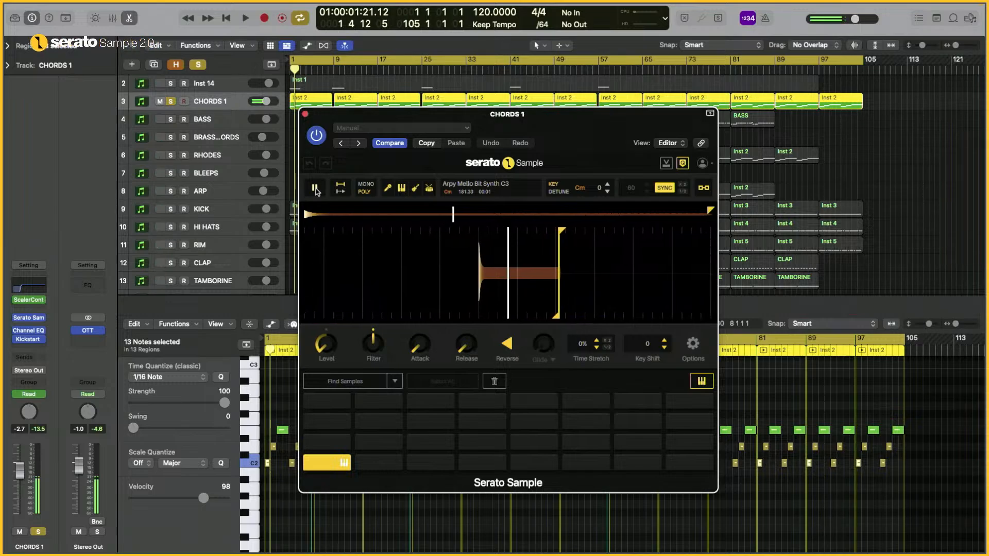
{"action": "left_click", "coordinate": [315, 189]}
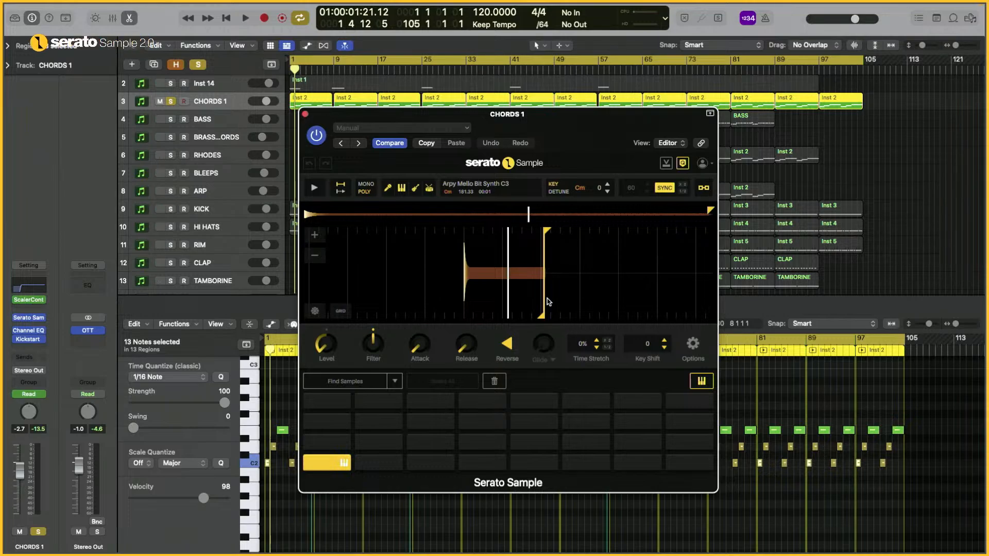
{"action": "left_click_drag", "start_coordinate": [485, 274], "coordinate": [530, 274]}
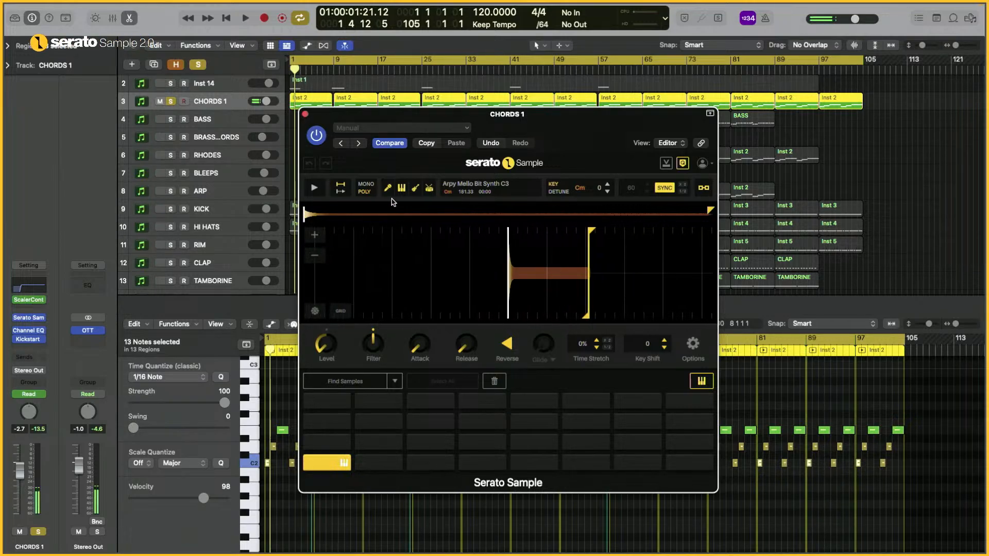
{"action": "left_click", "coordinate": [318, 191]}
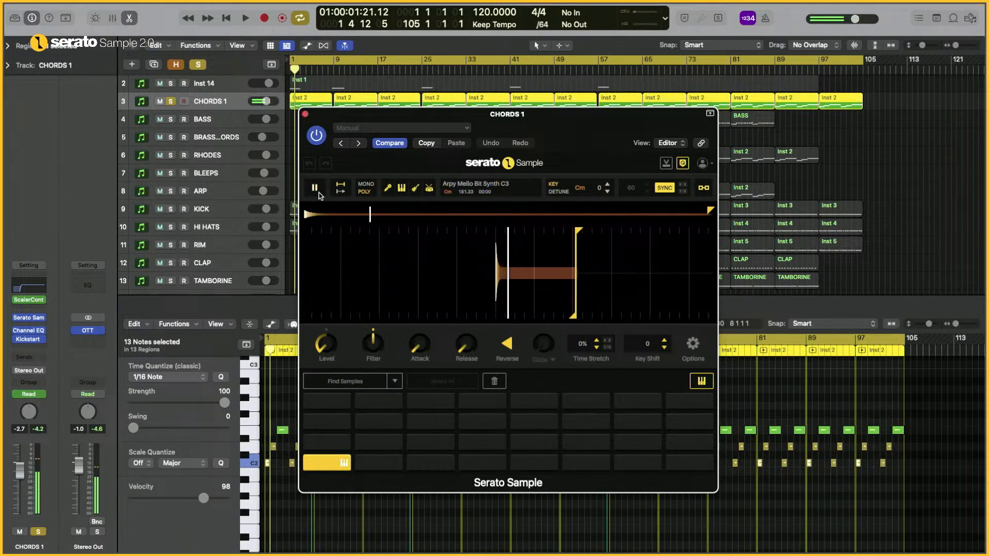
{"action": "left_click", "coordinate": [318, 192]}
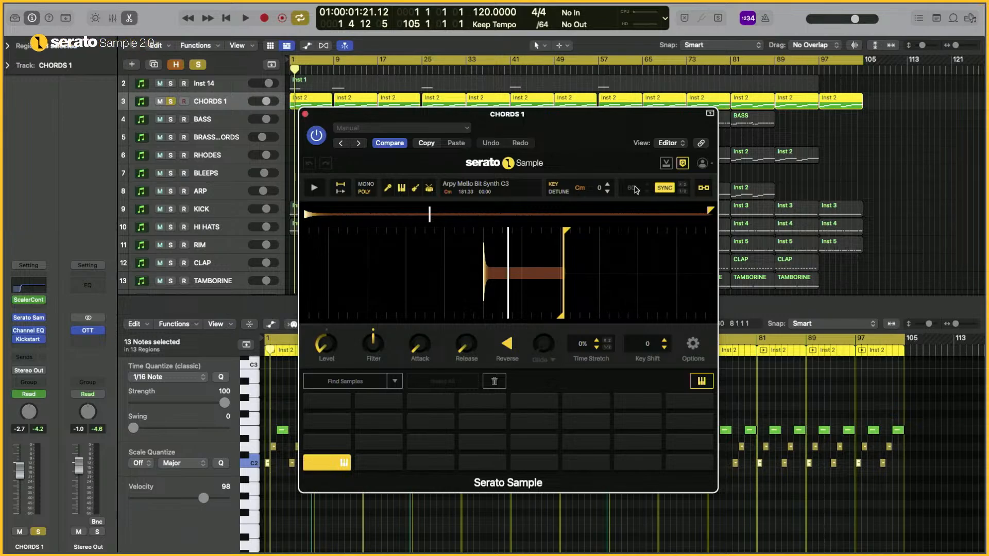
- Close the sampler, play the arrangement with CHORDS 1 soloed, add Inst 14 to the solo and stop playback
{"action": "left_click", "coordinate": [305, 115]}
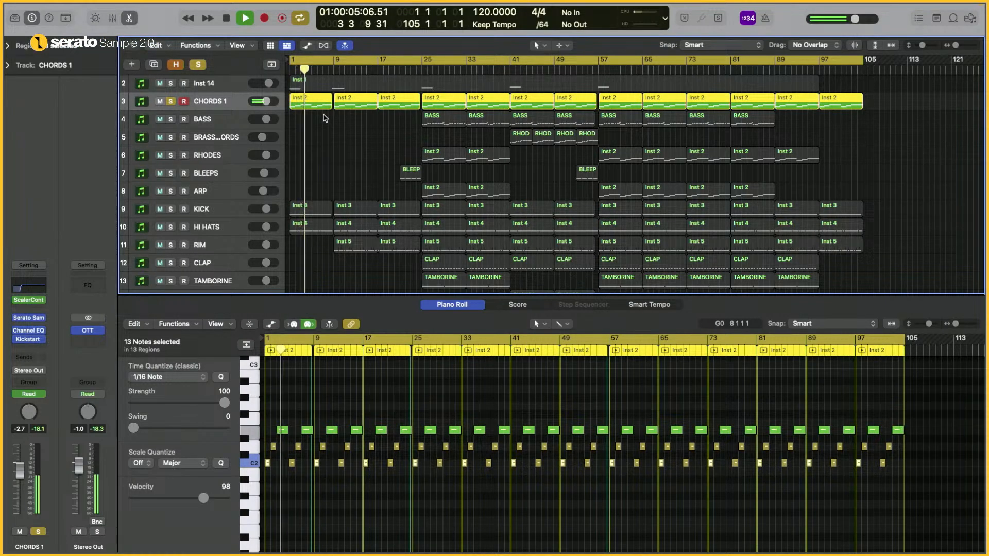
{"action": "left_click", "coordinate": [171, 83]}
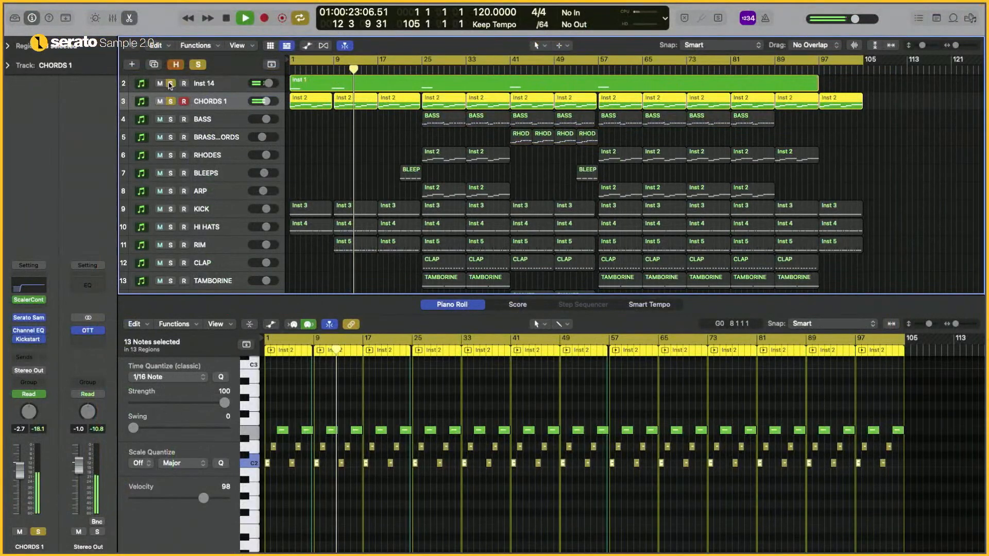
{"action": "key", "text": "space"}
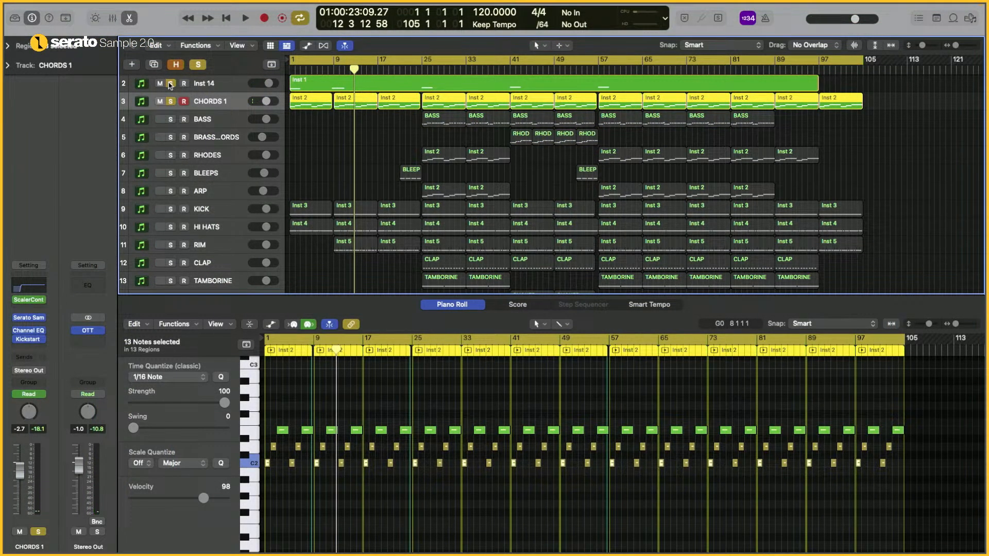
- Solo the KICK track too and open its Serato Sample instance to look over its sample
{"action": "left_click", "coordinate": [193, 208]}
{"action": "left_click", "coordinate": [32, 326]}
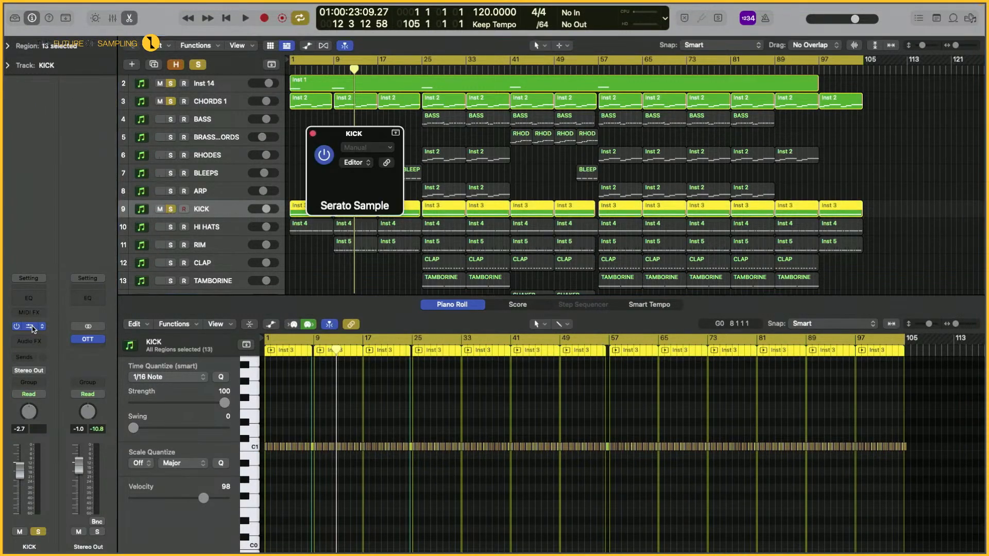
{"action": "left_click_drag", "start_coordinate": [527, 319], "coordinate": [535, 319]}
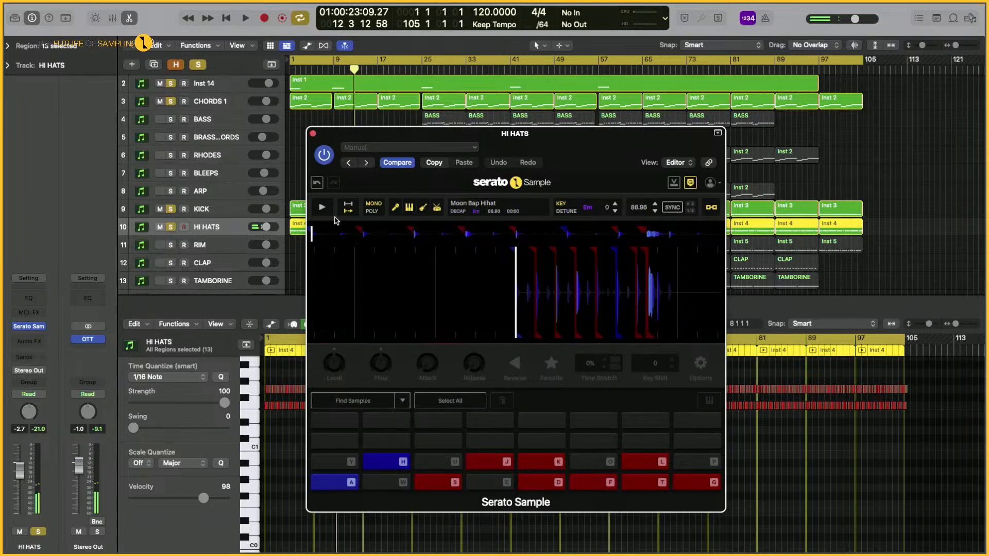
- Audition the Moon Bap Hihat sample with pads A, S, D, F, T and G, turn on Sync and close the sampler
{"action": "left_click", "coordinate": [324, 208]}
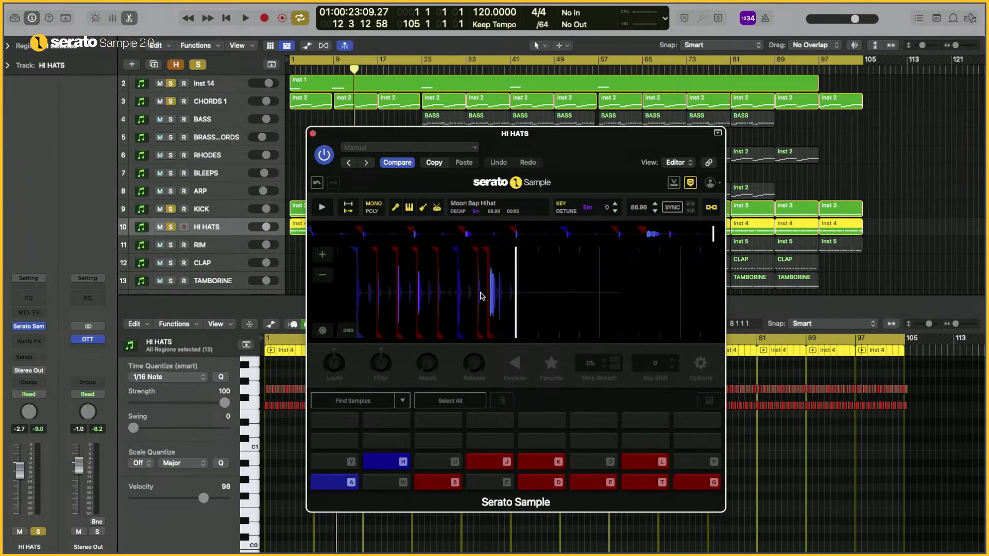
{"action": "left_click", "coordinate": [342, 483]}
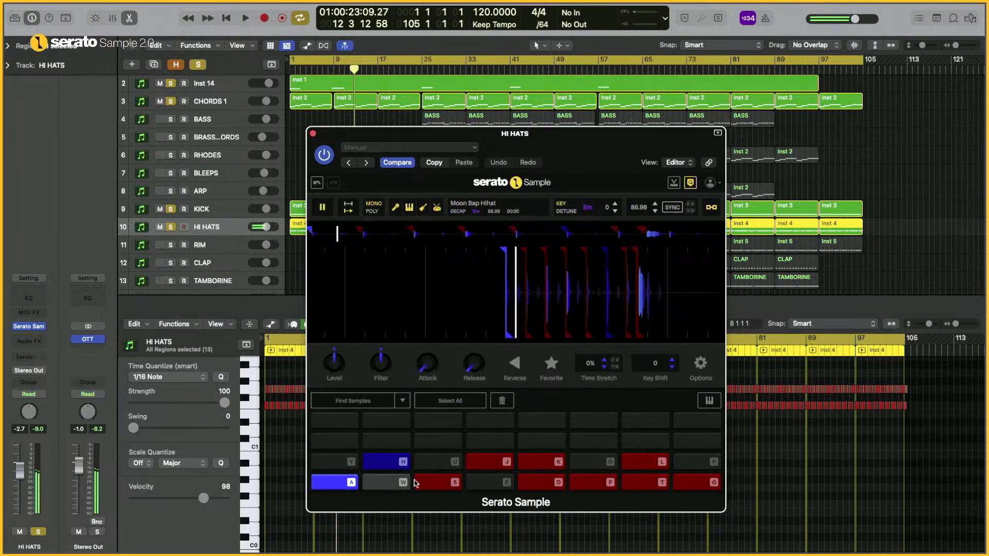
{"action": "left_click", "coordinate": [440, 485]}
{"action": "left_click", "coordinate": [542, 482]}
{"action": "left_click", "coordinate": [593, 483]}
{"action": "left_click", "coordinate": [641, 484]}
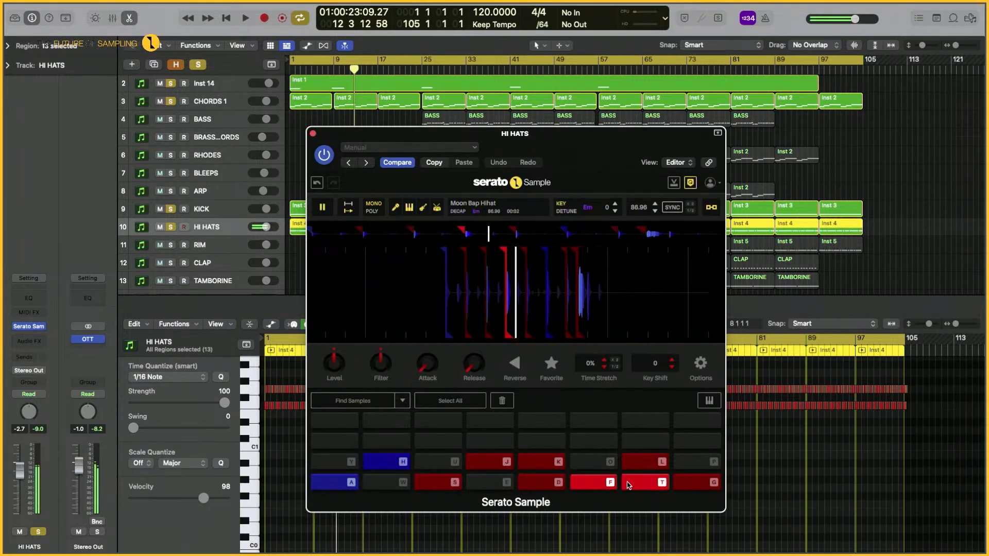
{"action": "left_click", "coordinate": [702, 485]}
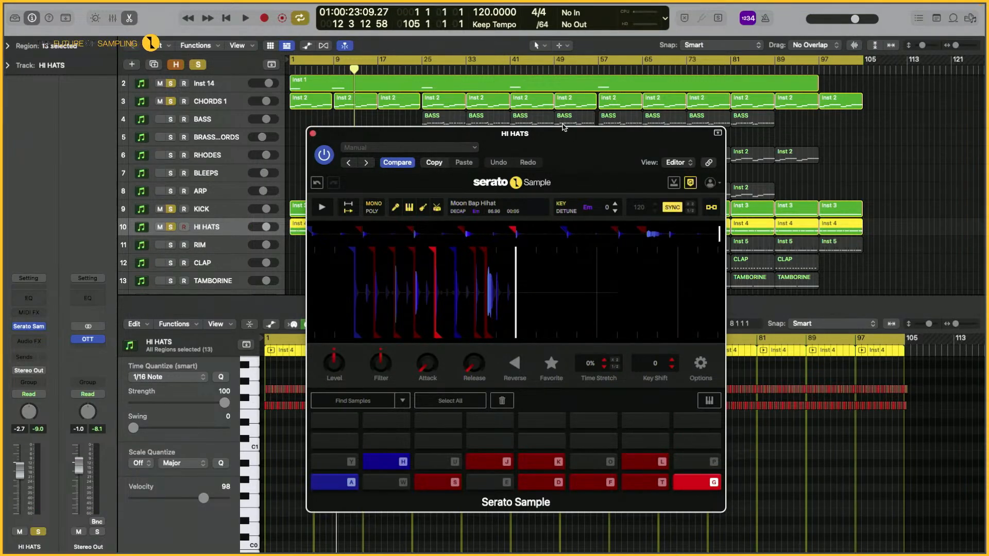
{"action": "left_click", "coordinate": [313, 134]}
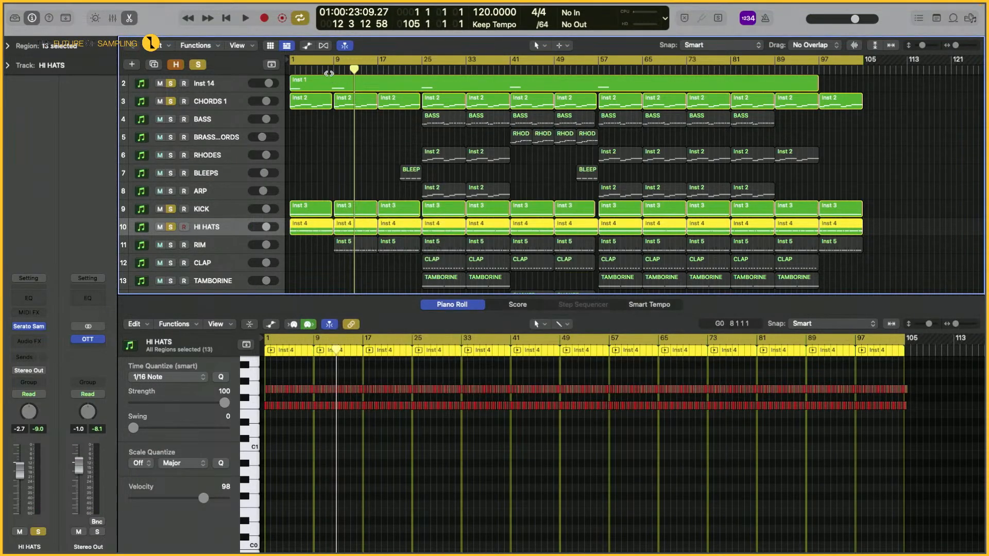
- Play the arrangement from about bar 8, add the RIM track to the solo and view its Rim Snare sample
{"action": "key", "text": "space"}
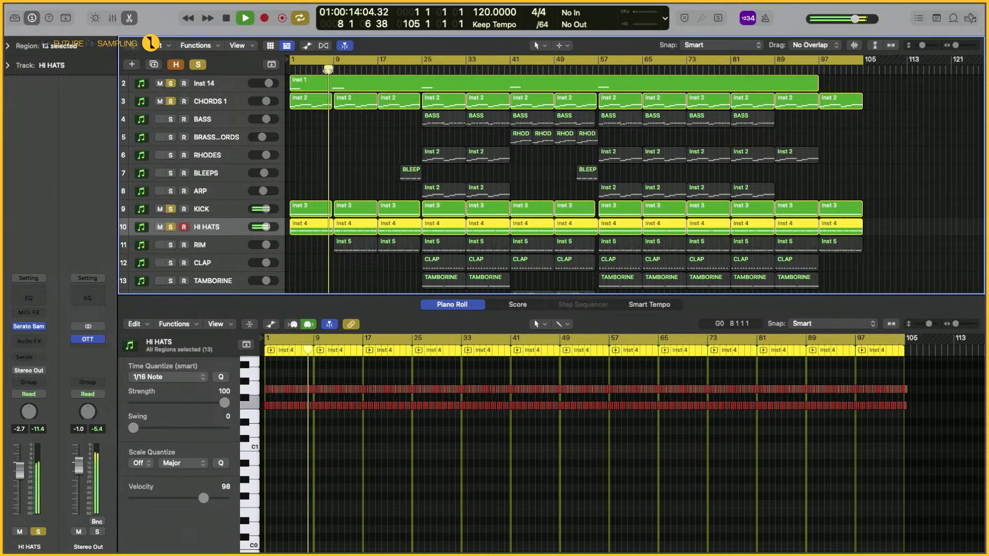
{"action": "left_click", "coordinate": [170, 245]}
{"action": "left_click", "coordinate": [221, 245]}
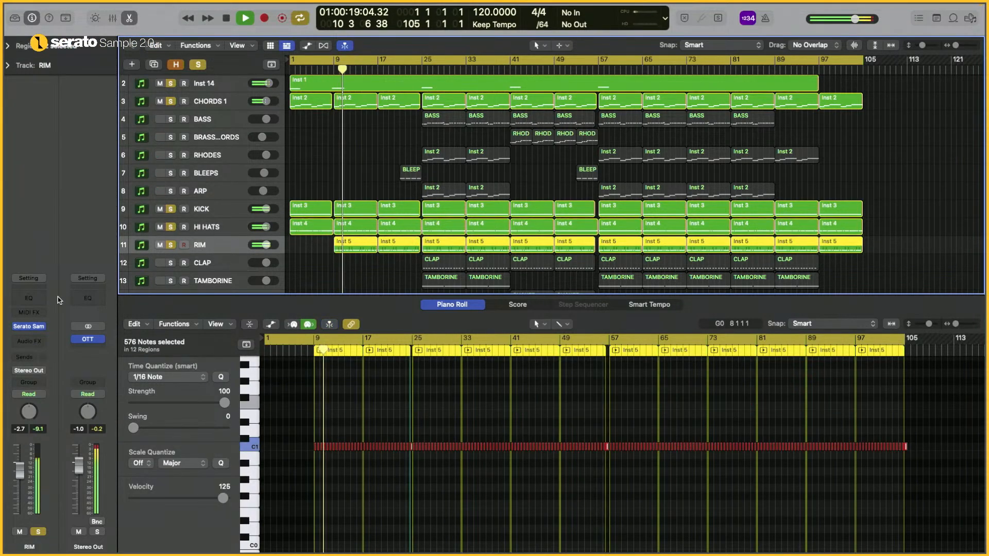
{"action": "left_click", "coordinate": [29, 327]}
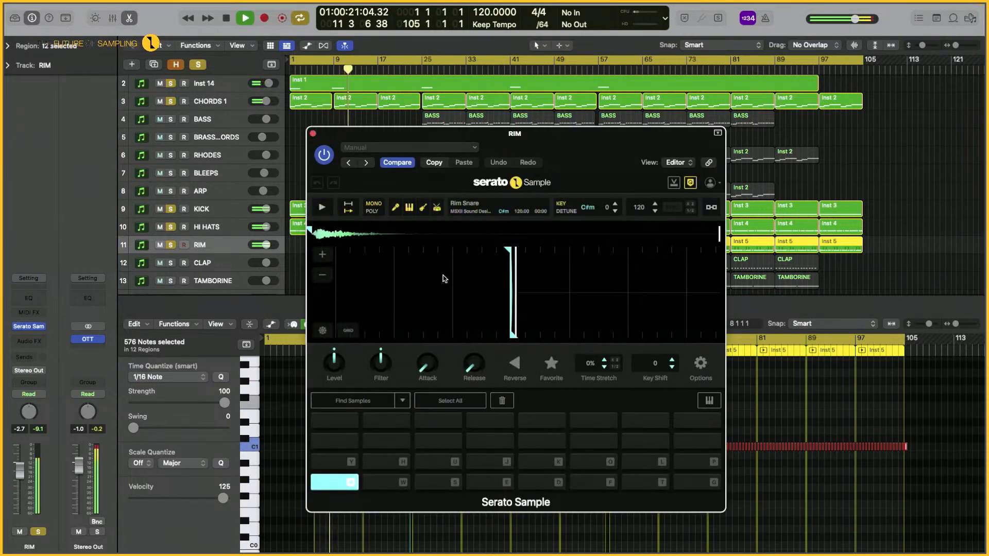
{"action": "left_click", "coordinate": [313, 135]}
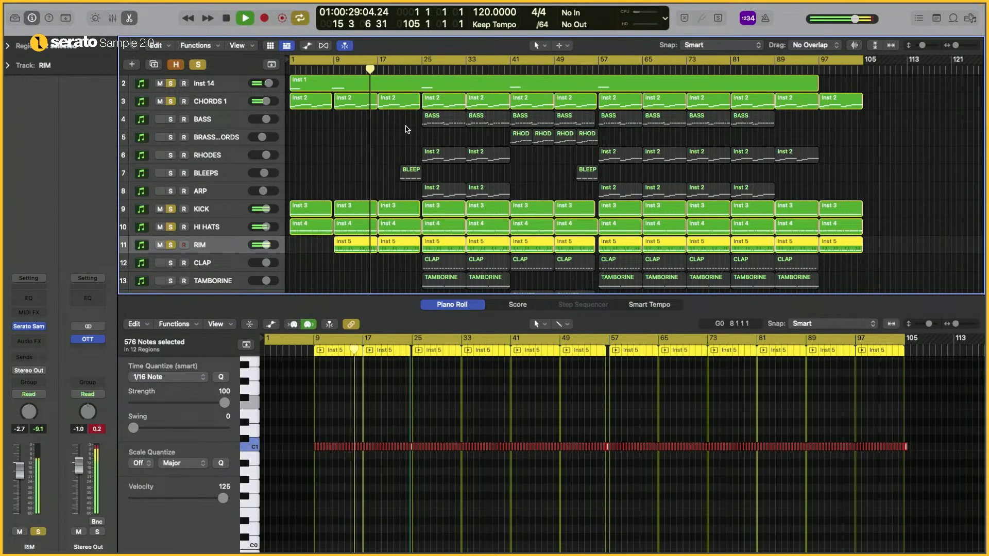
- Show the track automation and watch the Cue 1 Filter automation drive the CHORDS 1 sampler's filter during playback
{"action": "left_click", "coordinate": [210, 102]}
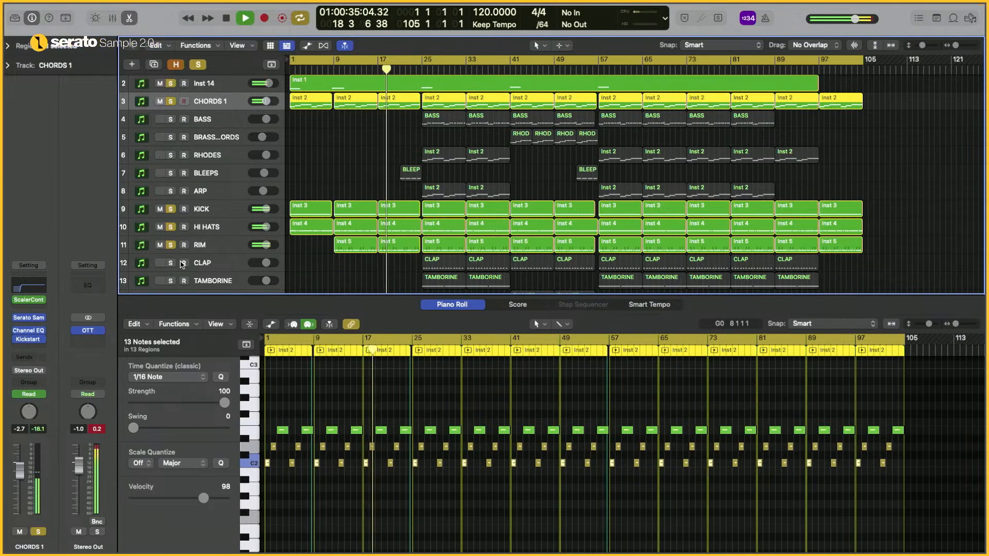
{"action": "key", "text": "a"}
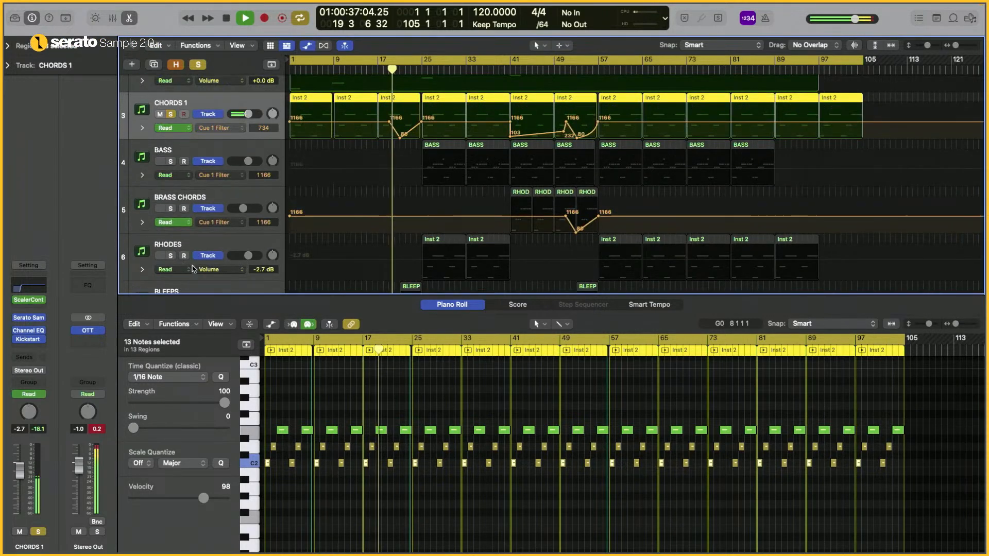
{"action": "left_click", "coordinate": [27, 318]}
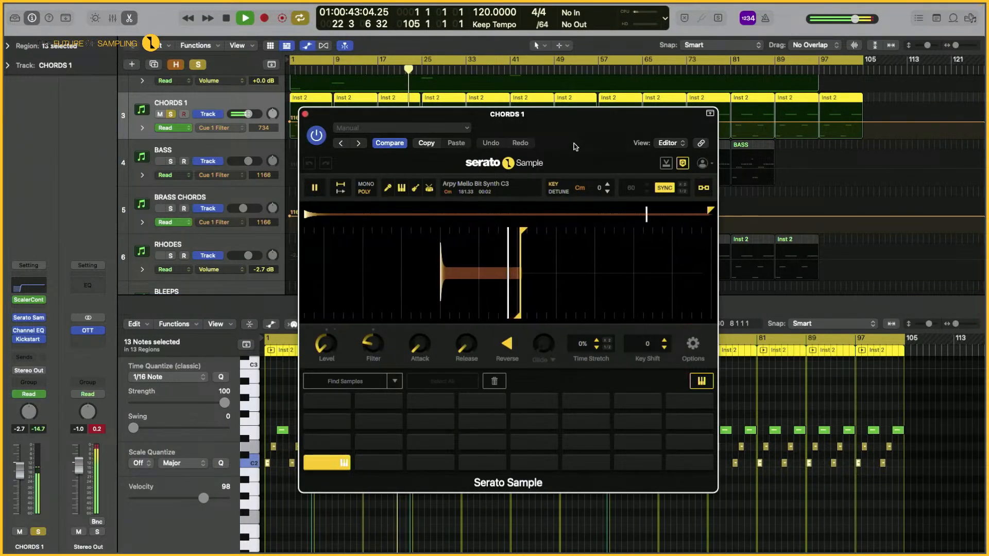
{"action": "left_click_drag", "start_coordinate": [573, 134], "coordinate": [568, 183]}
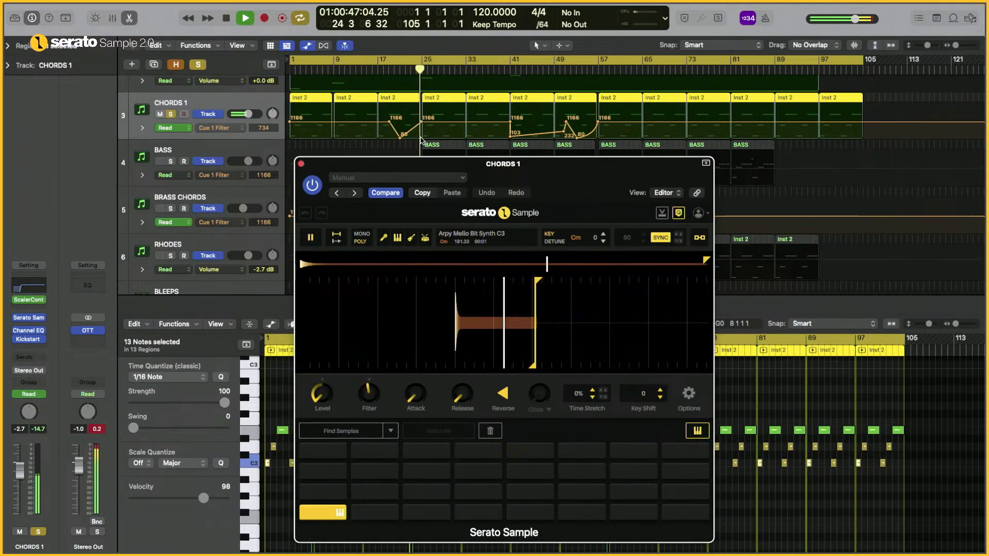
{"action": "key", "text": "space"}
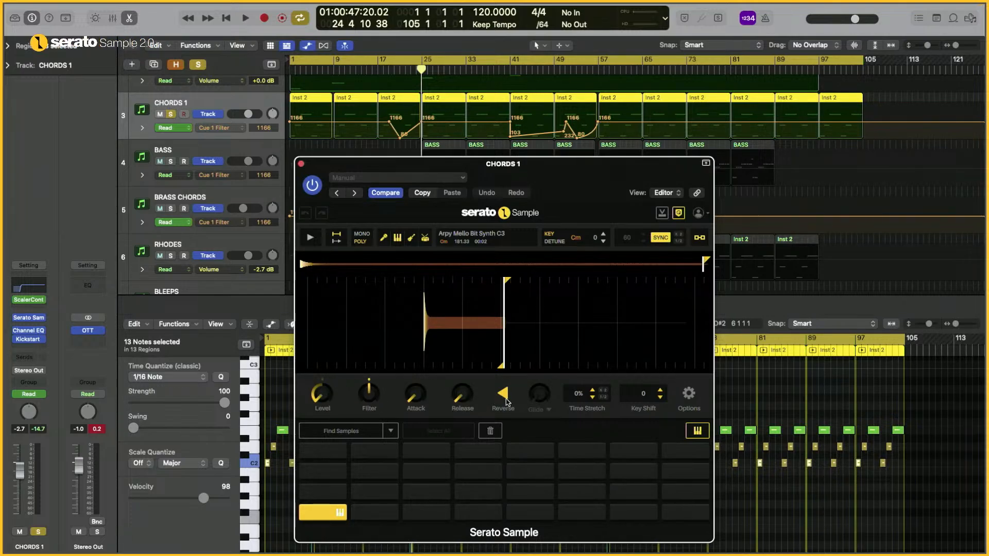
- Browse the Serato Sample parameters available for automation on CHORDS 1, then close the sampler and hide the automation
{"action": "left_click", "coordinate": [217, 129]}
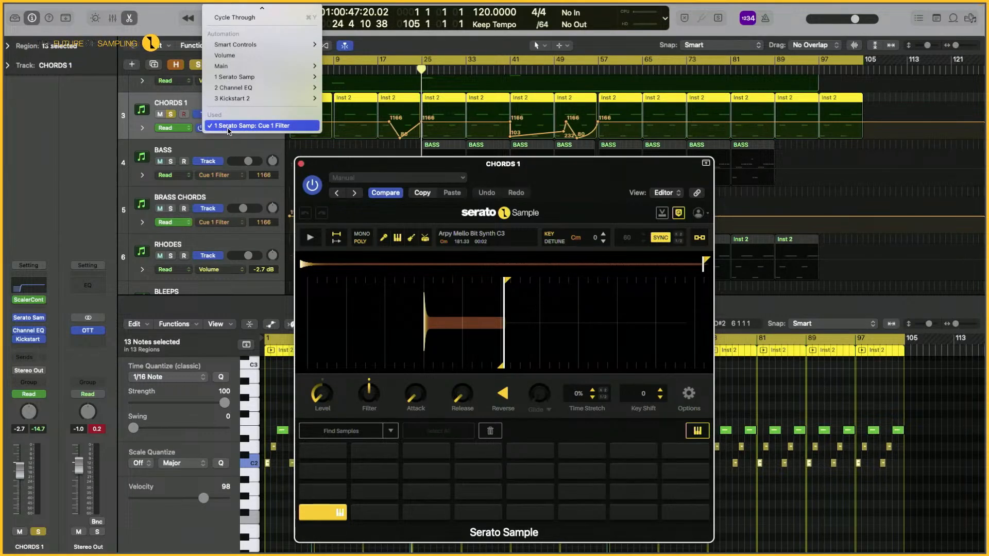
{"action": "mouse_move", "coordinate": [245, 78]}
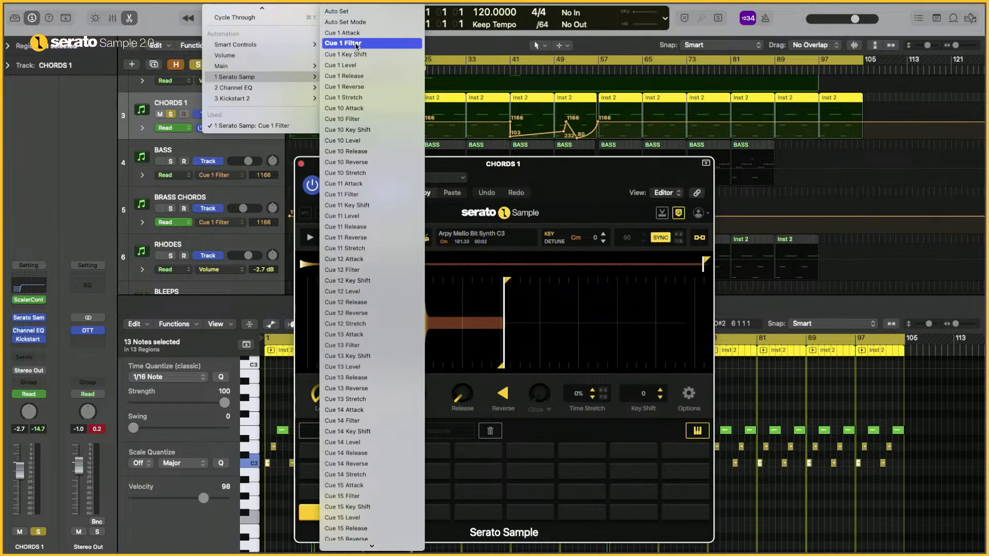
{"action": "left_click", "coordinate": [826, 151]}
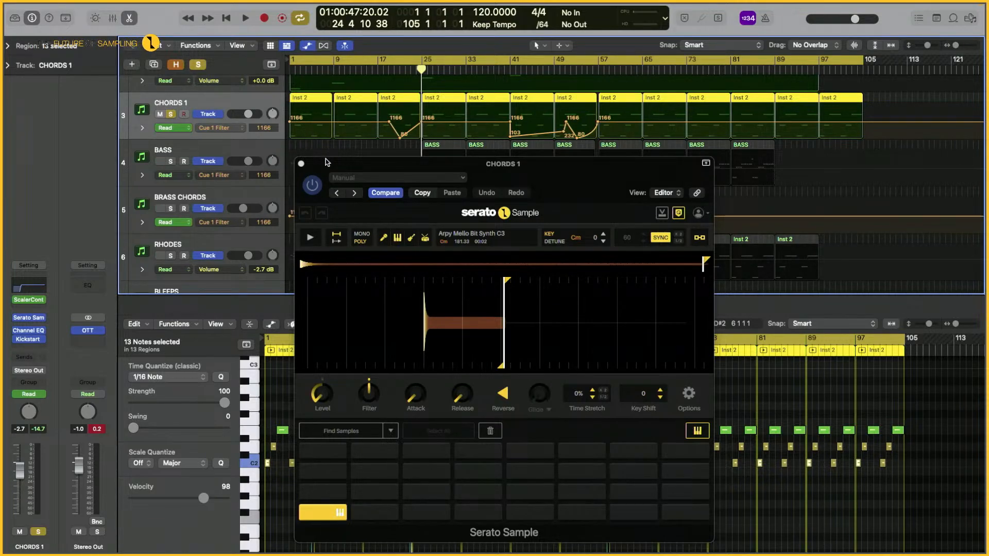
{"action": "left_click", "coordinate": [302, 164]}
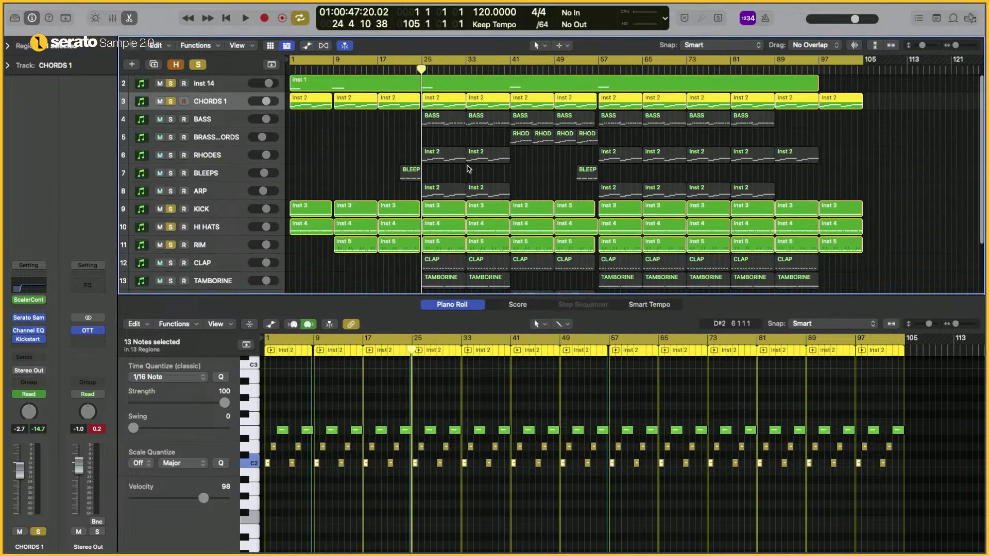
- Add the BLEEPS track to the solo, audition its Fantasy Lead sample in Serato Sample and close the sampler
{"action": "left_click", "coordinate": [209, 181]}
{"action": "left_click", "coordinate": [172, 174]}
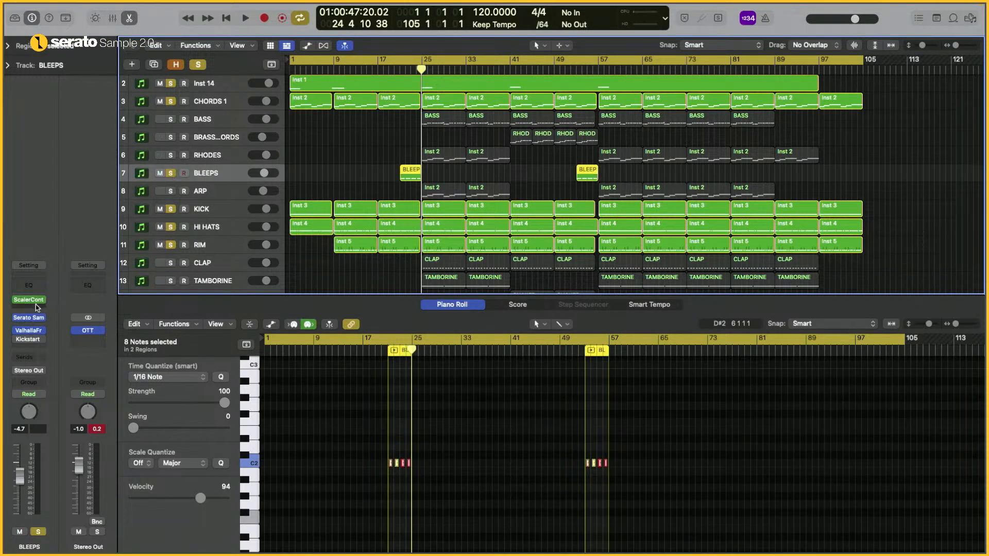
{"action": "left_click", "coordinate": [28, 318]}
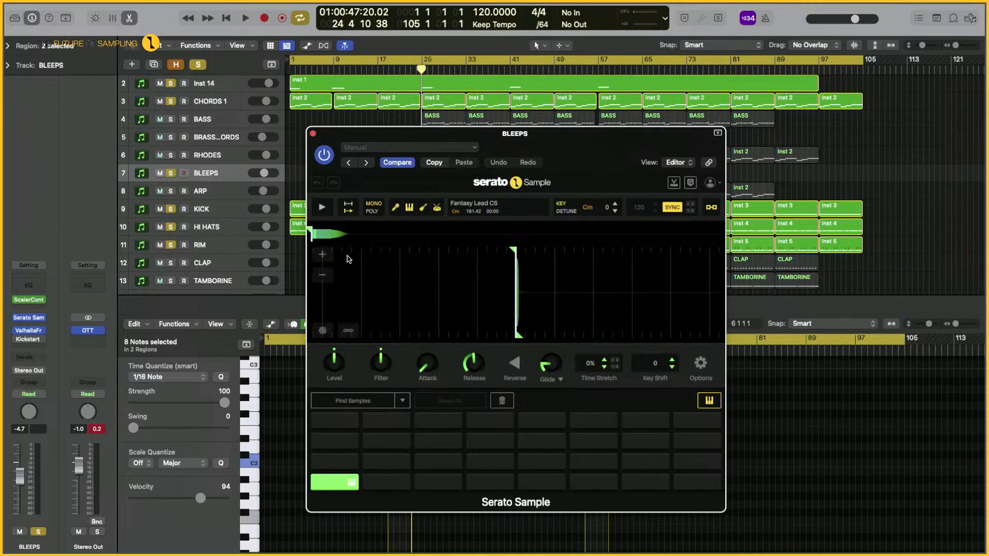
{"action": "left_click", "coordinate": [323, 208]}
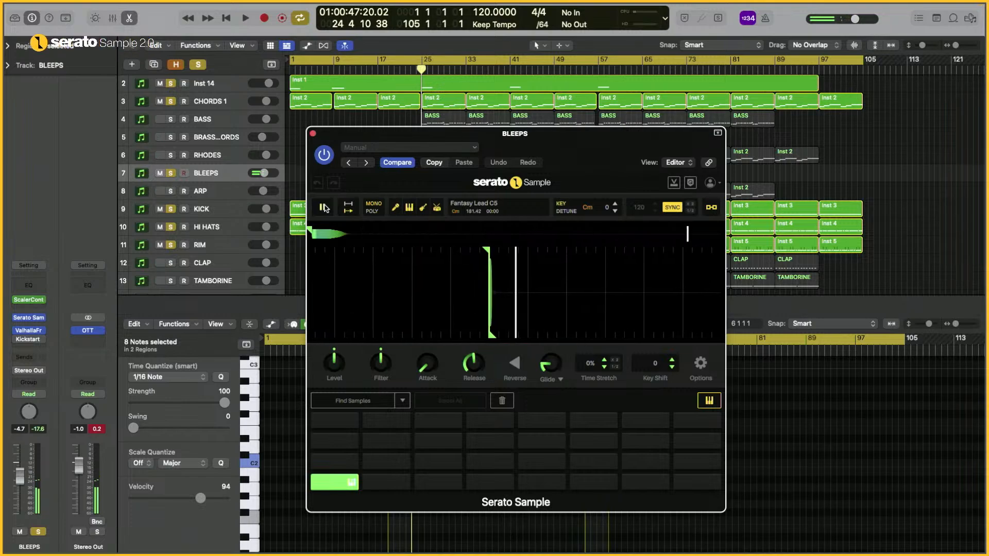
{"action": "left_click", "coordinate": [312, 134]}
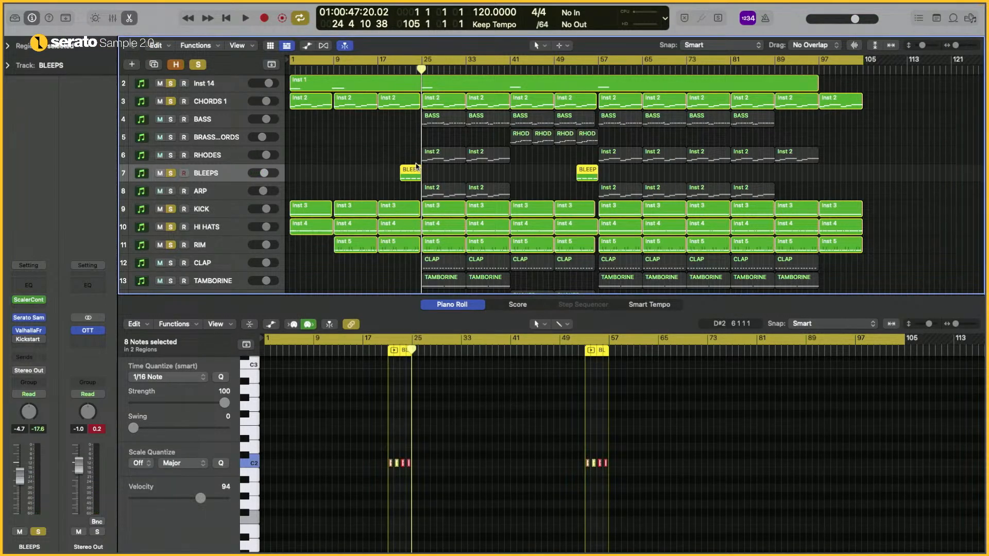
- Add the RHODES track to the solo, audition its Warmy Electric Piano C3 sample and close the sampler
{"action": "left_click", "coordinate": [204, 158]}
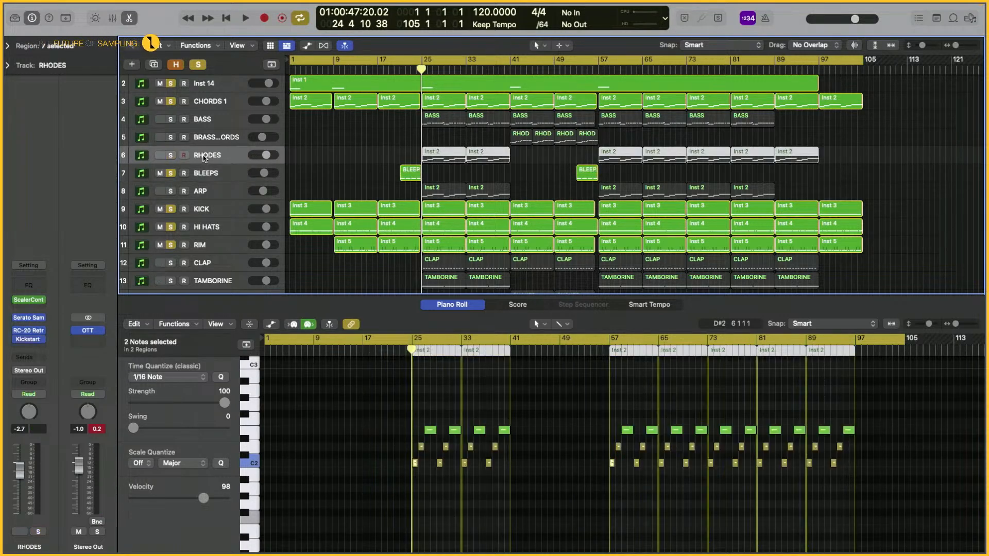
{"action": "left_click", "coordinate": [170, 155]}
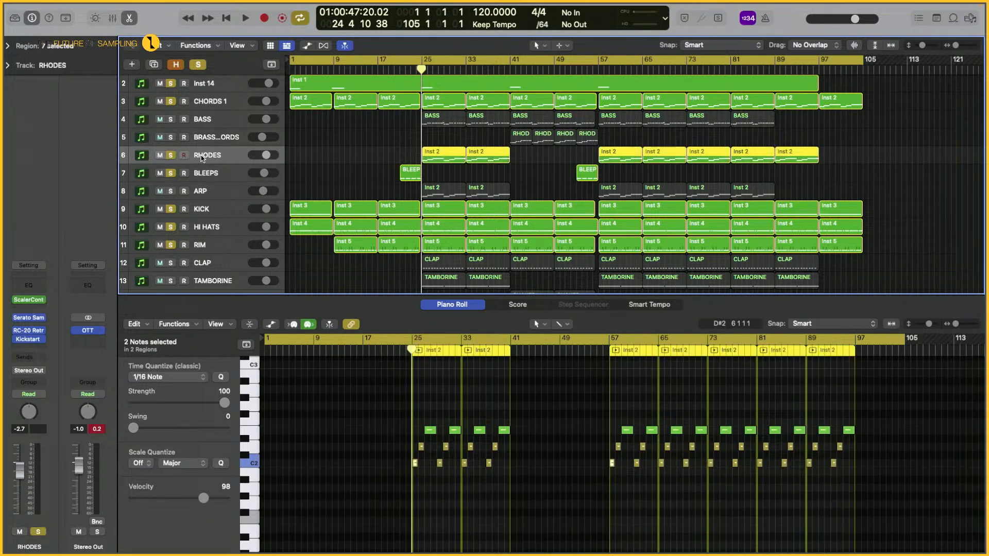
{"action": "left_click", "coordinate": [25, 317]}
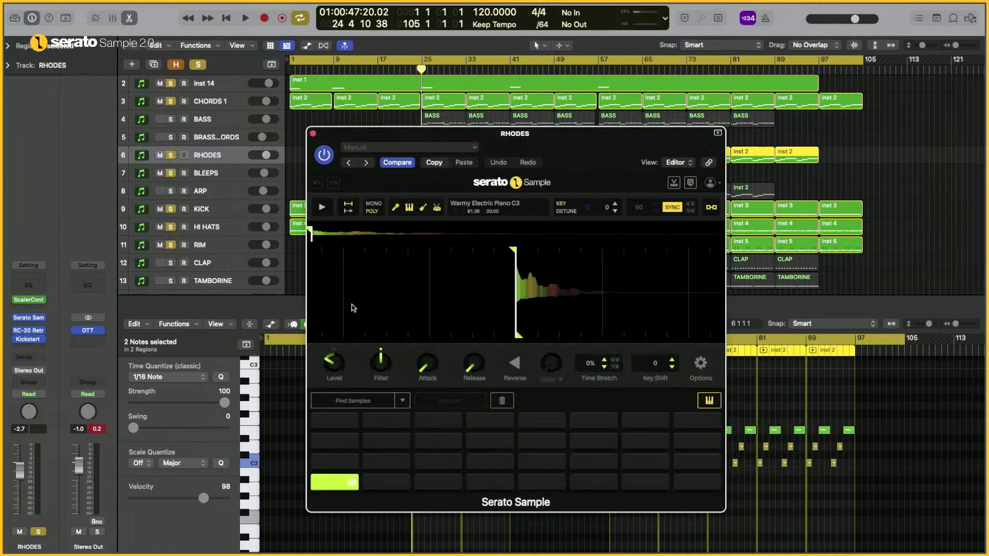
{"action": "left_click", "coordinate": [323, 209]}
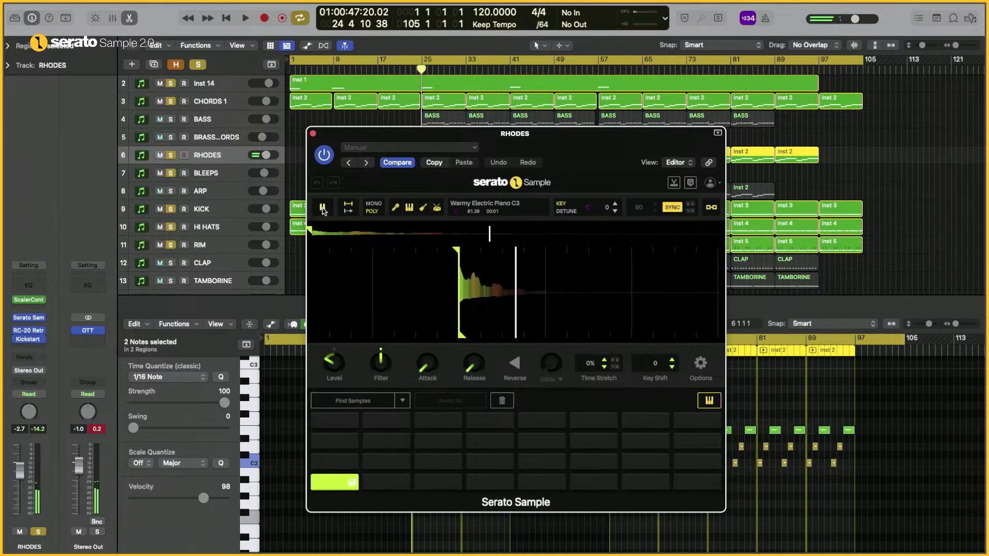
{"action": "left_click", "coordinate": [323, 208]}
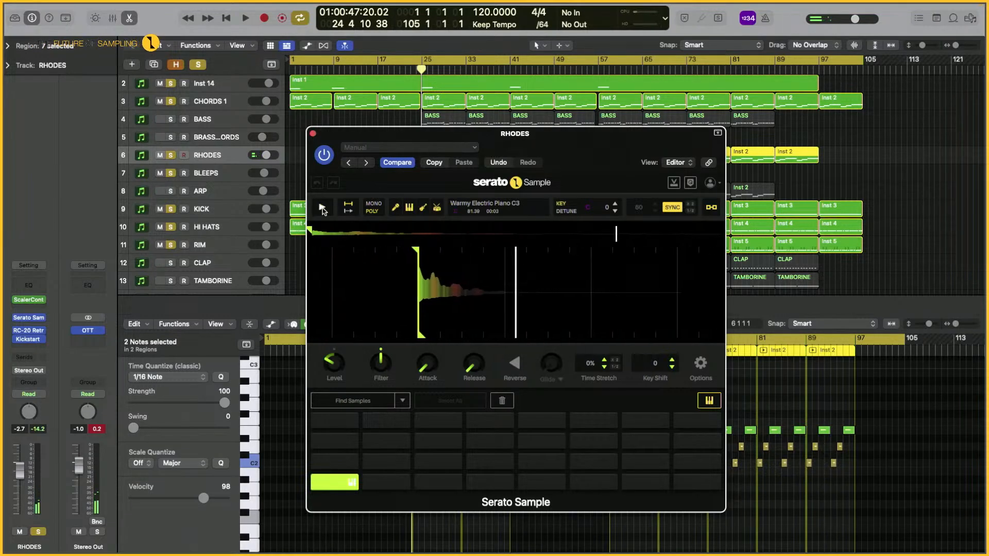
{"action": "left_click", "coordinate": [312, 134]}
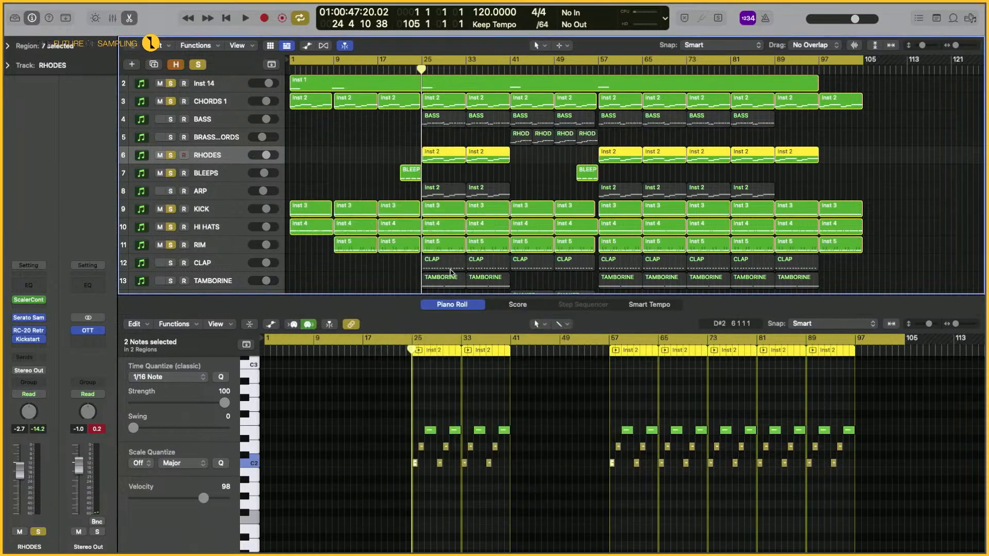
- Add the BASS track to the solo and view its Boom Kick sample in Serato Sample, then close the sampler
{"action": "left_click", "coordinate": [213, 122]}
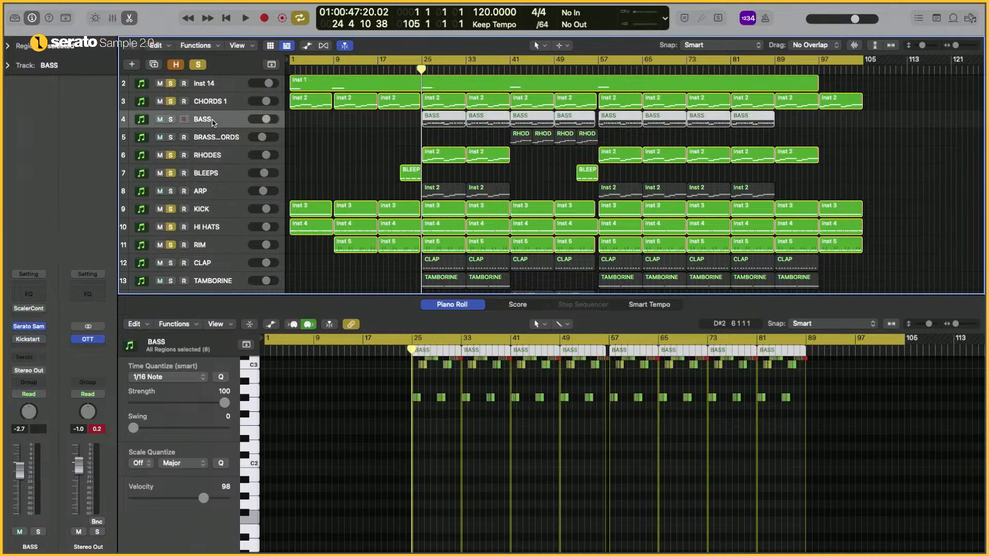
{"action": "left_click", "coordinate": [170, 120]}
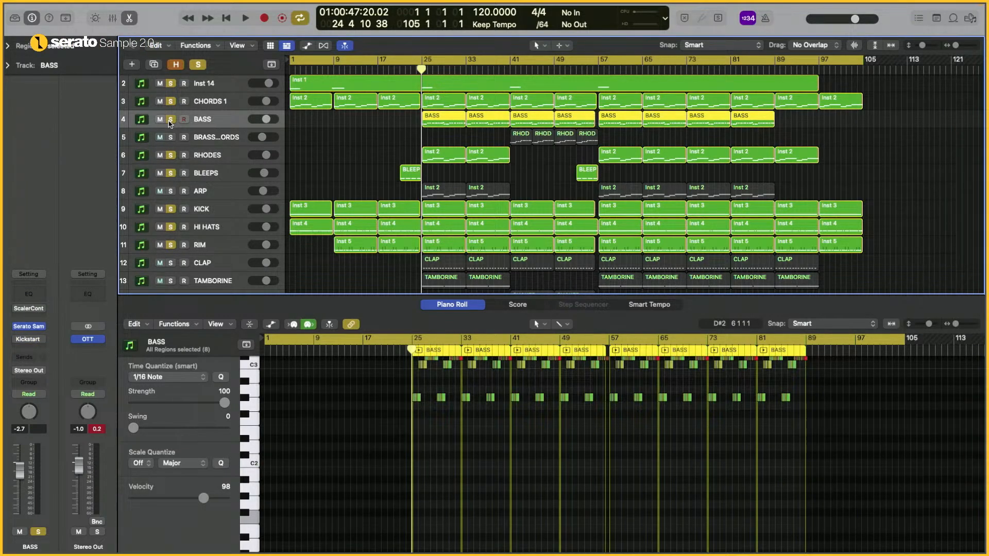
{"action": "left_click", "coordinate": [33, 329]}
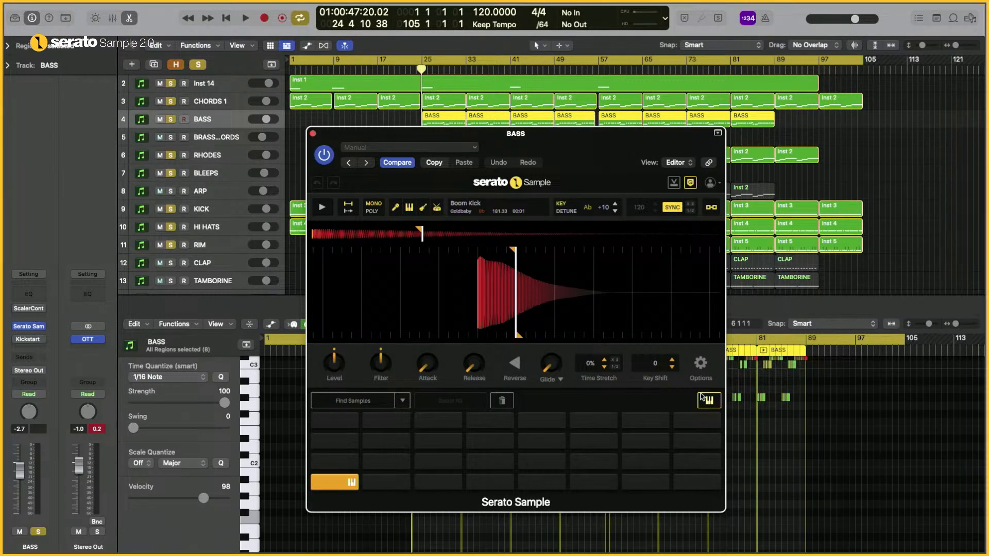
{"action": "left_click", "coordinate": [313, 133]}
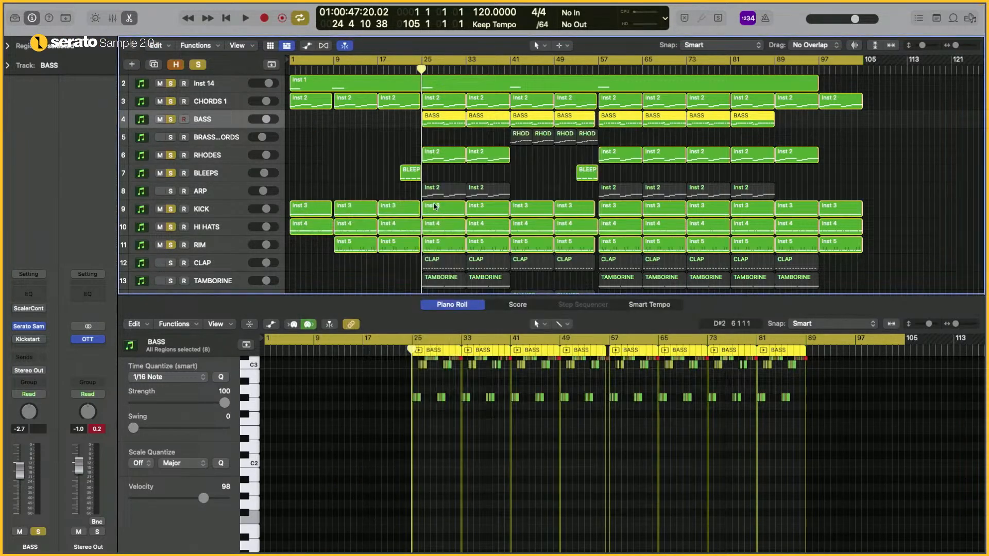
- Add the ARP track to the solo, audition its Game Boy Lead C3 sample and close the sampler
{"action": "scroll", "coordinate": [433, 199], "scroll_direction": "down", "scroll_amount": 3}
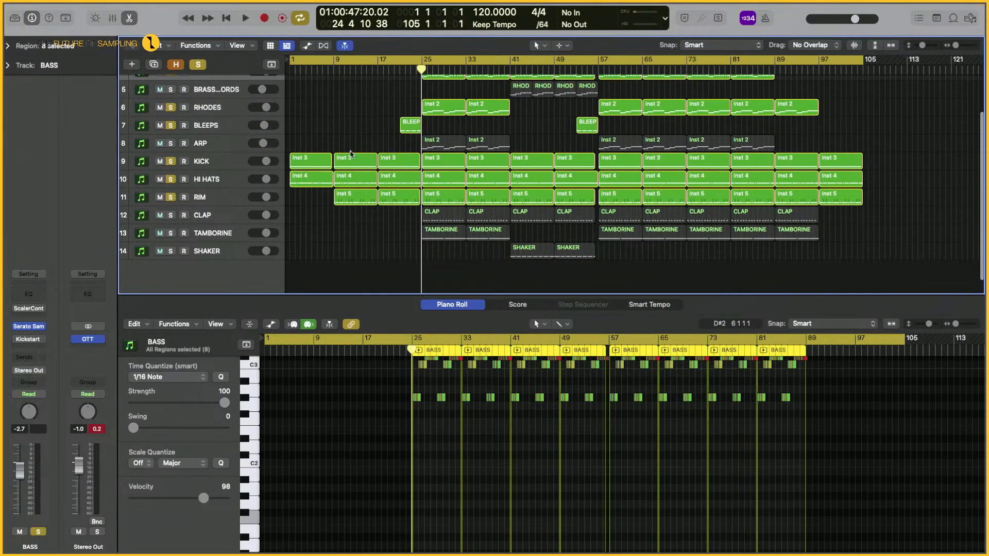
{"action": "left_click", "coordinate": [206, 147]}
{"action": "left_click", "coordinate": [170, 144]}
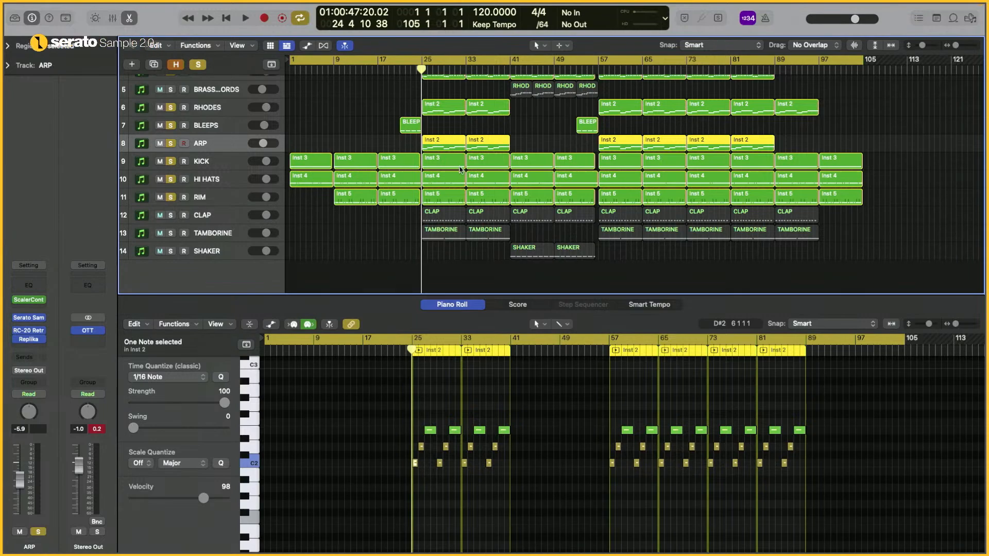
{"action": "left_click", "coordinate": [28, 317]}
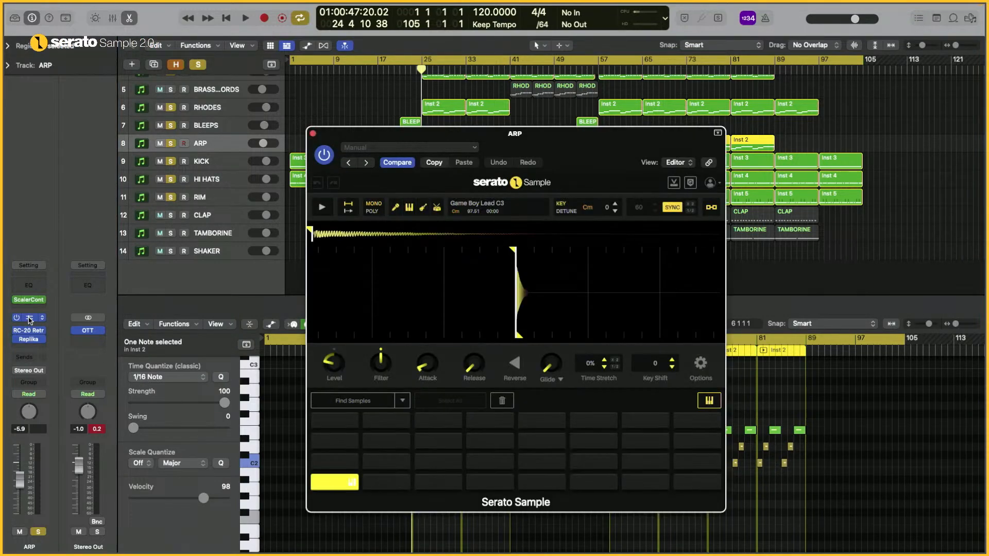
{"action": "left_click", "coordinate": [322, 208]}
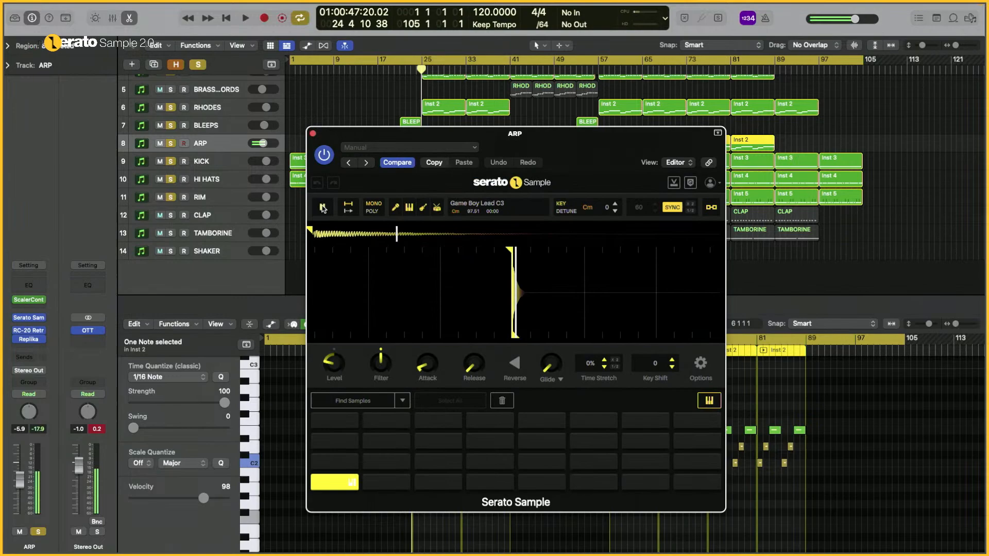
{"action": "left_click", "coordinate": [313, 134]}
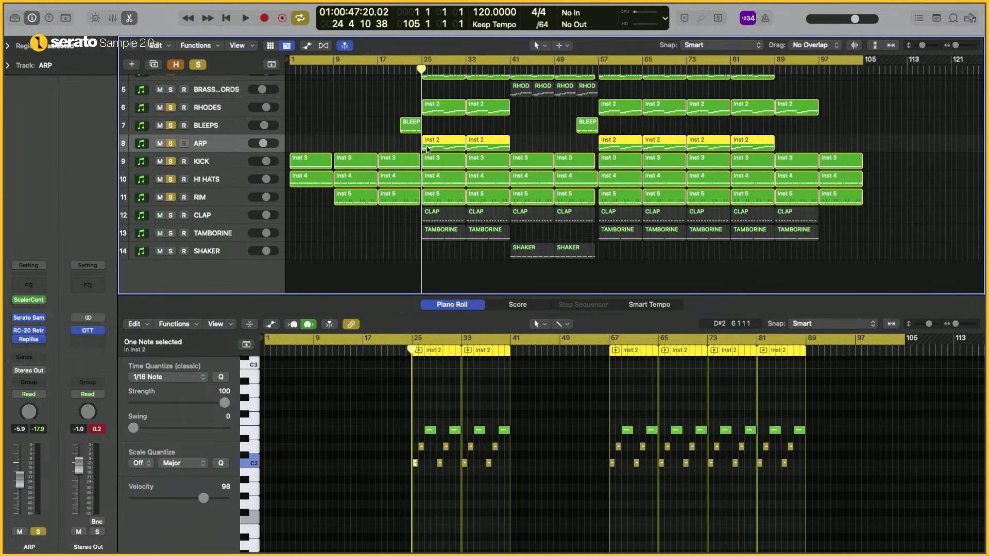
- Clear the solo on all tracks and play the full arrangement from about bar 8
{"action": "scroll", "coordinate": [303, 82], "scroll_direction": "up", "scroll_amount": 3}
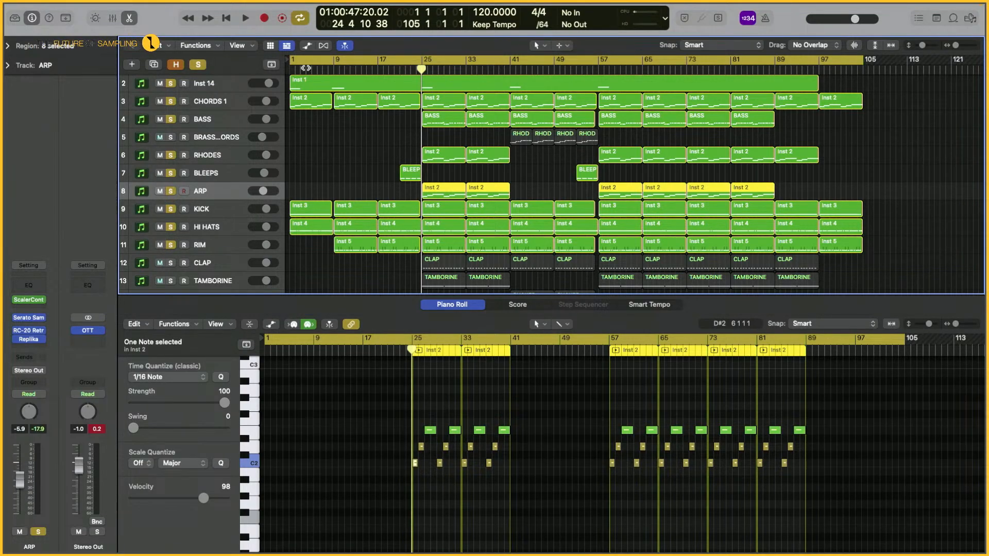
{"action": "left_click", "coordinate": [199, 64]}
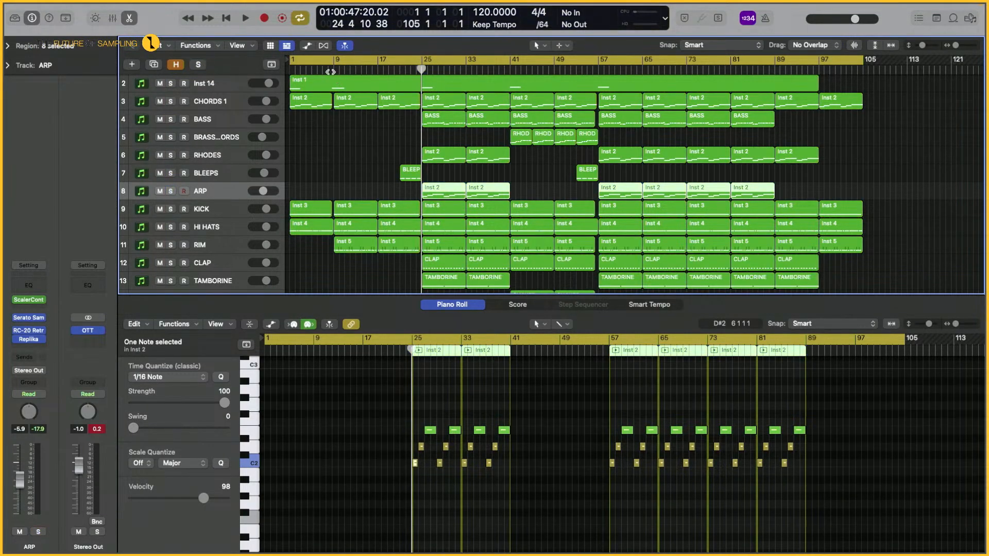
{"action": "double_click", "coordinate": [330, 71]}
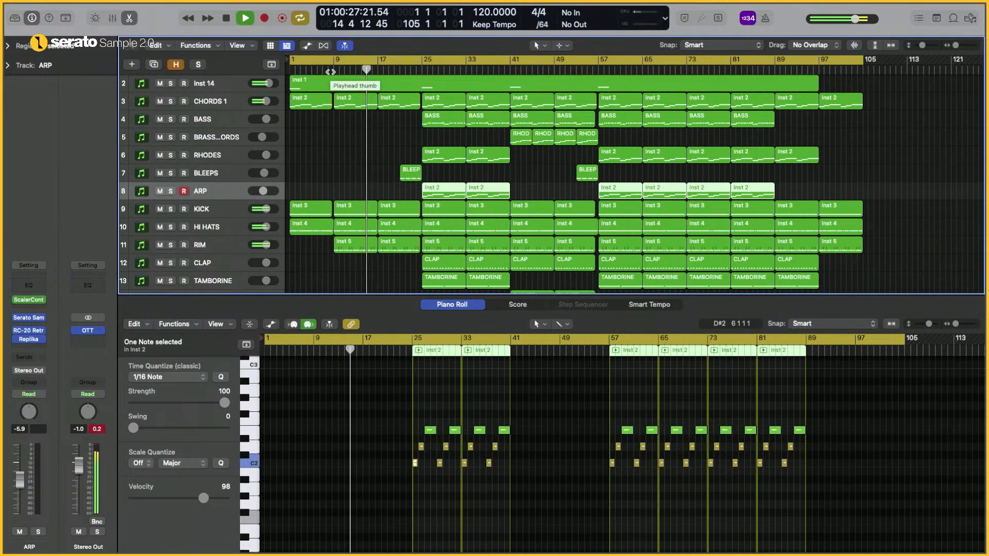
- View the Inst 14 track's Girl Talk (Clean Version) sample in Serato Sample during playback, then close the sampler
{"action": "left_click", "coordinate": [205, 83]}
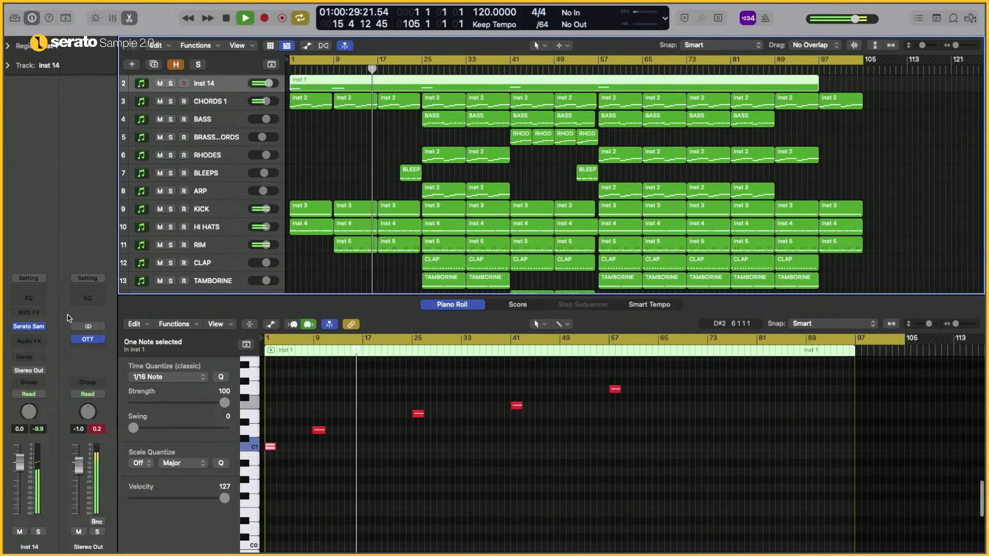
{"action": "left_click", "coordinate": [29, 326]}
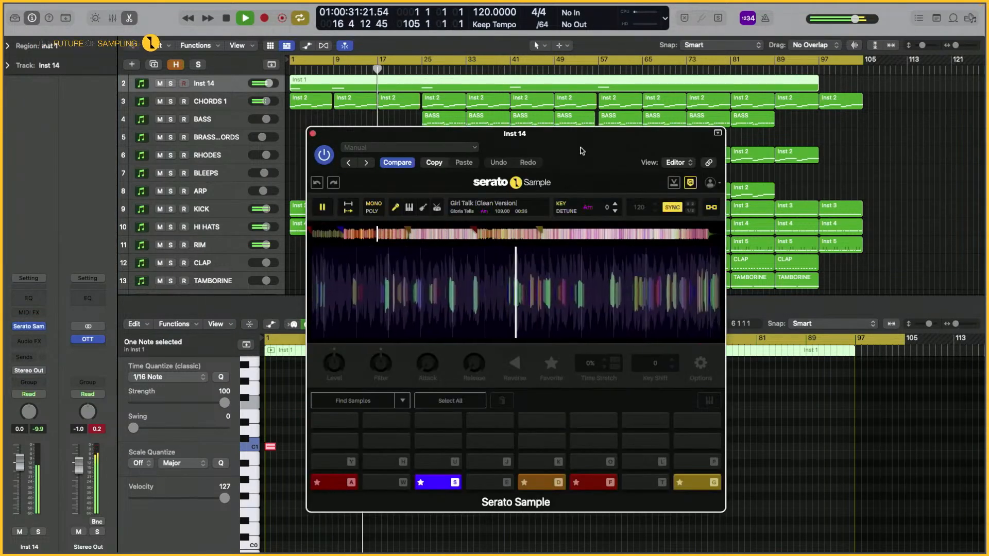
{"action": "left_click_drag", "start_coordinate": [582, 151], "coordinate": [419, 150]}
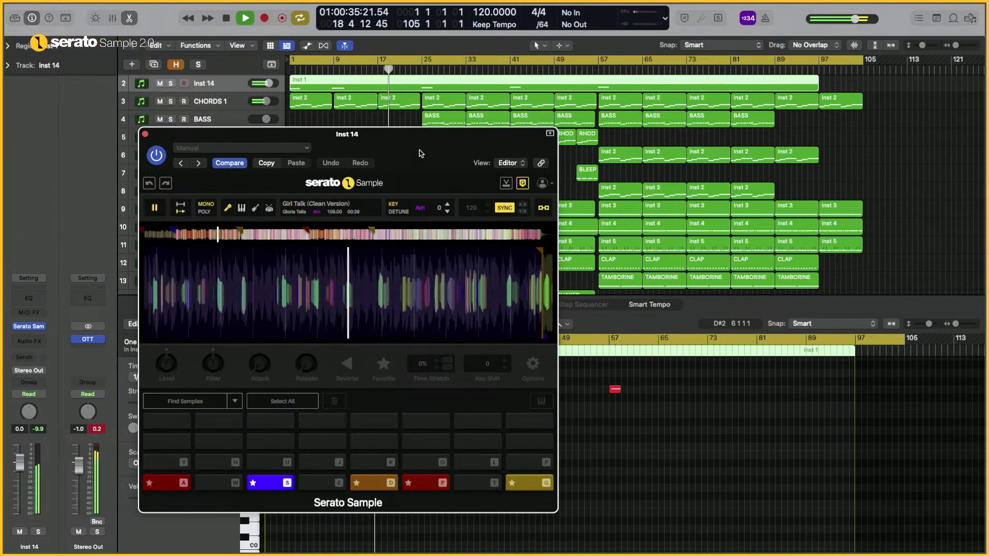
{"action": "left_click", "coordinate": [145, 136]}
- During playback, view the BLEEPS track's Fantasy Lead sample and the ARP track's Game Boy Lead C3 sample, closing each sampler
{"action": "left_click", "coordinate": [215, 178]}
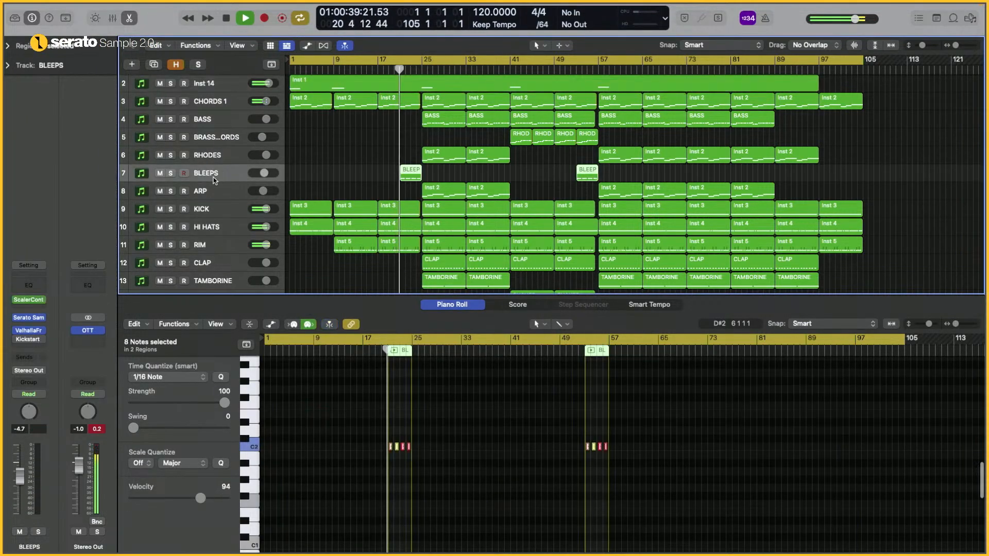
{"action": "left_click", "coordinate": [44, 318]}
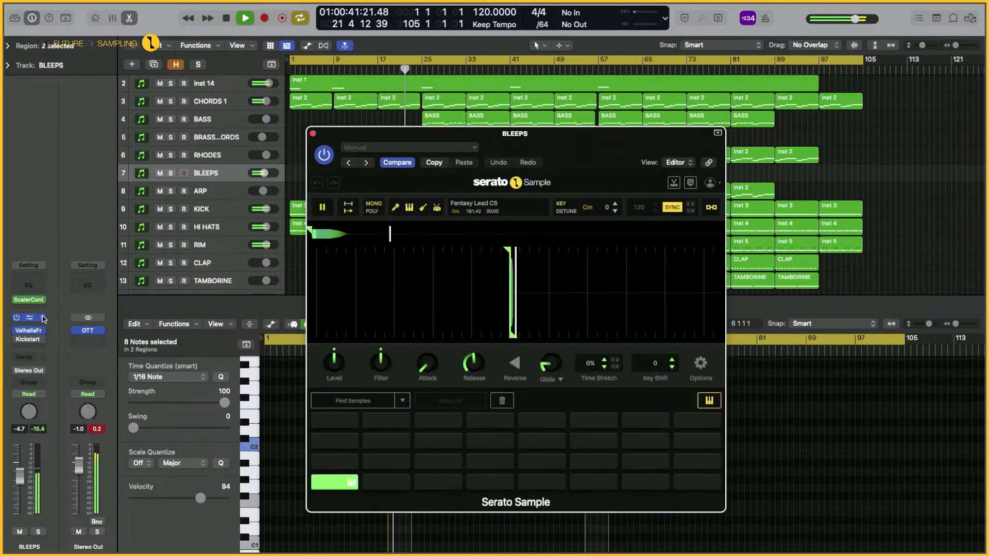
{"action": "left_click", "coordinate": [313, 134]}
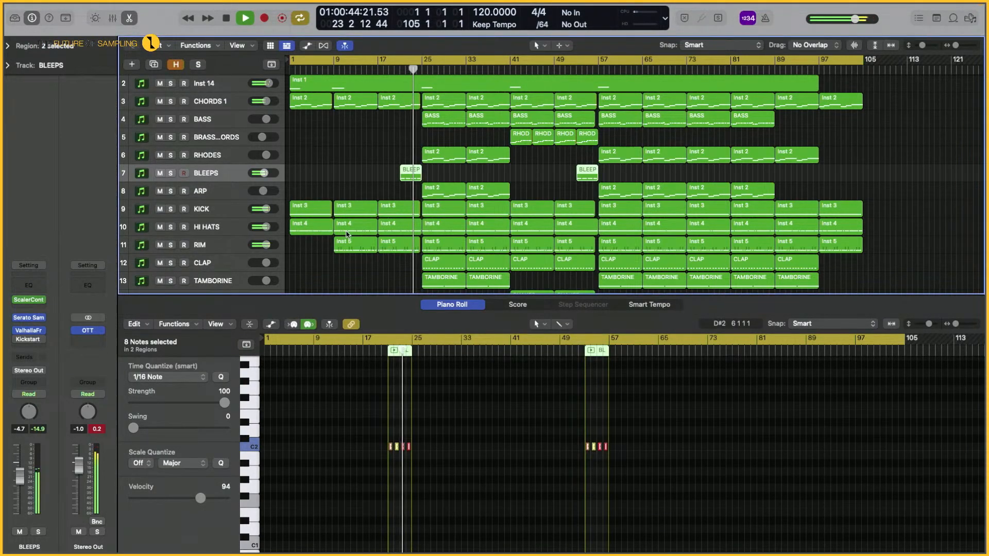
{"action": "left_click", "coordinate": [205, 192]}
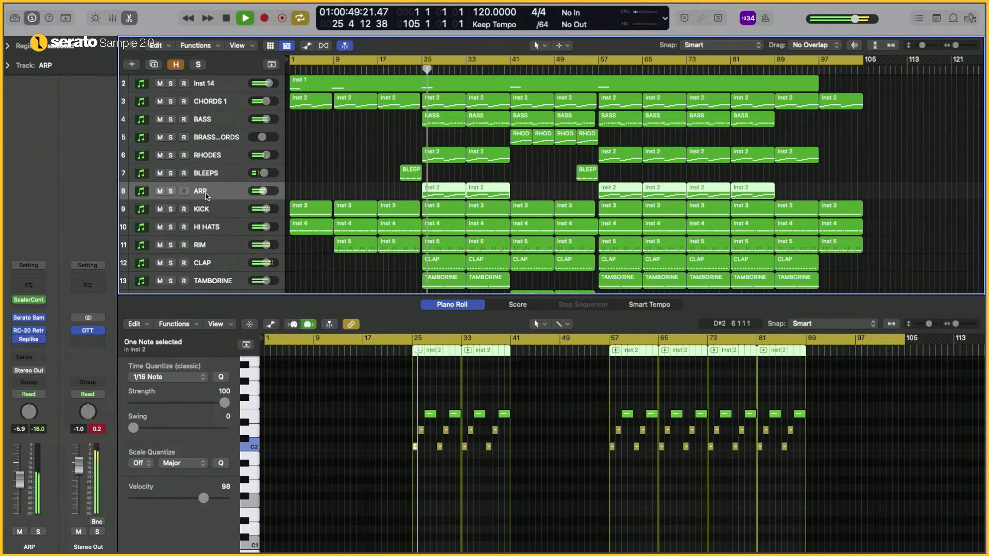
{"action": "left_click", "coordinate": [30, 319]}
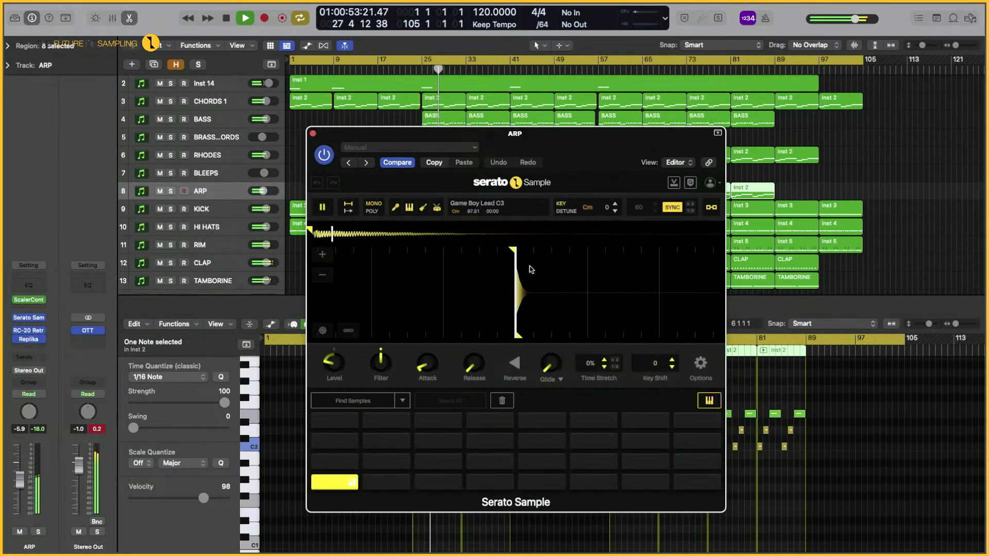
{"action": "left_click", "coordinate": [314, 135]}
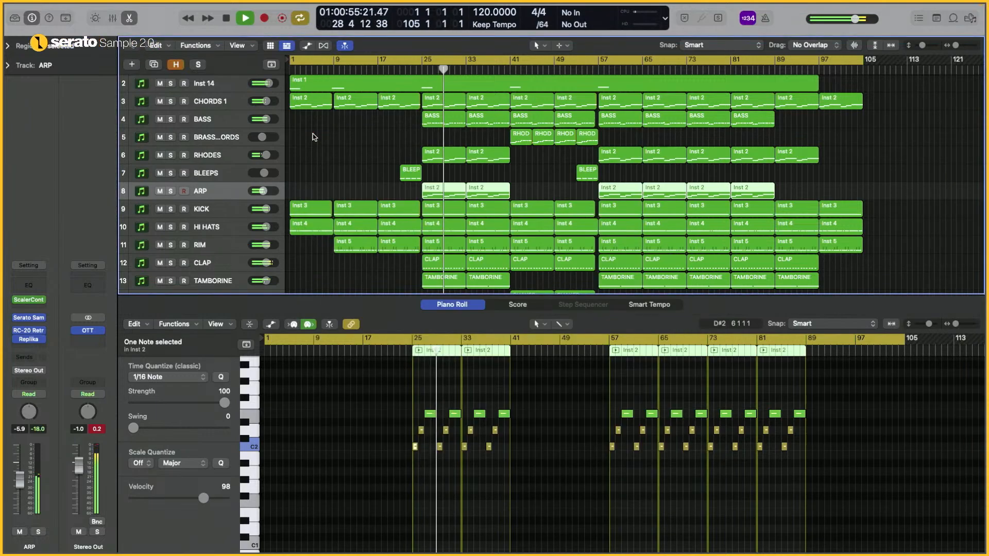
- View the RHODES track's Warmy Electric Piano C3 sample in Serato Sample during playback, then close the sampler
{"action": "left_click", "coordinate": [209, 155]}
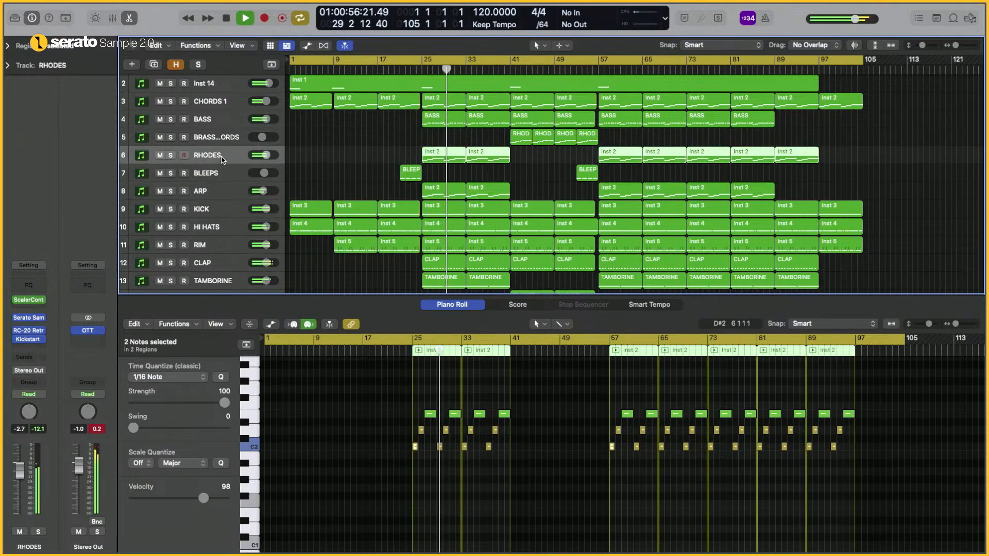
{"action": "left_click", "coordinate": [28, 318]}
{"action": "left_click_drag", "start_coordinate": [567, 148], "coordinate": [368, 157]}
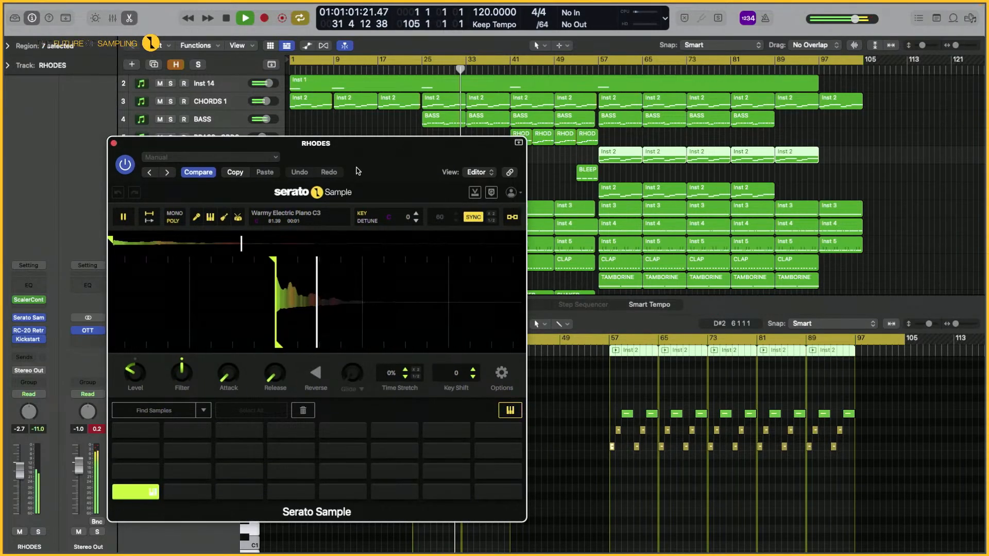
{"action": "left_click", "coordinate": [114, 143]}
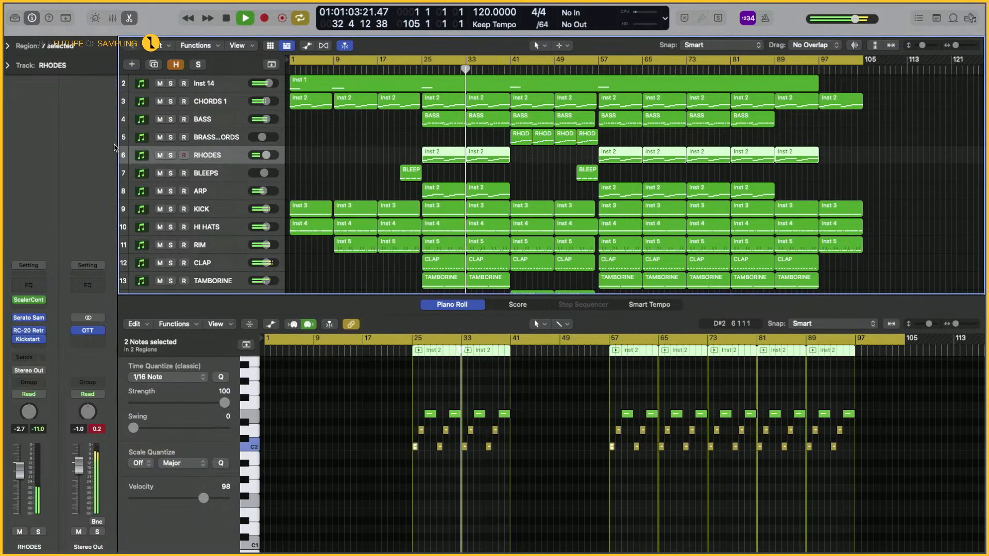
- View the BASS track's Boom Kick sample in Serato Sample during playback, then close the sampler and stop playback around bar 42
{"action": "left_click", "coordinate": [216, 121]}
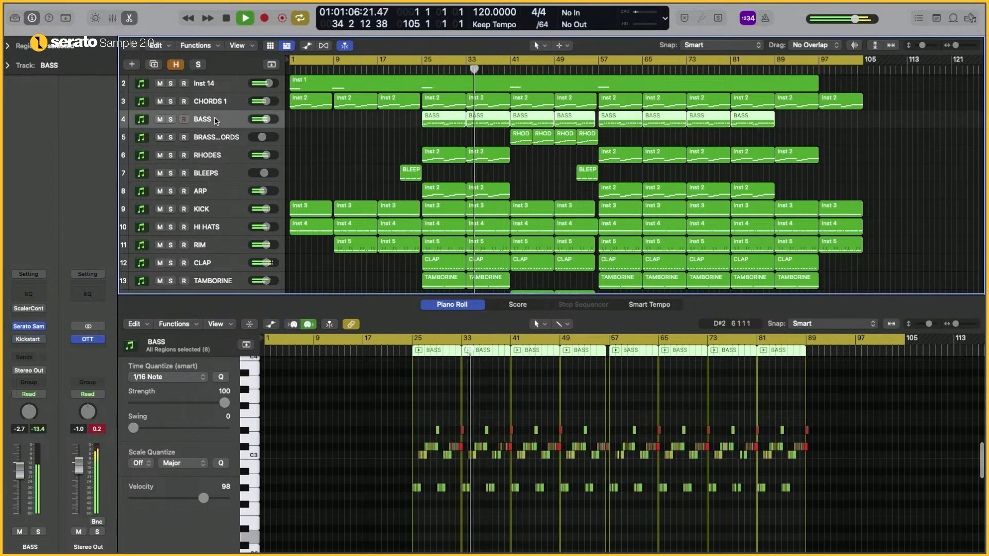
{"action": "left_click", "coordinate": [29, 327]}
{"action": "left_click_drag", "start_coordinate": [592, 146], "coordinate": [512, 167]}
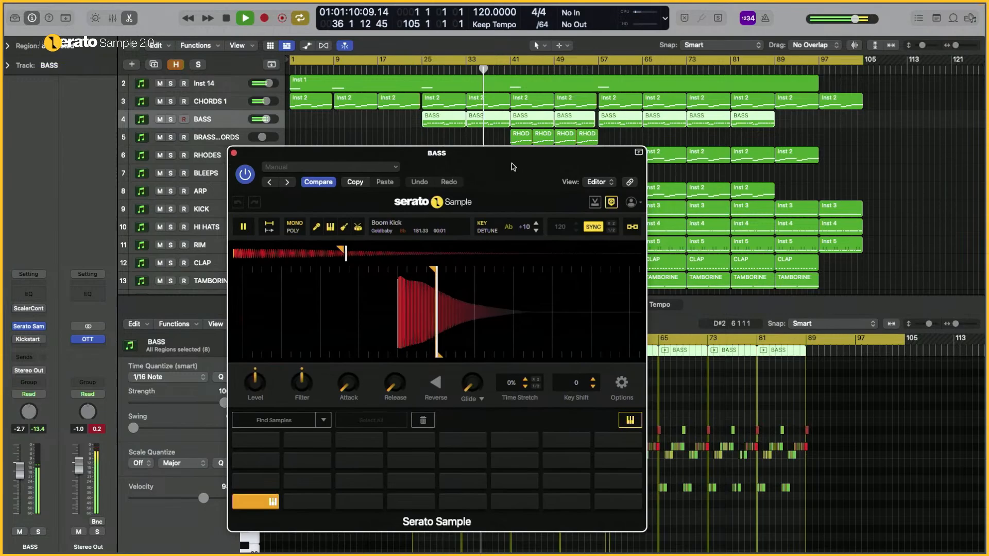
{"action": "left_click", "coordinate": [234, 153]}
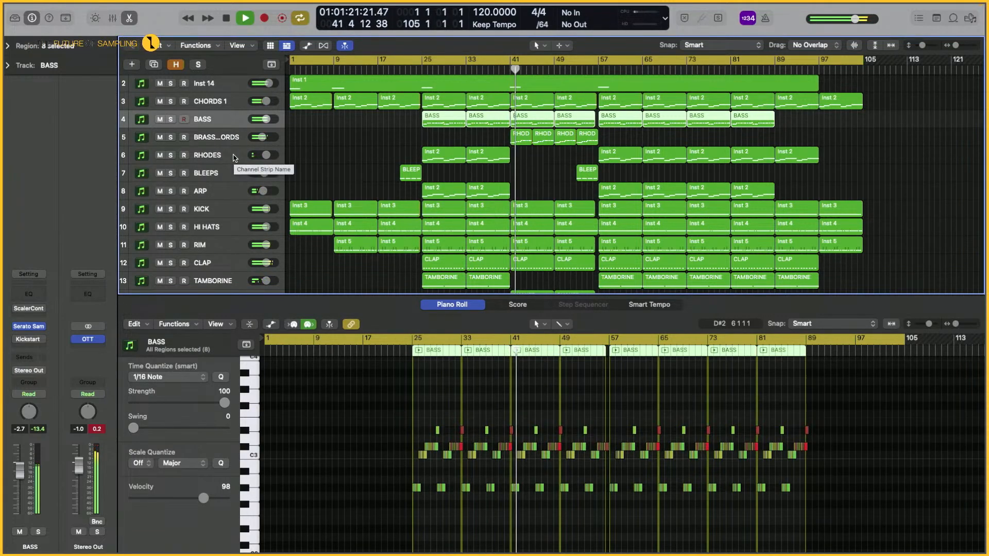
{"action": "key", "text": "space"}
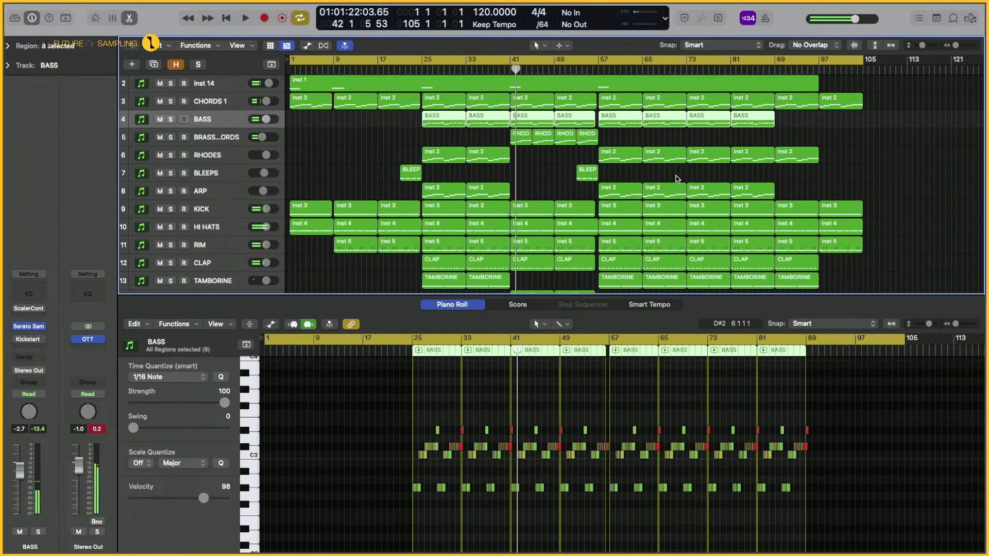
- View the BRASS CHORDS track's Classic Brass Synth C3 sample in Serato Sample with playback stopped, then close the sampler
{"action": "left_click", "coordinate": [215, 140]}
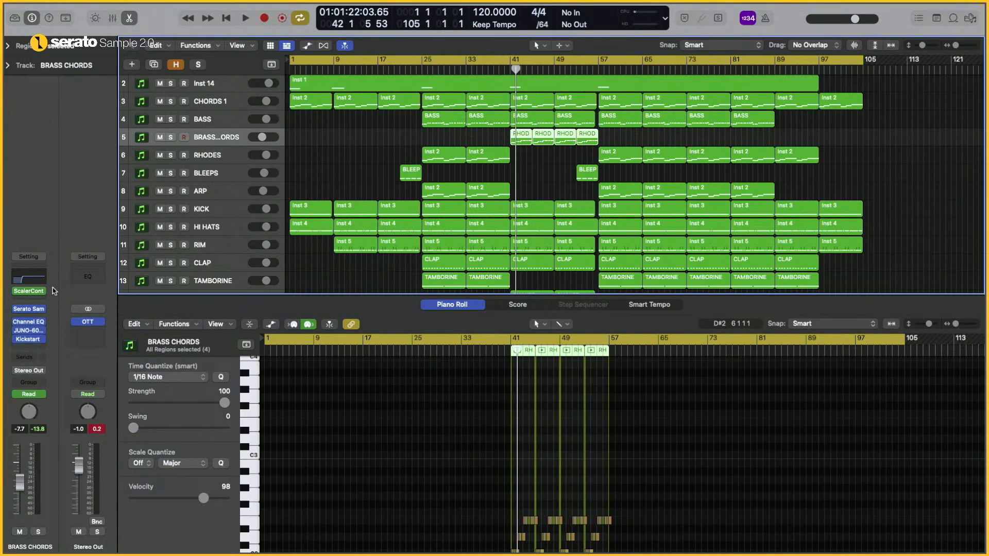
{"action": "left_click", "coordinate": [30, 311]}
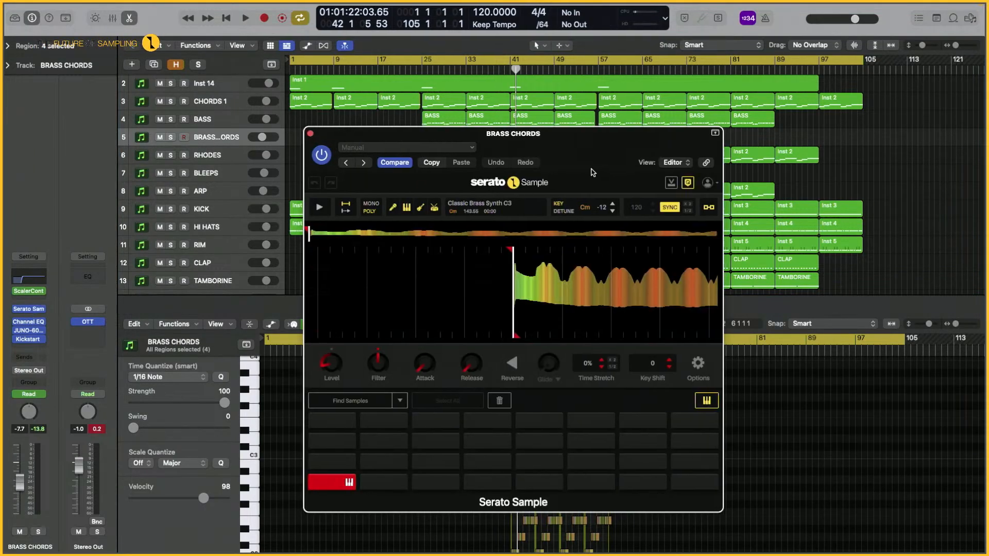
{"action": "left_click_drag", "start_coordinate": [381, 169], "coordinate": [384, 169]}
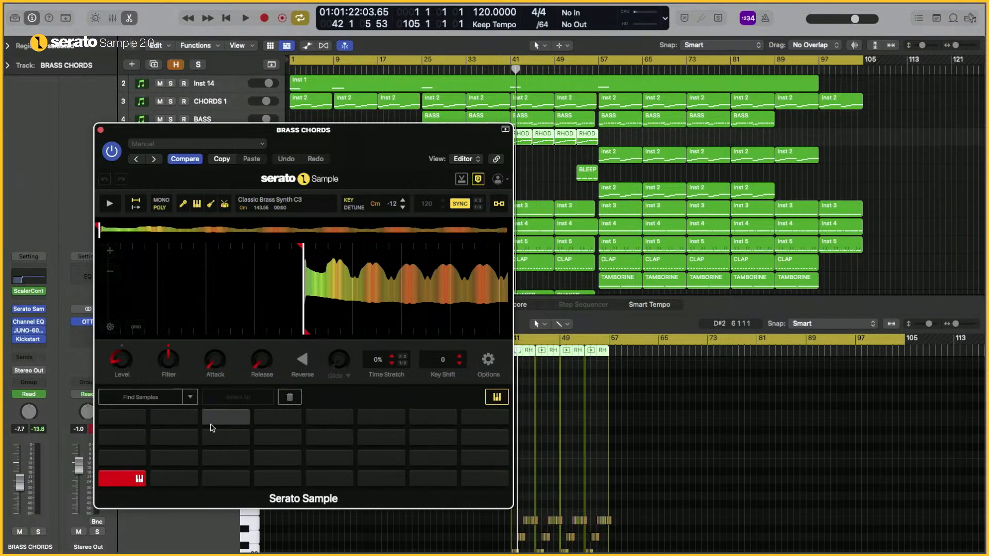
{"action": "left_click", "coordinate": [101, 131]}
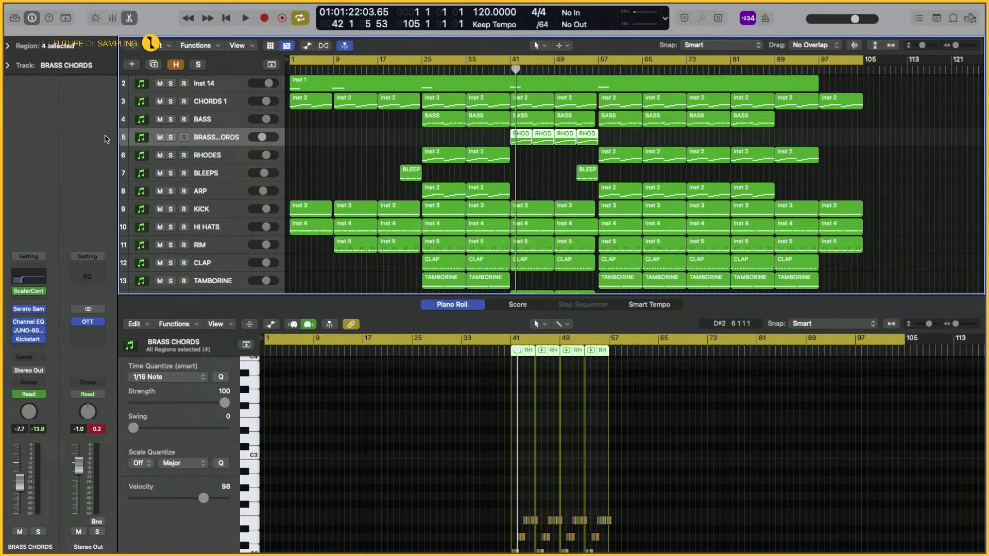
- Solo the BRASS CHORDS track, move the start of the cycle range to bar 41, and play from there
{"action": "left_click", "coordinate": [170, 138]}
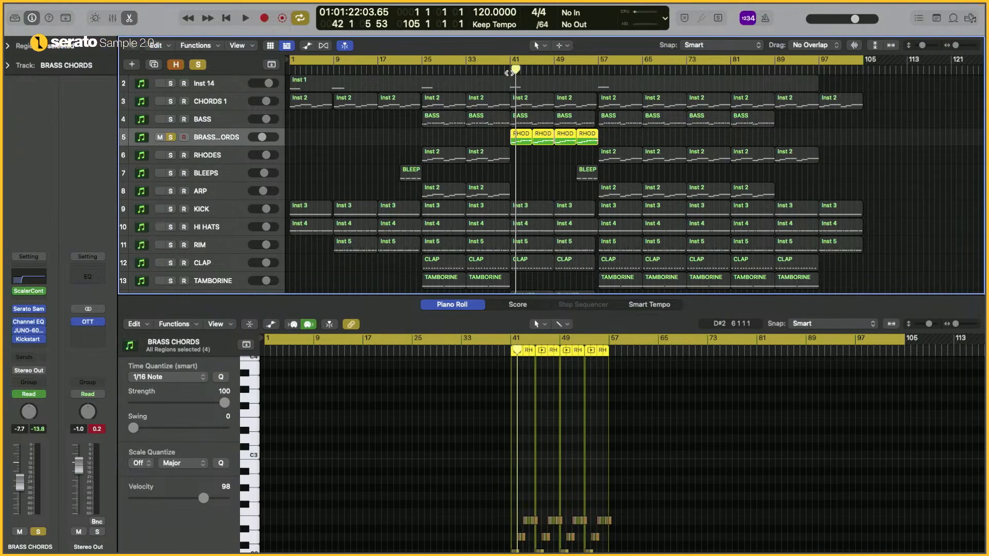
{"action": "left_click_drag", "start_coordinate": [289, 61], "coordinate": [512, 82]}
{"action": "key", "text": "space"}
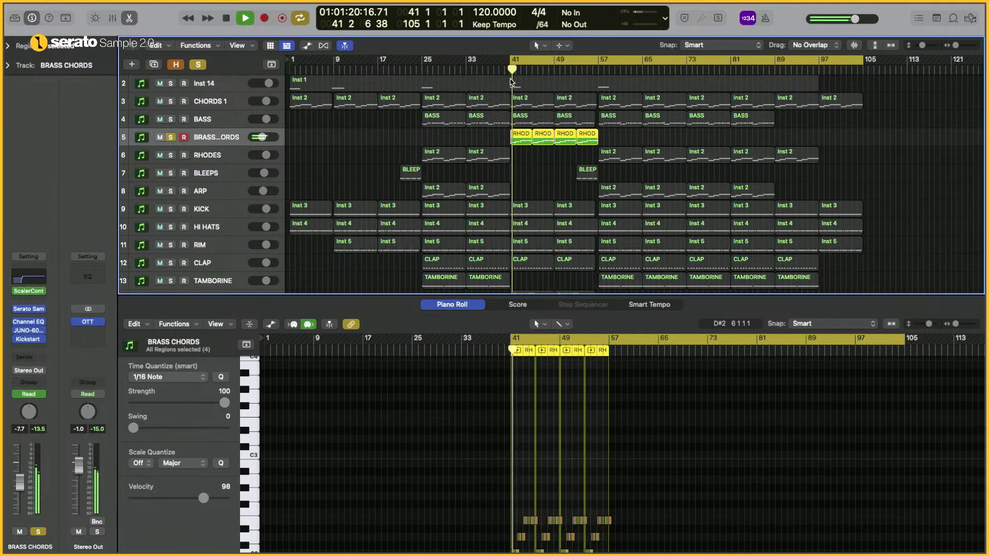
- Inspect the Serato Sample settings on the BRASS CHORDS track and unsolo the track to hear the full mix
{"action": "left_click", "coordinate": [29, 310]}
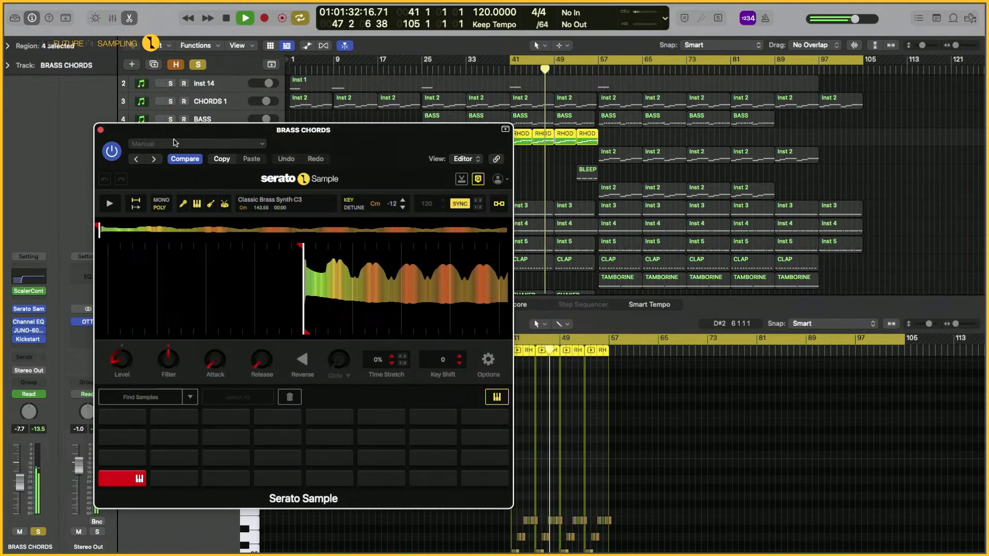
{"action": "left_click", "coordinate": [100, 130]}
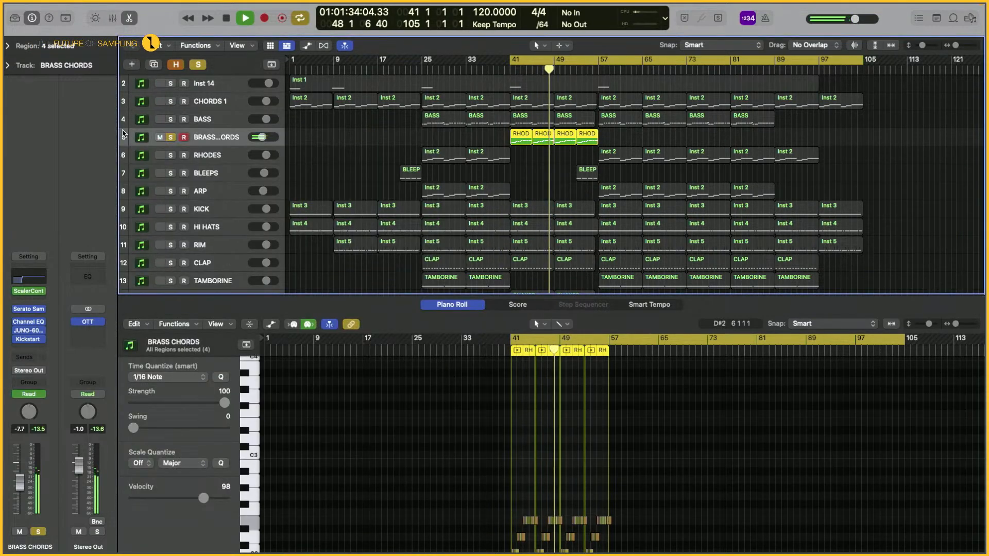
{"action": "left_click", "coordinate": [171, 137]}
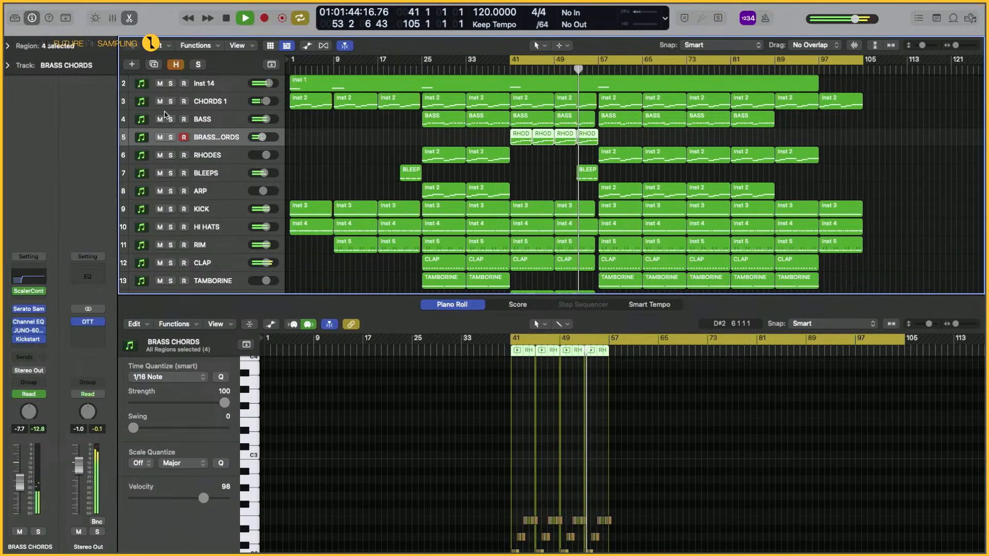
- Review the Cue 1 Filter automation on the CHORDS 1 and BRASS CHORDS tracks and hide the automation again
{"action": "key", "text": "a"}
{"action": "scroll", "coordinate": [490, 218], "scroll_direction": "down", "scroll_amount": 2}
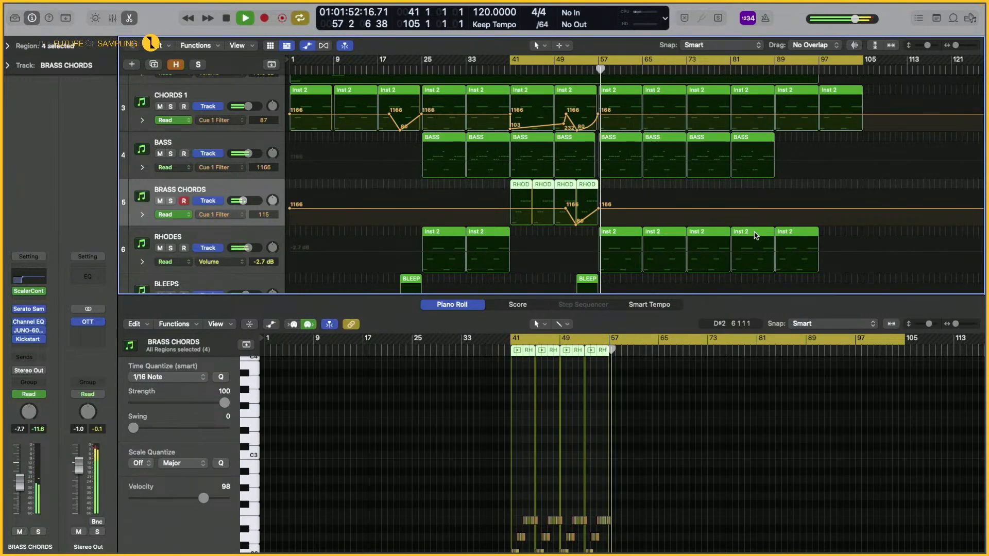
{"action": "key", "text": "a"}
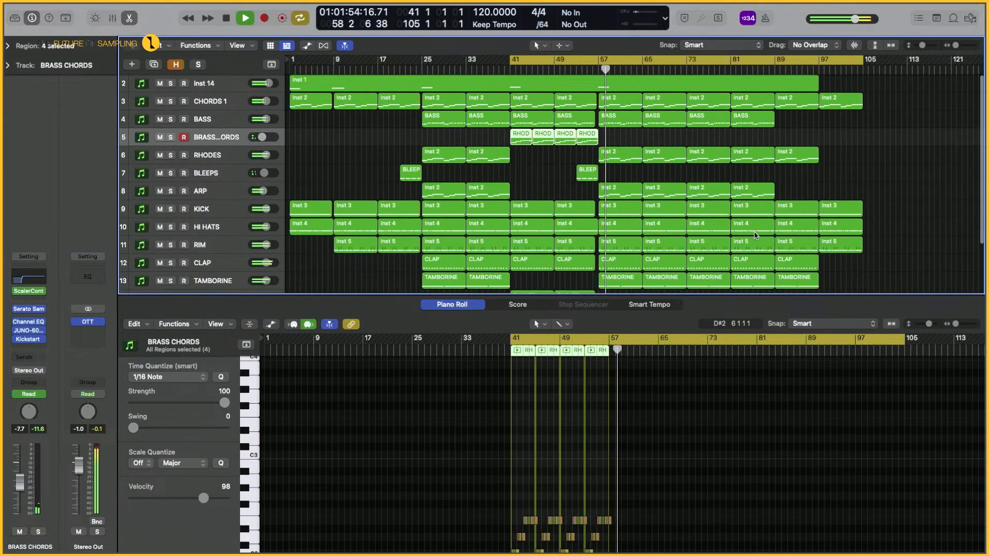
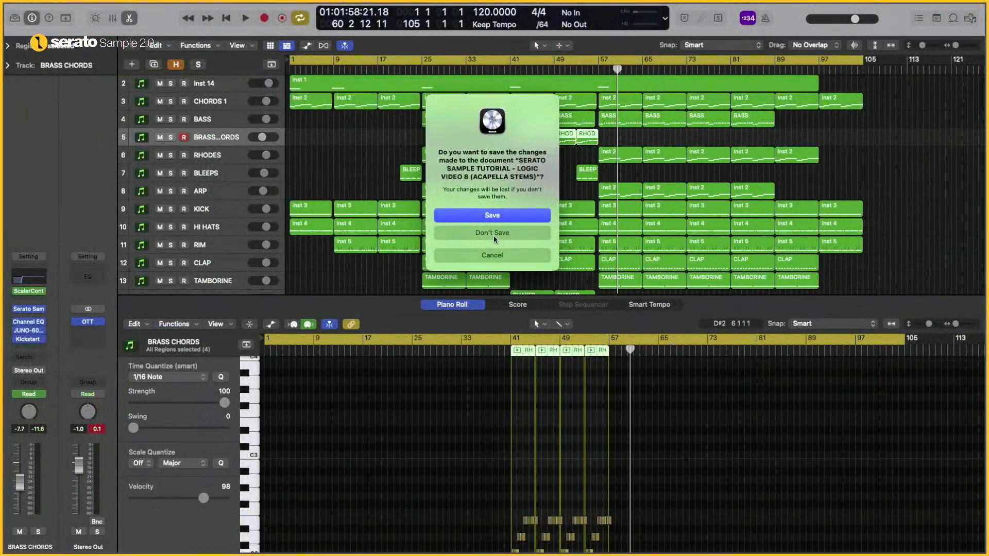
- Close the project without saving and create one Serato Sample software instrument track in a new project with the Library hidden
{"action": "left_click", "coordinate": [493, 233]}
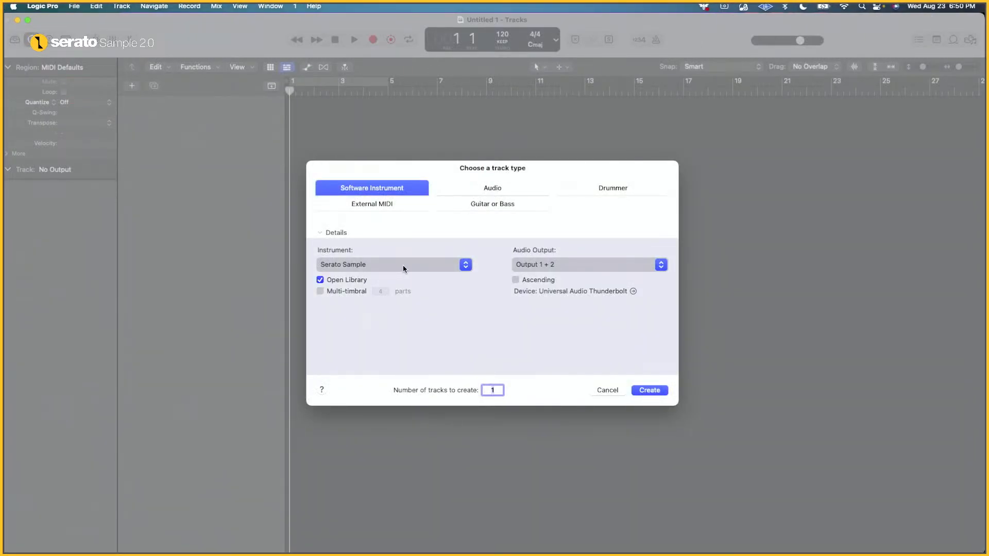
{"action": "left_click", "coordinate": [648, 393]}
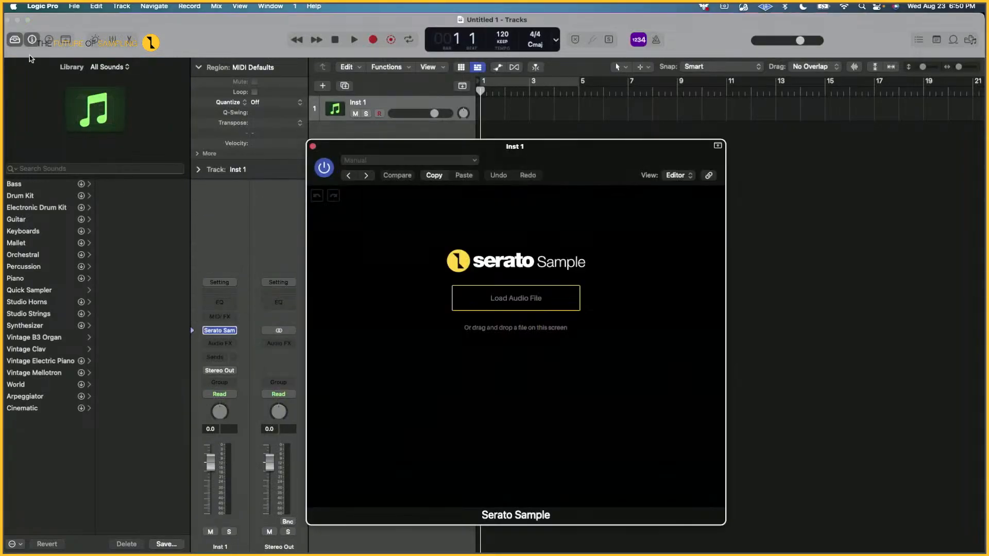
{"action": "left_click", "coordinate": [17, 41]}
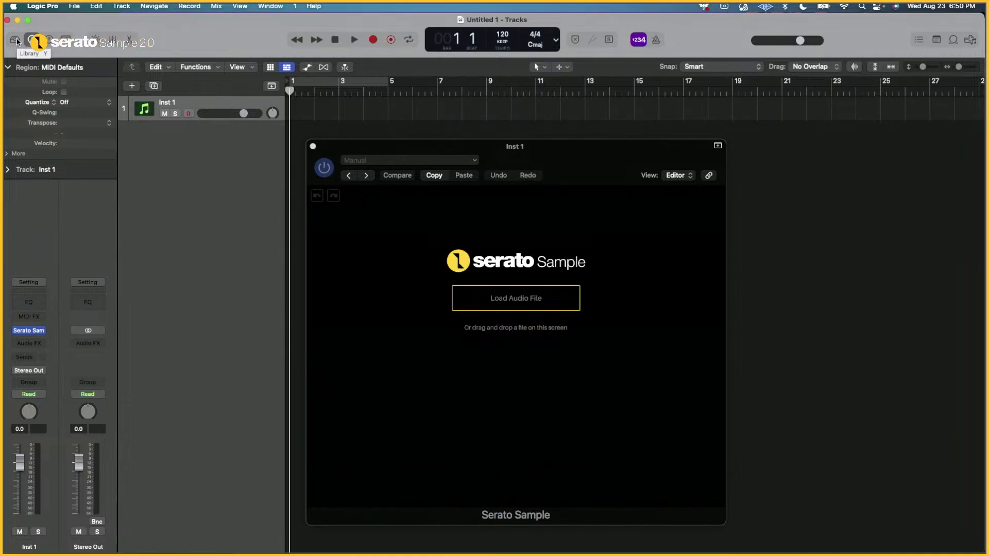
- Load the ES_Cosmic Candy WAV from Finder's LIVE STREAM SAMPLES folder into Serato Sample and make the Logic Pro window full screen
{"action": "key", "text": "super+Tab"}
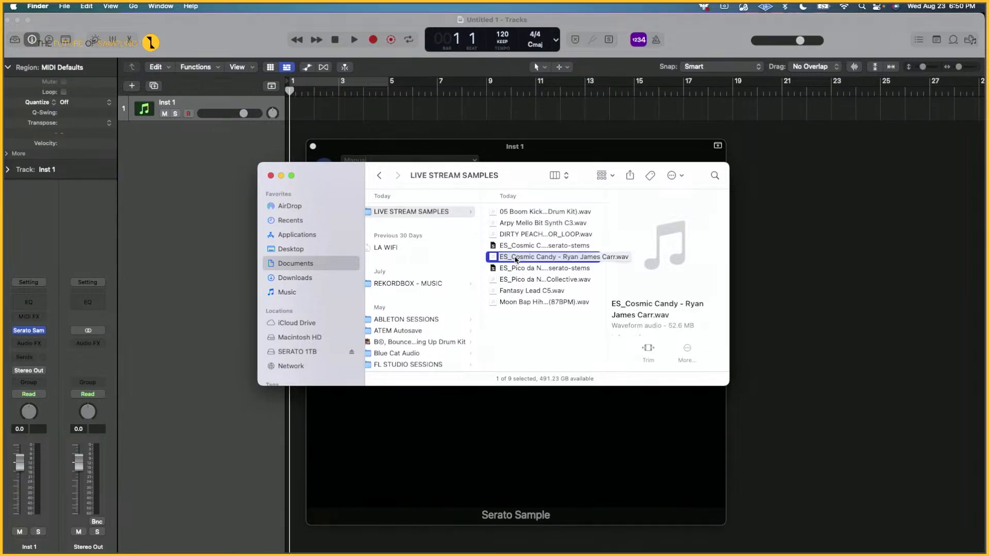
{"action": "left_click", "coordinate": [516, 260]}
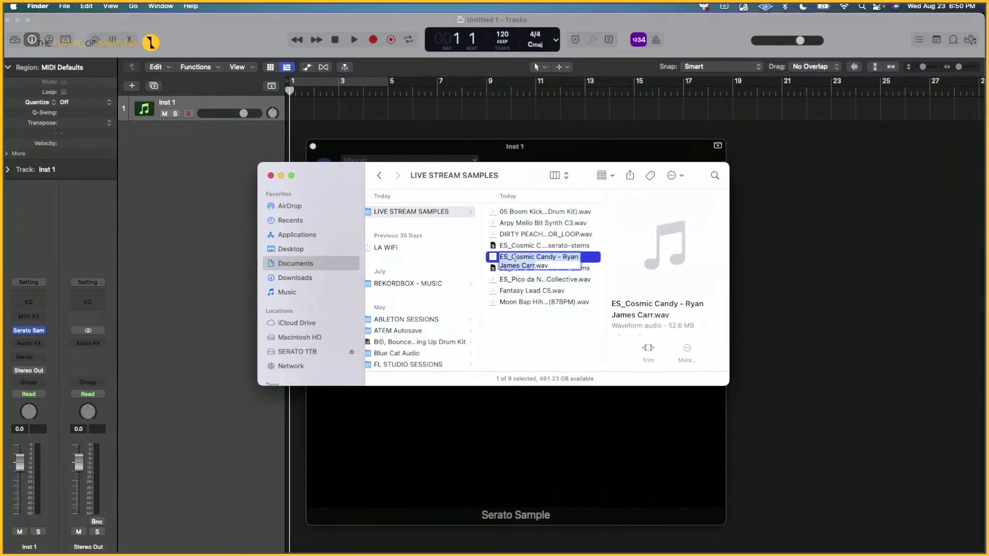
{"action": "left_click", "coordinate": [492, 260]}
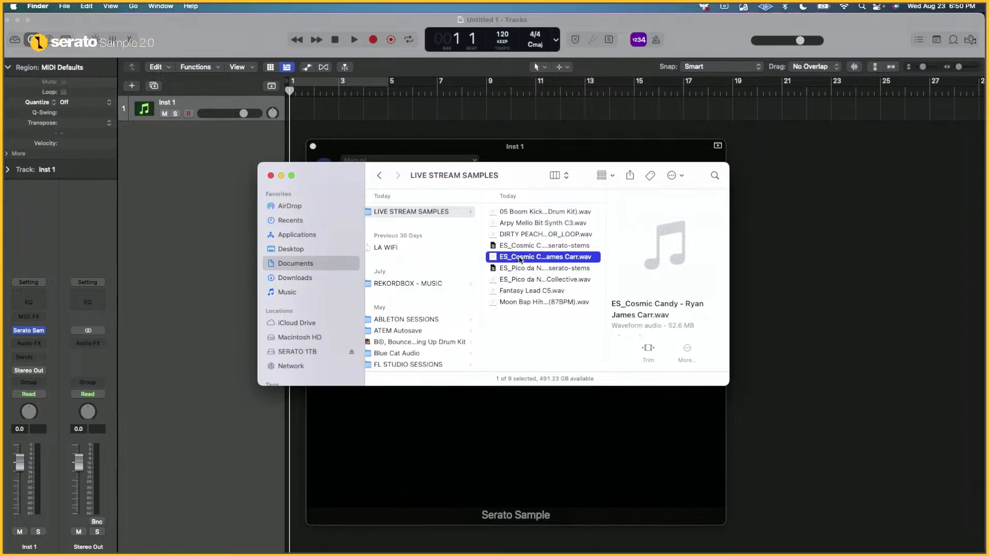
{"action": "left_click_drag", "start_coordinate": [501, 383], "coordinate": [487, 412]}
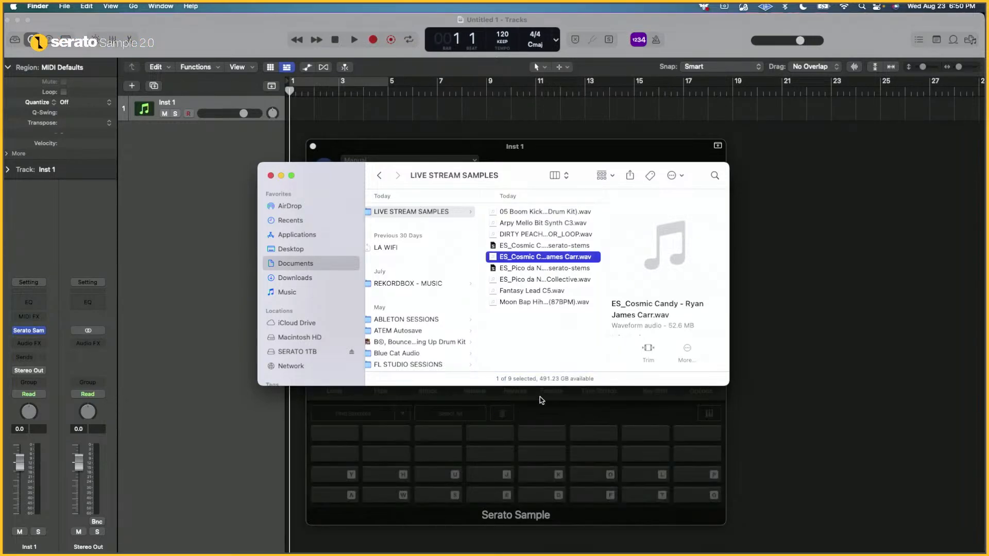
{"action": "left_click", "coordinate": [629, 147]}
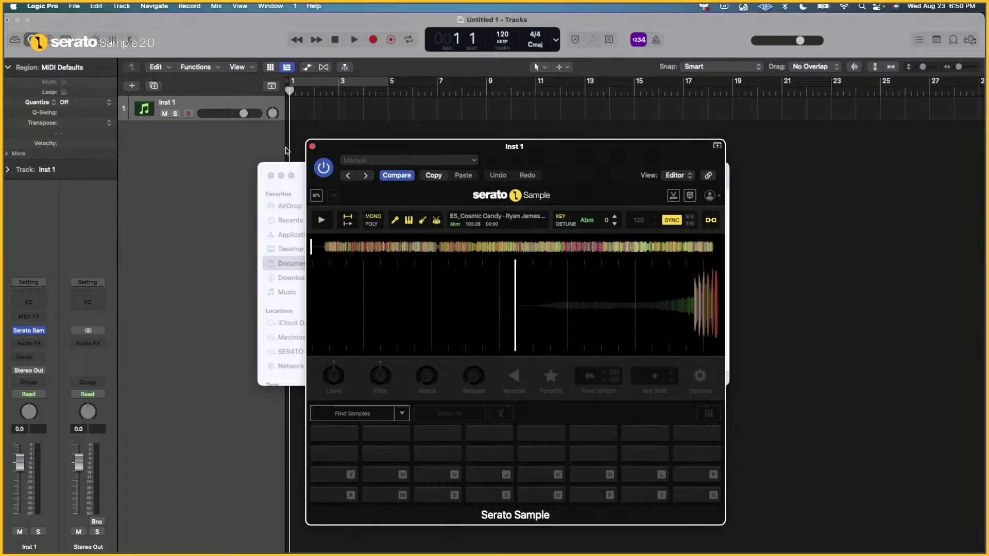
{"action": "left_click", "coordinate": [264, 153]}
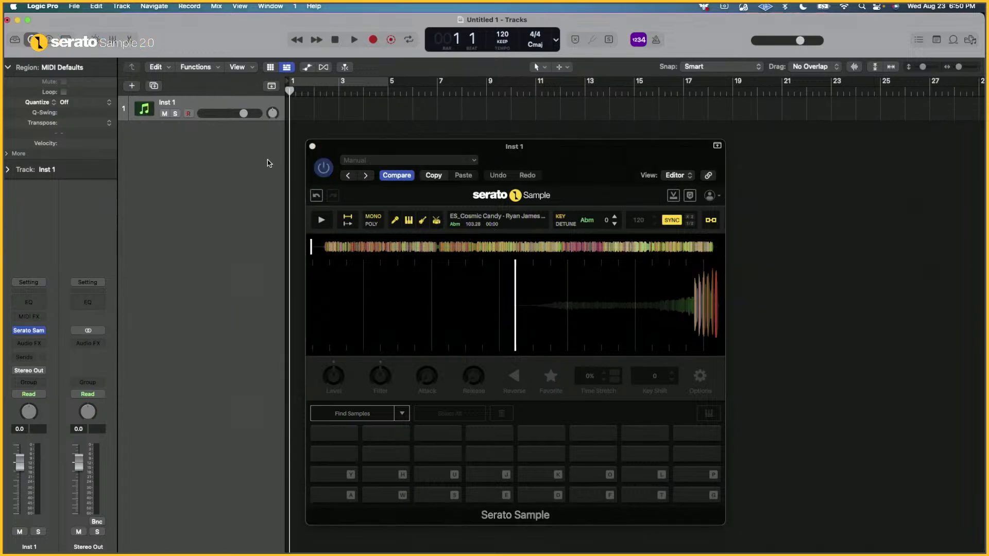
{"action": "left_click", "coordinate": [27, 21]}
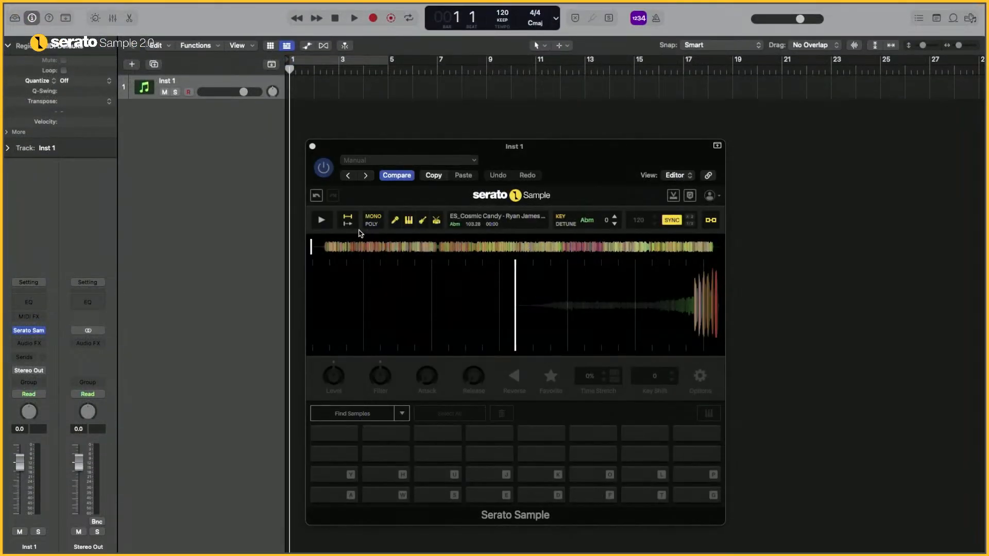
- Play the loaded sample, set the project tempo to 95 BPM and replay the section from about 00:27
{"action": "left_click", "coordinate": [322, 220]}
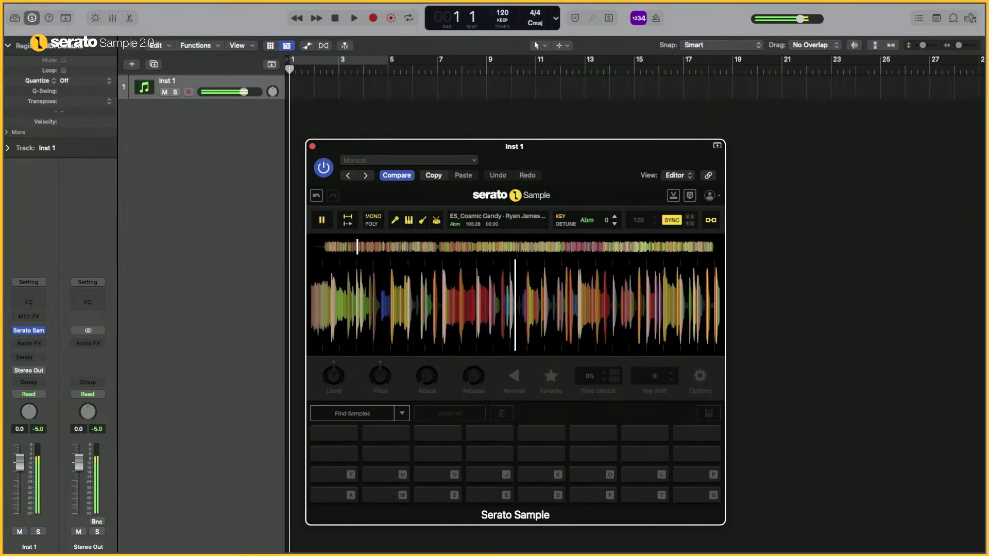
{"action": "left_click_drag", "start_coordinate": [501, 12], "coordinate": [499, 64]}
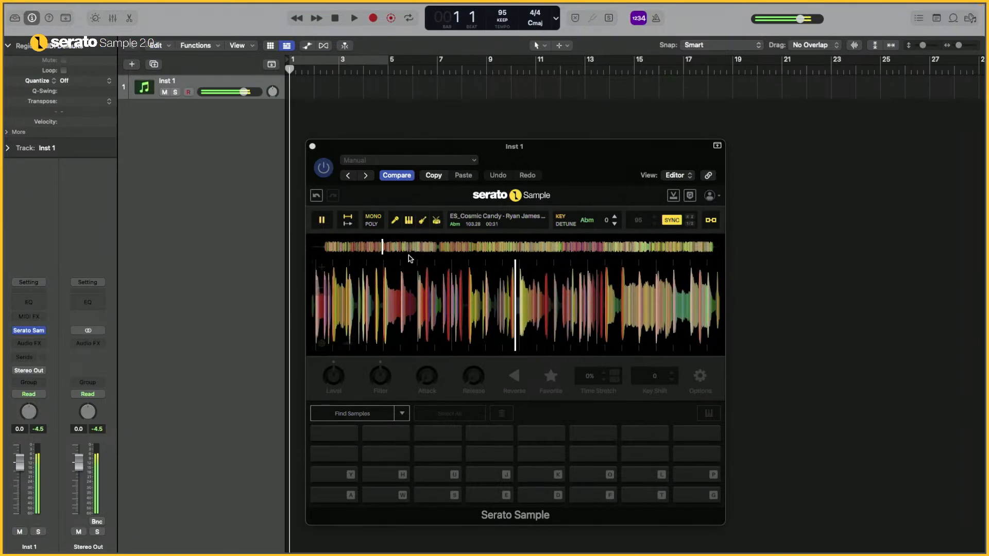
{"action": "left_click", "coordinate": [373, 249]}
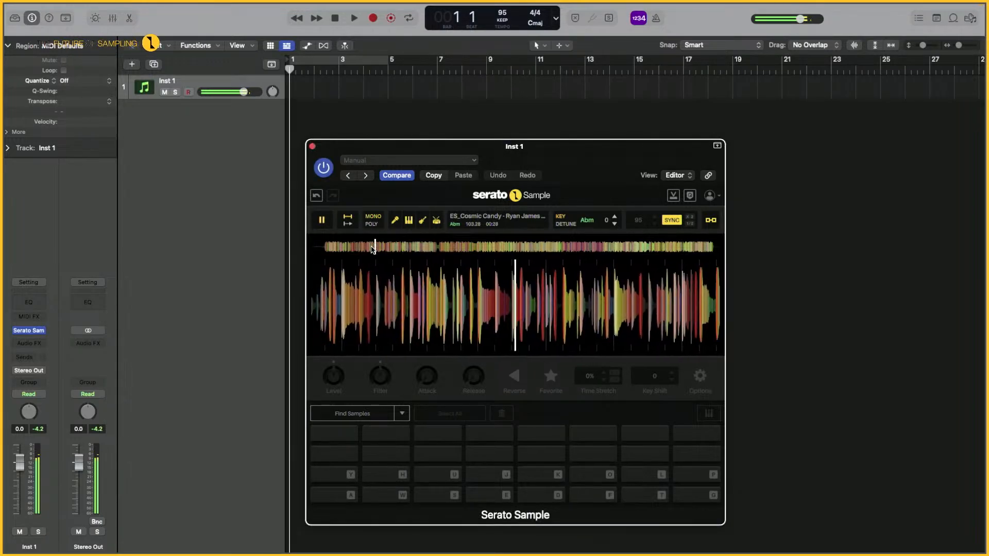
- Turn off the bass, melody and vocal stems of the playing sample so that only its drums are heard
{"action": "left_click", "coordinate": [421, 221]}
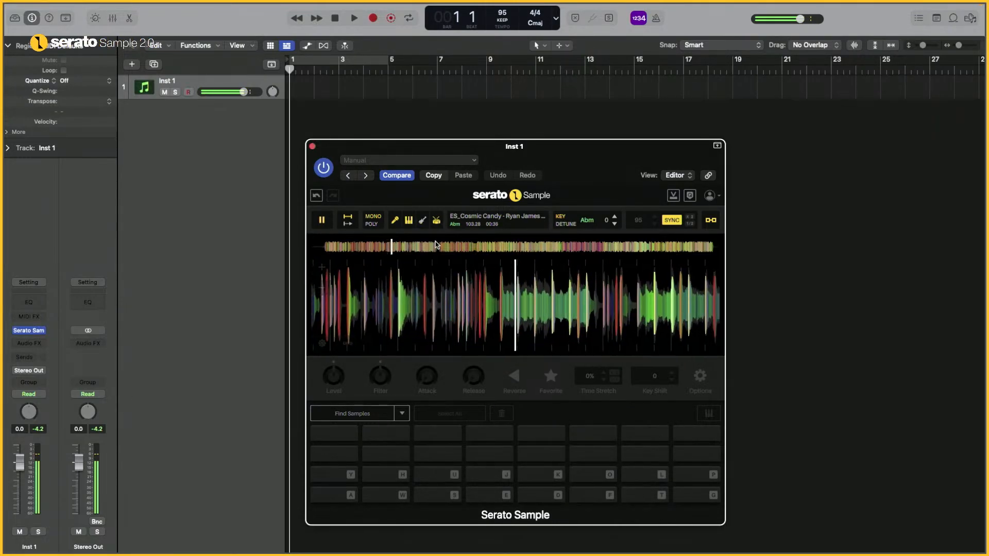
{"action": "left_click", "coordinate": [381, 247]}
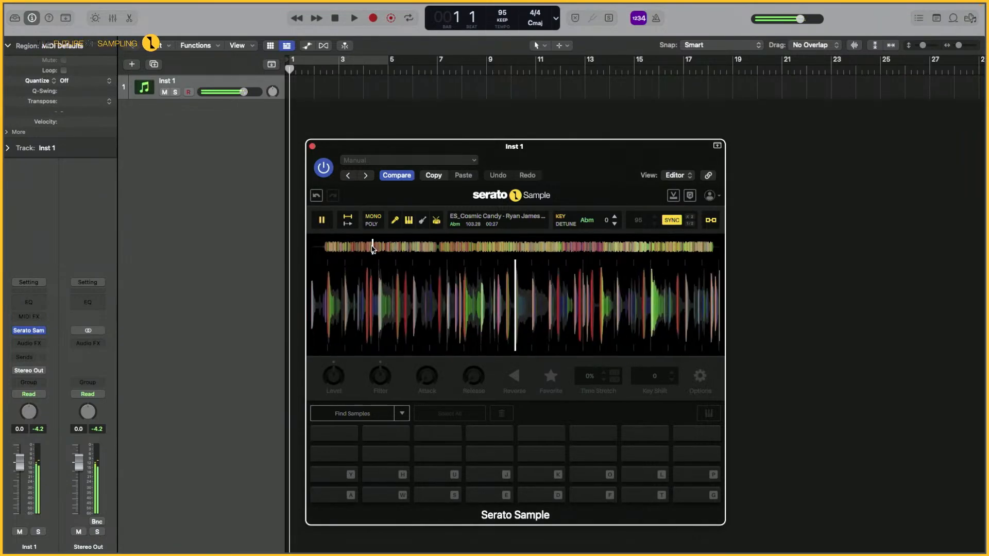
{"action": "left_click", "coordinate": [407, 224]}
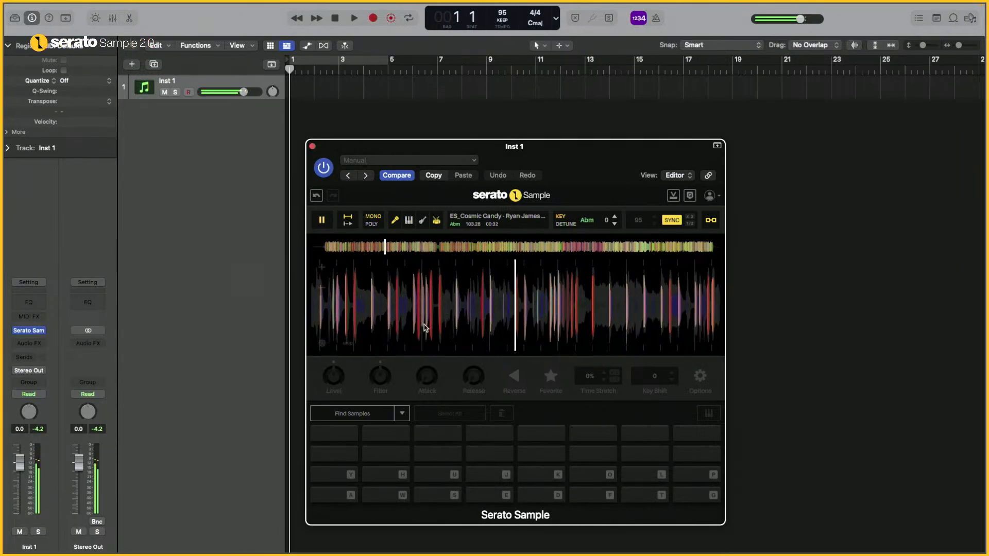
{"action": "left_click", "coordinate": [371, 247]}
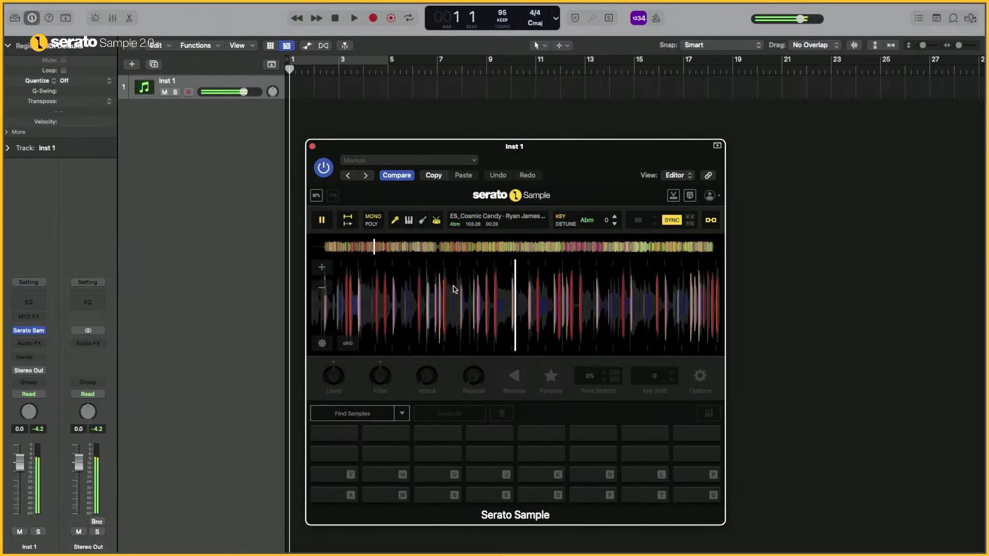
{"action": "left_click", "coordinate": [395, 221]}
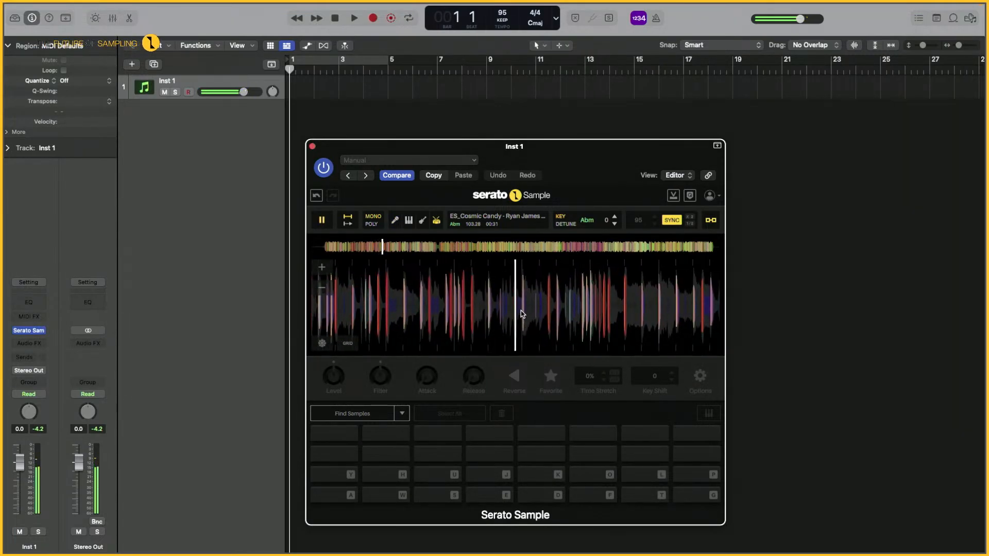
- Pause the sample and align its playhead precisely with the start of the drum hit at about 00:30
{"action": "left_click_drag", "start_coordinate": [489, 311], "coordinate": [562, 311]}
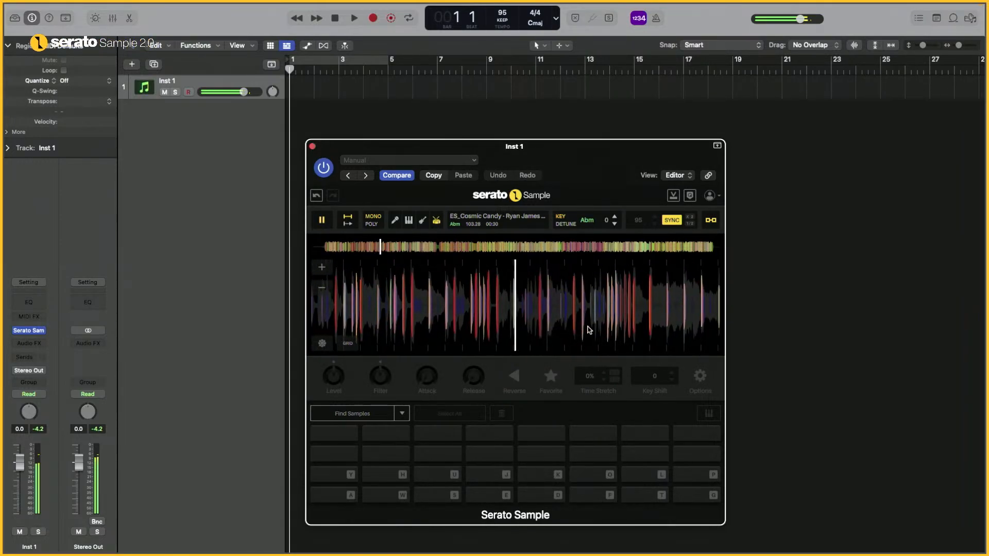
{"action": "left_click_drag", "start_coordinate": [490, 315], "coordinate": [571, 331]}
{"action": "left_click", "coordinate": [319, 220]}
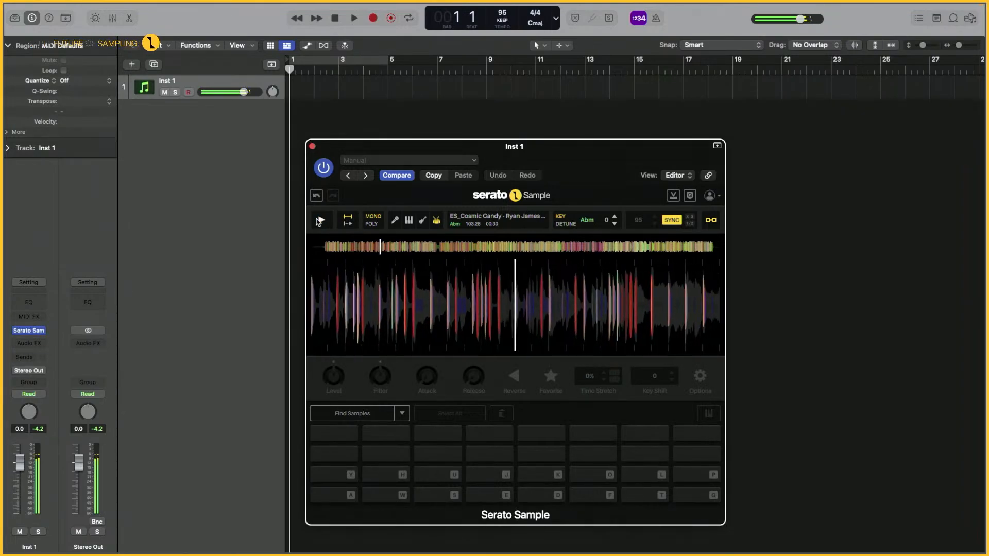
{"action": "left_click_drag", "start_coordinate": [534, 294], "coordinate": [553, 297]}
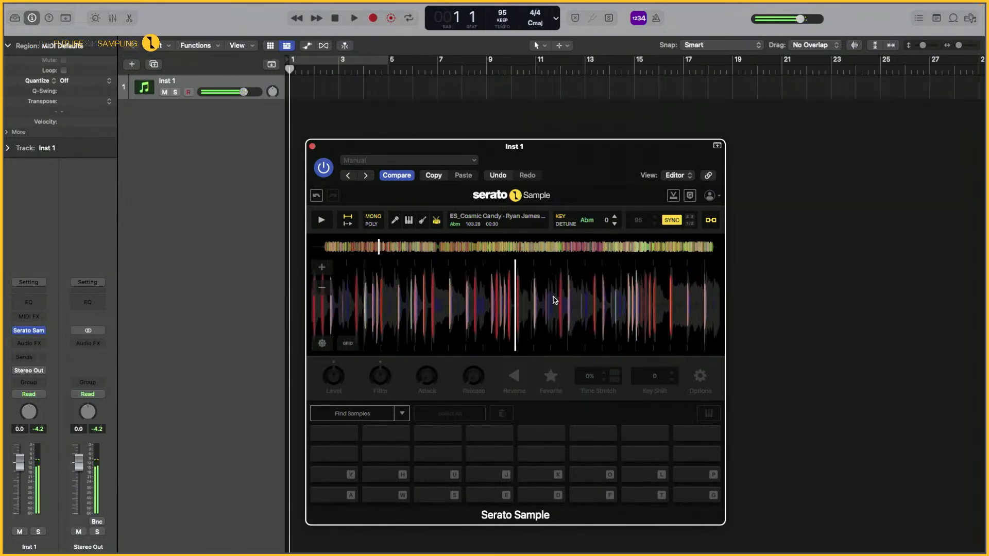
{"action": "scroll", "coordinate": [553, 297], "scroll_direction": "up", "scroll_amount": 3}
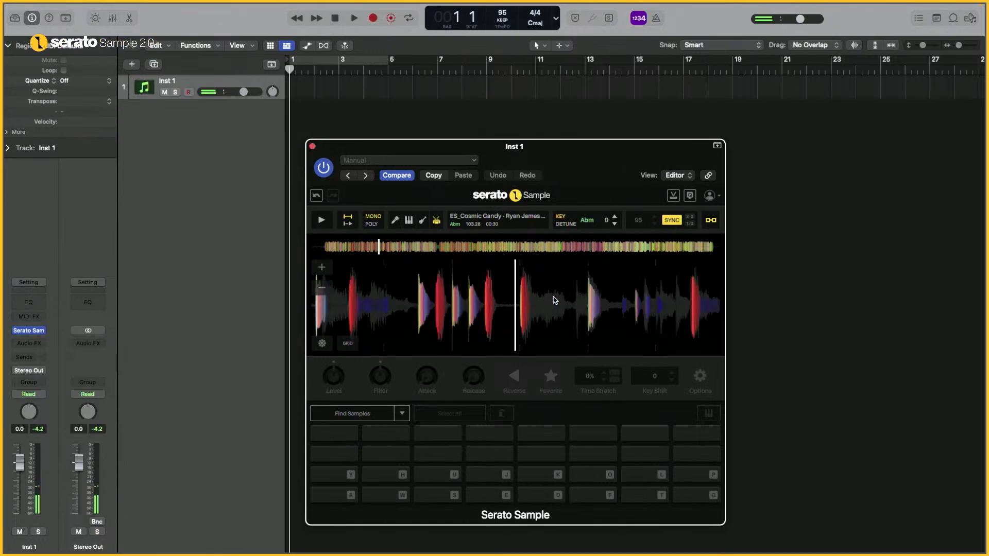
{"action": "scroll", "coordinate": [553, 297], "scroll_direction": "up", "scroll_amount": 2}
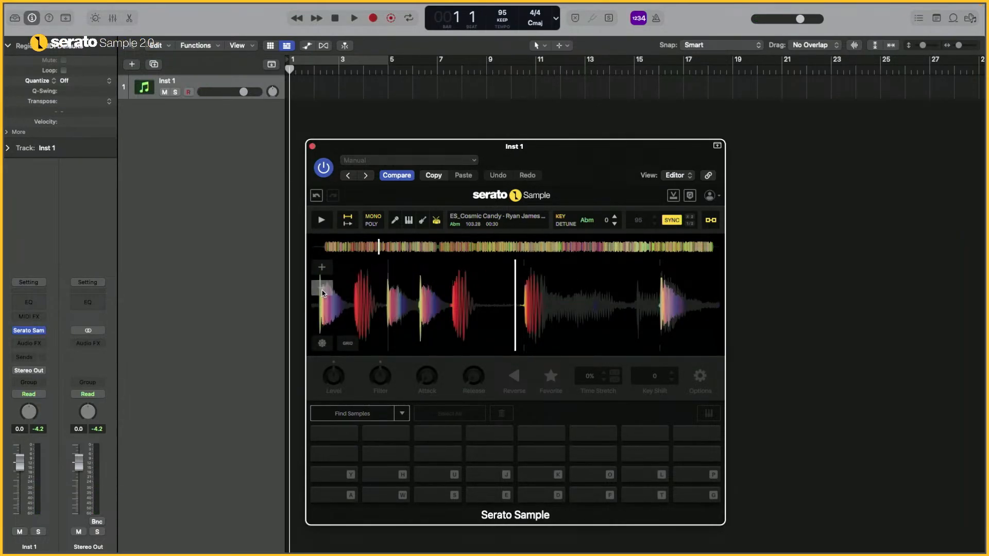
{"action": "left_click_drag", "start_coordinate": [563, 331], "coordinate": [555, 330]}
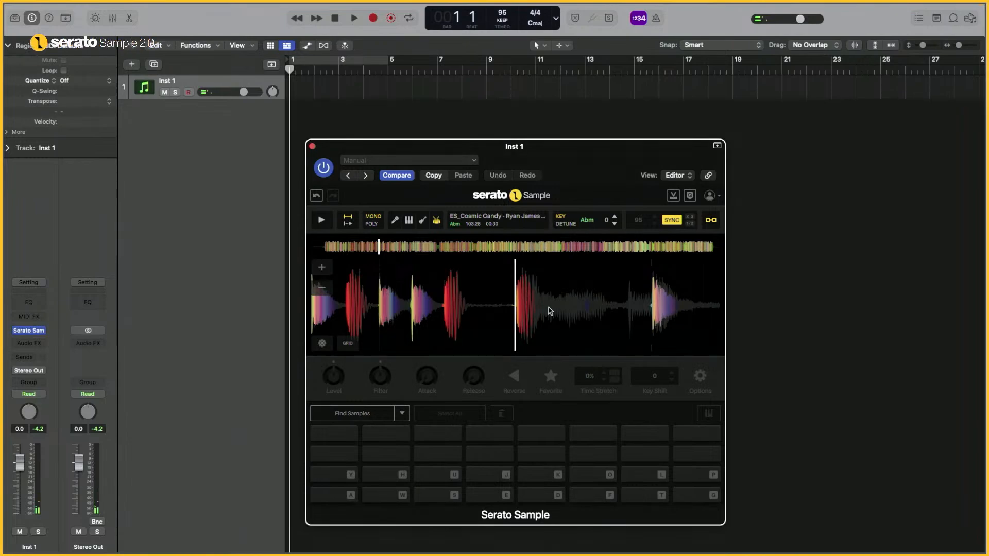
- Set a cue point at the playhead on pad A and audition the drum loop from that pad
{"action": "key", "text": "a"}
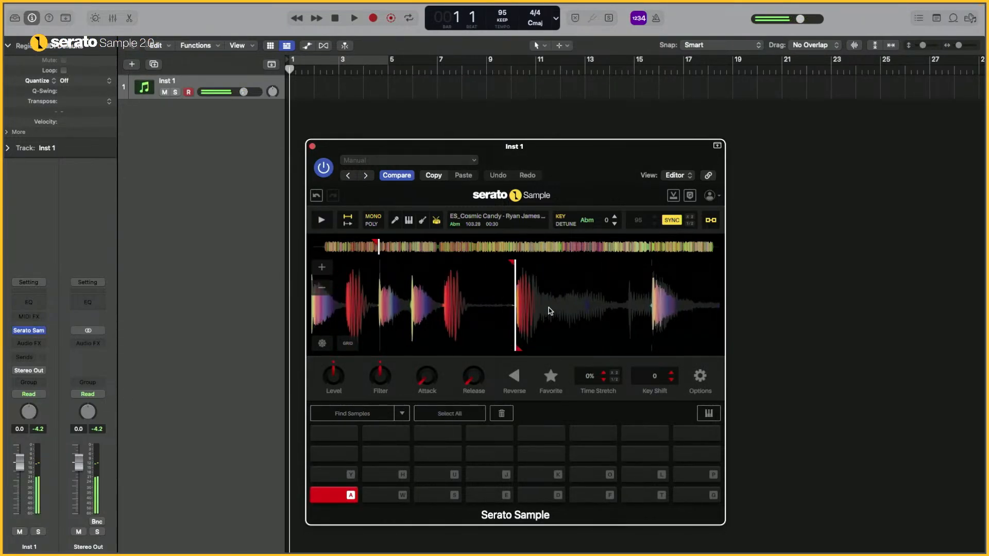
{"action": "key", "text": "a"}
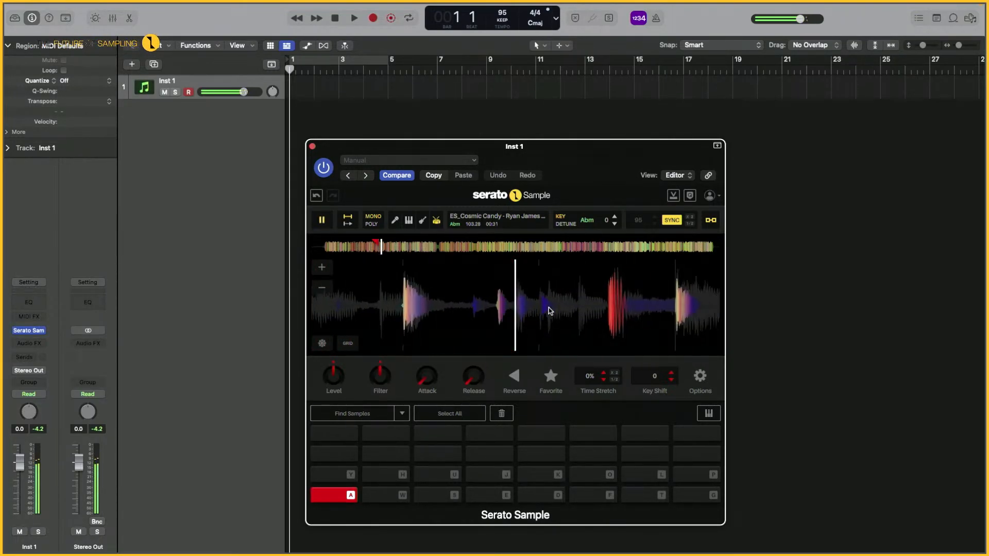
{"action": "key", "text": "a"}
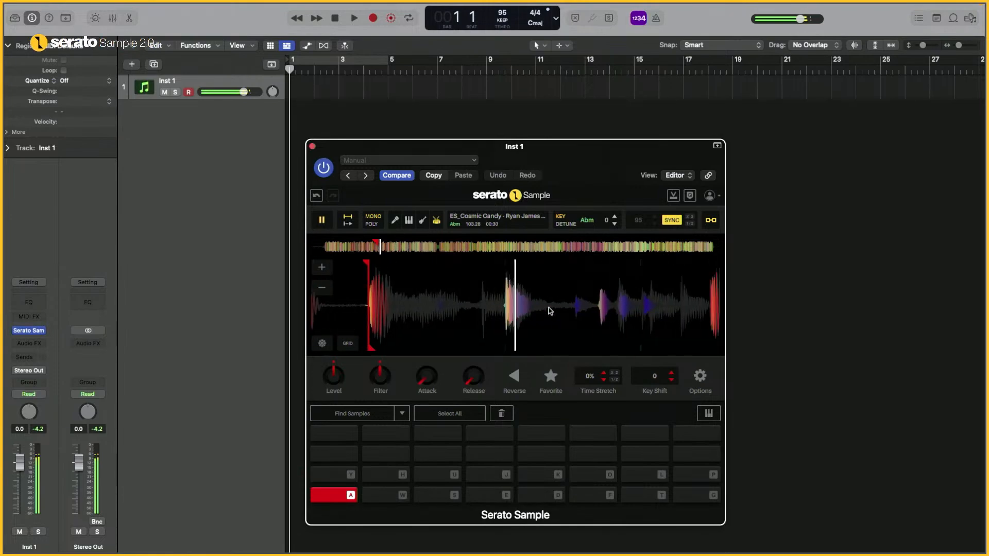
{"action": "key", "text": "a"}
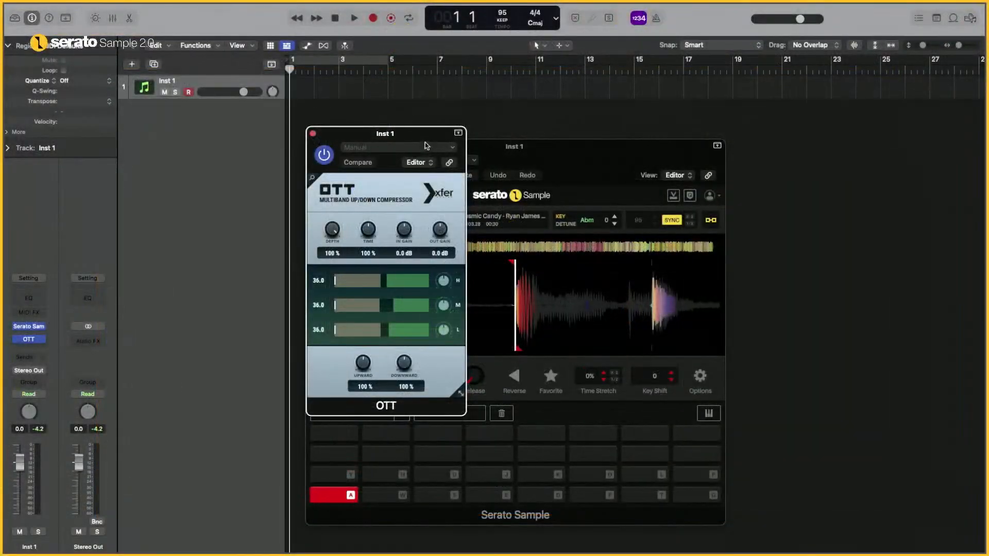
- Place the OTT compressor window beside the Serato Sample window so both are fully visible
{"action": "left_click_drag", "start_coordinate": [425, 146], "coordinate": [250, 156]}
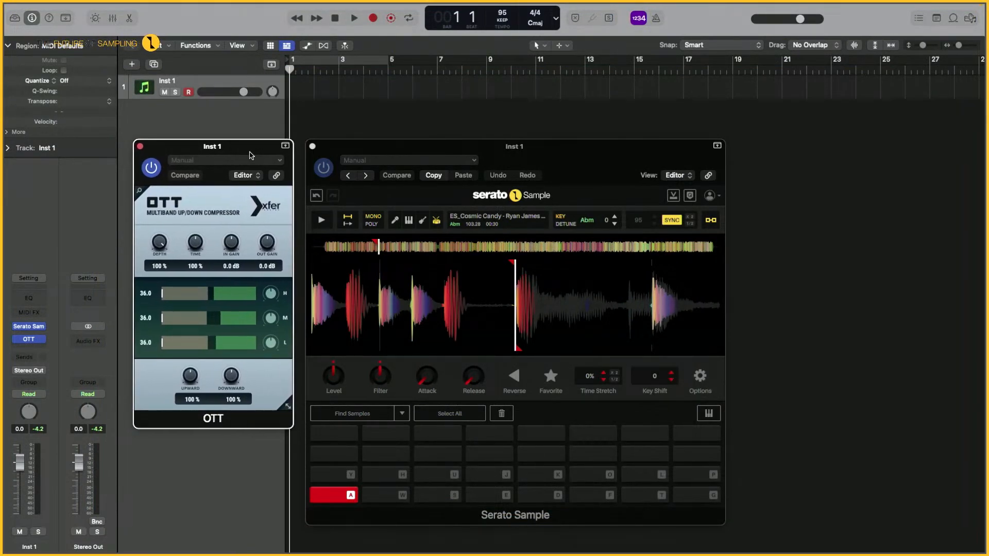
- Set OTT's depth to 23 % and output gain to 7.1 dB while auditioning the pad A drum loop, and close its window
{"action": "key", "text": "a"}
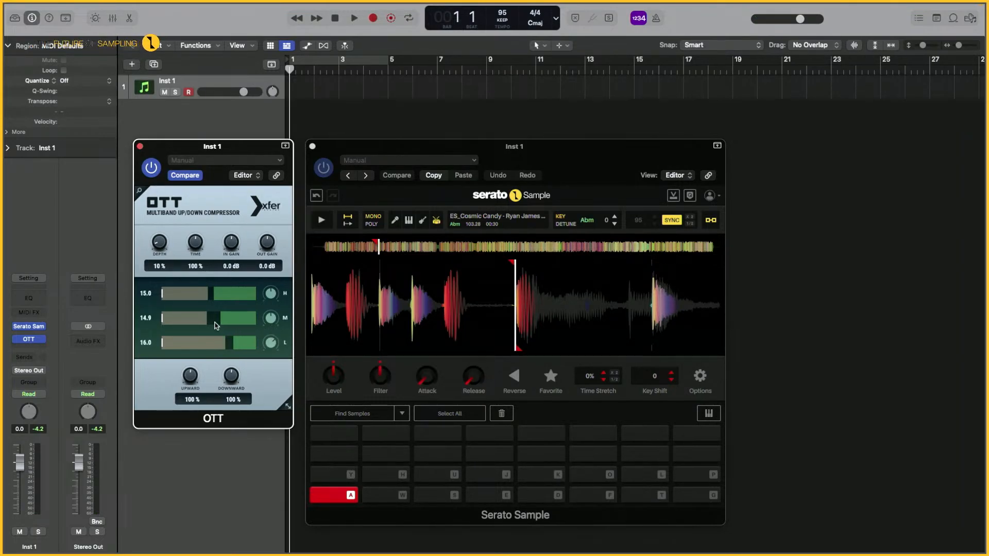
{"action": "key", "text": "a"}
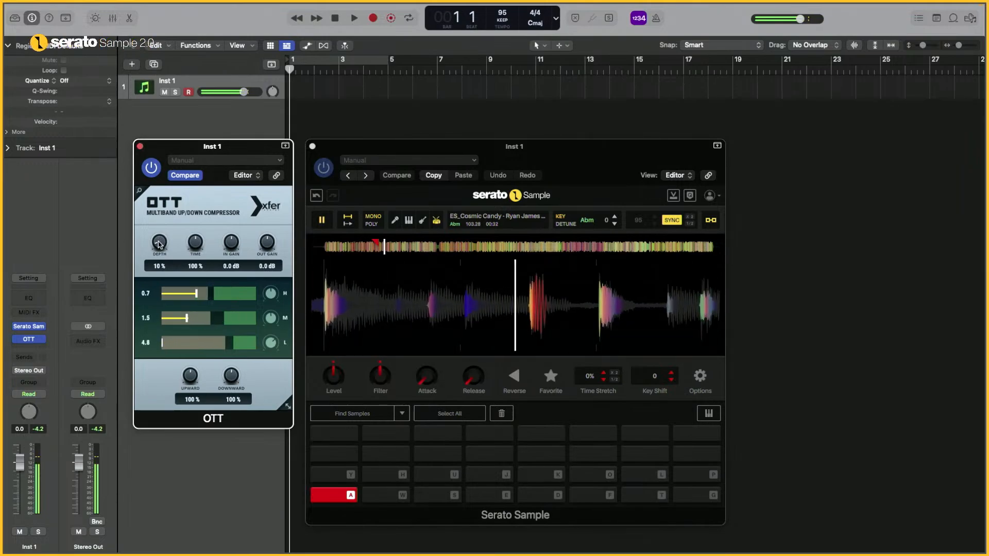
{"action": "left_click_drag", "start_coordinate": [159, 239], "coordinate": [157, 239]}
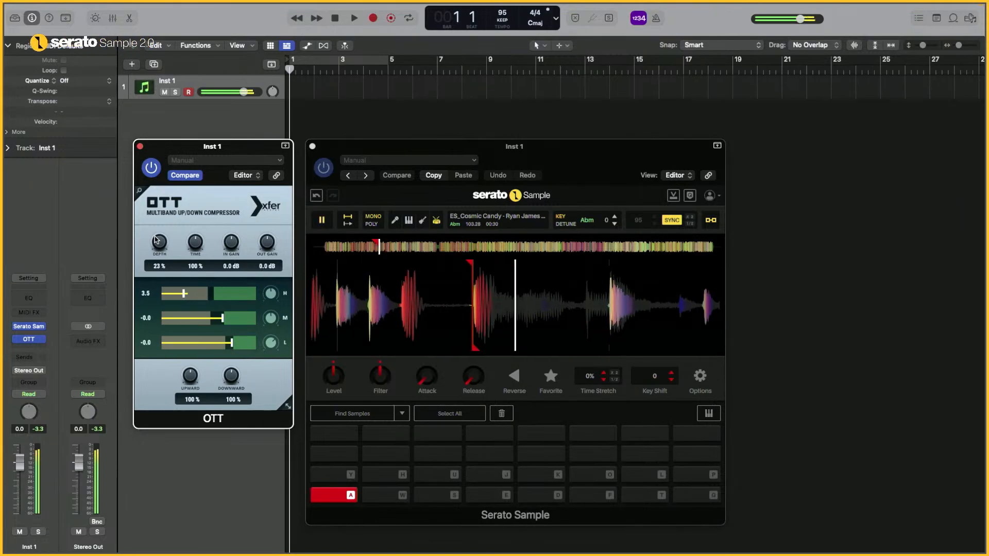
{"action": "left_click_drag", "start_coordinate": [267, 249], "coordinate": [268, 240]}
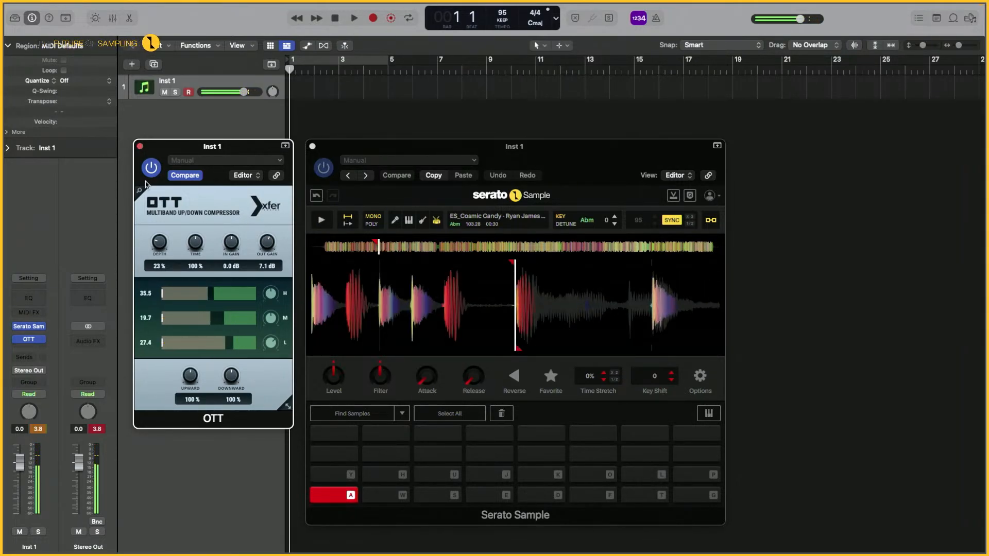
{"action": "left_click", "coordinate": [139, 146]}
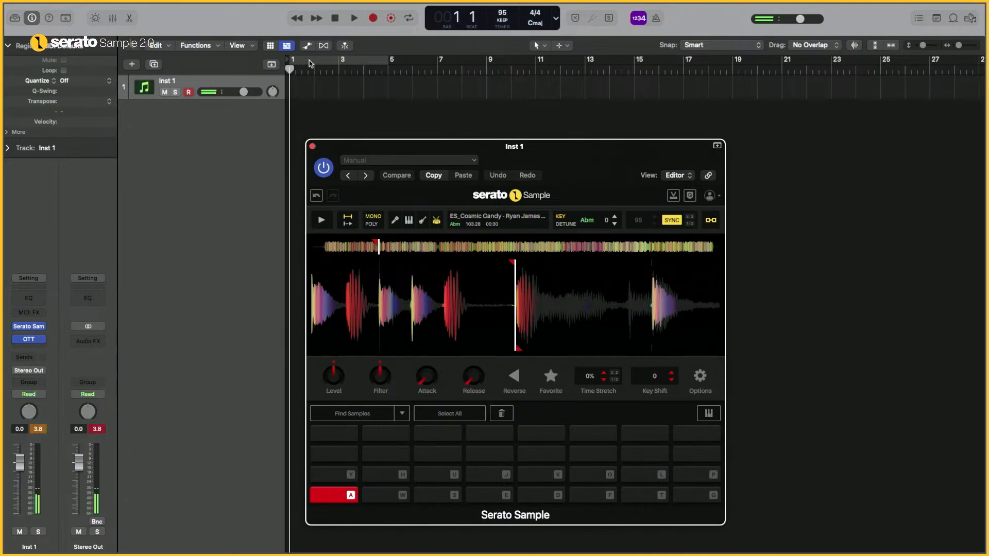
- Turn on cycling for the first four bars and open the recorded Inst 1 region in the Piano Roll
{"action": "left_click", "coordinate": [308, 57]}
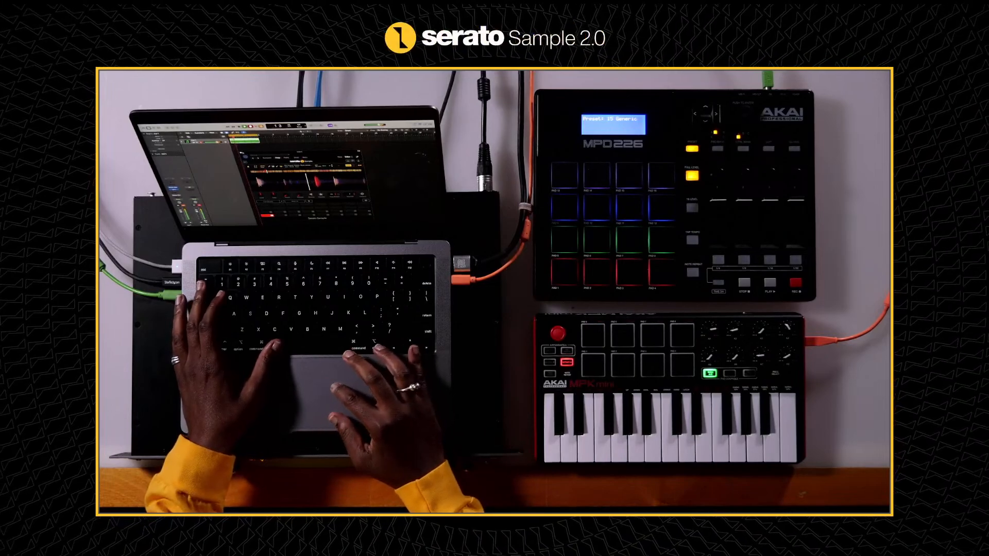
{"action": "left_click", "coordinate": [240, 153]}
{"action": "double_click", "coordinate": [242, 141]}
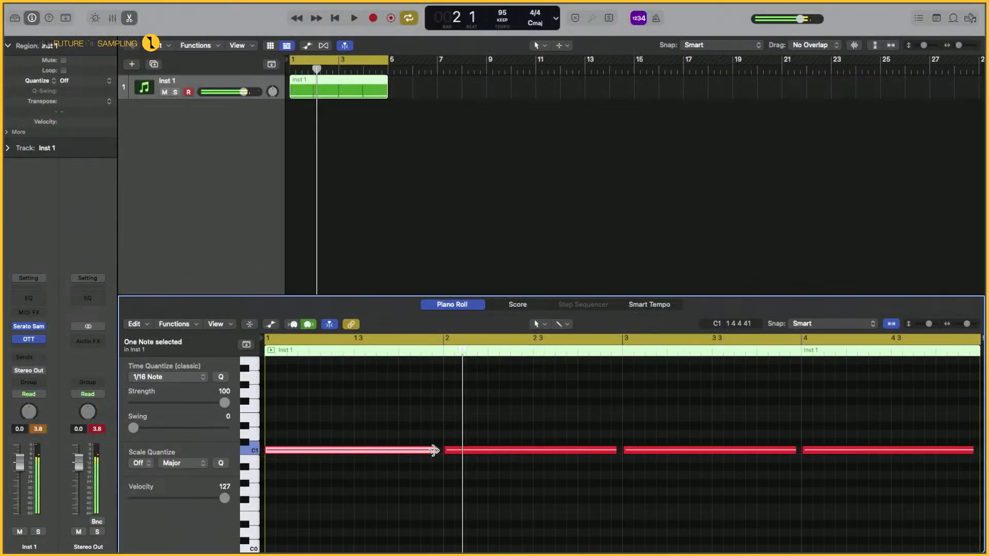
- Lengthen the four C1 notes to fill their bars without gaps, and check the loop in playback
{"action": "mouse_move", "coordinate": [434, 450]}
{"action": "left_mouse_down"}
{"action": "mouse_move", "coordinate": [463, 452]}
{"action": "mouse_move", "coordinate": [444, 452]}
{"action": "left_mouse_up"}
{"action": "left_click_drag", "start_coordinate": [615, 450], "coordinate": [621, 451]}
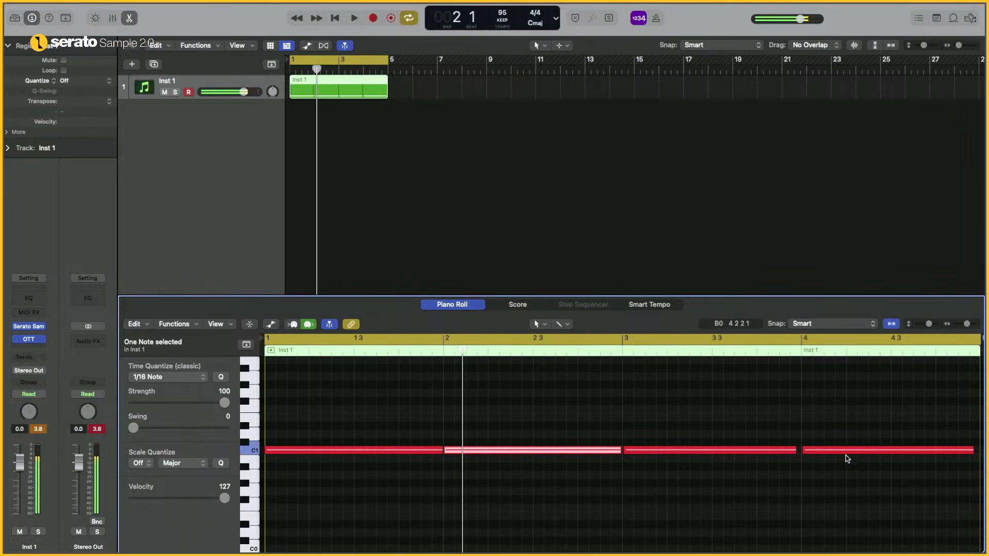
{"action": "left_click_drag", "start_coordinate": [793, 452], "coordinate": [800, 452]}
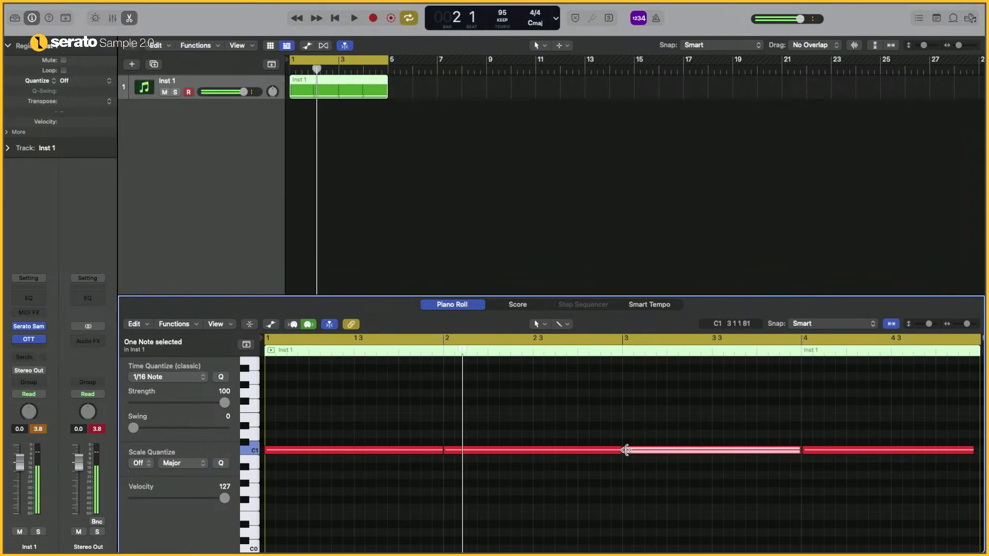
{"action": "left_click_drag", "start_coordinate": [626, 450], "coordinate": [623, 451]}
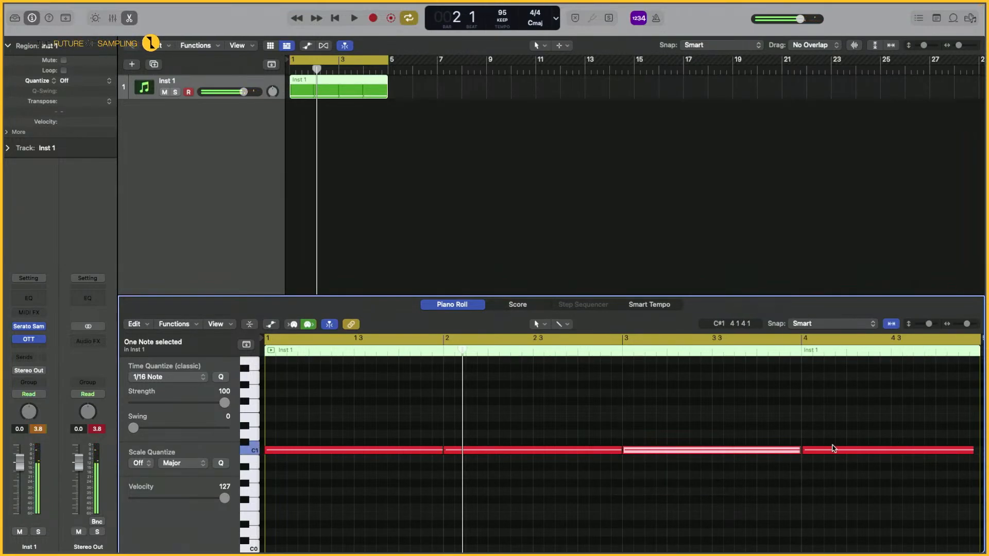
{"action": "left_click_drag", "start_coordinate": [799, 450], "coordinate": [802, 451]}
{"action": "left_click_drag", "start_coordinate": [974, 452], "coordinate": [838, 470]}
{"action": "scroll", "coordinate": [667, 479], "scroll_direction": "left", "scroll_amount": 3}
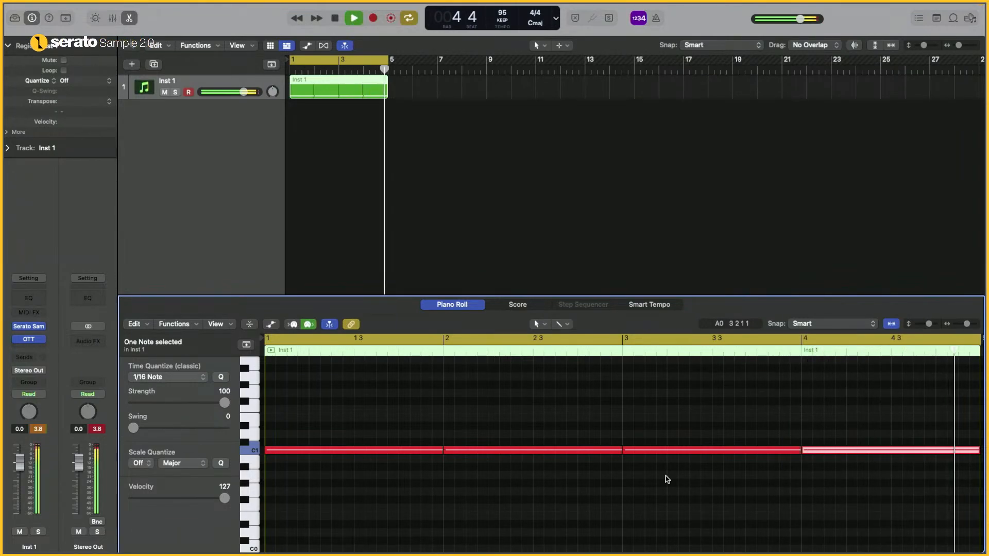
{"action": "key", "text": "space"}
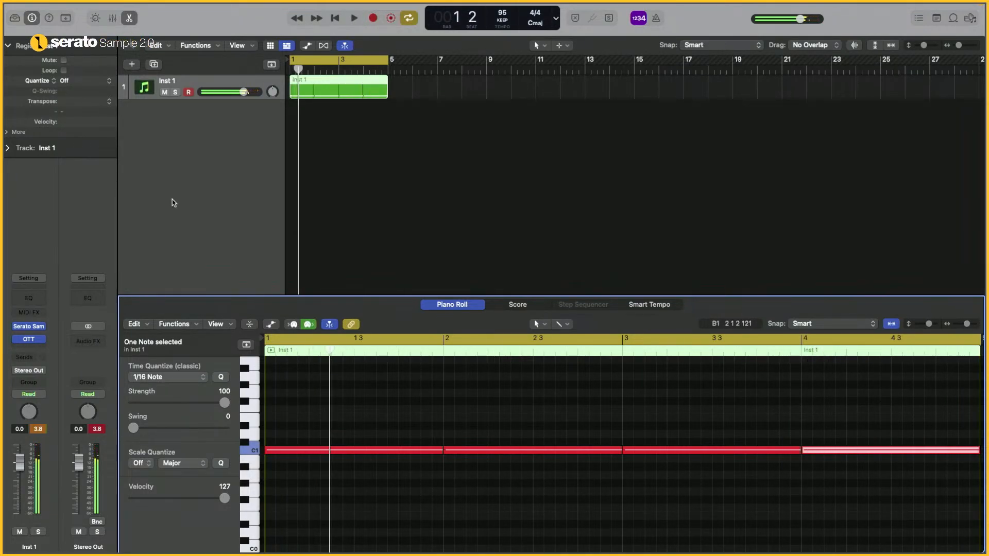
- Create one new software instrument track with Serato Sample as its instrument
{"action": "left_click", "coordinate": [208, 83]}
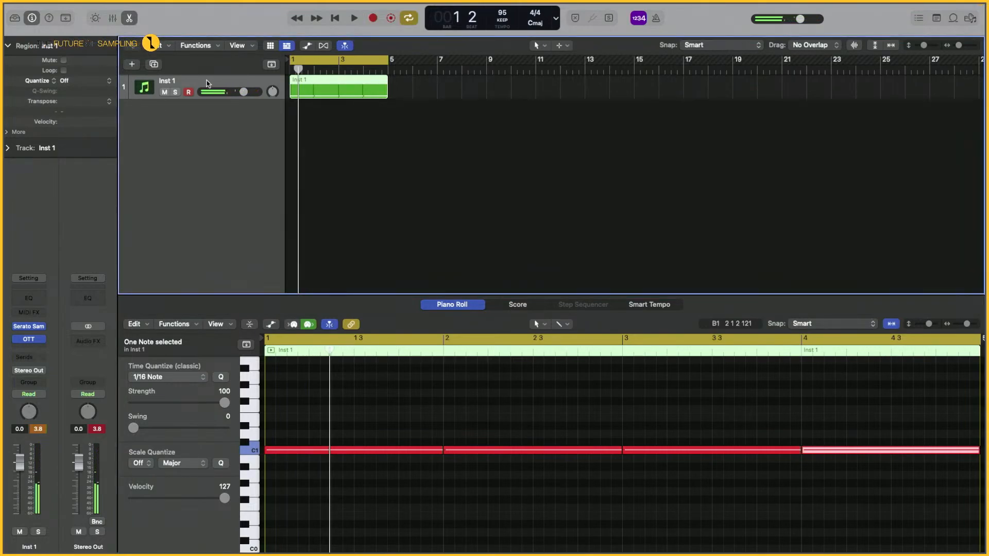
{"action": "left_click", "coordinate": [132, 66]}
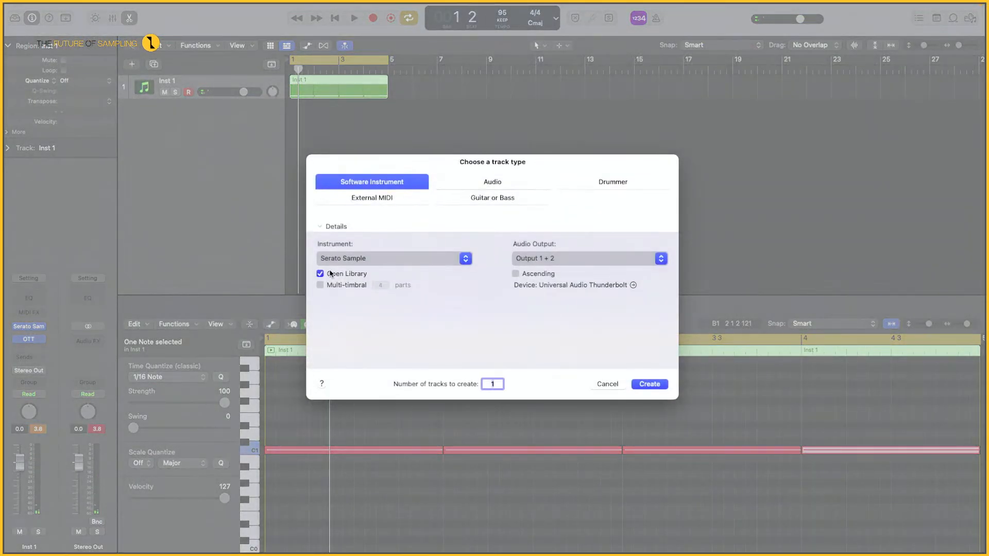
{"action": "left_click", "coordinate": [649, 385]}
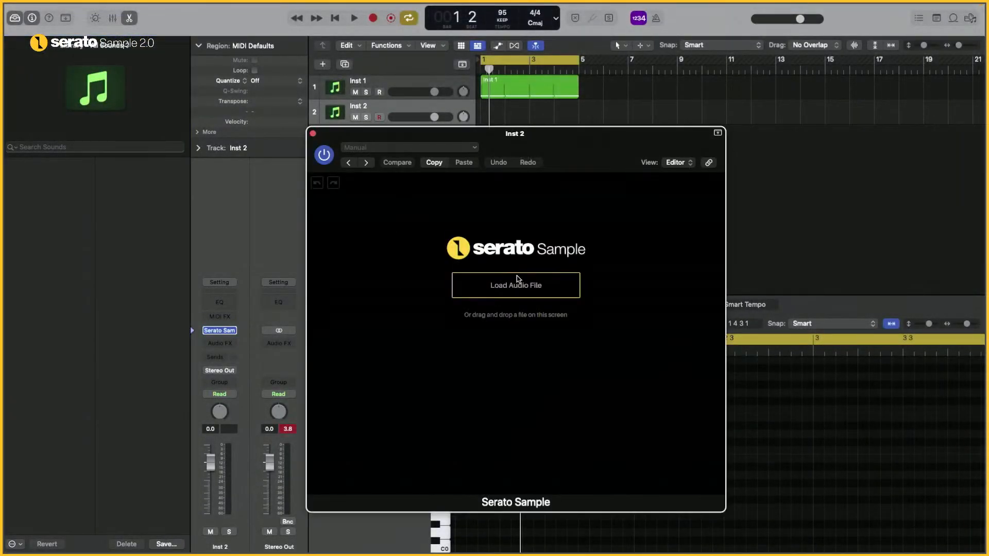
- Load ES_Pico da Neblina - El Flaco Collective.wav from the LIVE STREAM SAMPLES folder into the new Serato Sample and preview it
{"action": "key", "text": "super+Tab"}
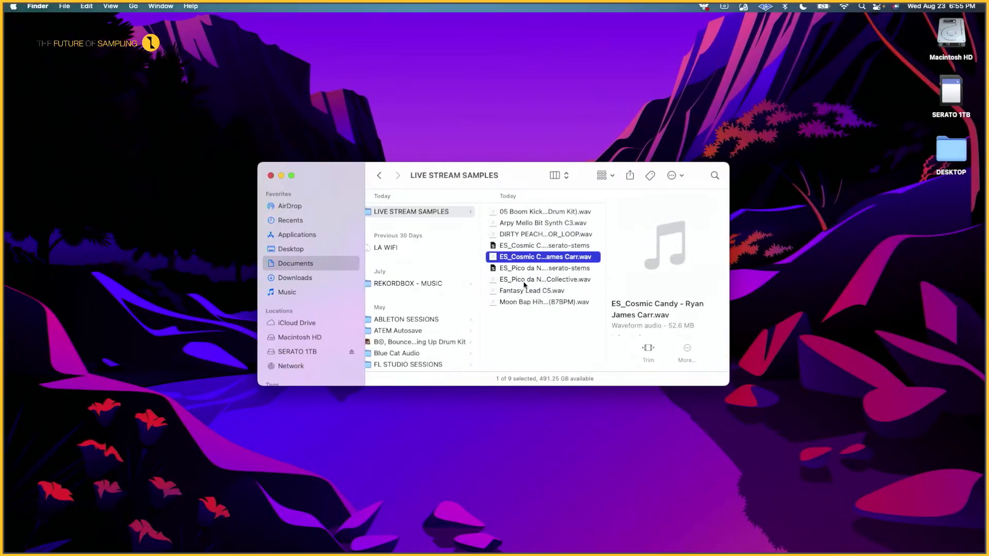
{"action": "left_click", "coordinate": [518, 280]}
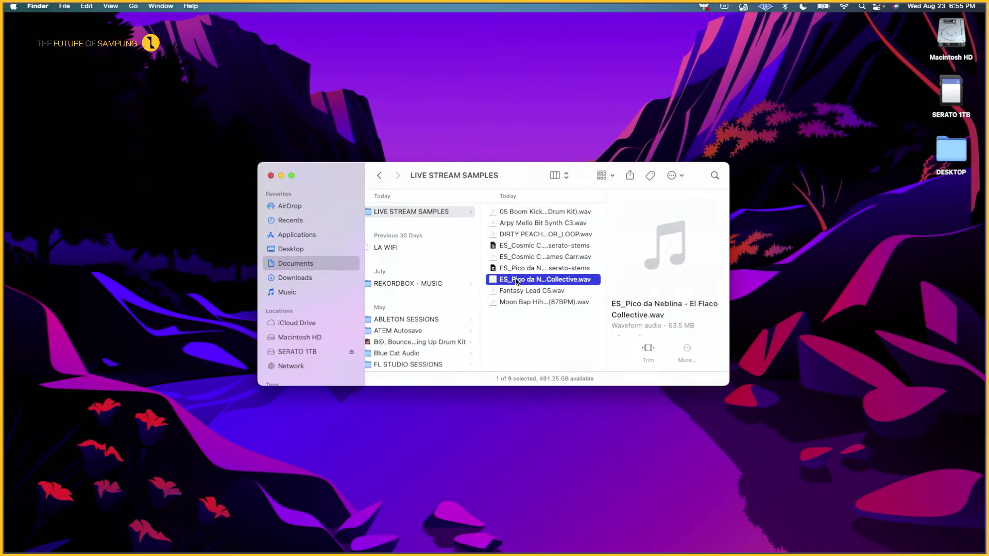
{"action": "left_click_drag", "start_coordinate": [515, 282], "coordinate": [480, 286]}
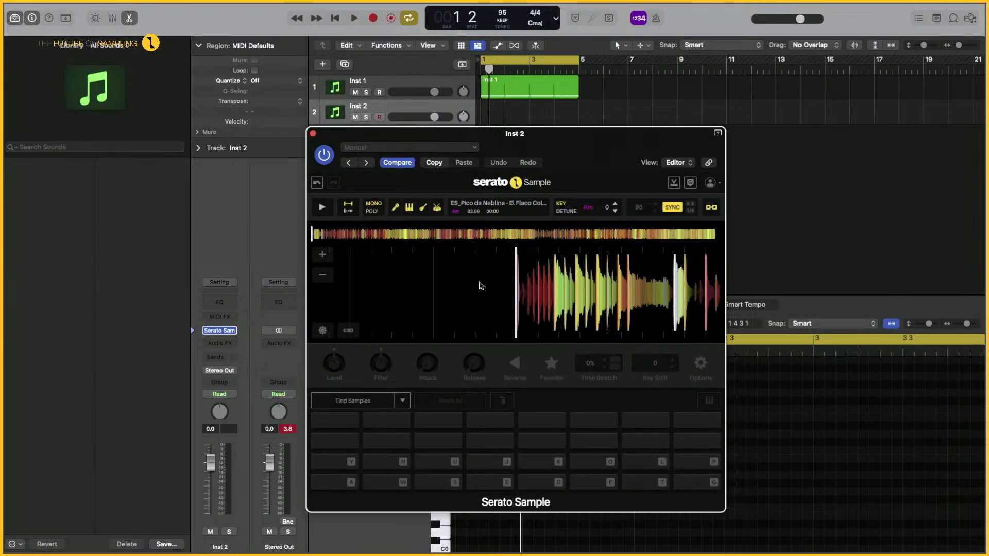
{"action": "left_click", "coordinate": [321, 208]}
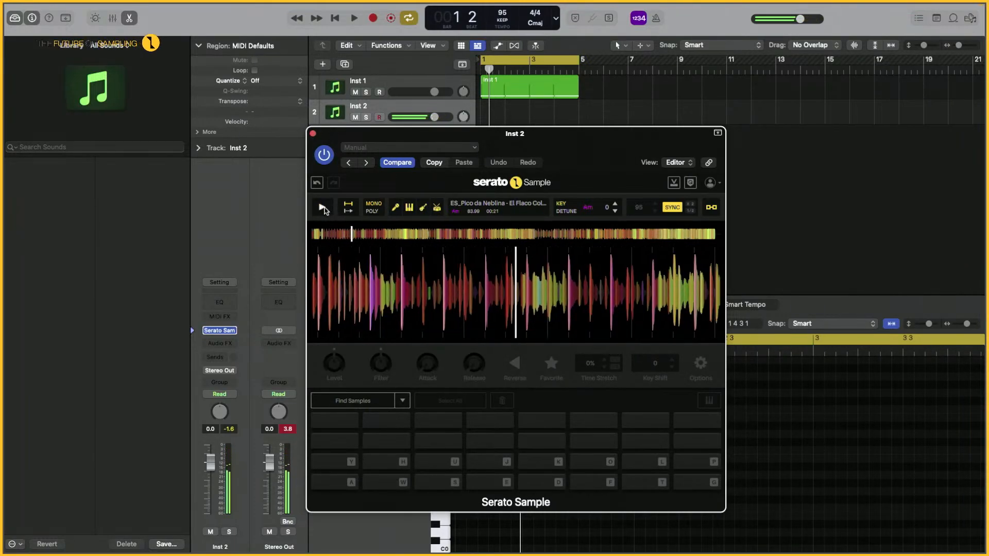
- Fill the pads with automatically found samples and audition the sixteen lettered pads from A through P
{"action": "left_click", "coordinate": [359, 402]}
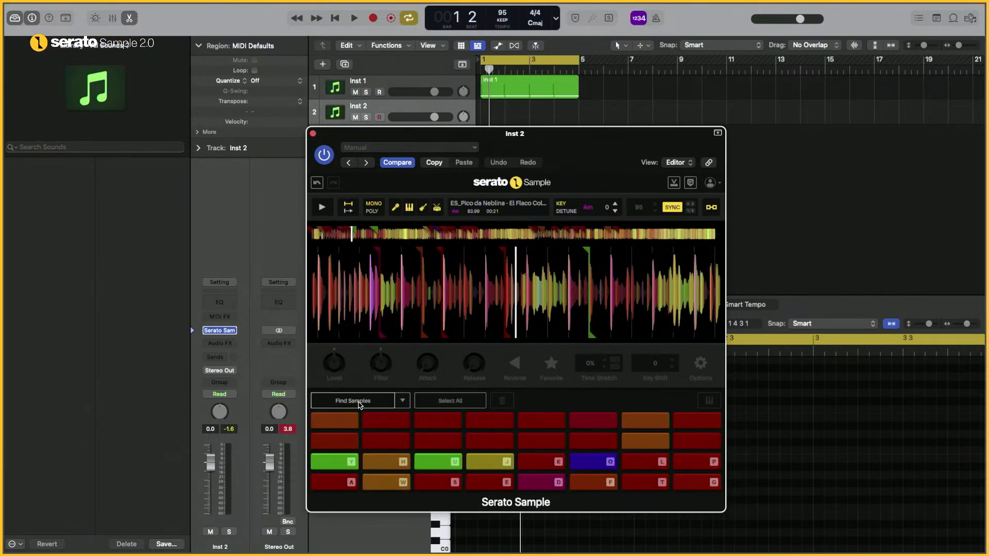
{"action": "key", "text": "a"}
{"action": "key", "text": "w"}
{"action": "key", "text": "s"}
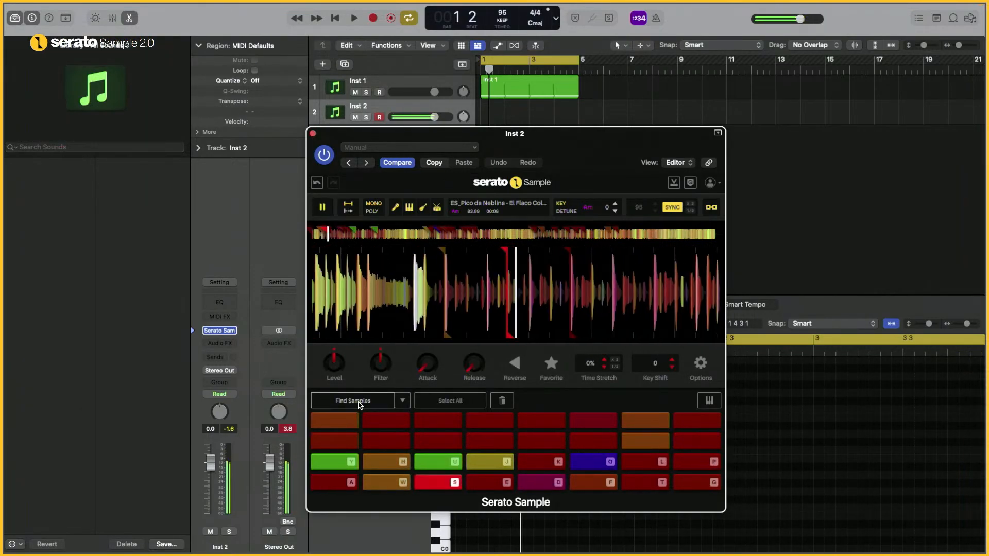
{"action": "key", "text": "e"}
{"action": "key", "text": "d"}
{"action": "key", "text": "f"}
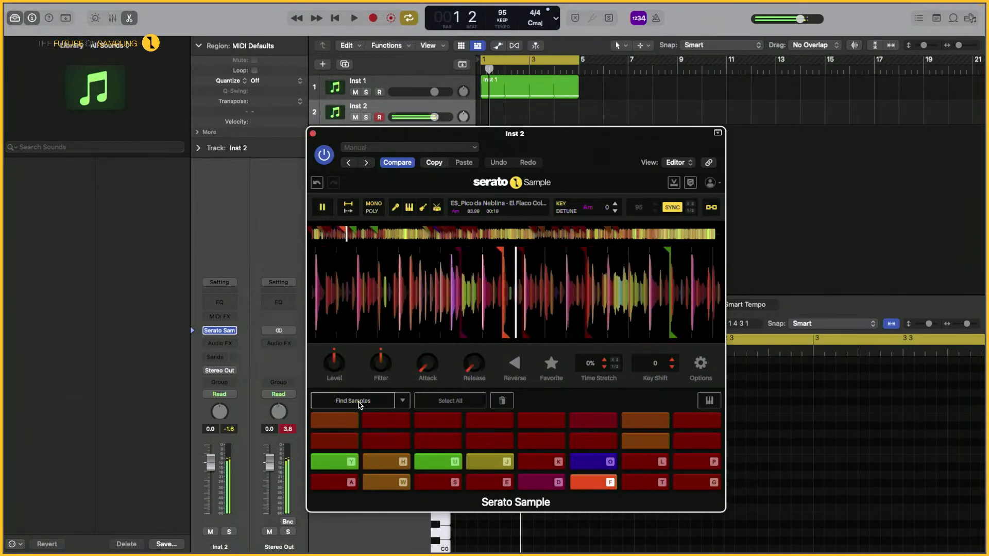
{"action": "key", "text": "t"}
{"action": "key", "text": "g"}
{"action": "key", "text": "y"}
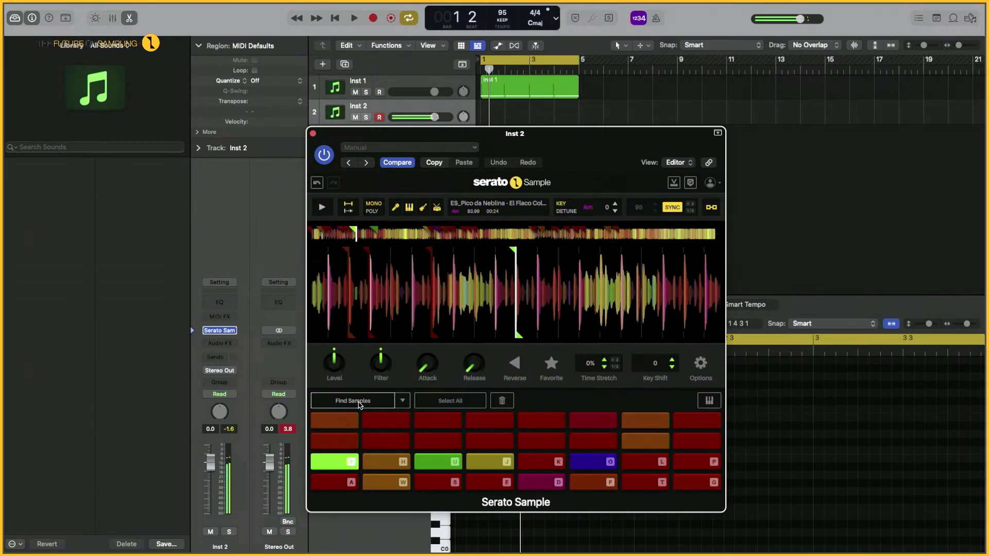
{"action": "key", "text": "h"}
{"action": "key", "text": "u"}
{"action": "key", "text": "j"}
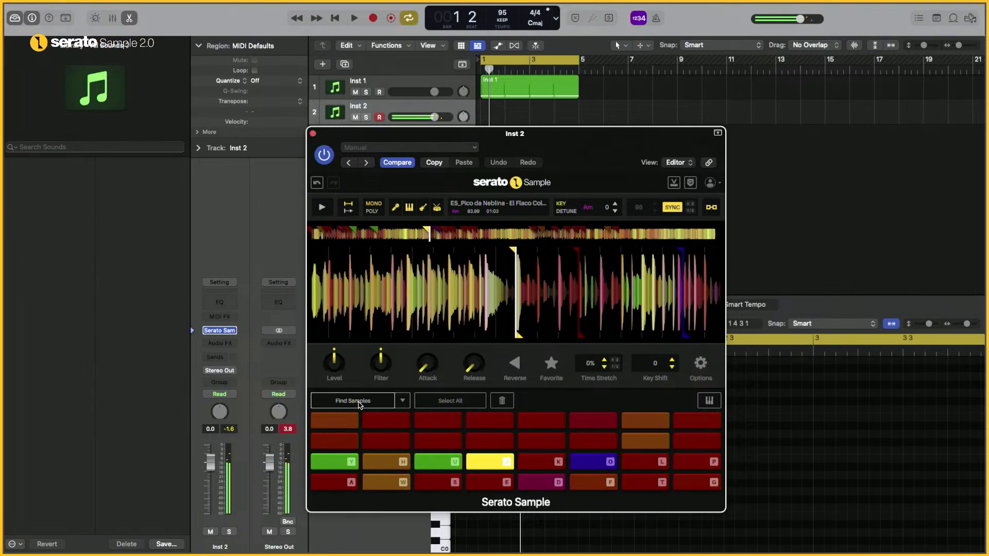
{"action": "key", "text": "k"}
{"action": "key", "text": "o"}
{"action": "key", "text": "l"}
{"action": "key", "text": "p"}
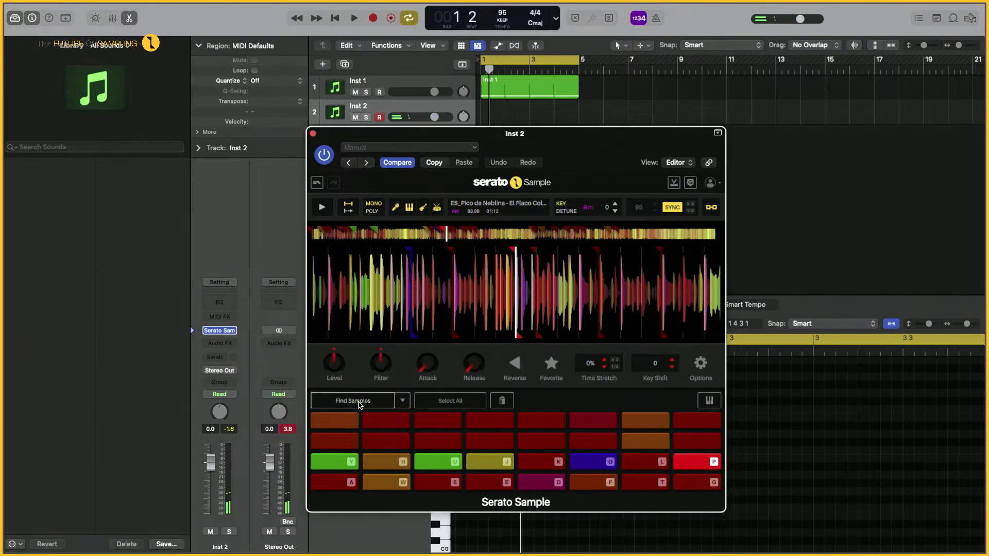
{"action": "mouse_move", "coordinate": [376, 360]}
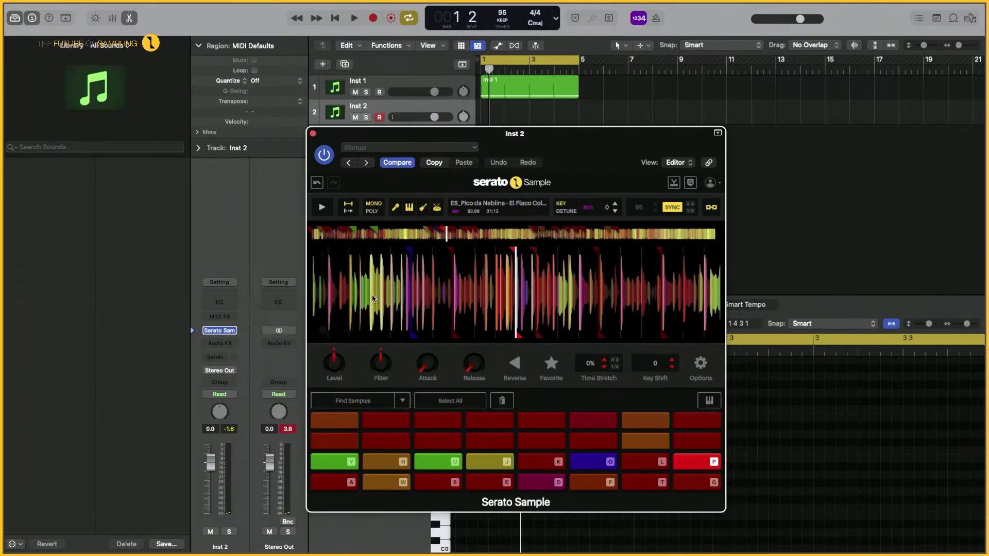
- Preview the sample's section after about 00:35, and return the playhead to about 00:39
{"action": "left_click", "coordinate": [377, 234]}
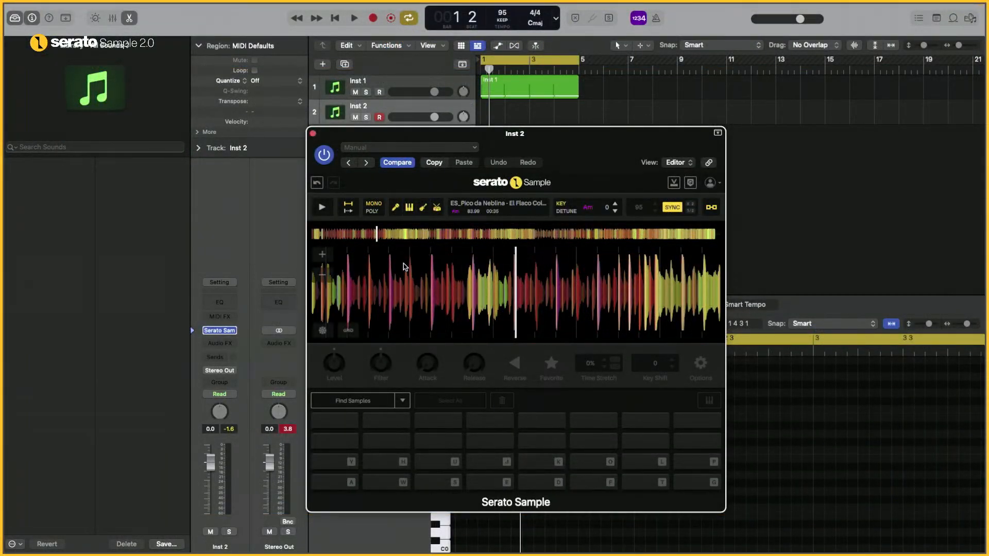
{"action": "left_click_drag", "start_coordinate": [456, 272], "coordinate": [714, 286]}
{"action": "left_click", "coordinate": [317, 208]}
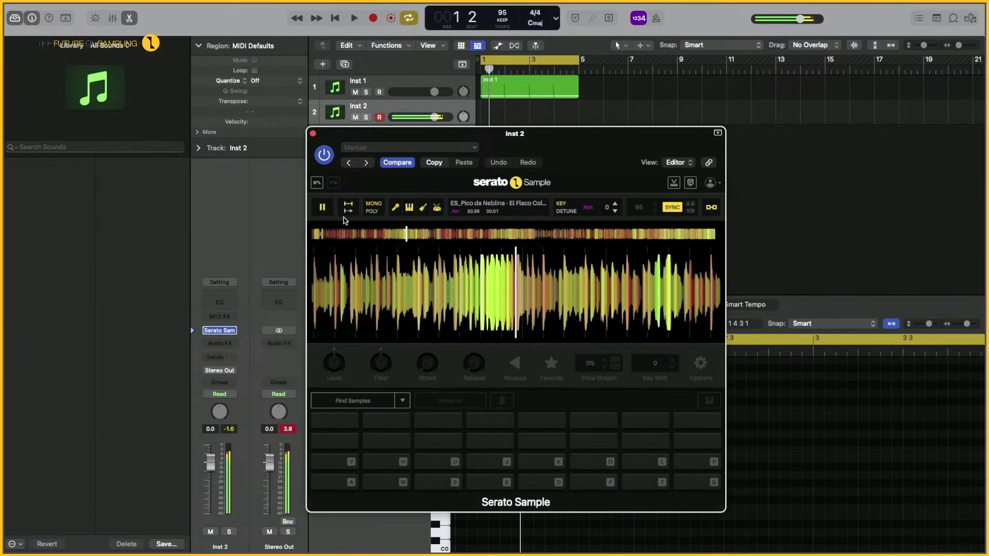
{"action": "left_click", "coordinate": [322, 206]}
{"action": "left_click_drag", "start_coordinate": [361, 280], "coordinate": [709, 325]}
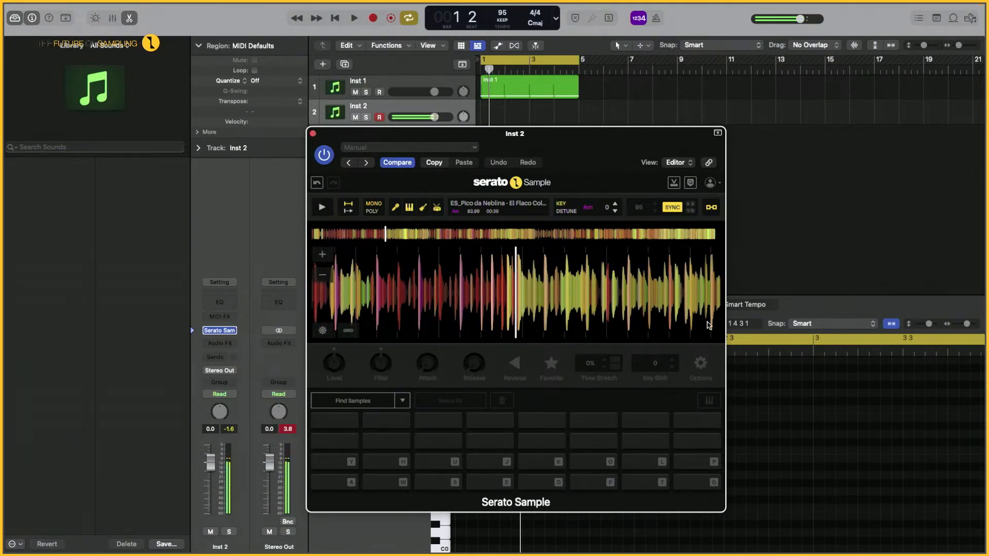
- Turn off the bass, vocal and drum stems so only the melody is heard, and preview the isolated melody
{"action": "left_click", "coordinate": [420, 209]}
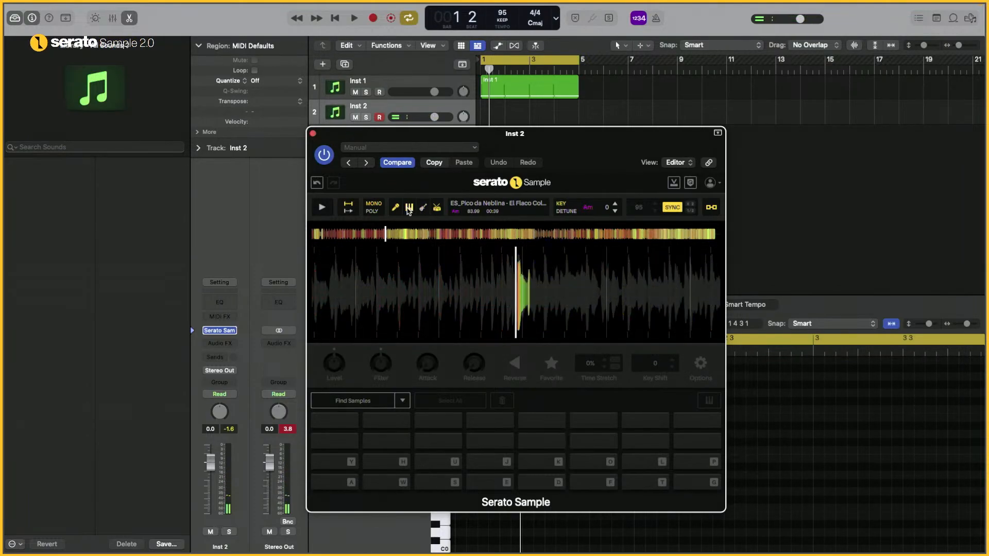
{"action": "left_click", "coordinate": [409, 208]}
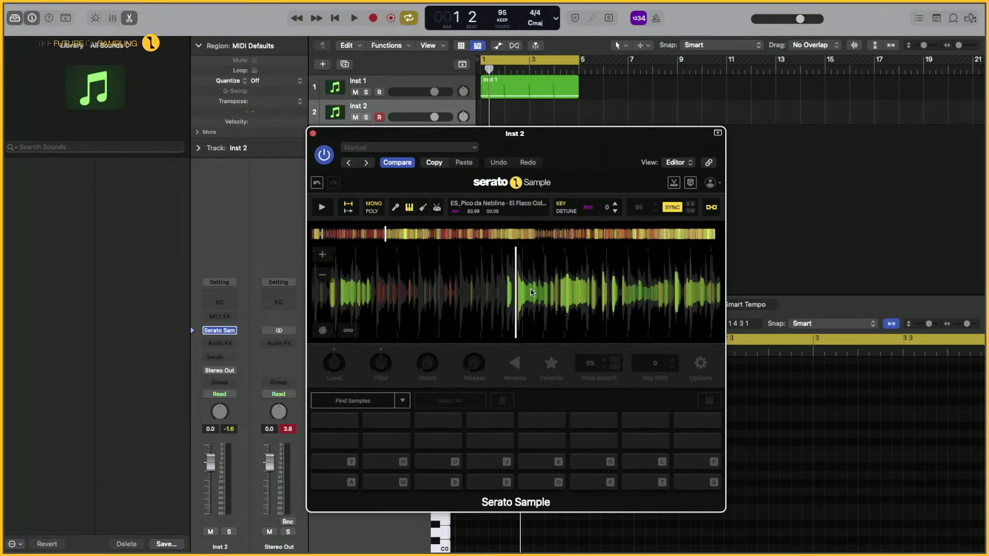
{"action": "left_click", "coordinate": [322, 204]}
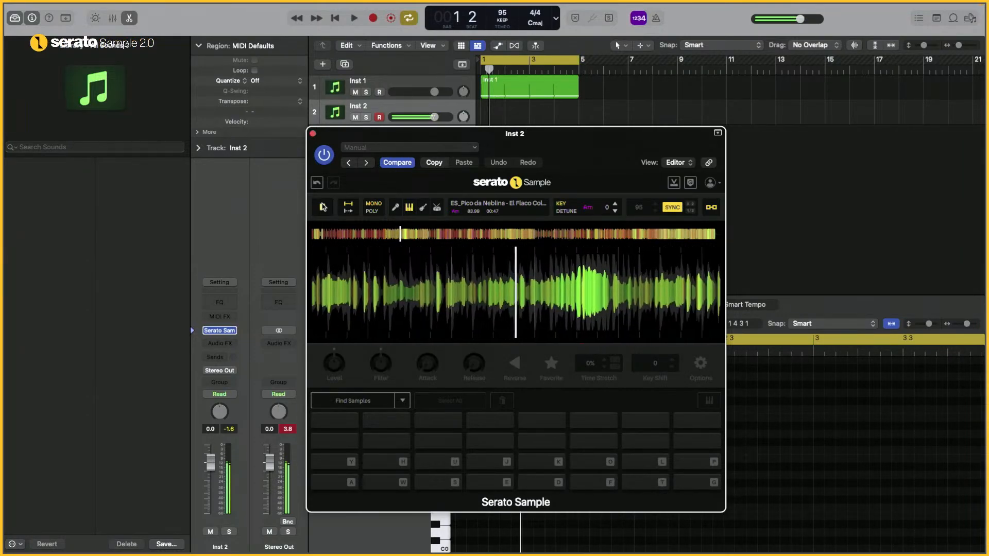
{"action": "left_click", "coordinate": [323, 207]}
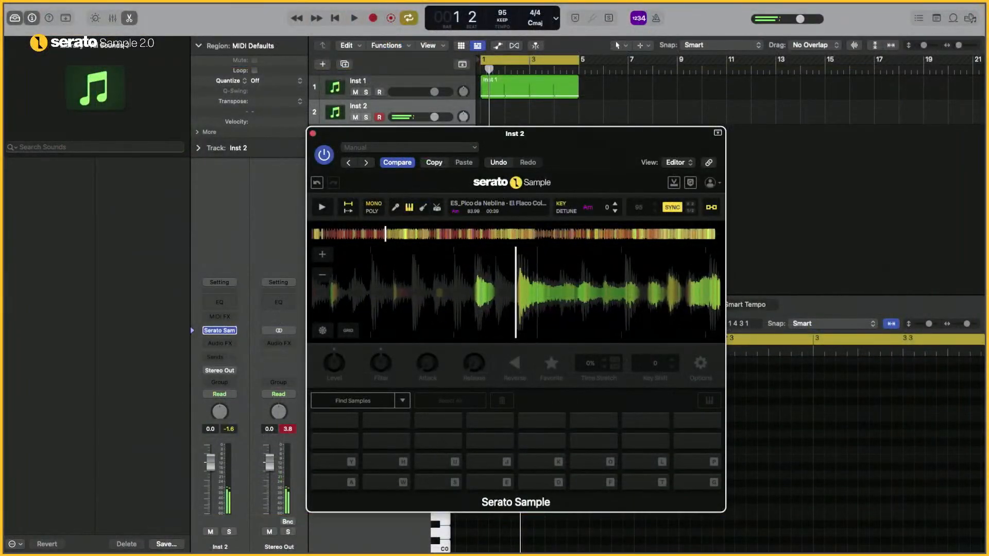
- Set a cue point on pad A at the melody's start at about 00:39 and audition it repeatedly
{"action": "key", "text": "a"}
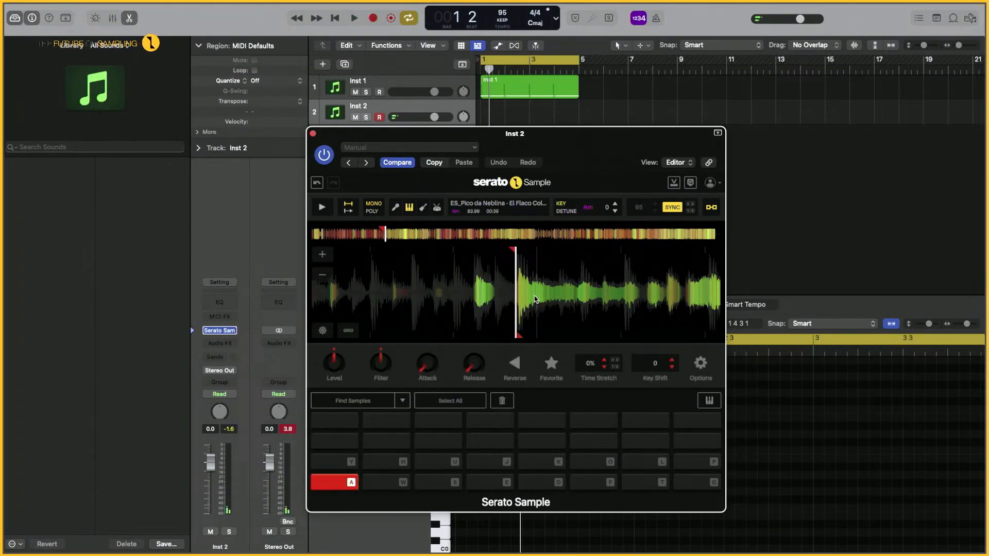
{"action": "key", "text": "a"}
{"action": "key", "text": "a"}
{"action": "key", "text": "a"}
{"action": "key", "text": "a"}
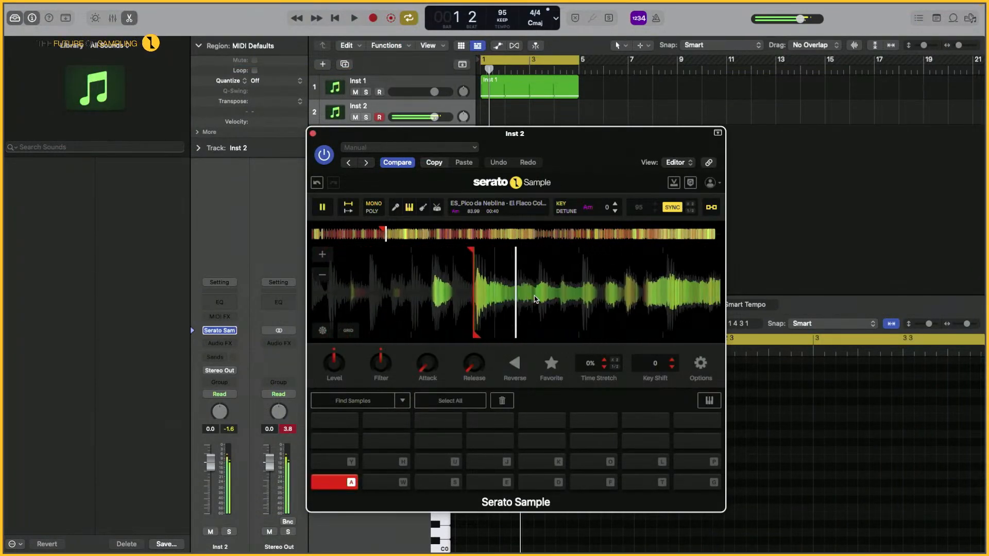
- Preview the melody from pad A's cue point and set a cue point on pad W at about 00:40
{"action": "key", "text": "a"}
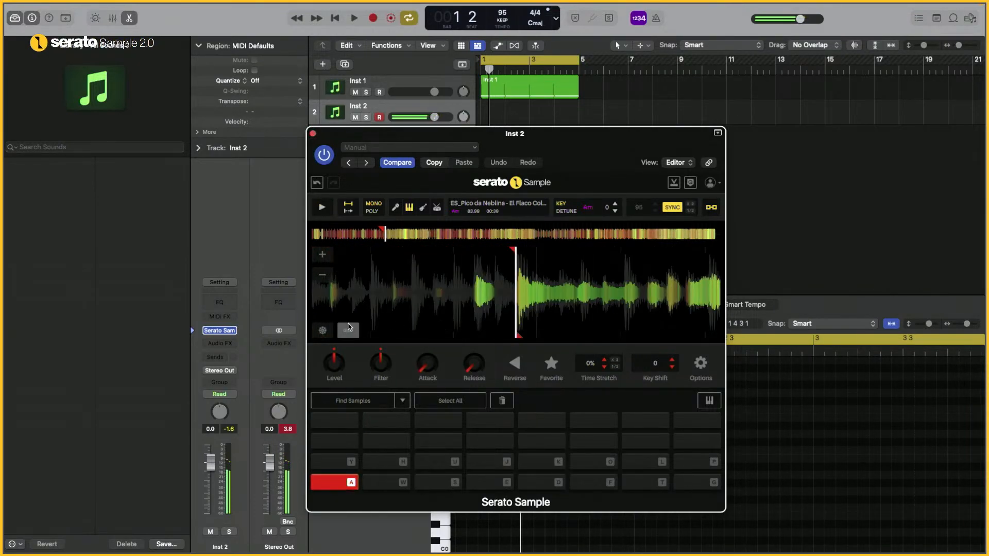
{"action": "key", "text": "a"}
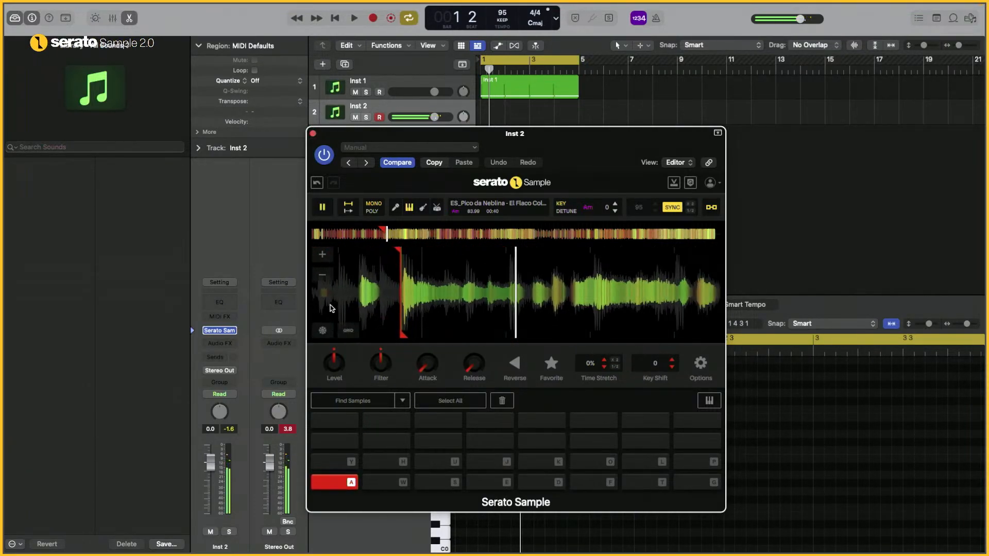
{"action": "left_click", "coordinate": [322, 208]}
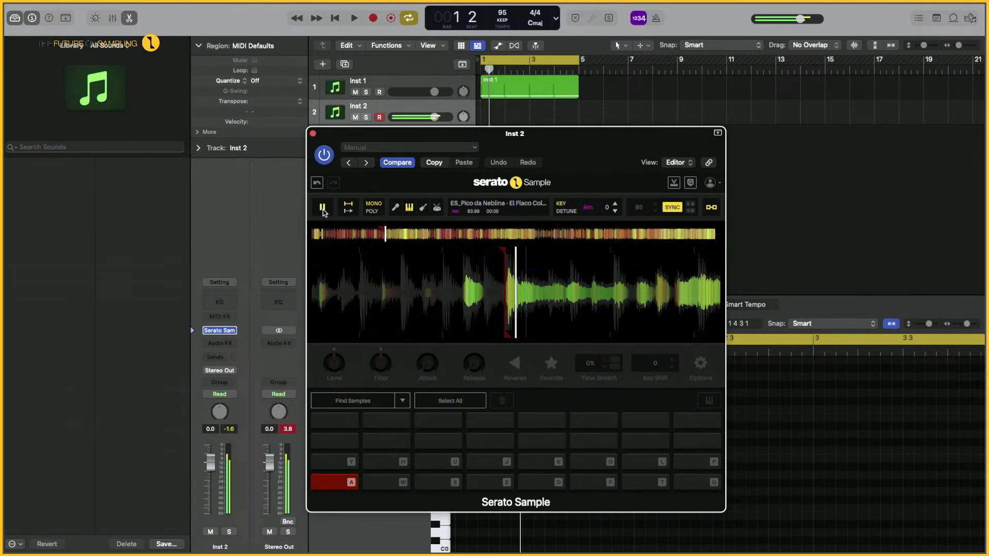
{"action": "left_click", "coordinate": [322, 208]}
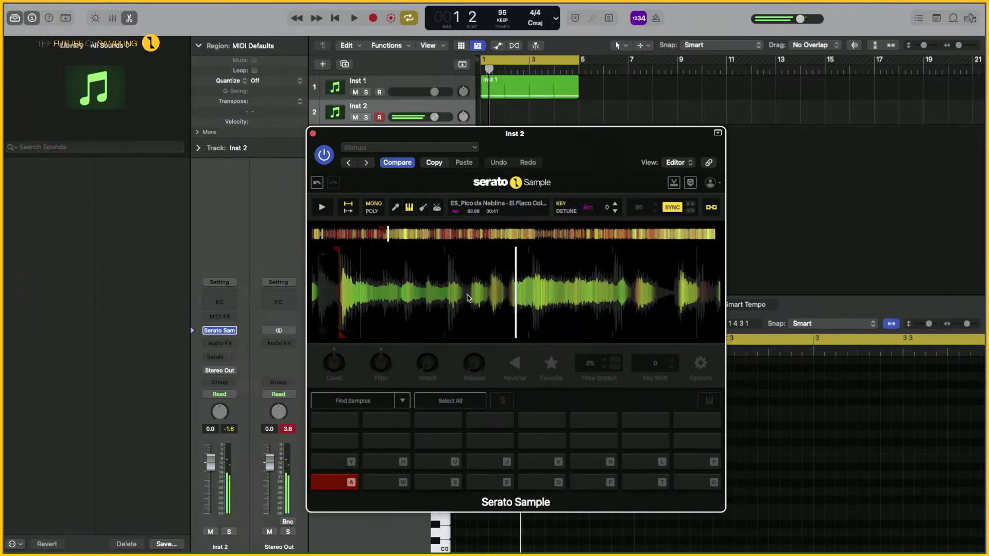
{"action": "left_click_drag", "start_coordinate": [515, 292], "coordinate": [561, 292]}
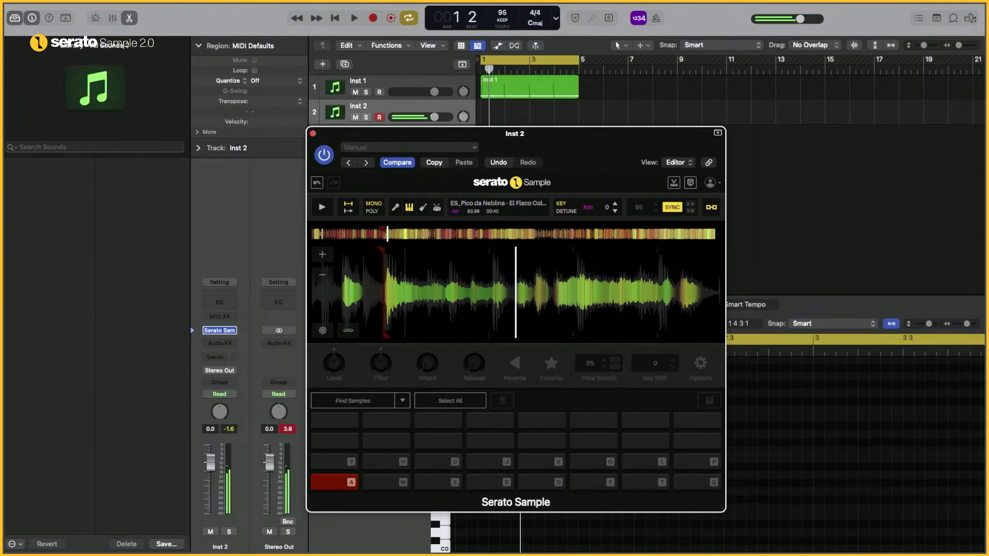
{"action": "key", "text": "w"}
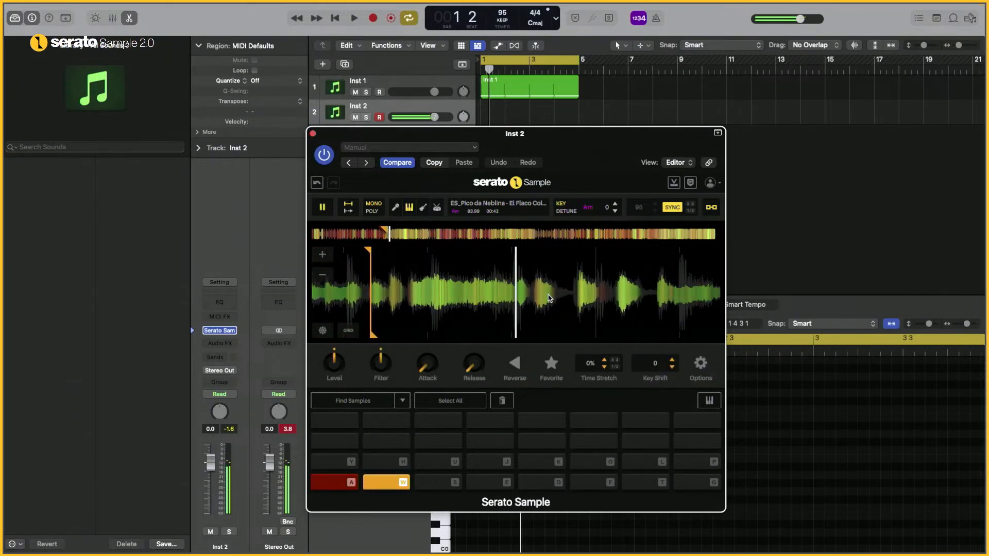
- Set a cue point on pad S at about 00:42 and audition it together with pad A
{"action": "left_click_drag", "start_coordinate": [548, 294], "coordinate": [340, 295]}
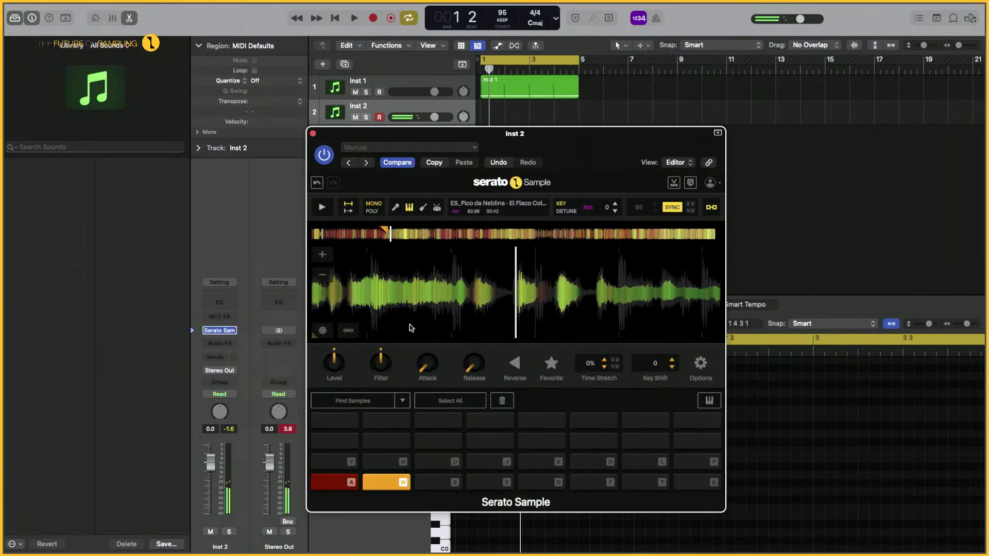
{"action": "key", "text": "s"}
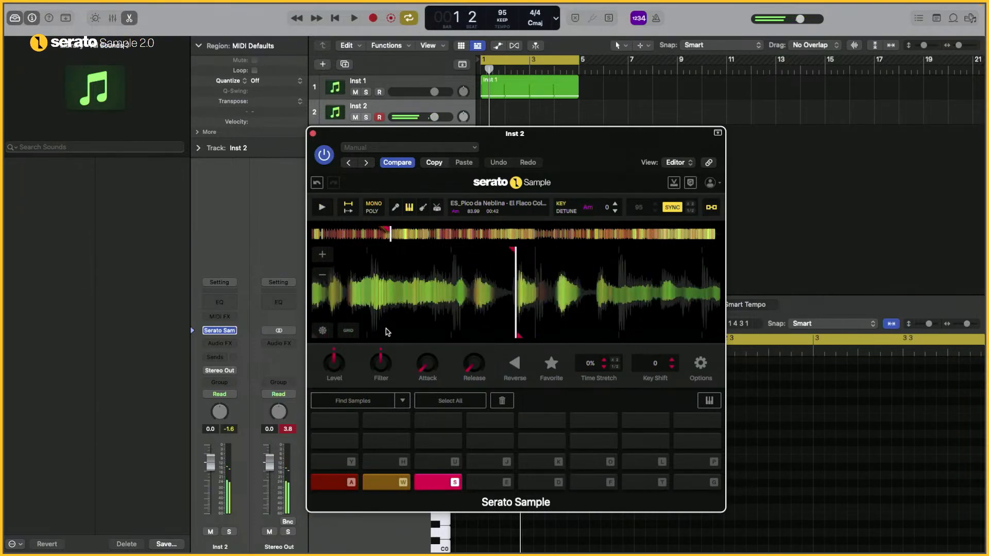
{"action": "key", "text": "s"}
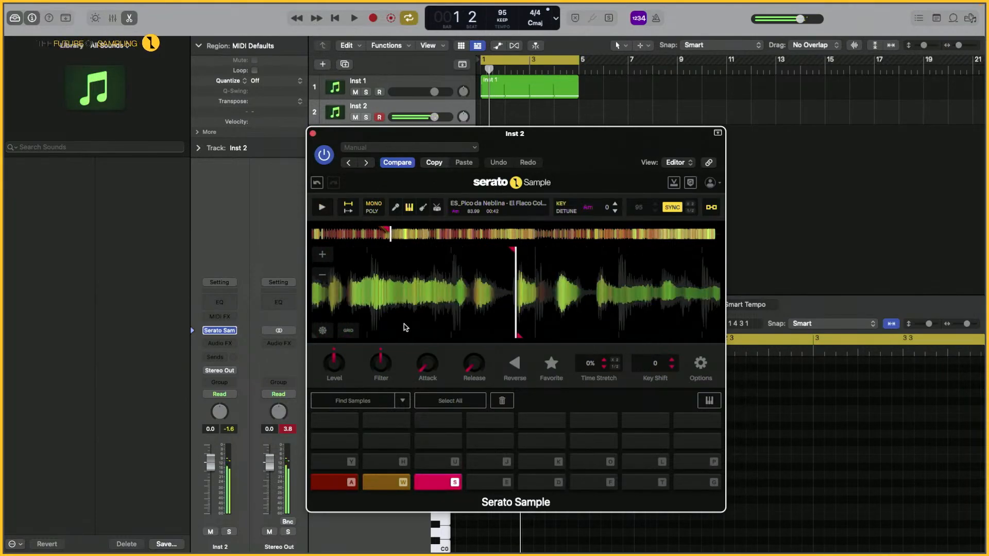
{"action": "key", "text": "a"}
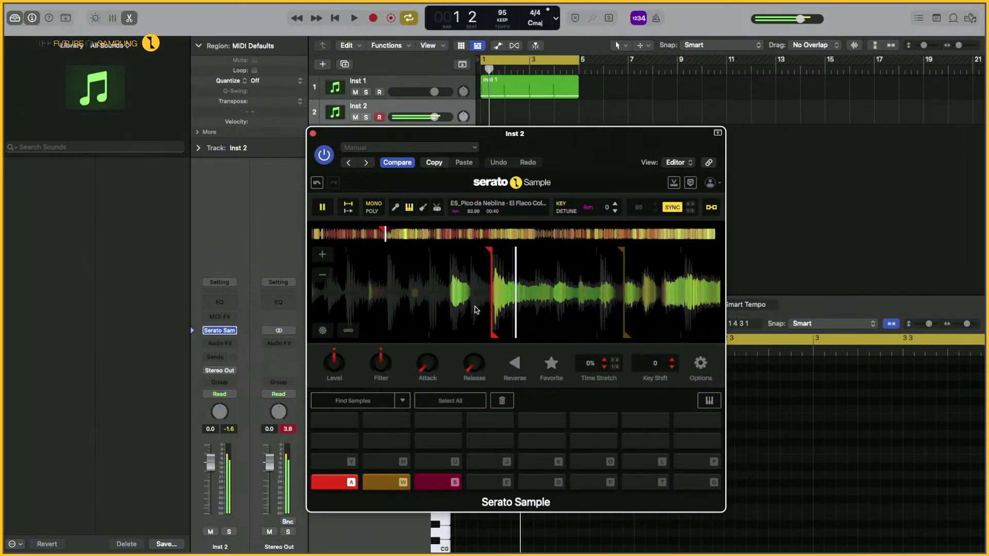
{"action": "key", "text": "s"}
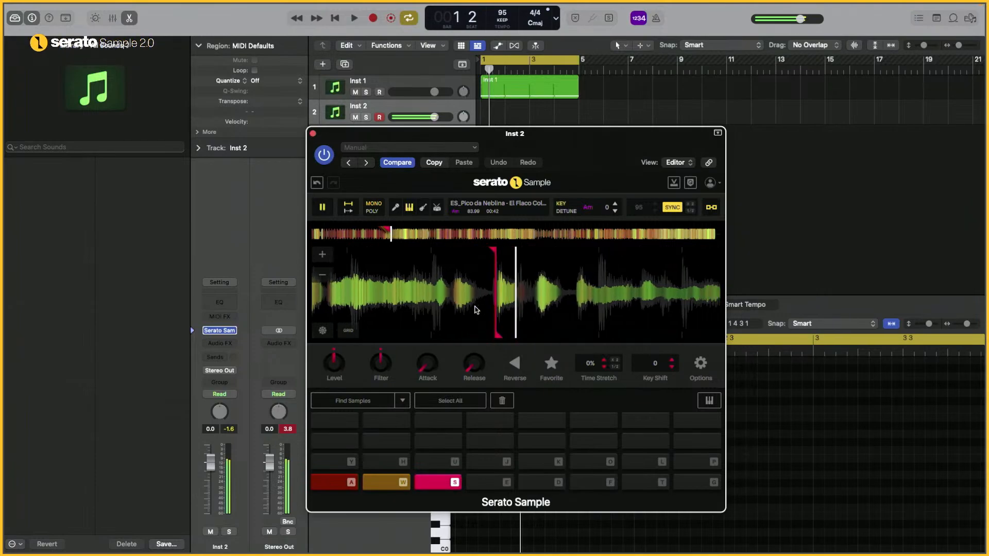
- Set a cue point on pad E at about 00:43 and audition pads S, E and A
{"action": "left_click_drag", "start_coordinate": [521, 281], "coordinate": [452, 281]}
{"action": "key", "text": "e"}
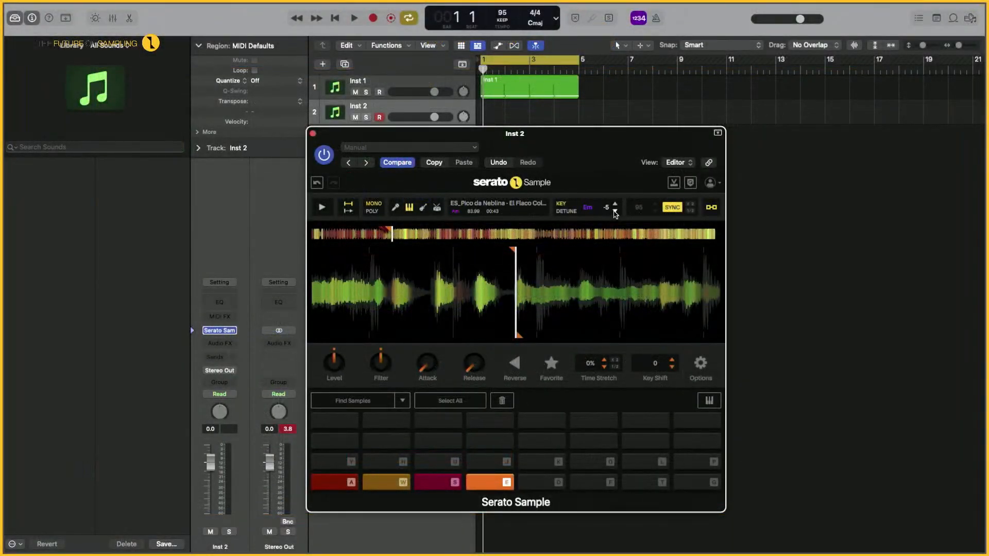
{"action": "key", "text": "s"}
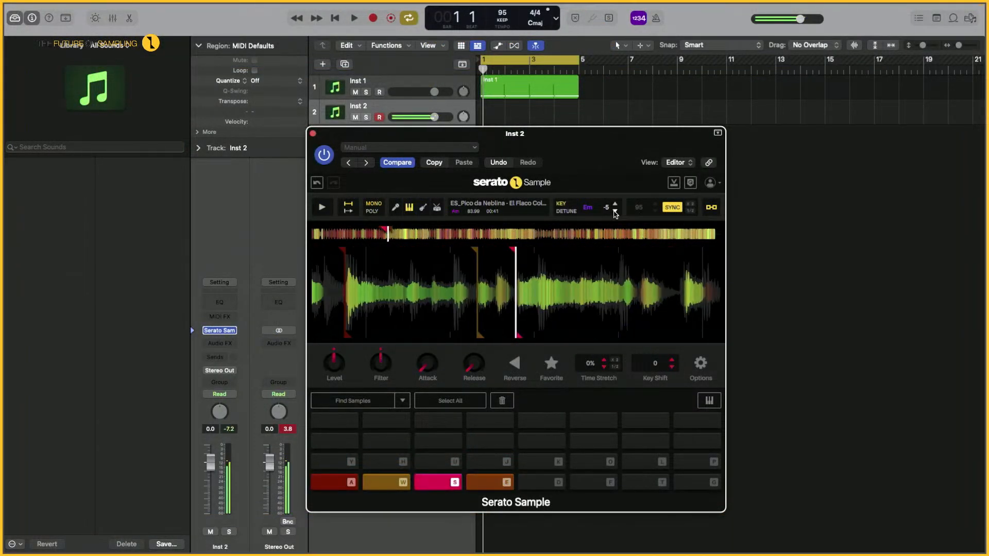
{"action": "key", "text": "e"}
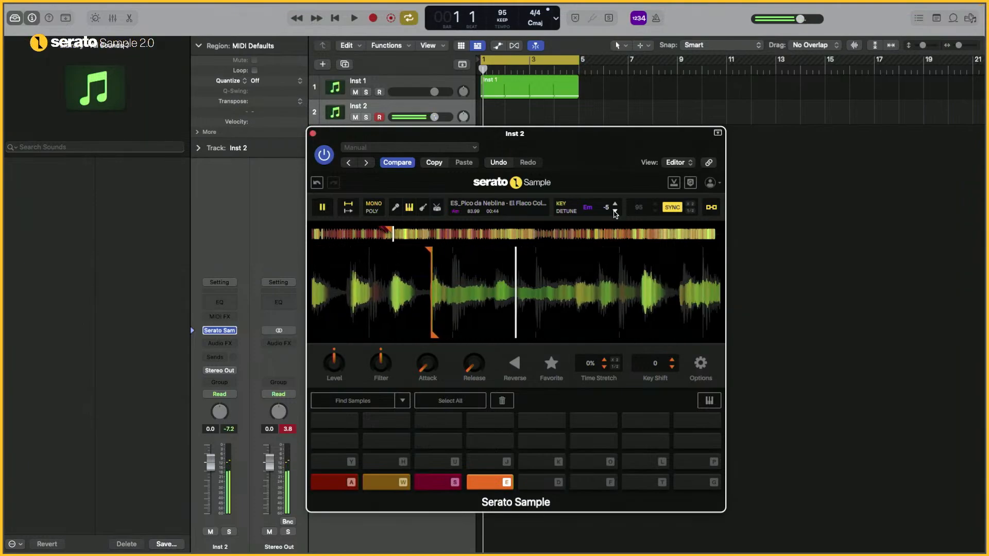
{"action": "key", "text": "a"}
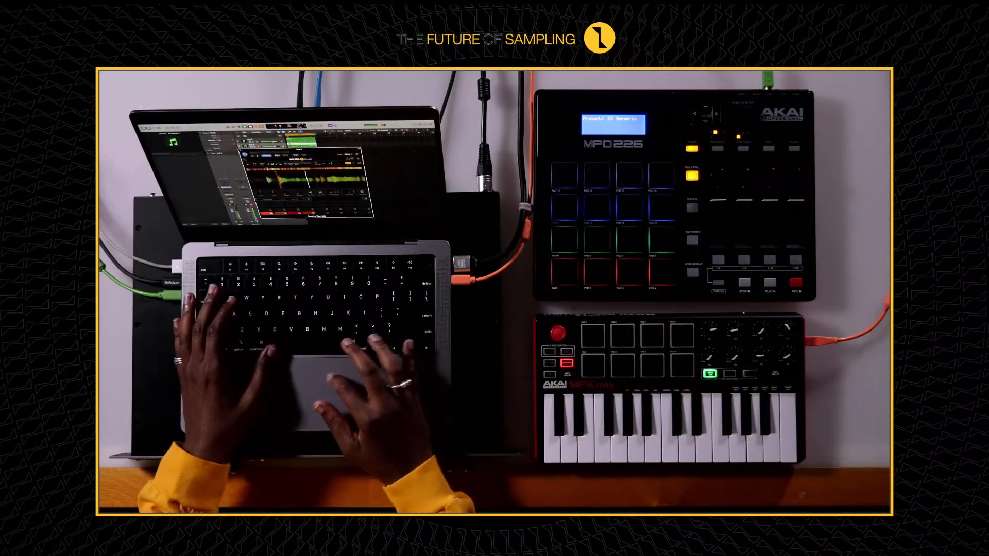
{"action": "left_click_drag", "start_coordinate": [329, 160], "coordinate": [343, 161]}
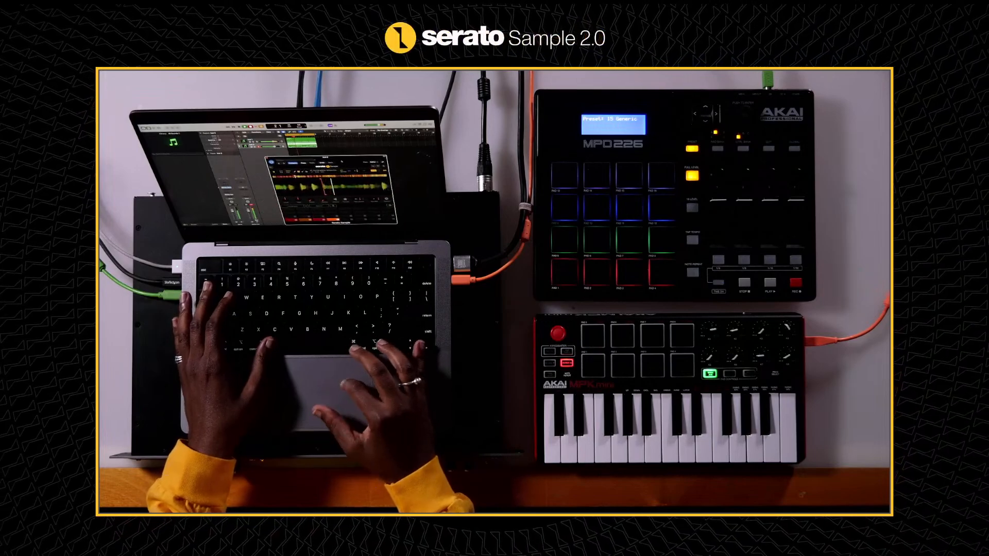
{"action": "double_click", "coordinate": [301, 146]}
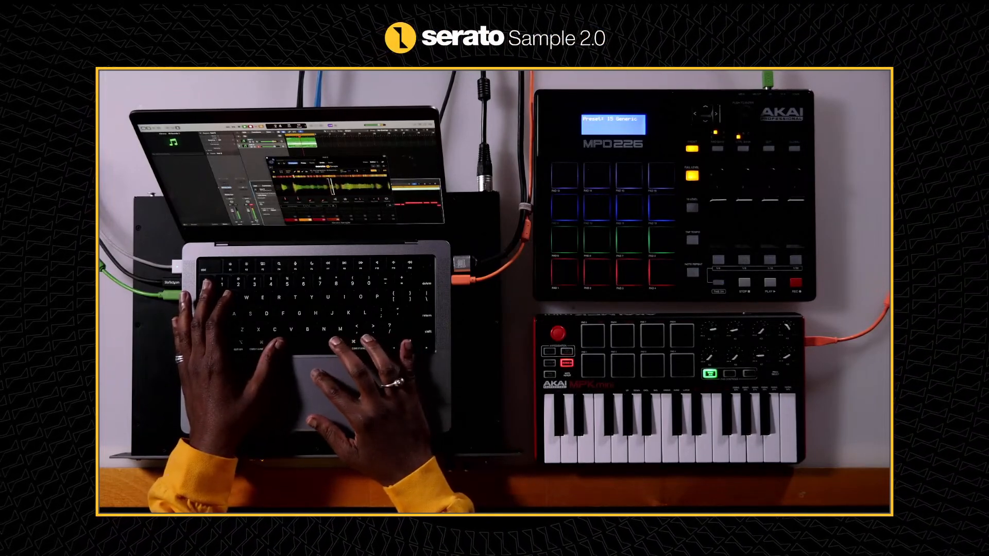
{"action": "key", "text": "space"}
{"action": "left_click_drag", "start_coordinate": [284, 159], "coordinate": [177, 144]}
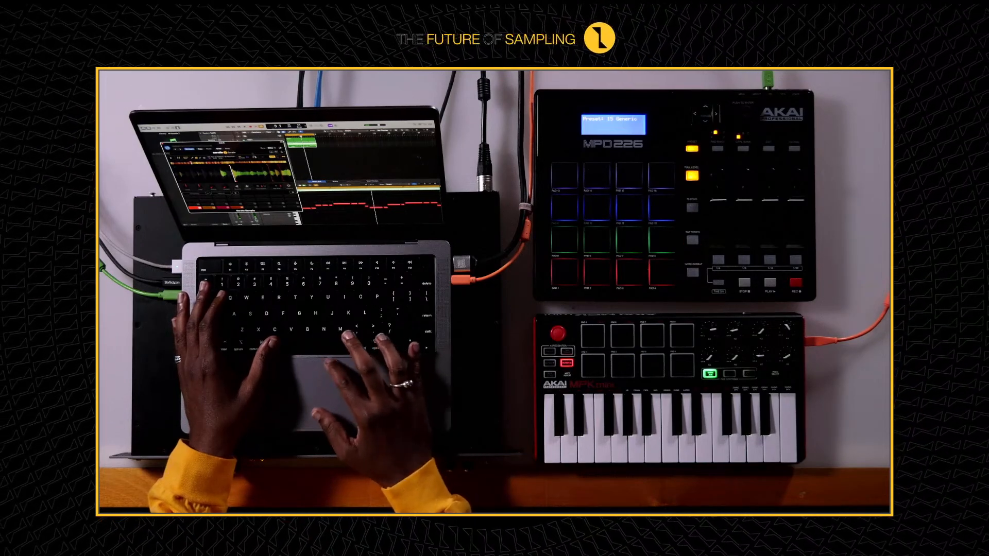
{"action": "left_click_drag", "start_coordinate": [251, 150], "coordinate": [237, 143]}
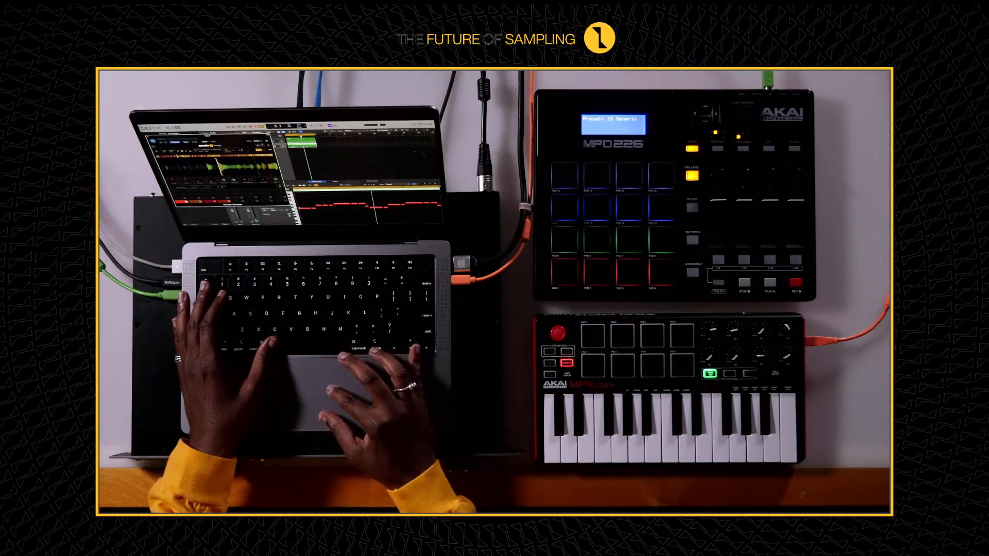
{"action": "left_click", "coordinate": [300, 209]}
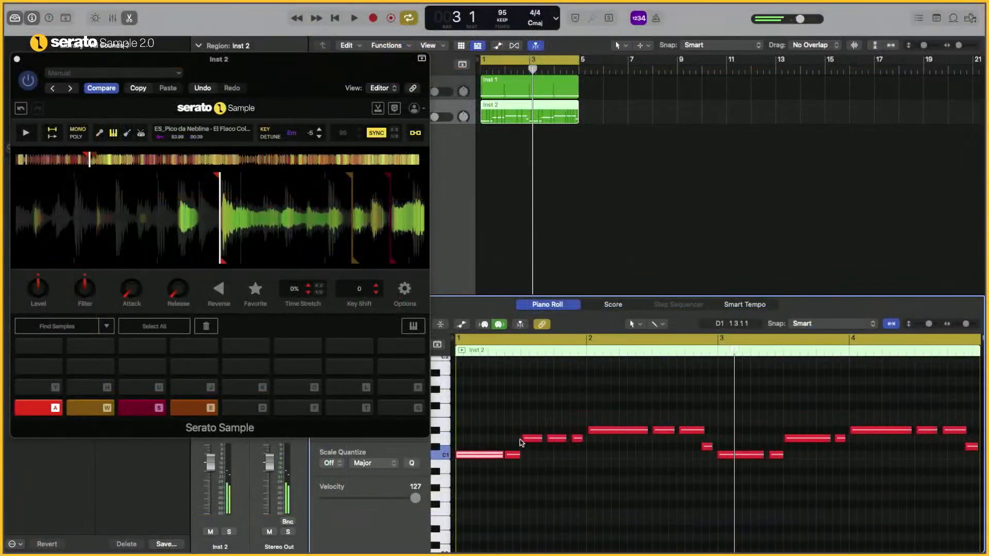
- Lengthen the Inst 2 notes in bars 1 and 2 so each one reaches the start of the following note
{"action": "left_click_drag", "start_coordinate": [523, 438], "coordinate": [549, 440]}
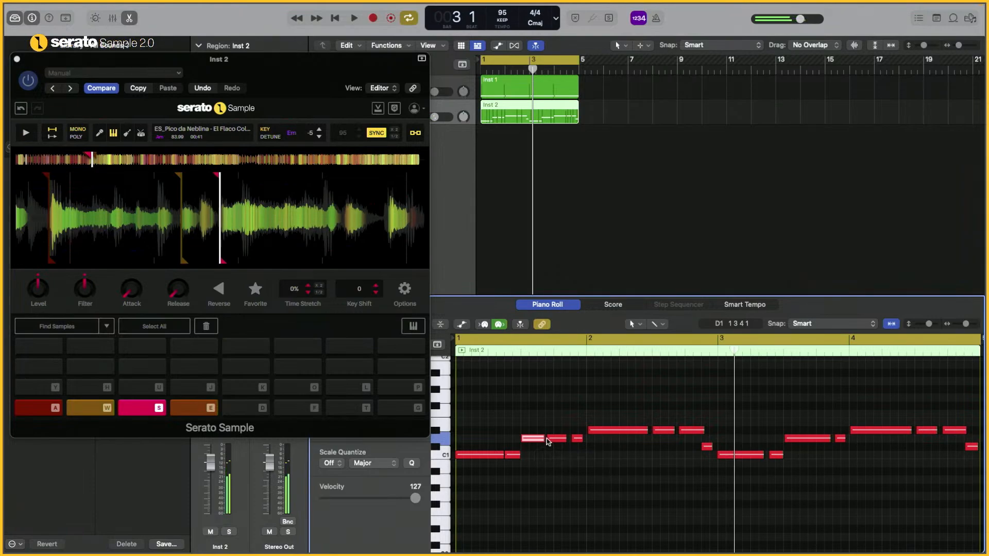
{"action": "left_click", "coordinate": [548, 440]}
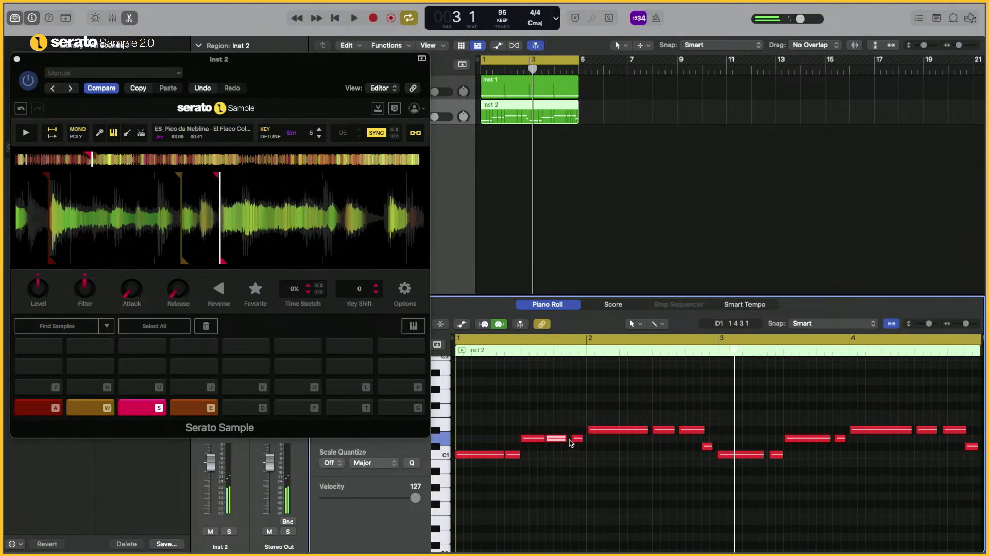
{"action": "left_click_drag", "start_coordinate": [564, 441], "coordinate": [587, 441]}
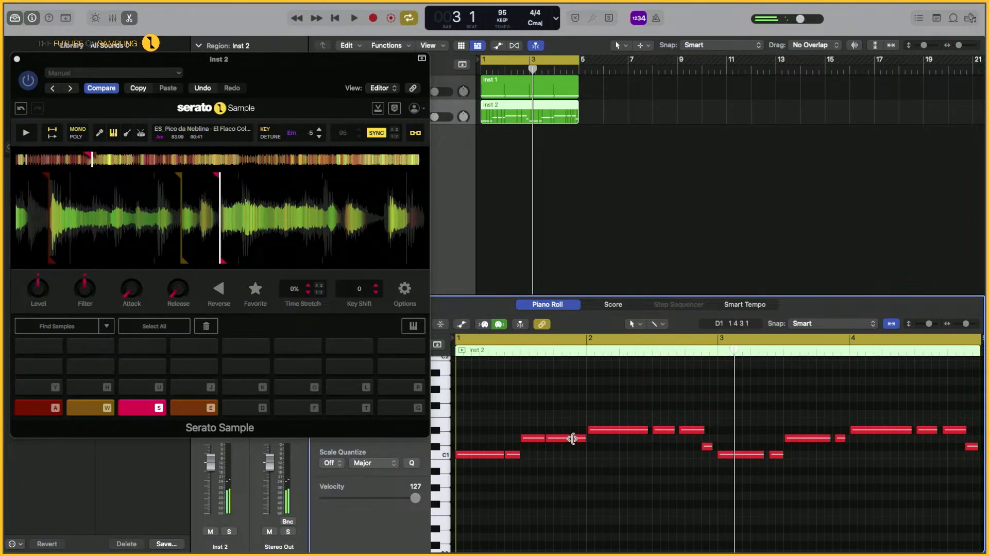
{"action": "left_click", "coordinate": [573, 439]}
{"action": "left_click_drag", "start_coordinate": [592, 432], "coordinate": [750, 463]}
{"action": "left_click", "coordinate": [681, 430]}
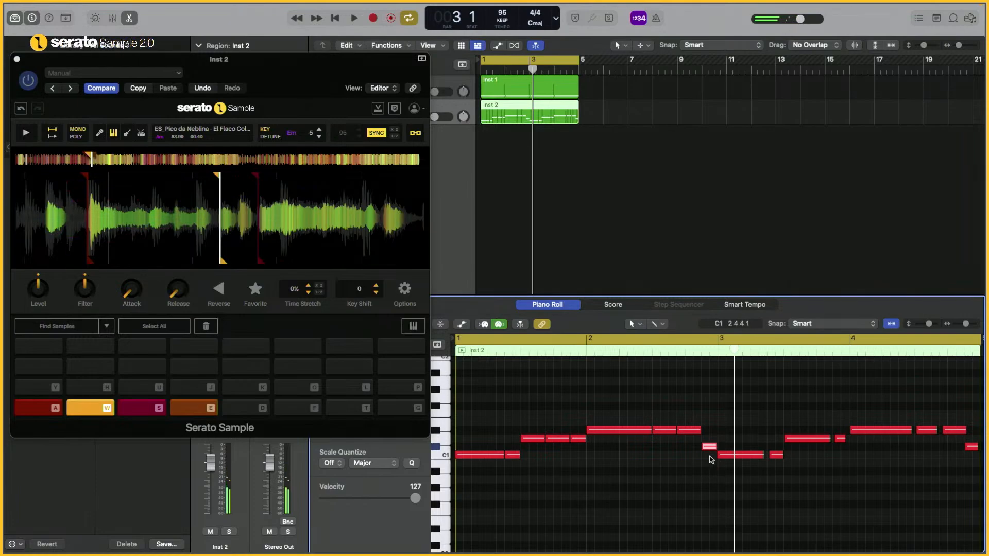
- Replace the Inst 2 notes in bars 3 and 4 with a copy of those in bars 1 and 2, and play the loop
{"action": "left_click_drag", "start_coordinate": [710, 456], "coordinate": [462, 423]}
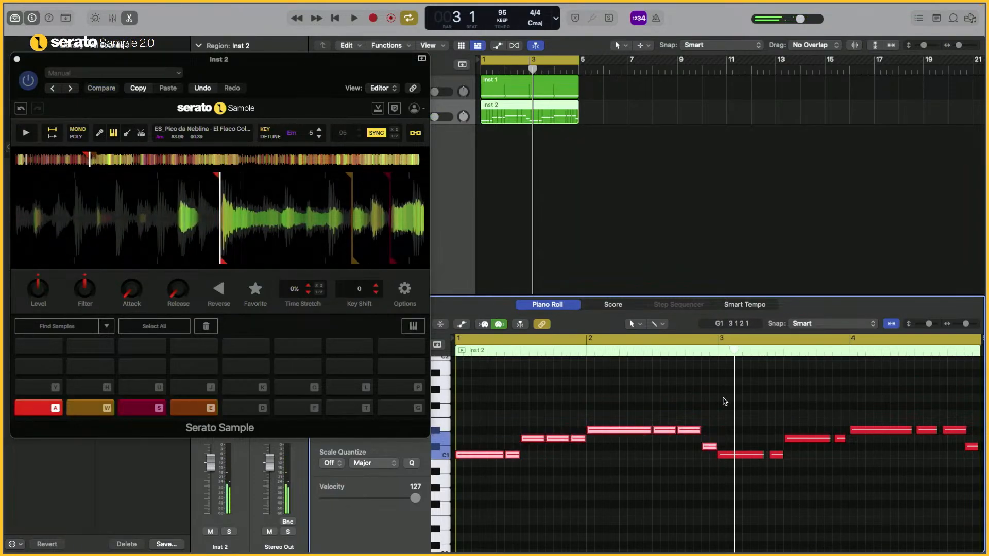
{"action": "left_click_drag", "start_coordinate": [725, 401], "coordinate": [971, 481]}
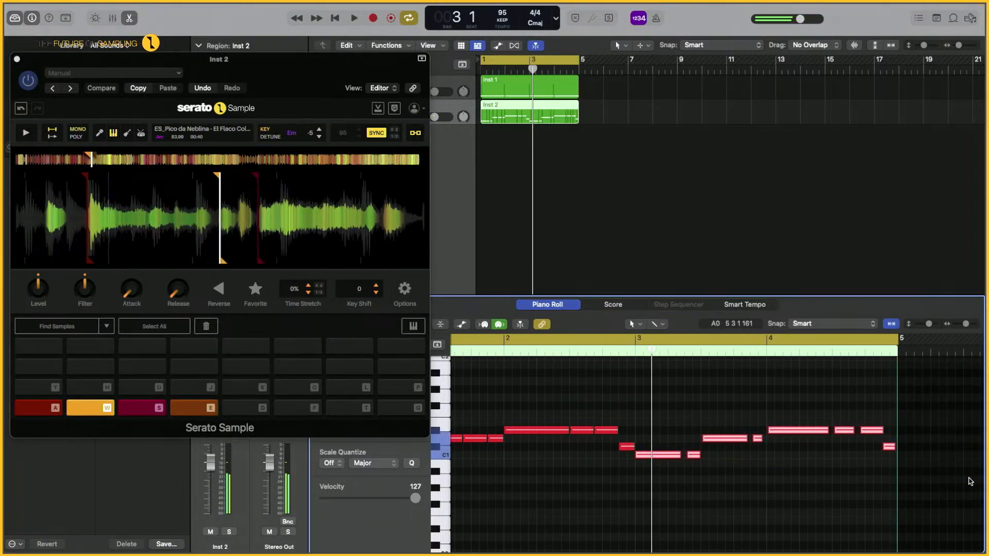
{"action": "key", "text": "Delete"}
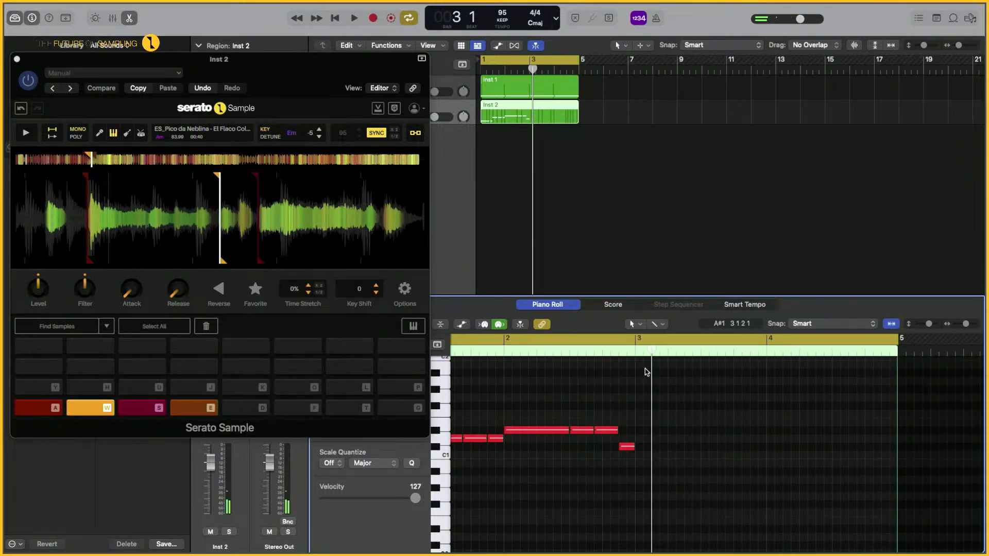
{"action": "left_click_drag", "start_coordinate": [648, 349], "coordinate": [635, 352]}
{"action": "key", "text": "super+v"}
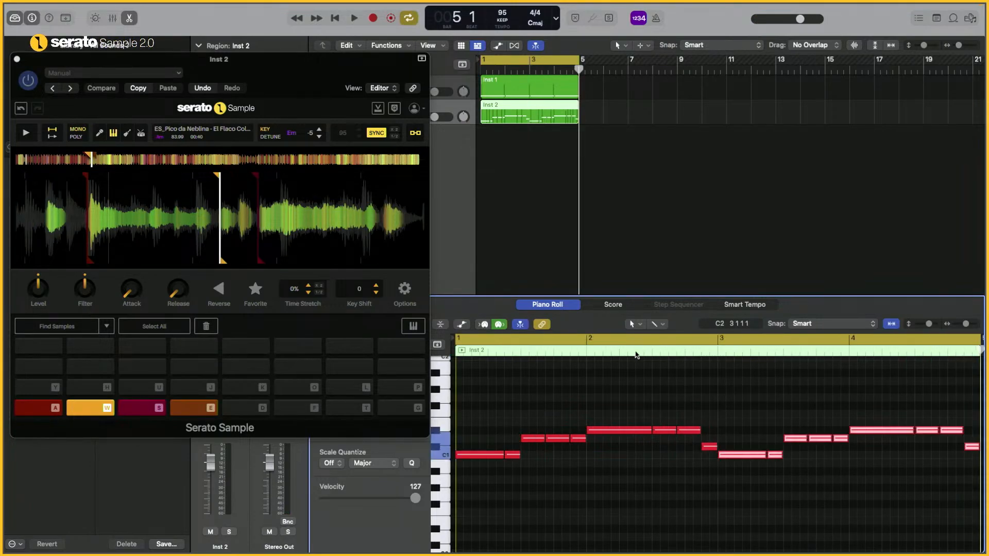
{"action": "key", "text": "space"}
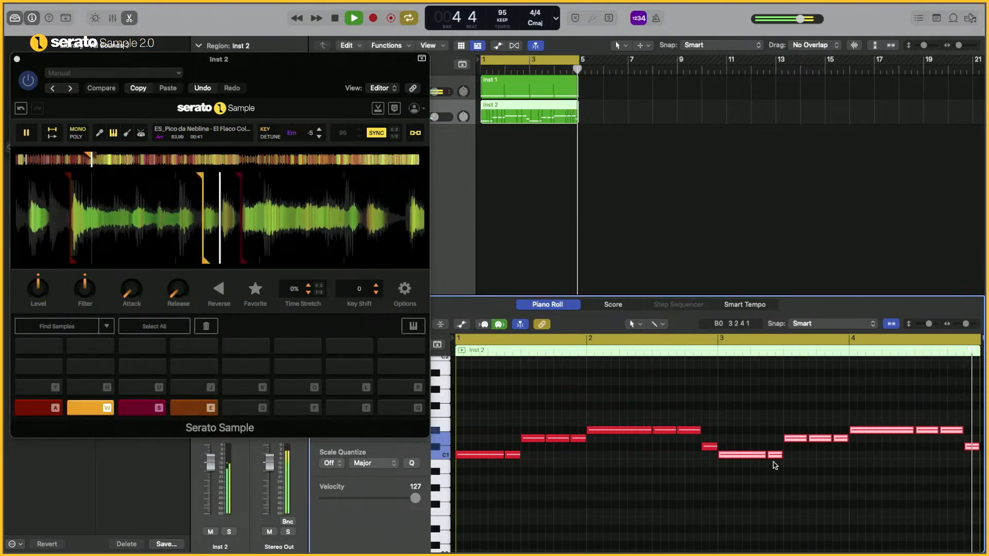
{"action": "key", "text": "space"}
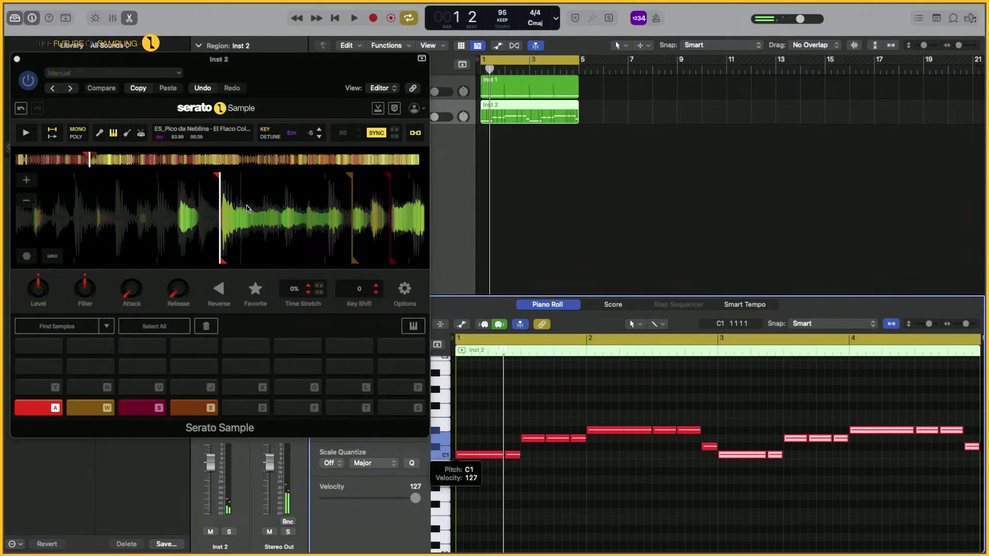
- Move pad A's cue point slightly earlier, just before the melody's attack, and play the loop
{"action": "left_click", "coordinate": [31, 181]}
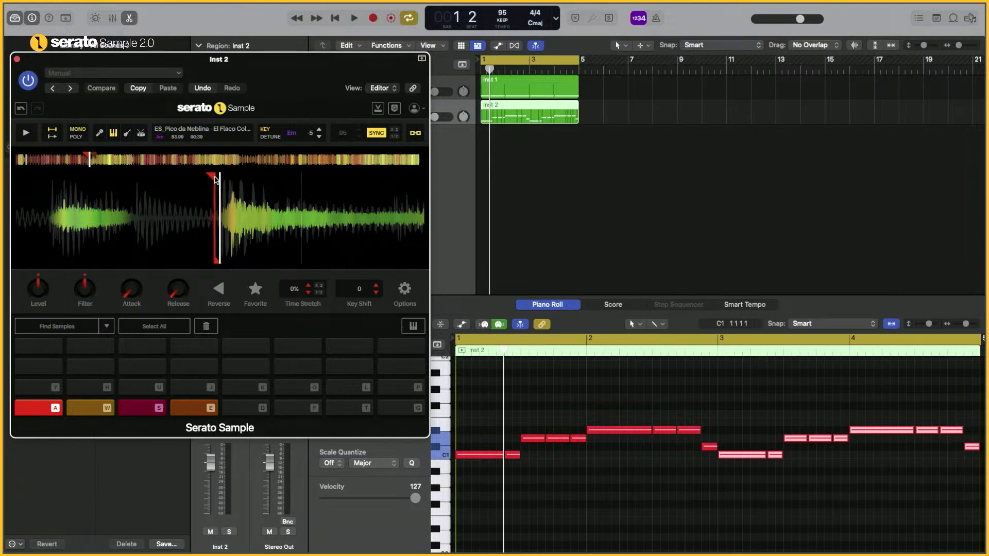
{"action": "key", "text": "space"}
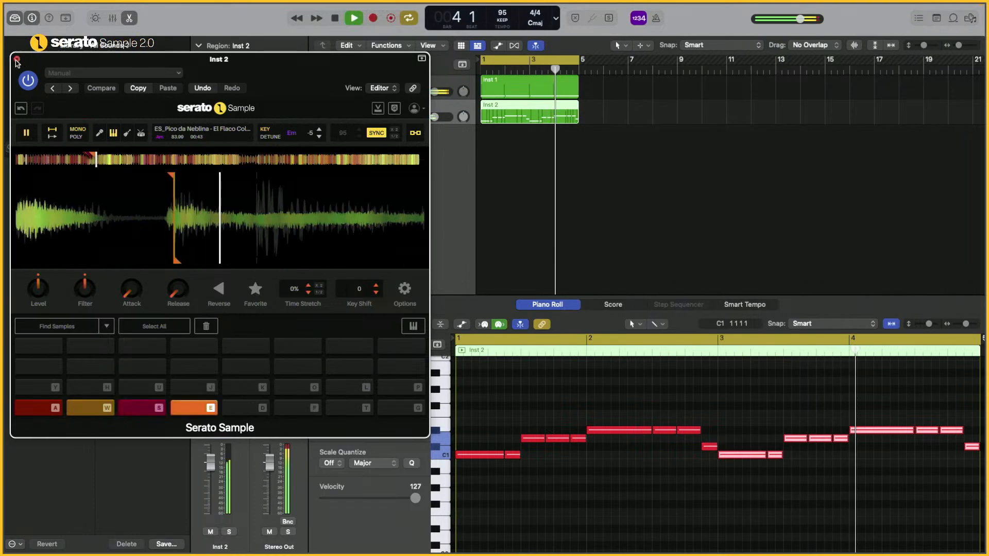
{"action": "key", "text": "space"}
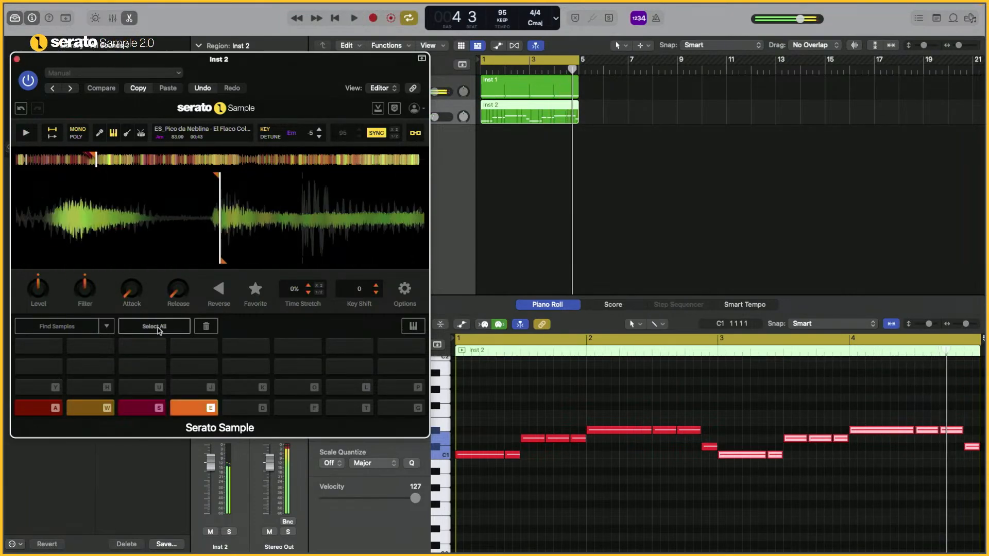
- Select all pads in Inst 2's sampler, set their filter to about 2 kHz, and play the loop
{"action": "left_click", "coordinate": [159, 327]}
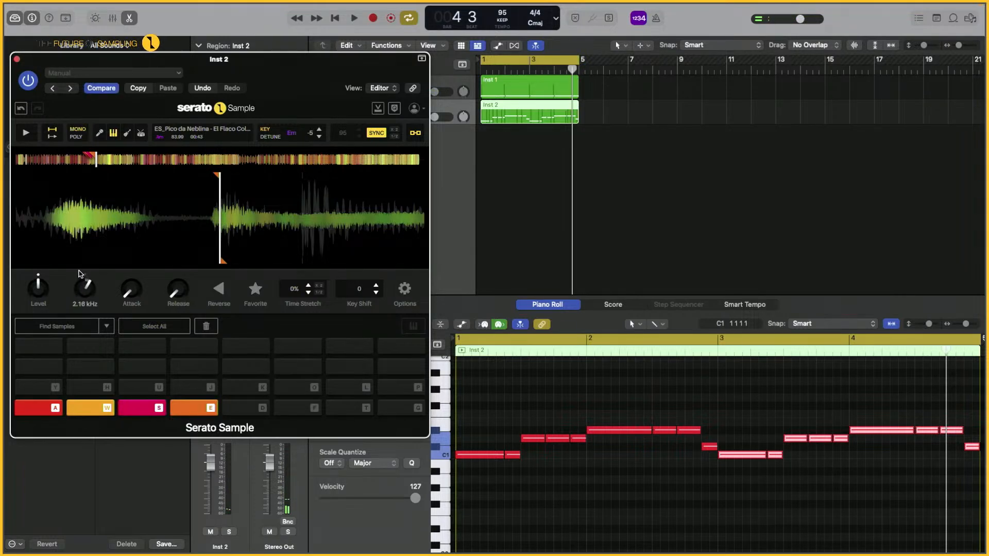
{"action": "key", "text": "space"}
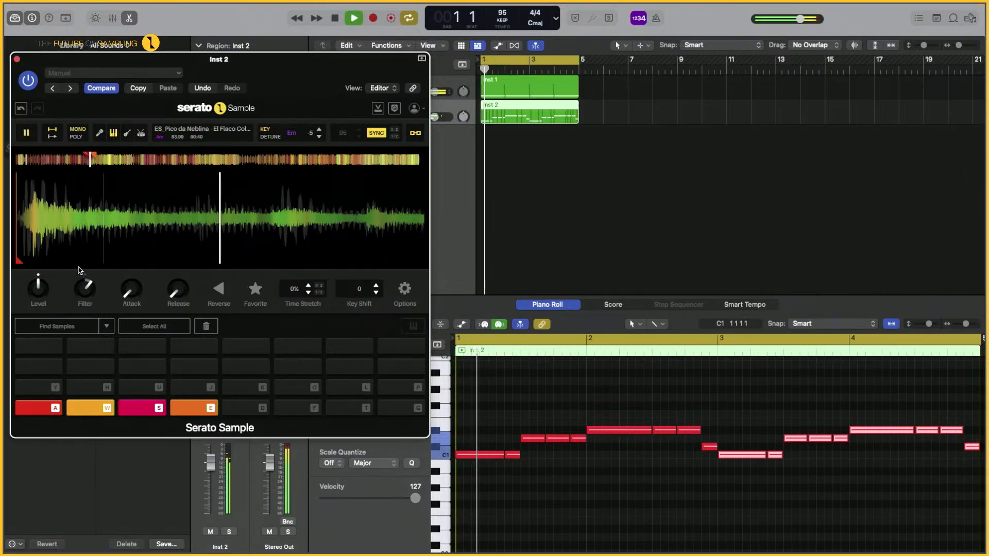
{"action": "left_click", "coordinate": [17, 60]}
{"action": "key", "text": "space"}
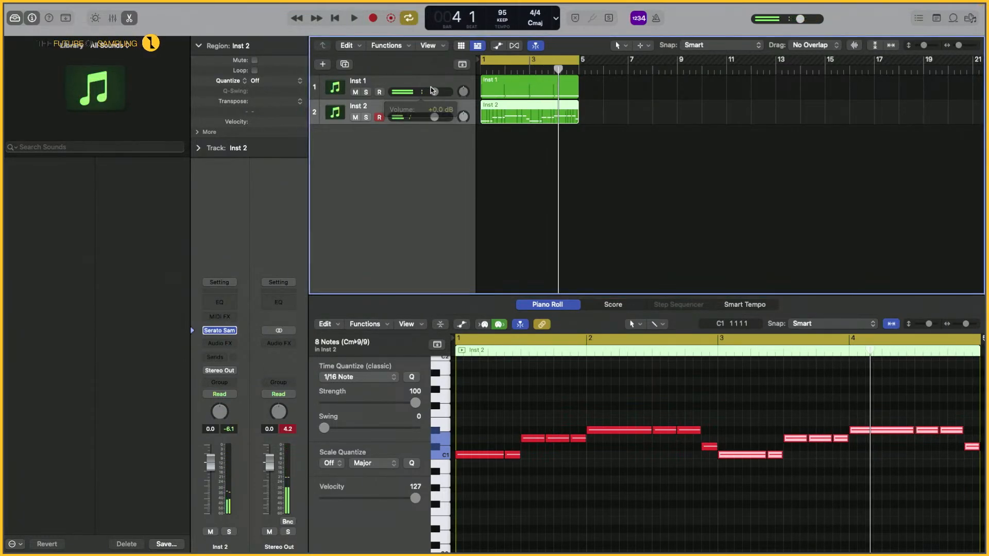
- Fine-adjust pad A's cue point on Inst 1 against the drum hit's attack, playing the loop to check it
{"action": "left_click", "coordinate": [415, 84]}
{"action": "left_click", "coordinate": [220, 329]}
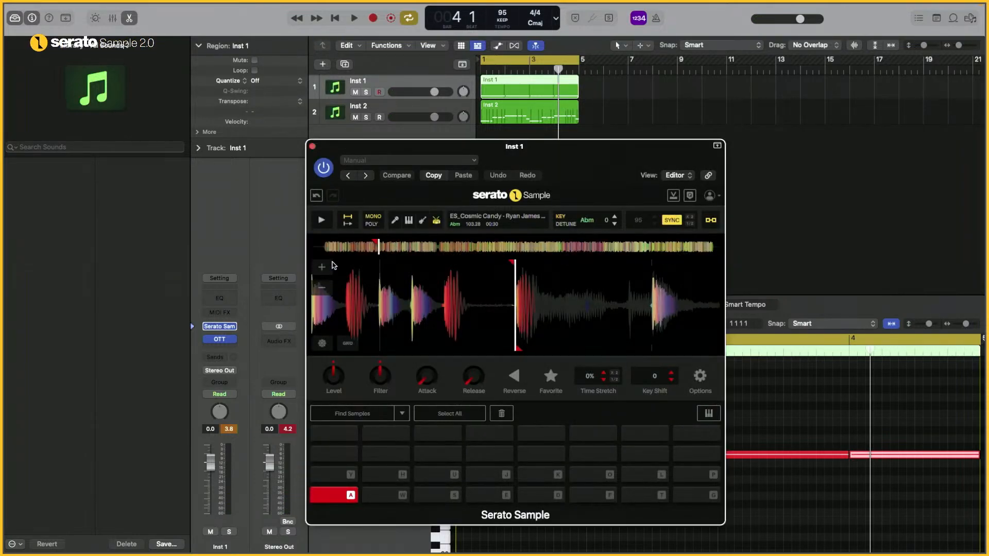
{"action": "left_click", "coordinate": [322, 267]}
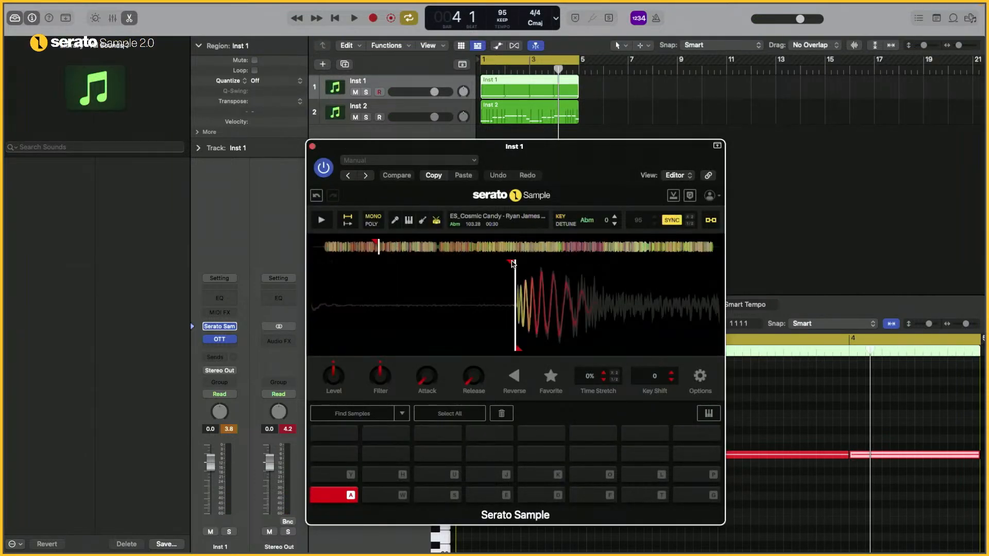
{"action": "key", "text": "space"}
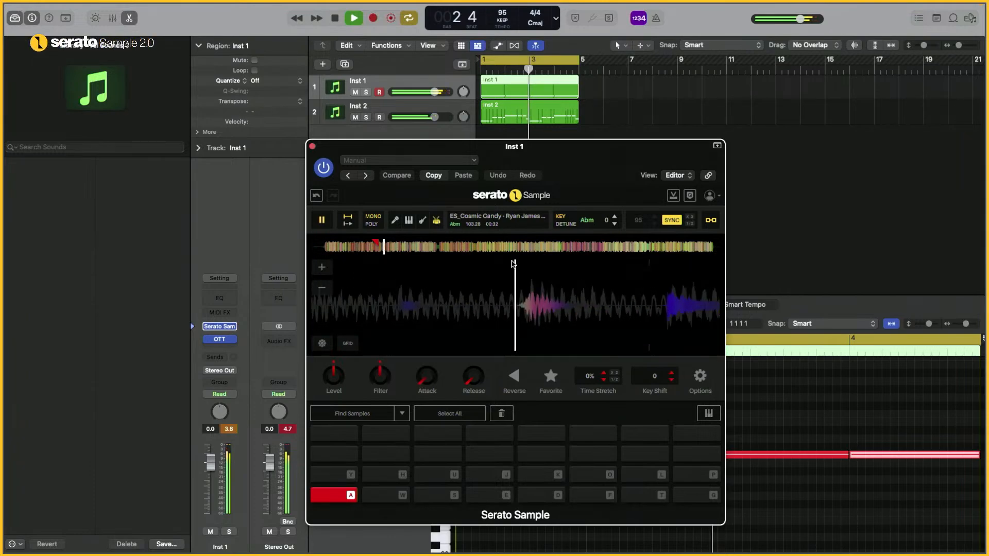
{"action": "key", "text": "space"}
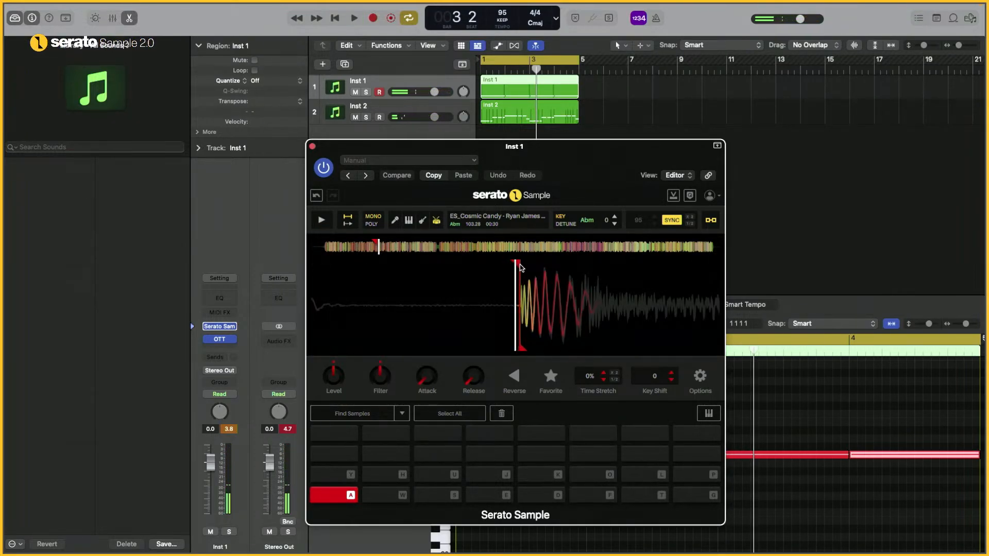
{"action": "key", "text": "space"}
{"action": "left_click", "coordinate": [311, 148]}
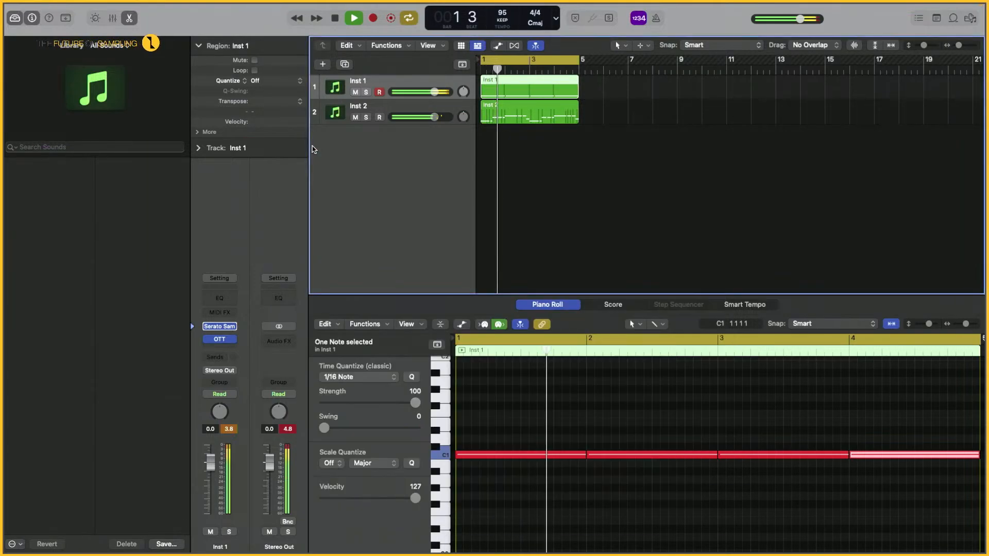
- Add a stereo Kickstart 2 effect to Inst 2 with the third ducking curve, and play the loop
{"action": "key", "text": "space"}
{"action": "key", "text": "Down"}
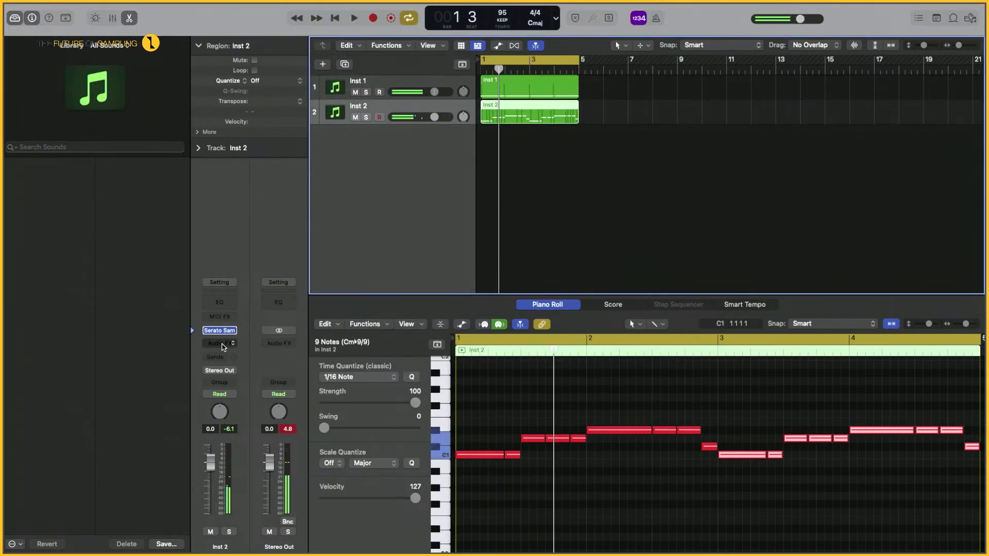
{"action": "left_click", "coordinate": [225, 343]}
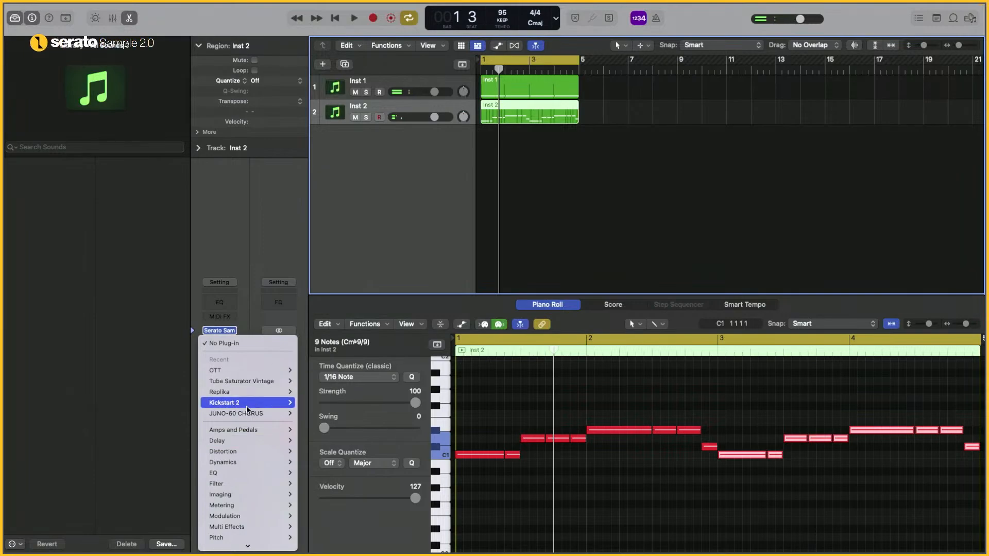
{"action": "mouse_move", "coordinate": [251, 404]}
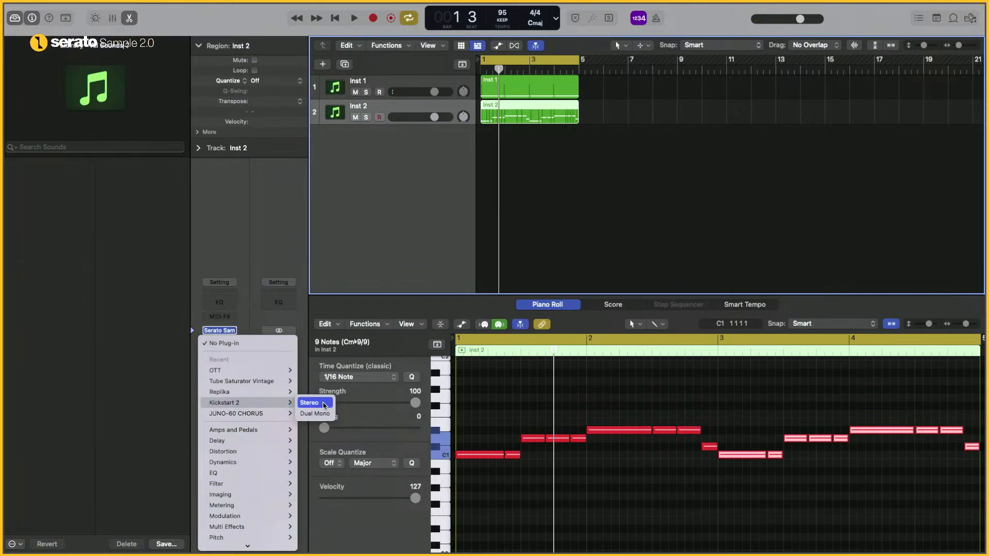
{"action": "left_click", "coordinate": [320, 404]}
{"action": "key", "text": "space"}
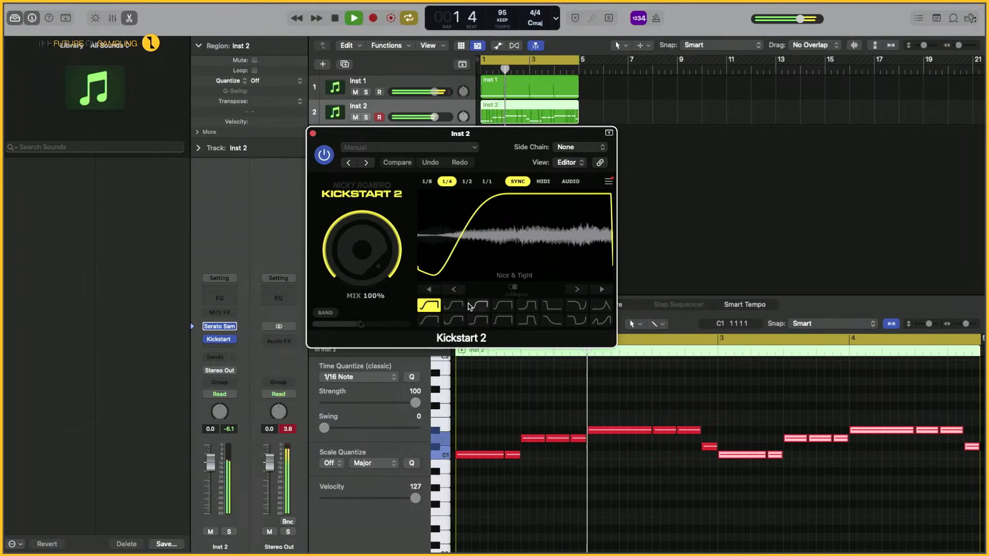
{"action": "left_click", "coordinate": [475, 307]}
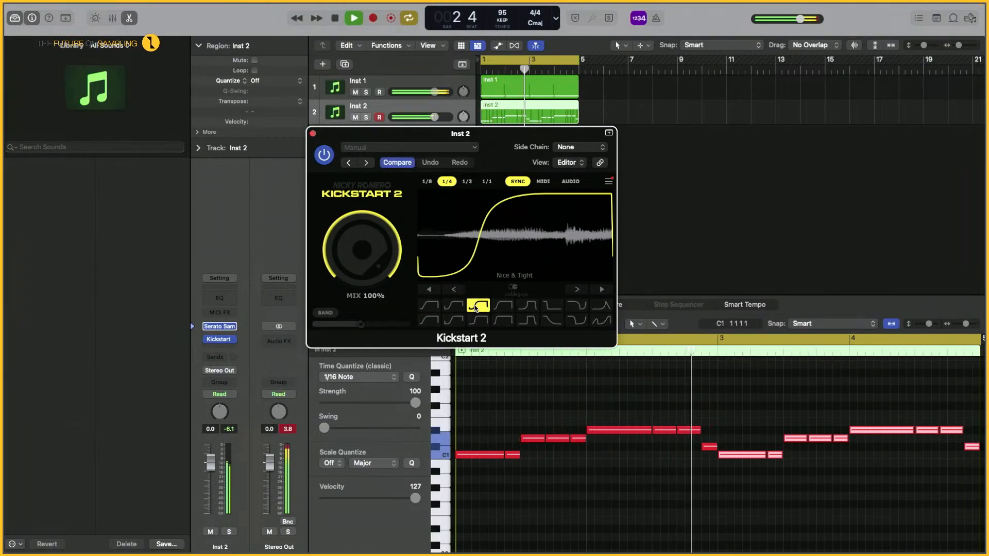
{"action": "left_click", "coordinate": [312, 133]}
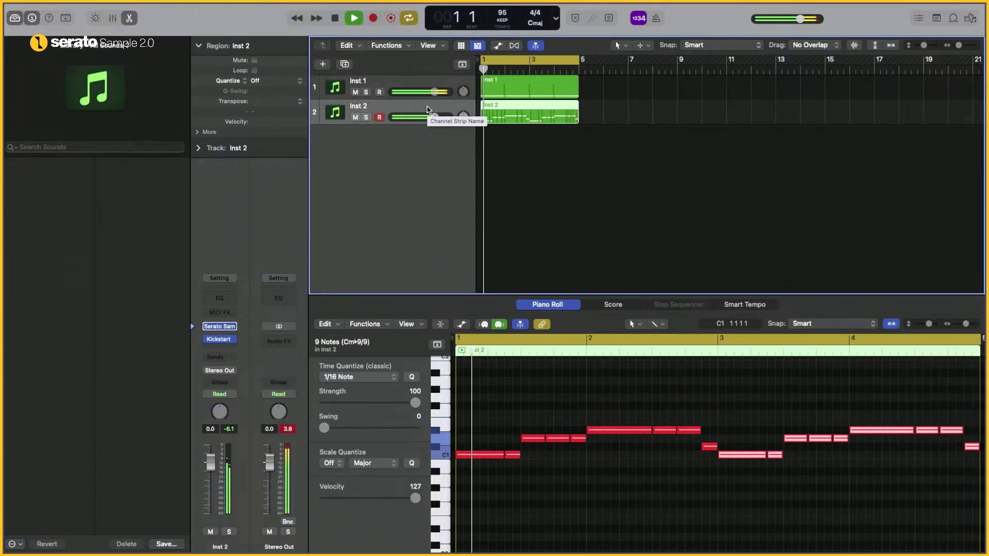
{"action": "key", "text": "space"}
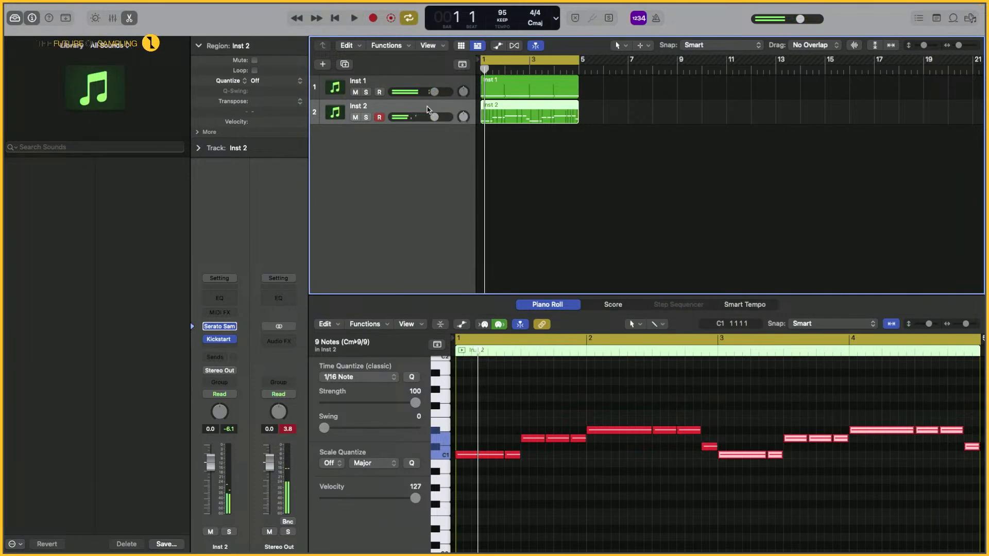
- Create a Serato Sample instrument track and load Arpy Mello Bit Synth C3.wav from the LIVE STREAM SAMPLES folder in Finder
{"action": "left_click", "coordinate": [322, 65]}
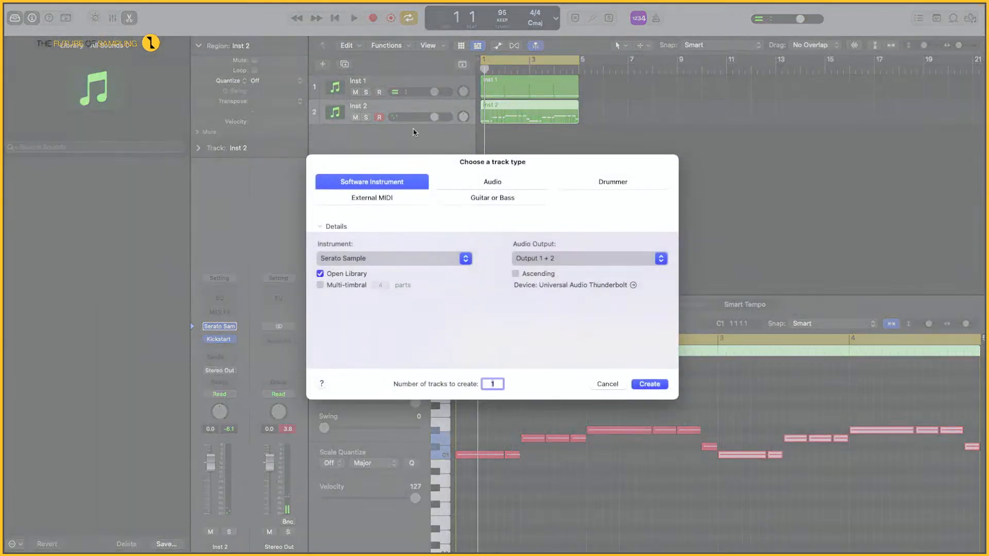
{"action": "left_click", "coordinate": [649, 384]}
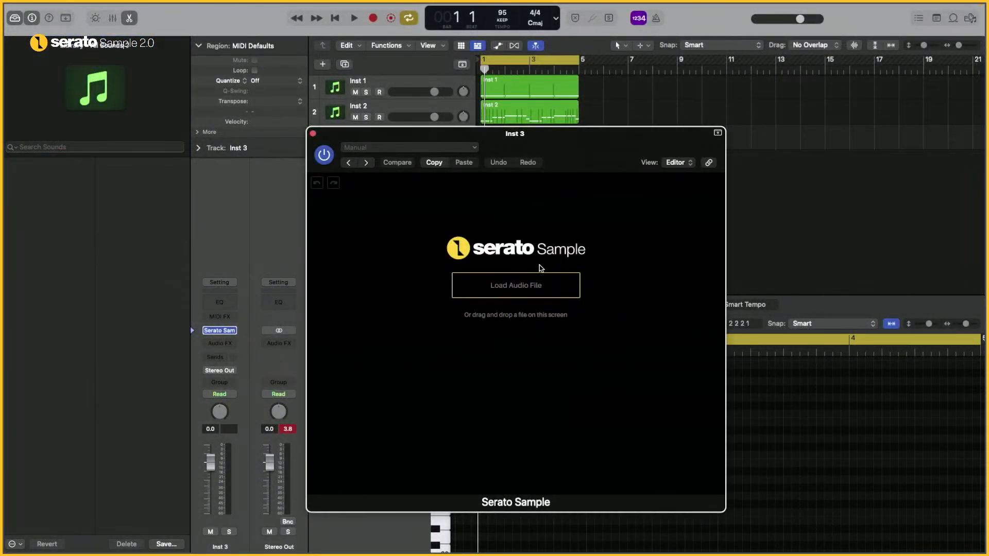
{"action": "key", "text": "super+Tab"}
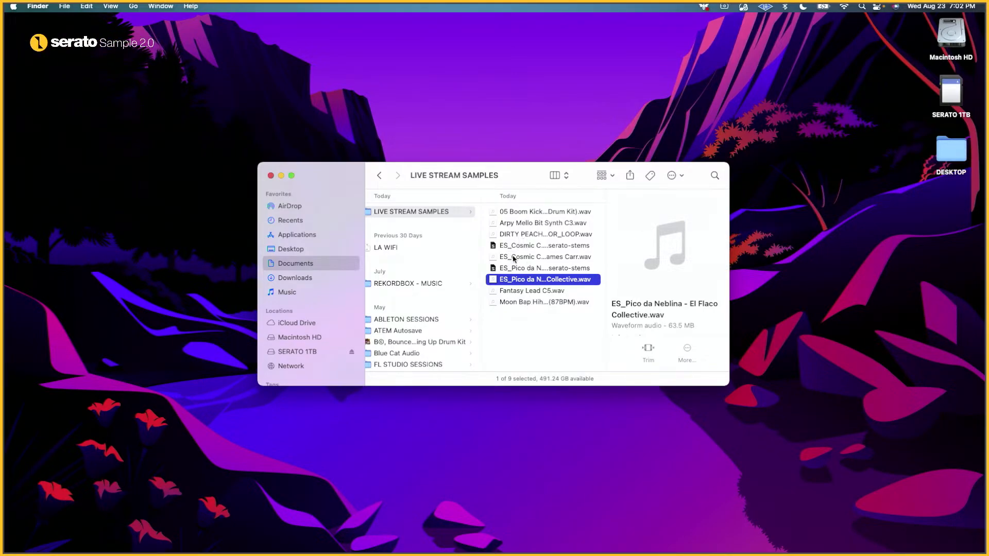
{"action": "left_click", "coordinate": [521, 223]}
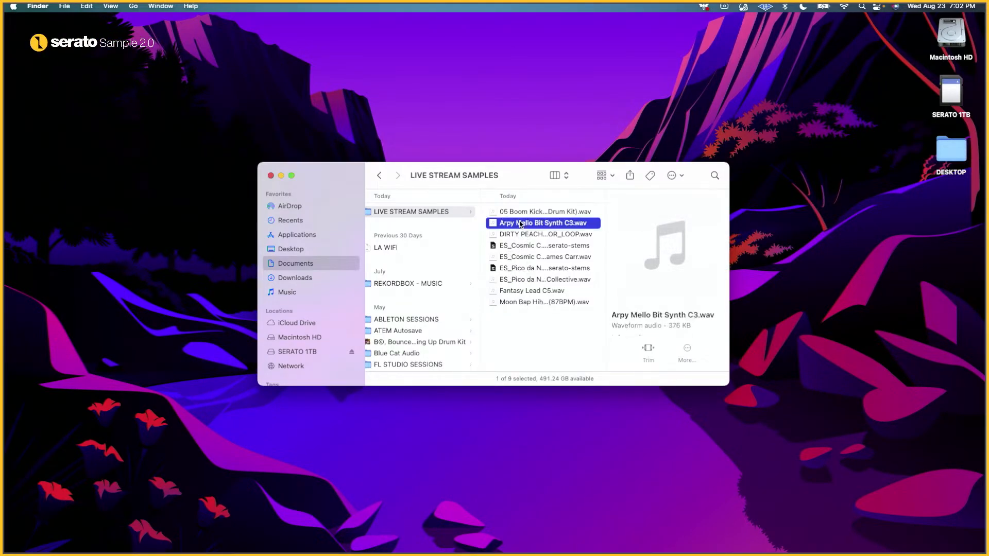
{"action": "left_click_drag", "start_coordinate": [518, 227], "coordinate": [521, 291]}
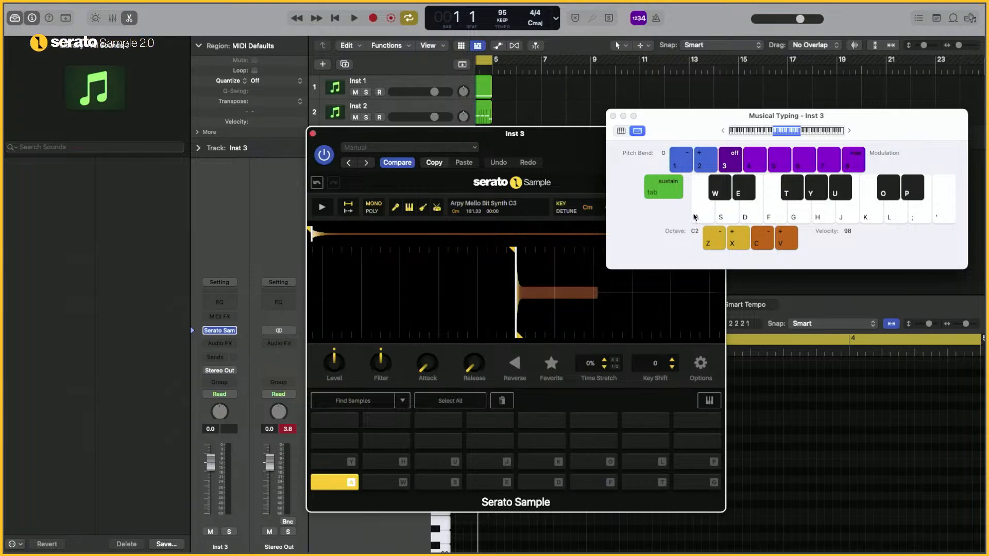
- Audition the Arpy Mello synth sample on pads K and A, lowering the Musical Typing octave to C0
{"action": "key", "text": "k"}
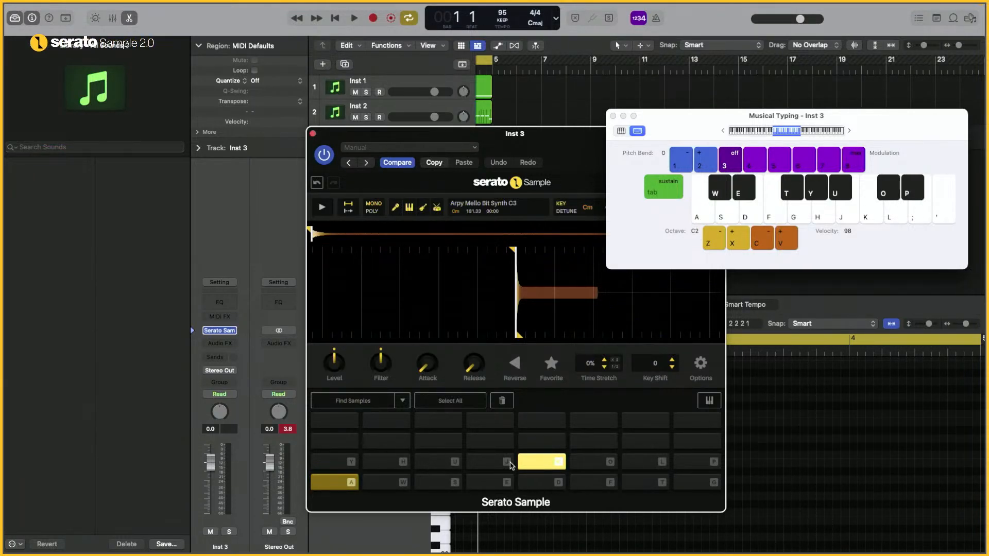
{"action": "left_click", "coordinate": [543, 460]}
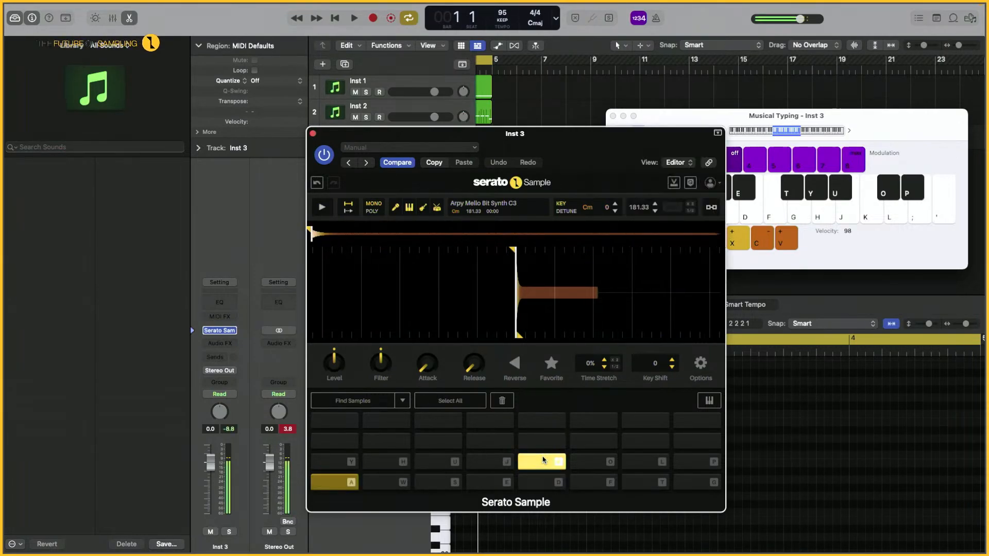
{"action": "left_click", "coordinate": [837, 266]}
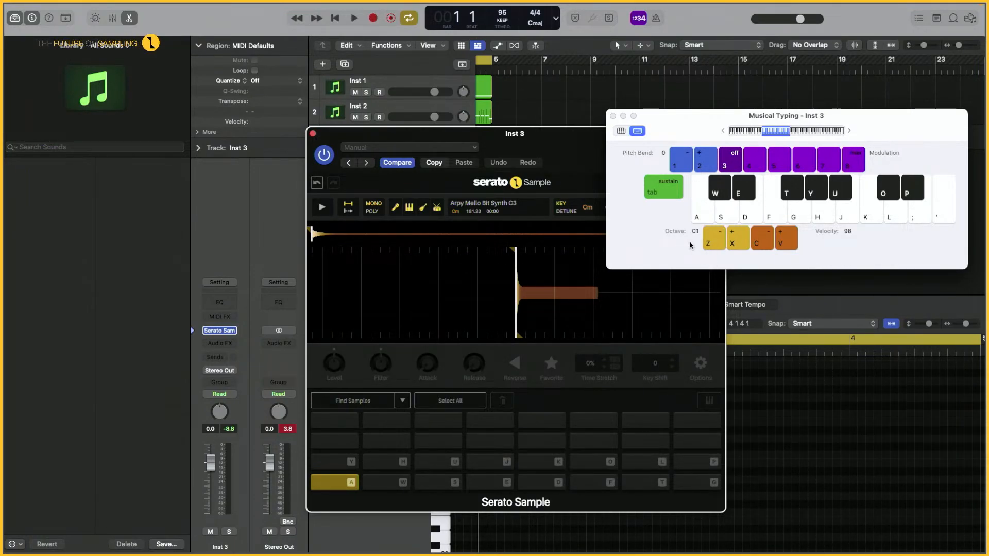
{"action": "key", "text": "a"}
{"action": "key", "text": "a"}
{"action": "key", "text": "a"}
{"action": "key", "text": "a"}
{"action": "key", "text": "a"}
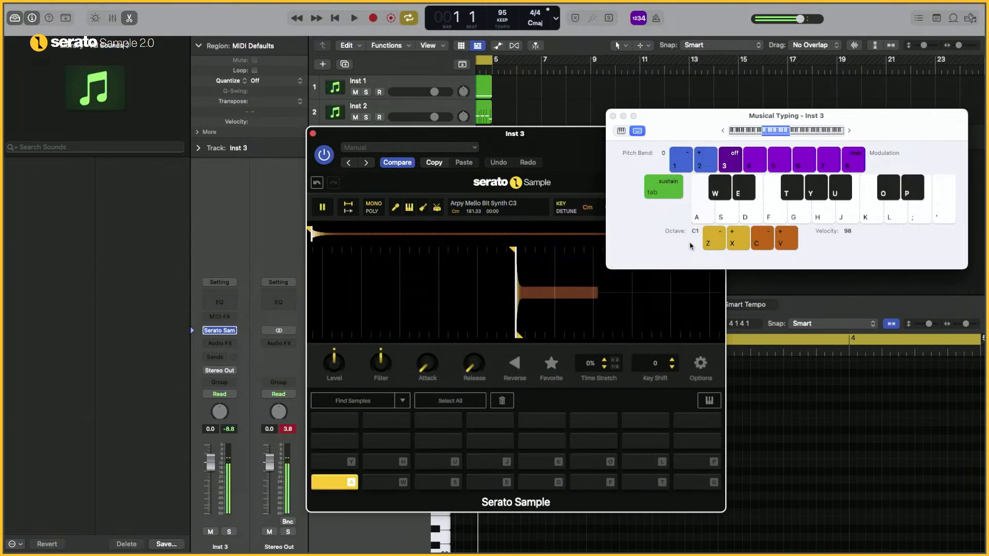
{"action": "key", "text": "a"}
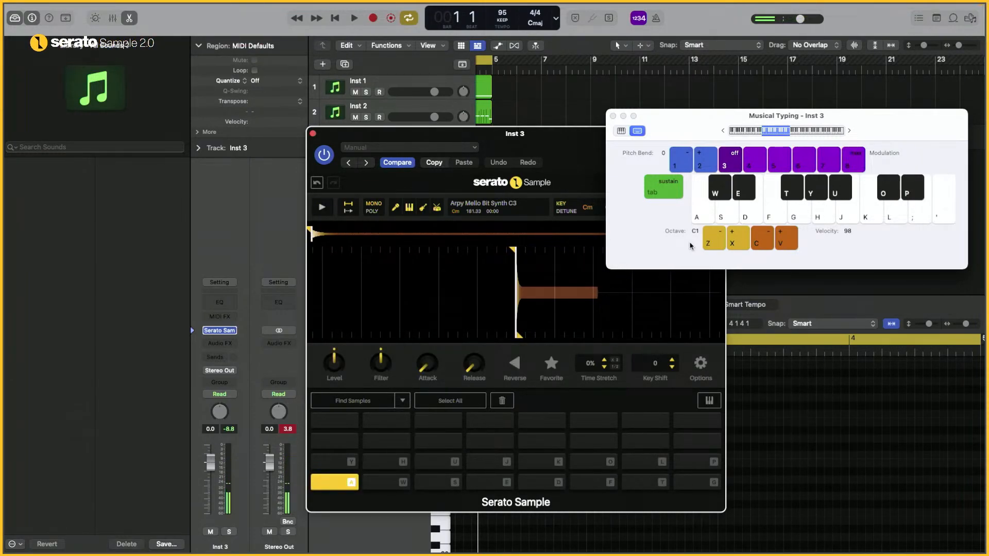
{"action": "key", "text": "z"}
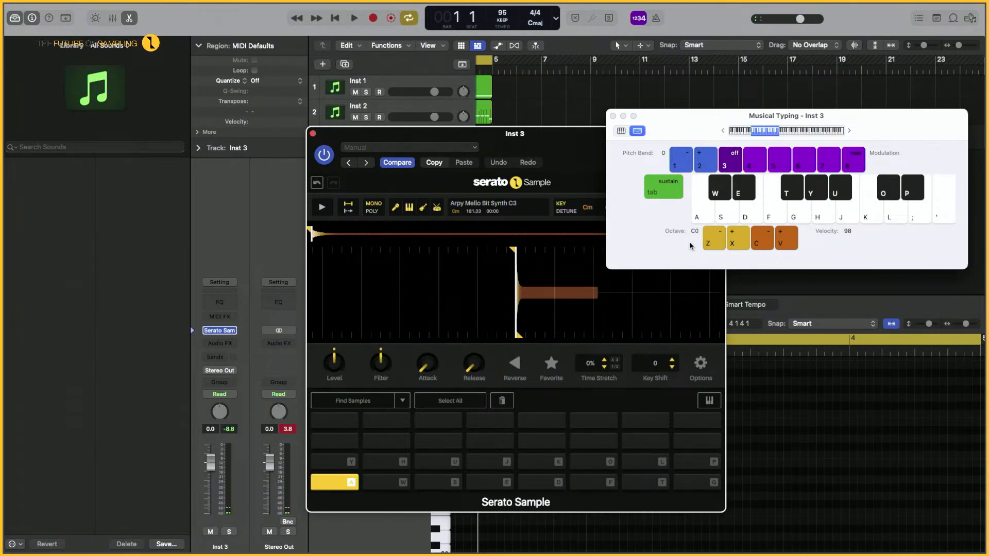
{"action": "key", "text": "a"}
{"action": "key", "text": "a"}
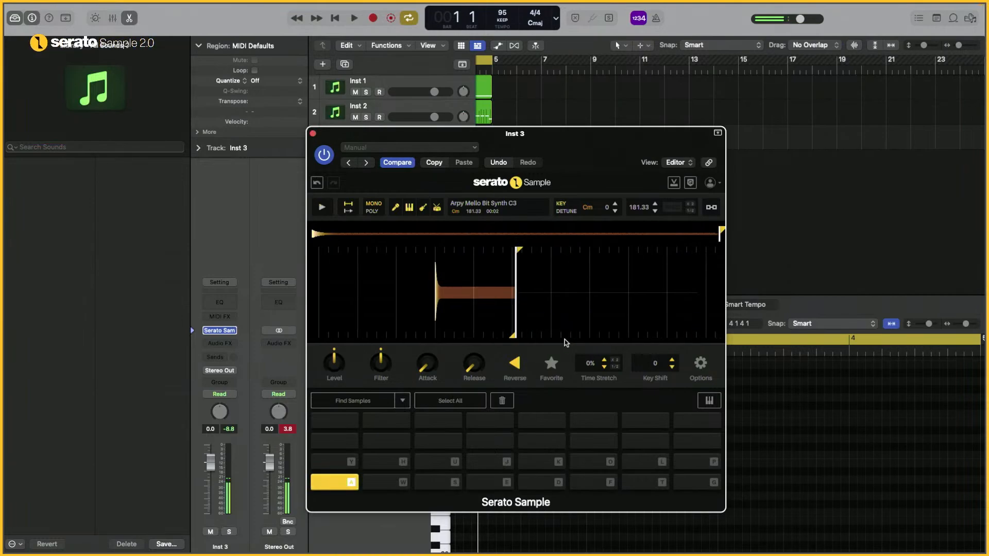
- Sync the Arpy Mello synth sample to the project tempo at 47.5 BPM and audition the reversed pad A
{"action": "left_click", "coordinate": [691, 211]}
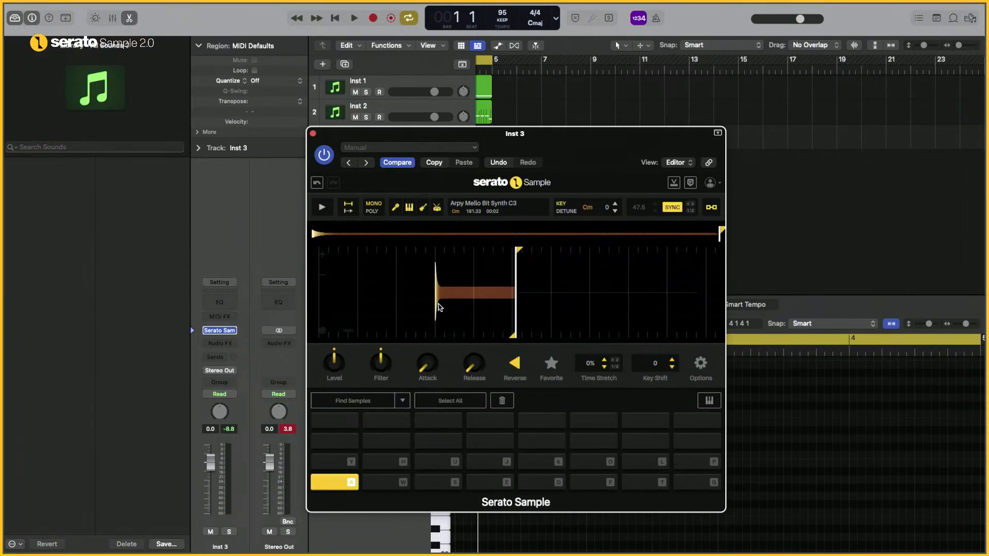
{"action": "left_click", "coordinate": [345, 482]}
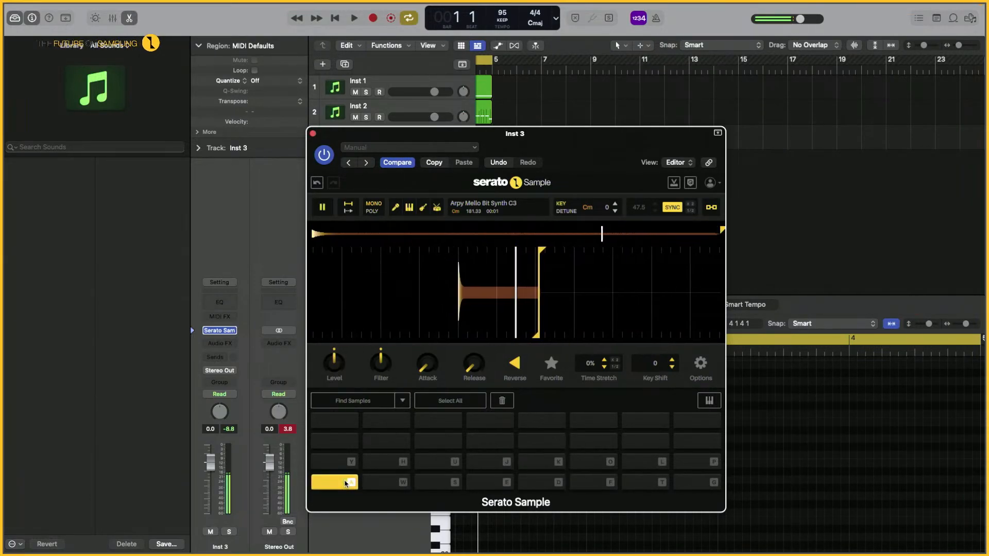
{"action": "scroll", "coordinate": [778, 150], "scroll_direction": "left", "scroll_amount": 5}
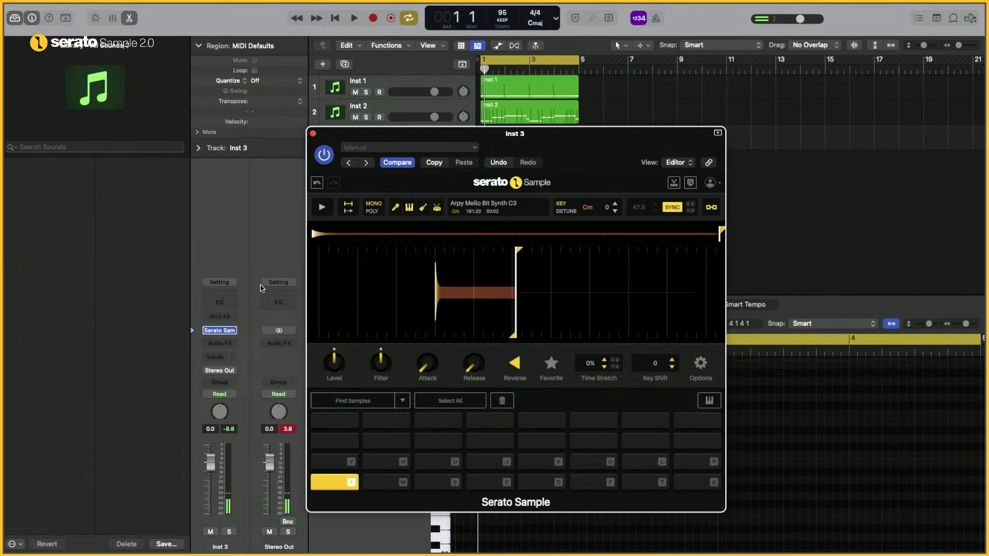
- Insert Plugin Boutique's ScalerControl 2 as a MIDI effect on Inst 3 and move its window clear of the sampler
{"action": "left_click", "coordinate": [223, 318]}
{"action": "mouse_move", "coordinate": [245, 436]}
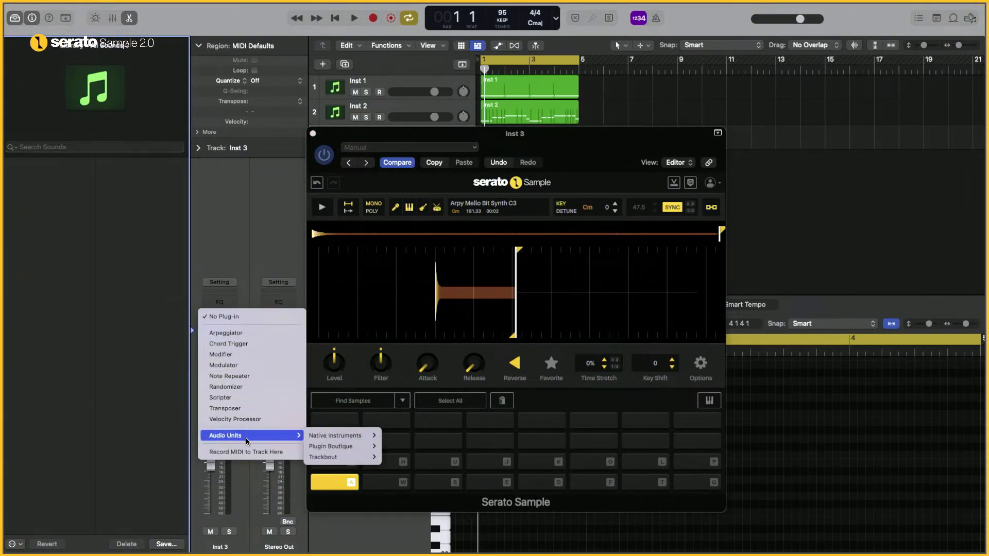
{"action": "mouse_move", "coordinate": [367, 446]}
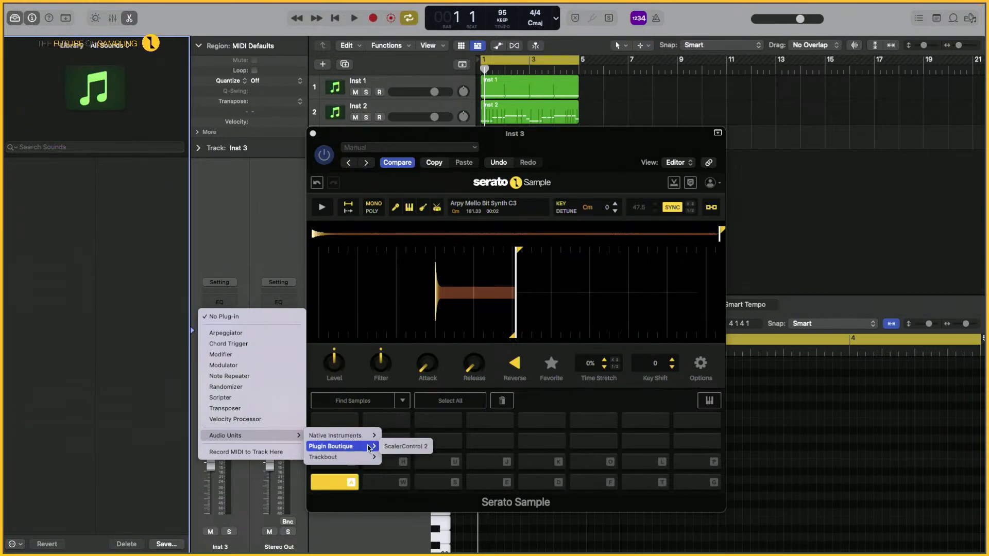
{"action": "left_click", "coordinate": [418, 447]}
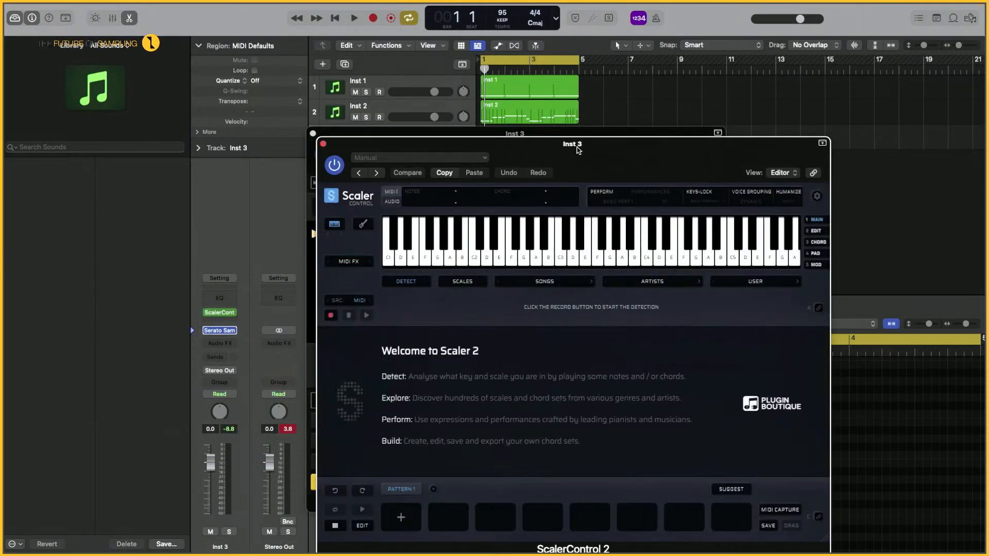
{"action": "left_click_drag", "start_coordinate": [634, 157], "coordinate": [401, 116]}
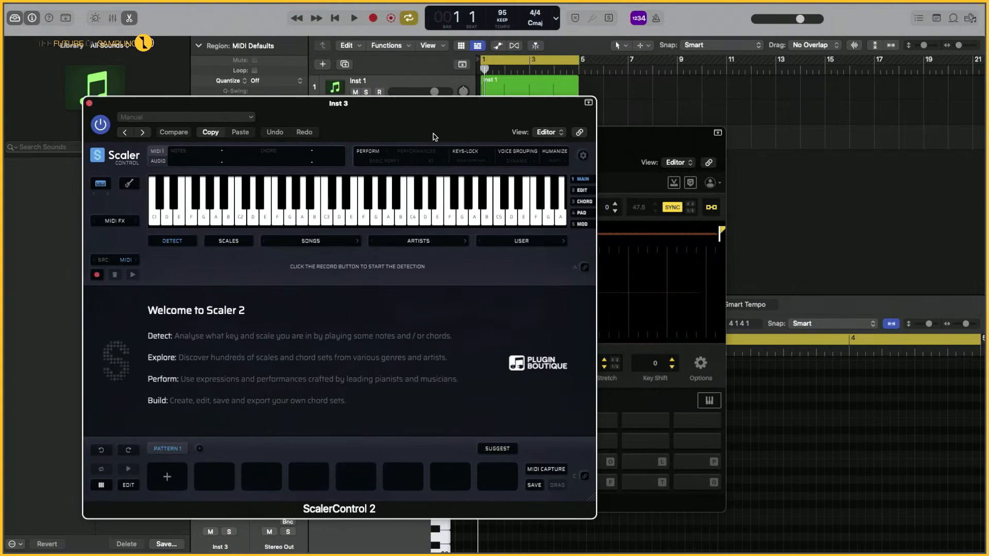
- Load the user chord set Em or G (EarlyR&B) in ScalerControl 2 on Inst 3 and close its window
{"action": "left_click", "coordinate": [521, 241]}
{"action": "scroll", "coordinate": [532, 418], "scroll_direction": "down", "scroll_amount": 10}
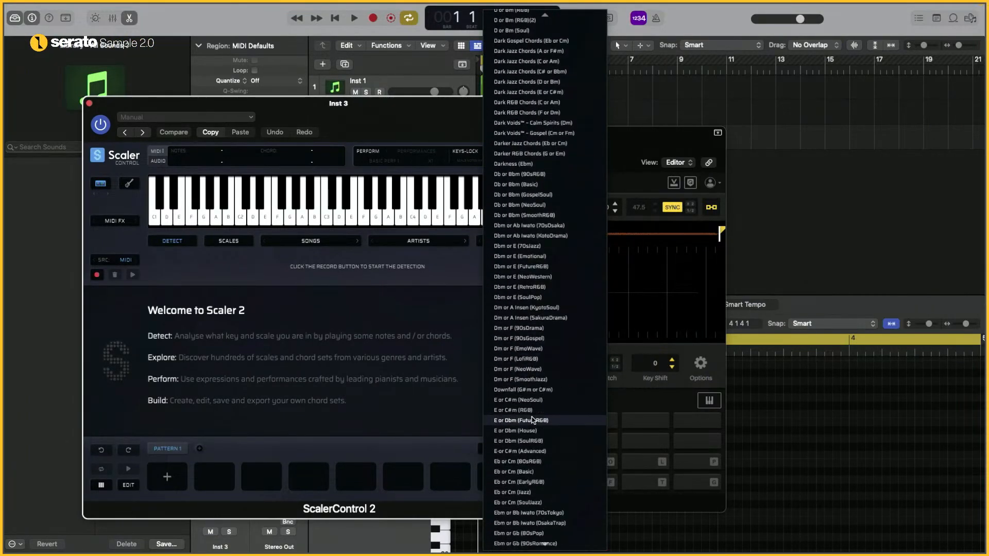
{"action": "scroll", "coordinate": [532, 418], "scroll_direction": "down", "scroll_amount": 2}
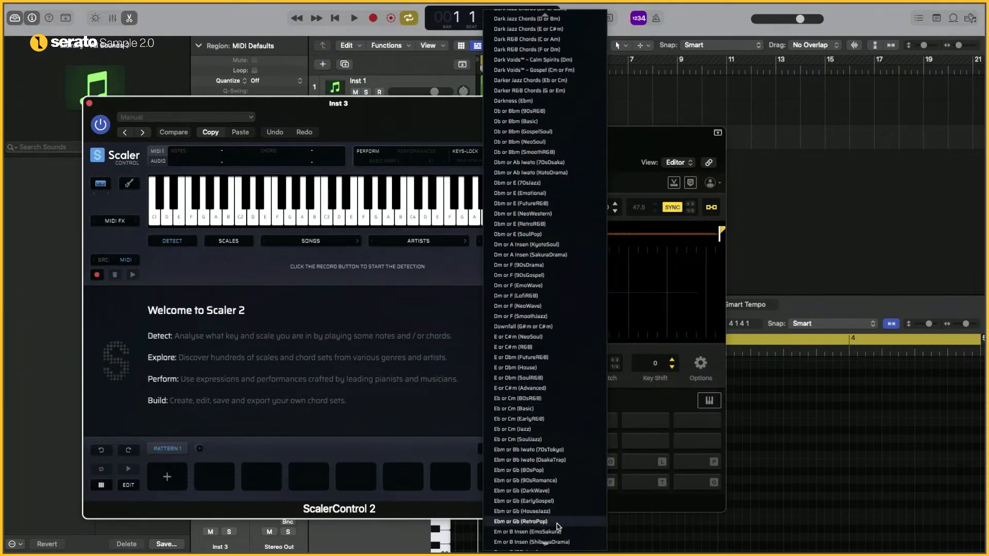
{"action": "scroll", "coordinate": [556, 536], "scroll_direction": "down", "scroll_amount": 3}
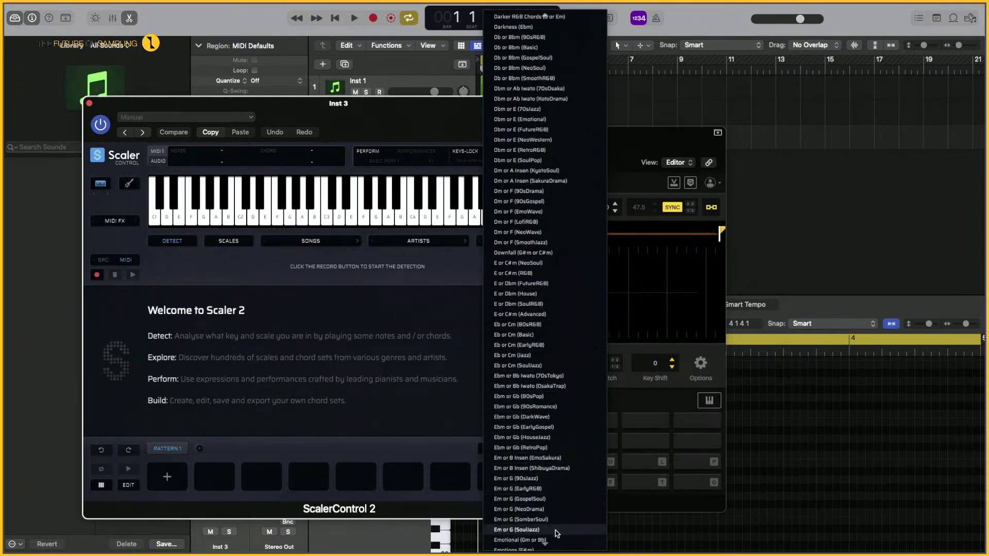
{"action": "scroll", "coordinate": [557, 532], "scroll_direction": "down", "scroll_amount": 2}
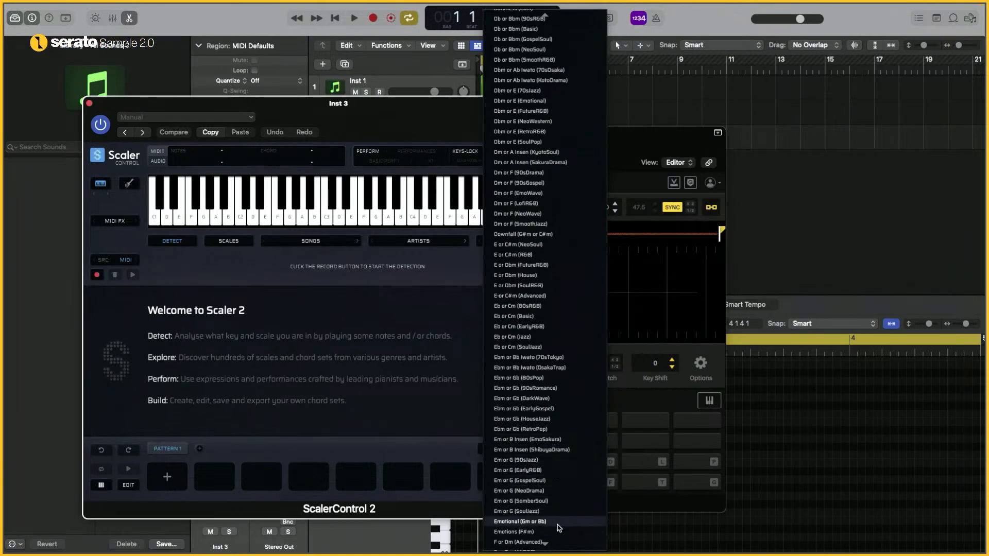
{"action": "left_click", "coordinate": [545, 470]}
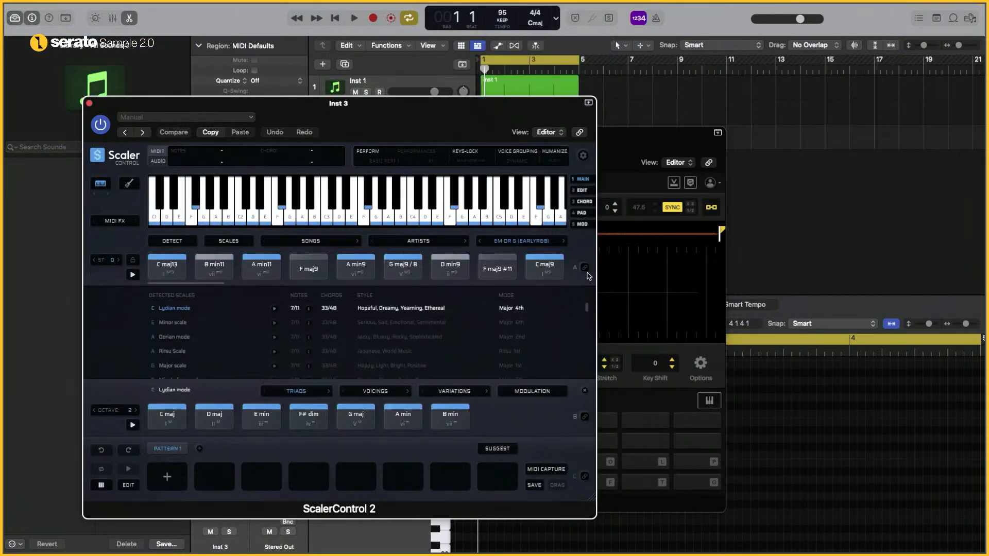
{"action": "left_click", "coordinate": [90, 104]}
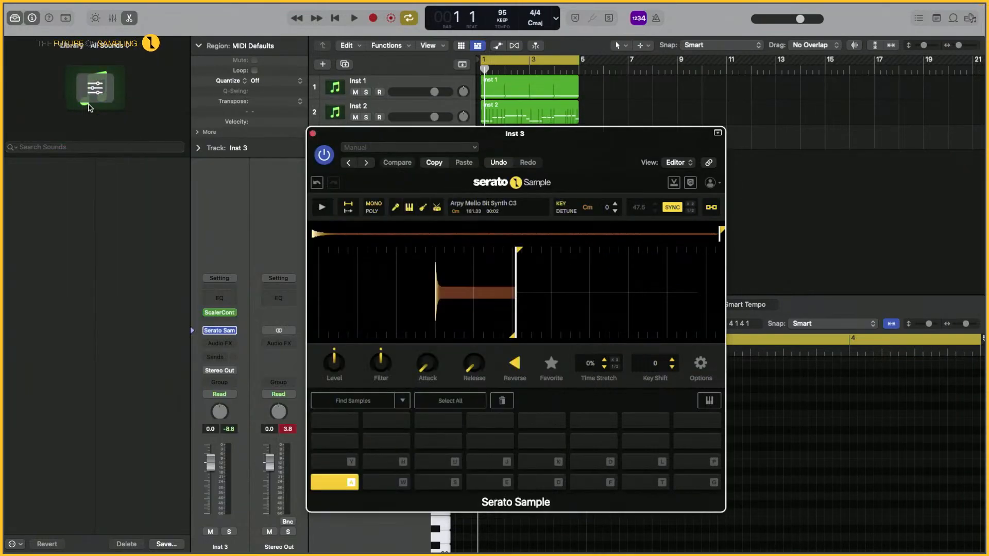
- Audition pad S in Serato Sample, clear its cue and reselect the reversed pad A
{"action": "key", "text": "s"}
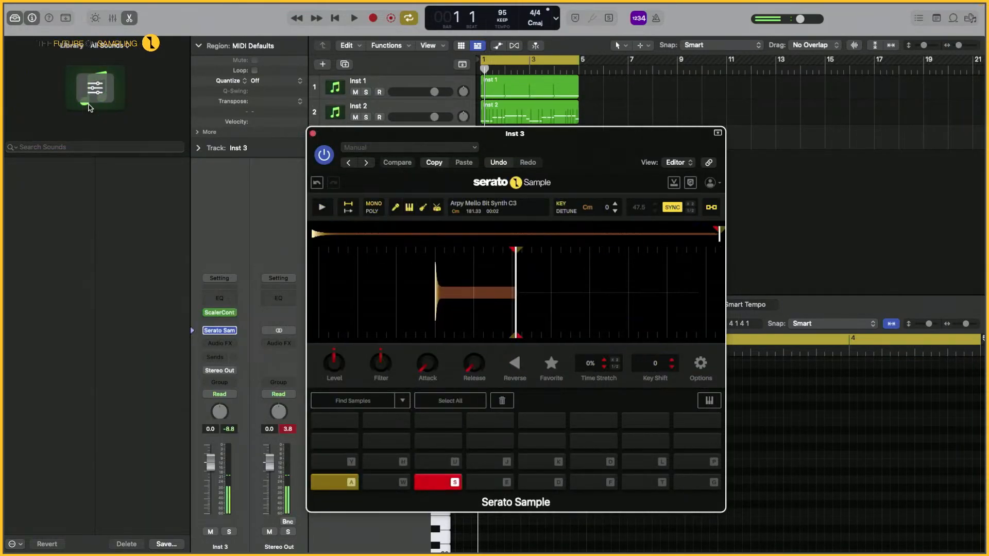
{"action": "left_click", "coordinate": [439, 484]}
{"action": "key", "text": "Delete"}
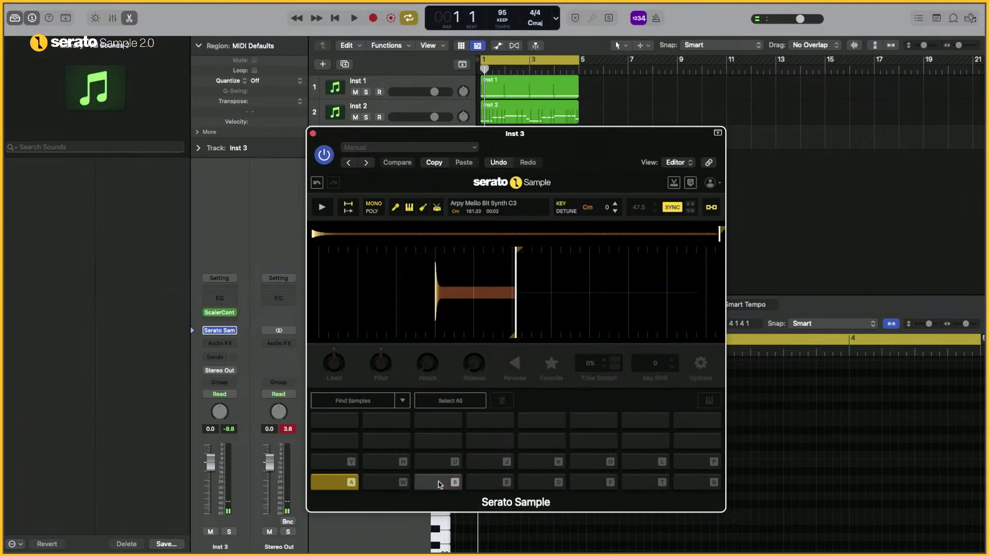
{"action": "key", "text": "a"}
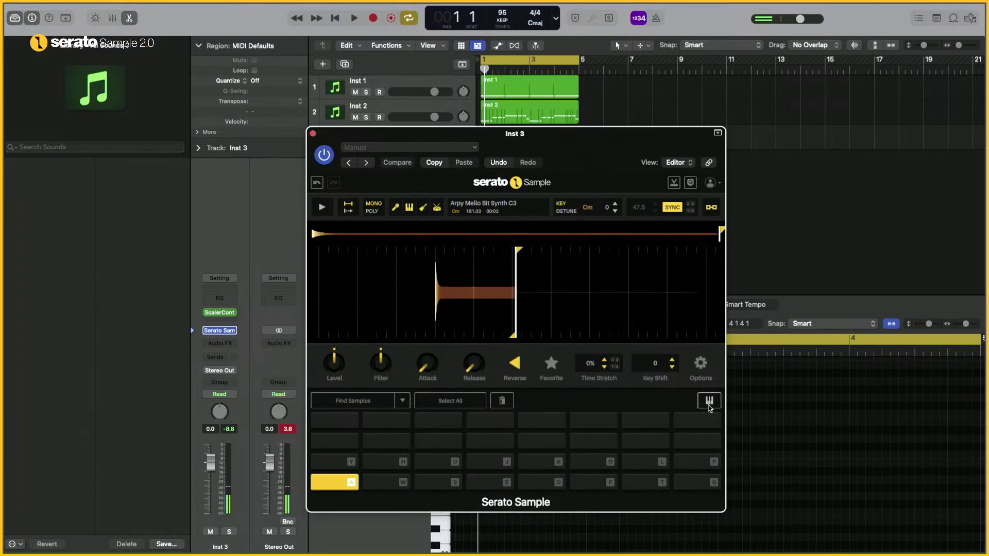
{"action": "left_click", "coordinate": [709, 401]}
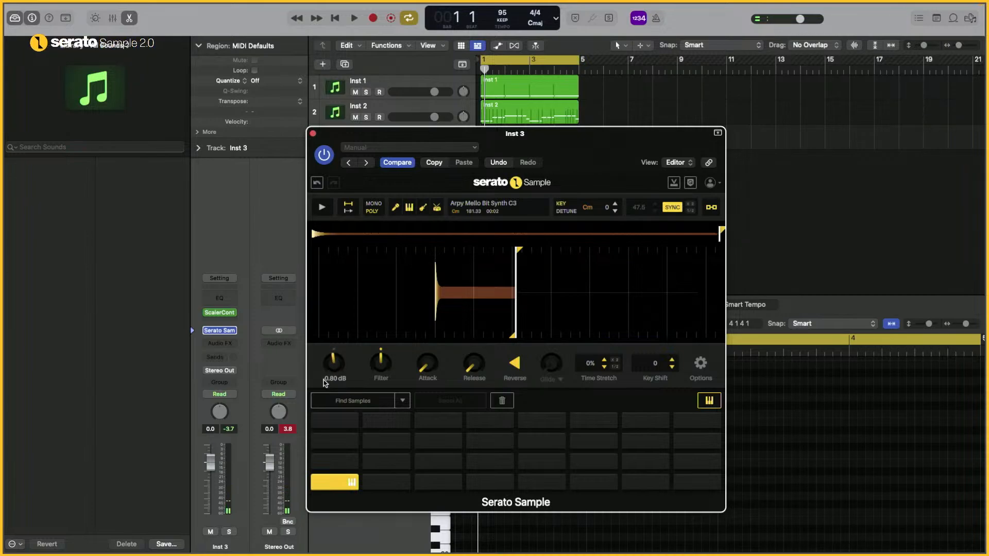
{"action": "left_click_drag", "start_coordinate": [328, 375], "coordinate": [317, 399]}
{"action": "left_click", "coordinate": [316, 402]}
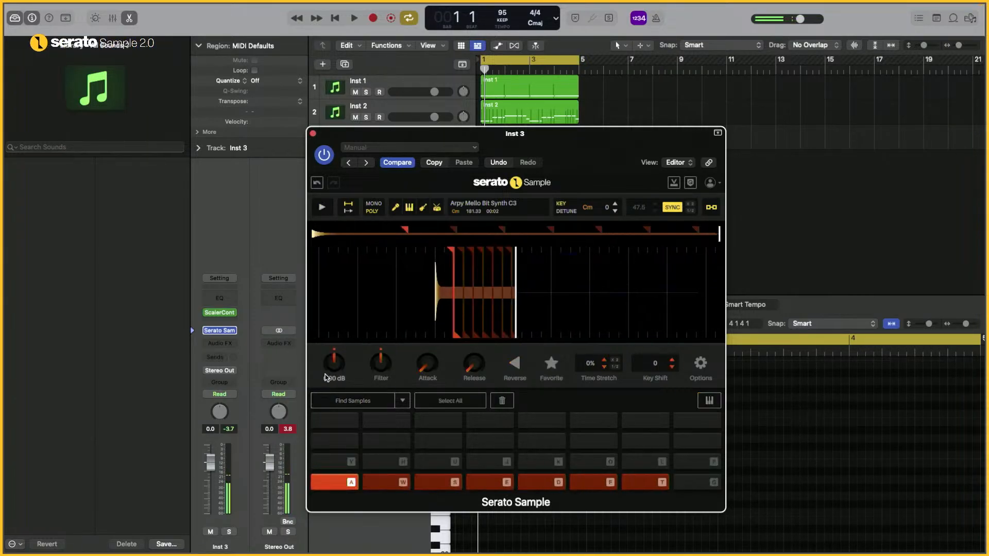
{"action": "left_click", "coordinate": [314, 184]}
{"action": "mouse_move", "coordinate": [330, 367]}
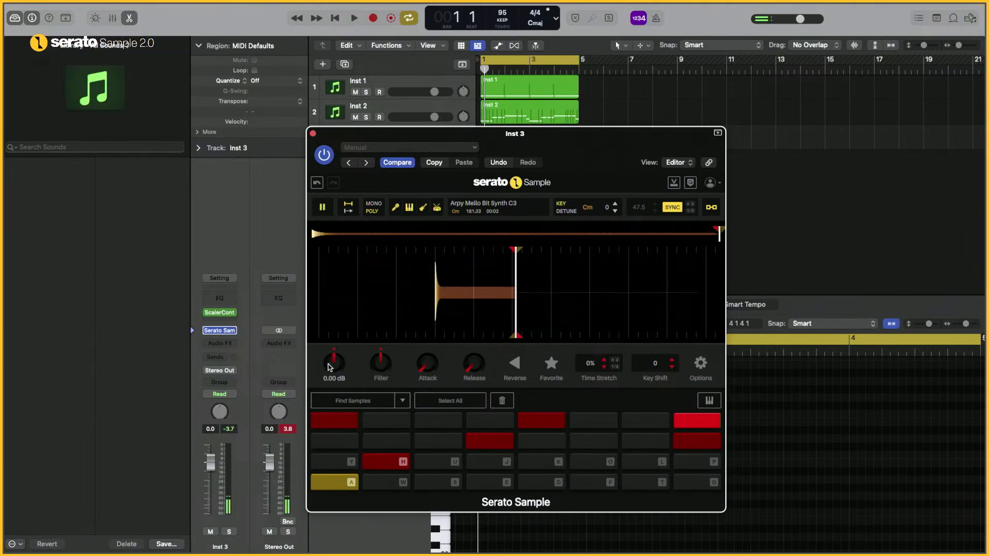
{"action": "left_click", "coordinate": [316, 184]}
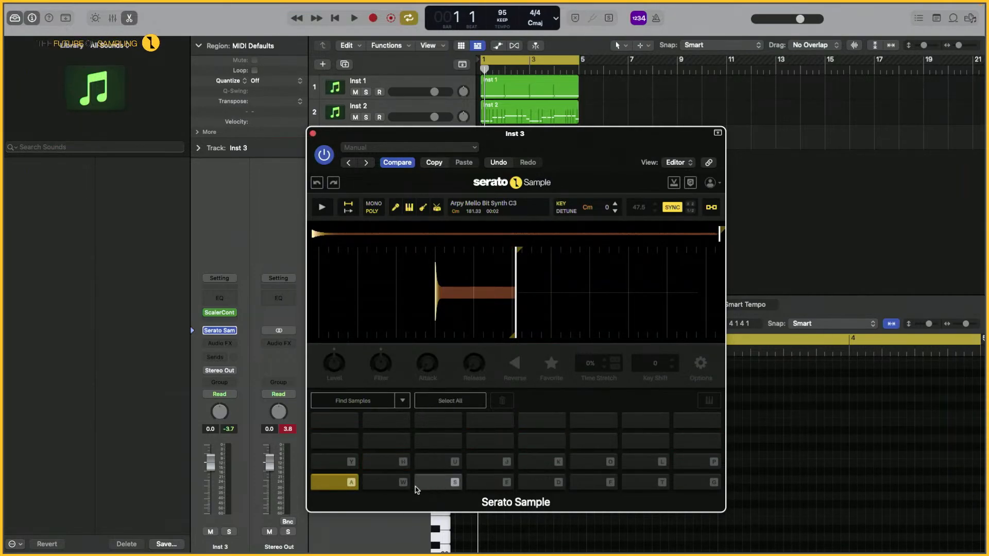
- Switch the reversed pad A to keyboard mode, reposition the sampler window and toggle project playback
{"action": "left_click", "coordinate": [332, 482]}
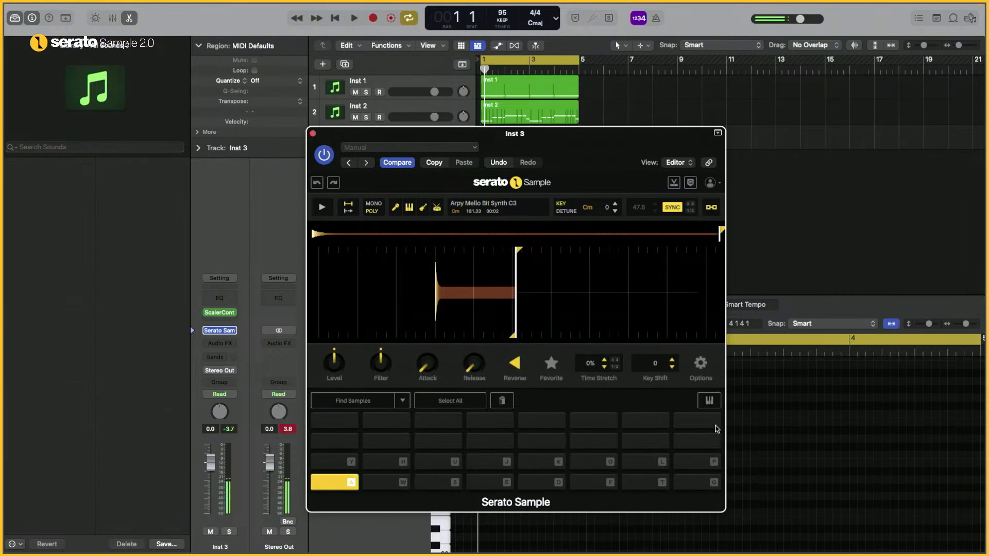
{"action": "left_click", "coordinate": [714, 405]}
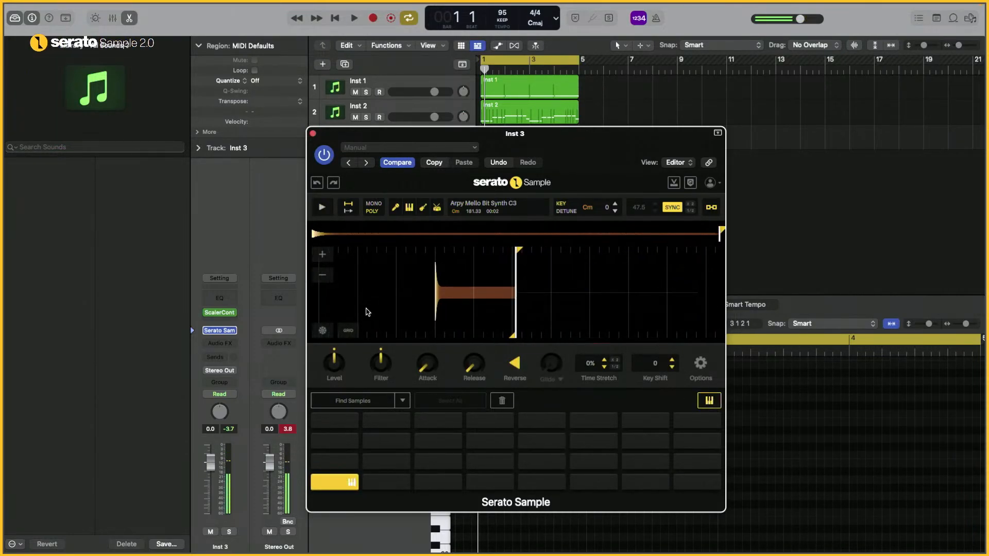
{"action": "left_click", "coordinate": [834, 192]}
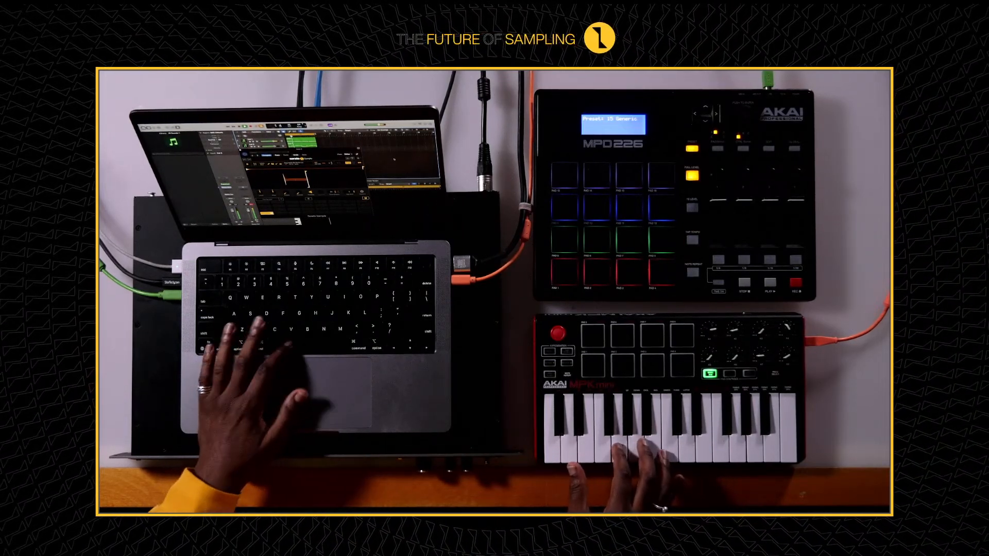
{"action": "left_click_drag", "start_coordinate": [329, 149], "coordinate": [353, 146]}
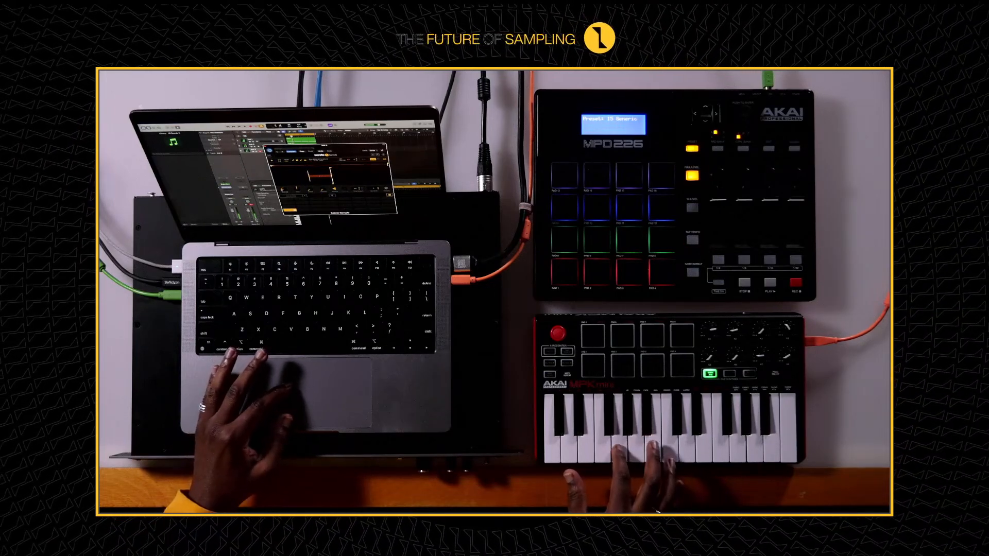
{"action": "key", "text": "space"}
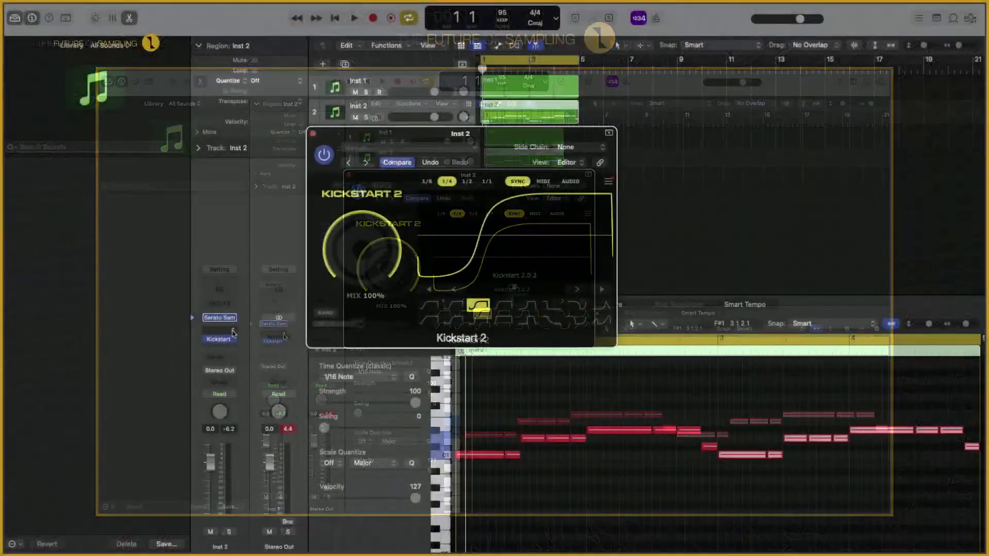
- Insert a stereo JUNO-60 Chorus before Kickstart on Inst 2, trim its output level during playback, and close both effect windows
{"action": "left_click", "coordinate": [219, 317]}
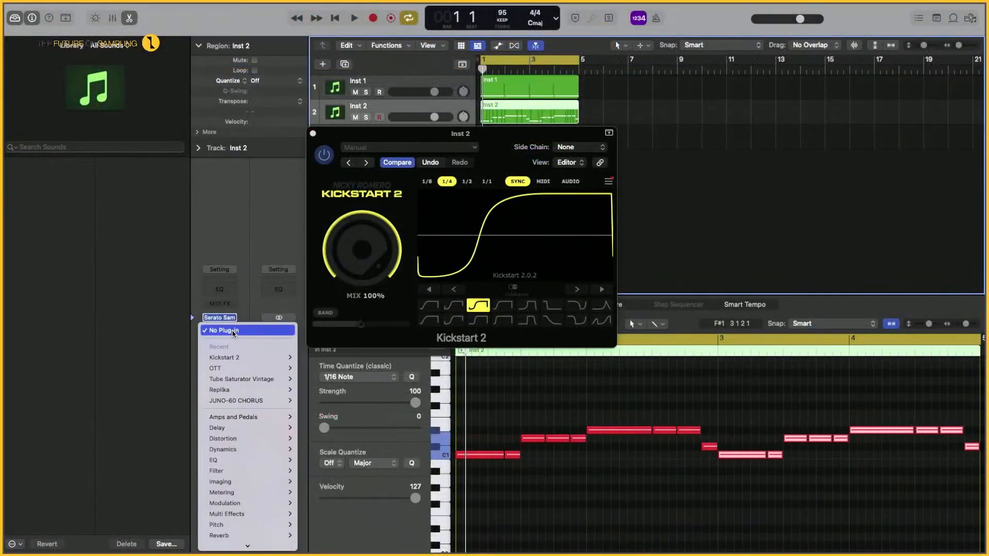
{"action": "mouse_move", "coordinate": [241, 404]}
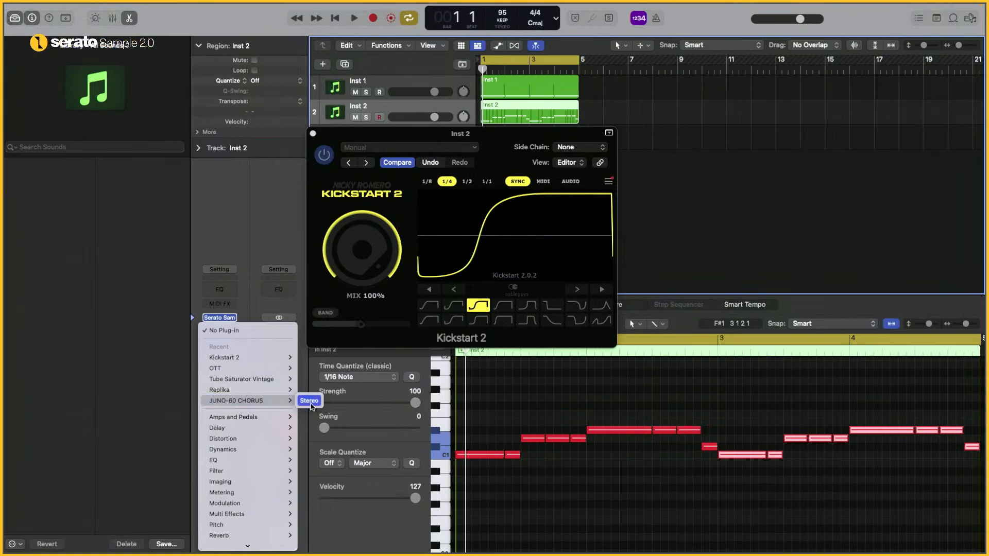
{"action": "left_click", "coordinate": [310, 404]}
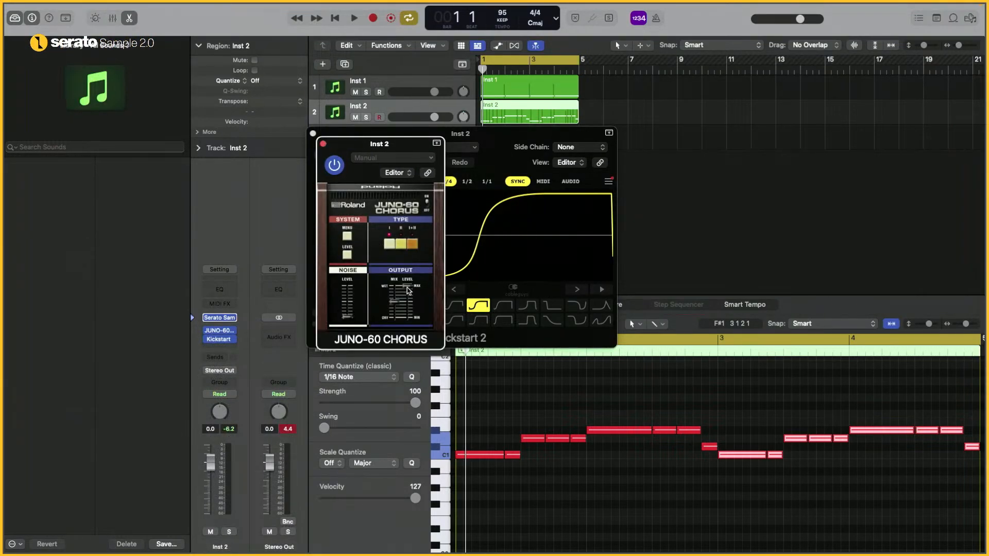
{"action": "mouse_move", "coordinate": [407, 291]}
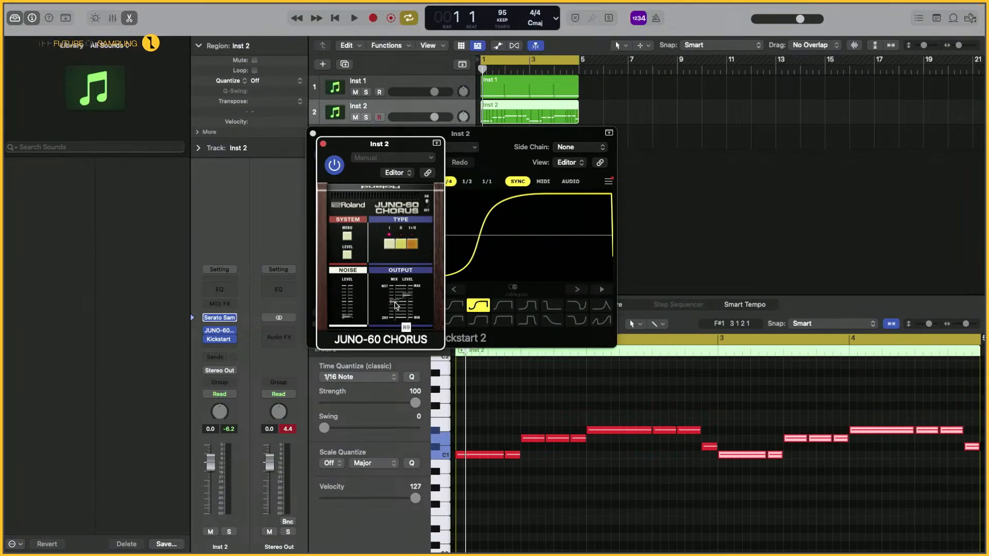
{"action": "key", "text": "space"}
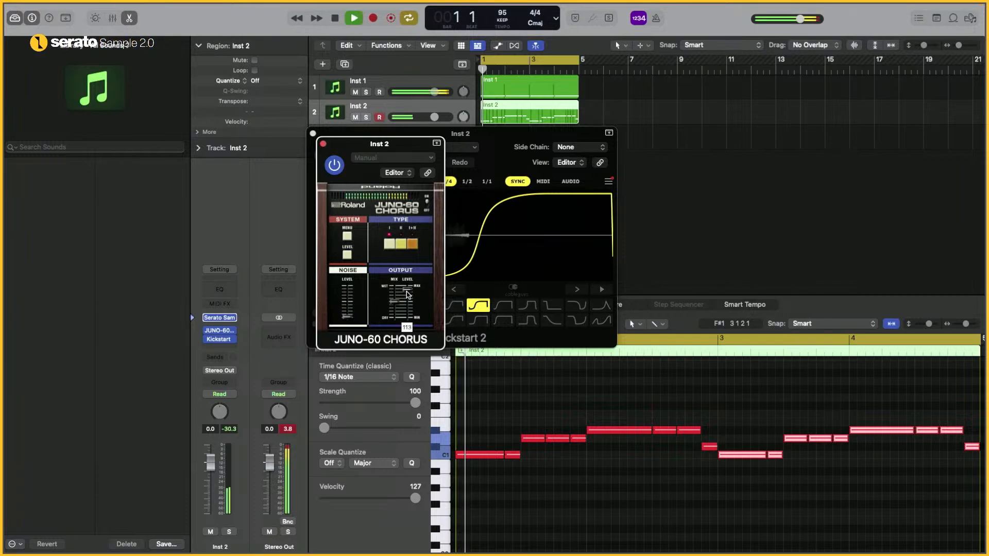
{"action": "left_click_drag", "start_coordinate": [406, 294], "coordinate": [406, 295]}
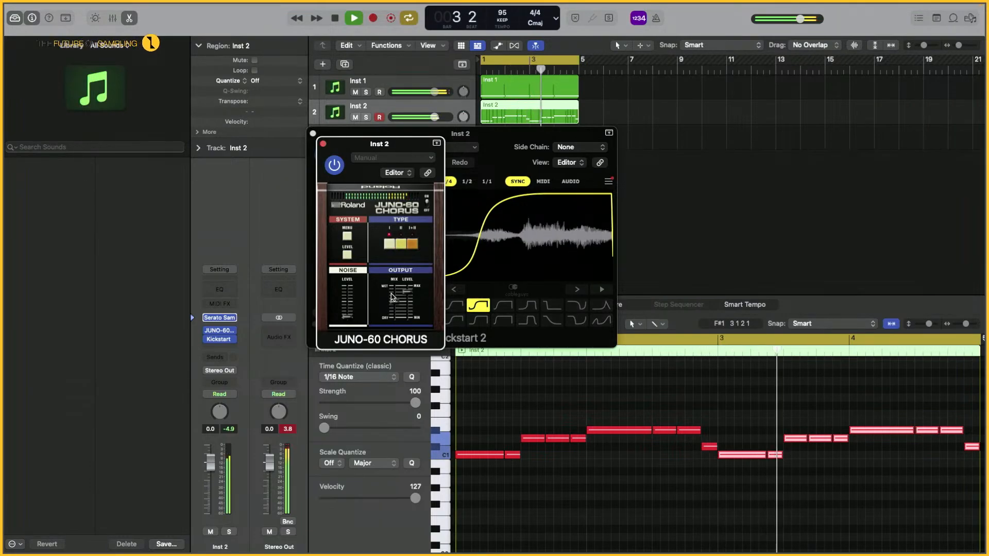
{"action": "left_click", "coordinate": [323, 145]}
{"action": "left_click", "coordinate": [315, 135]}
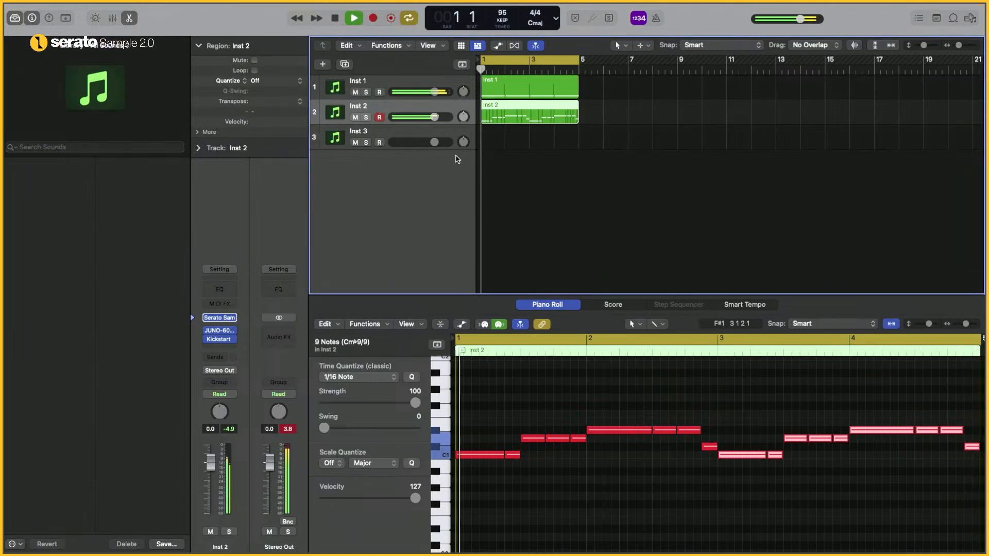
- Insert a stereo JUNO-60 Chorus after Serato Sample on Inst 3
{"action": "left_click", "coordinate": [315, 136]}
{"action": "left_click", "coordinate": [223, 343]}
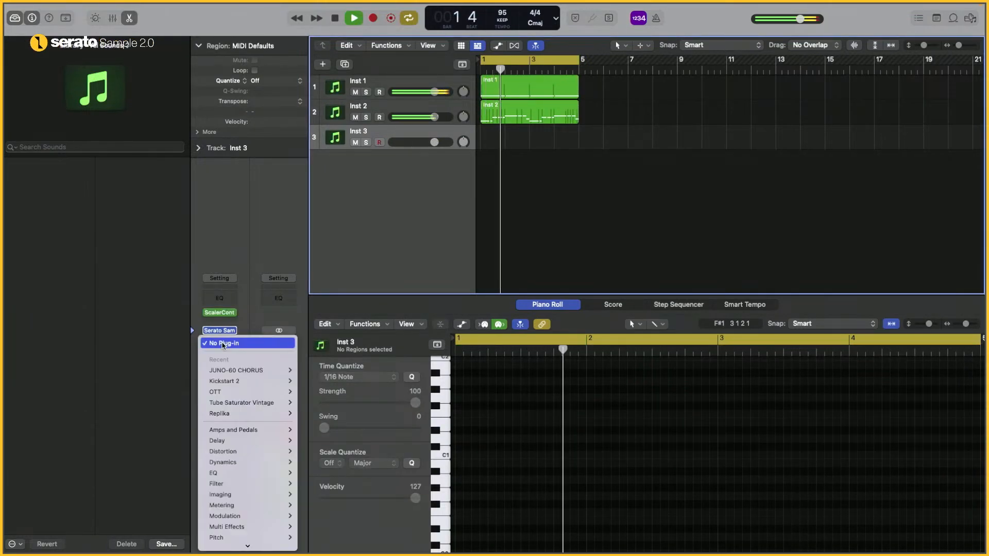
{"action": "mouse_move", "coordinate": [278, 370]}
{"action": "left_click", "coordinate": [308, 371]}
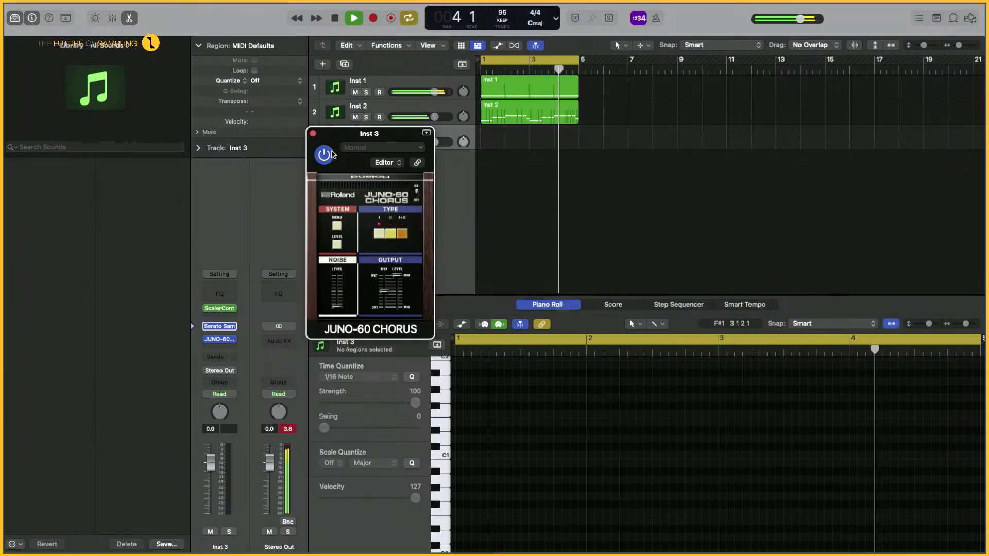
- Insert a stereo Kickstart 2 after the chorus on Inst 3 with the third curve shape at 1/4, and close its window
{"action": "left_click", "coordinate": [222, 340]}
{"action": "left_click", "coordinate": [222, 346]}
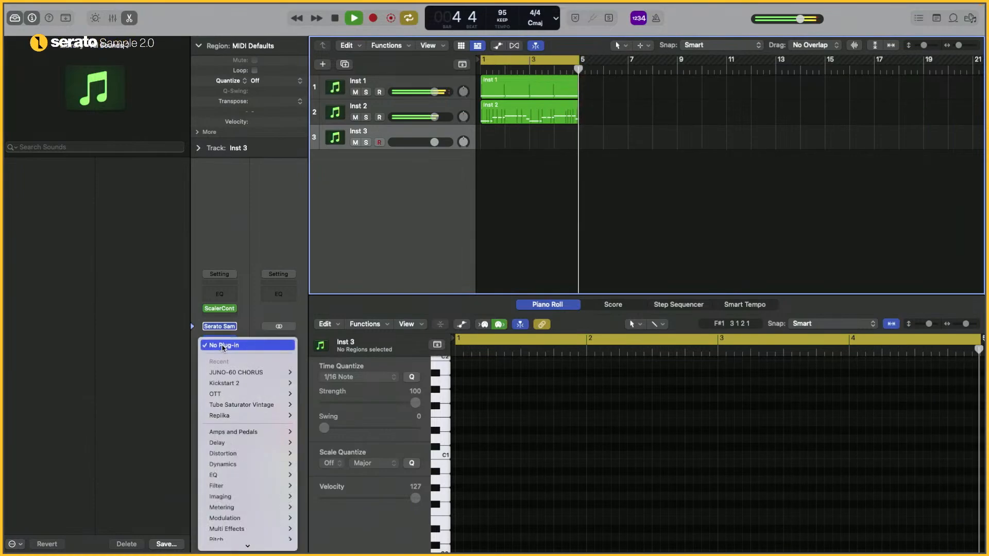
{"action": "mouse_move", "coordinate": [242, 383]}
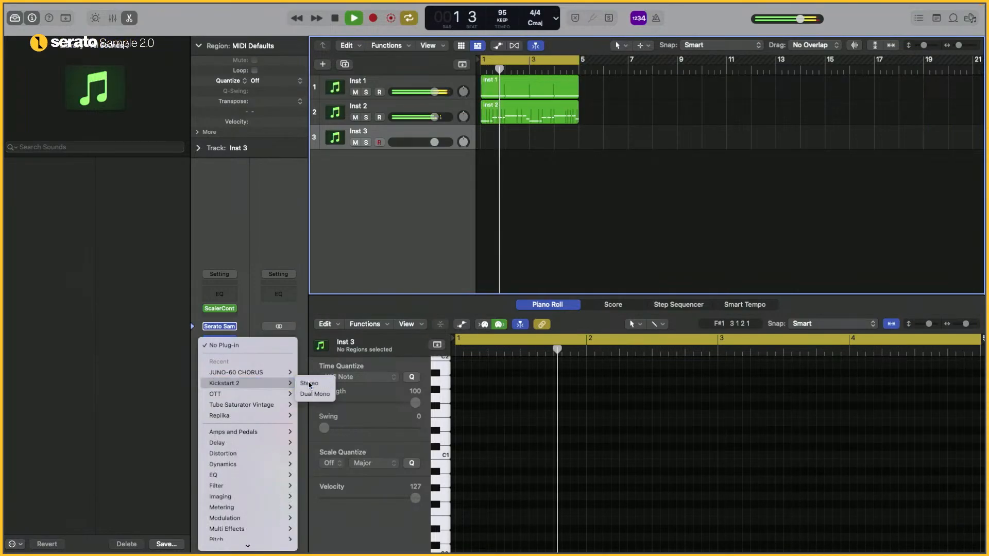
{"action": "left_click", "coordinate": [309, 384]}
{"action": "left_click", "coordinate": [485, 308]}
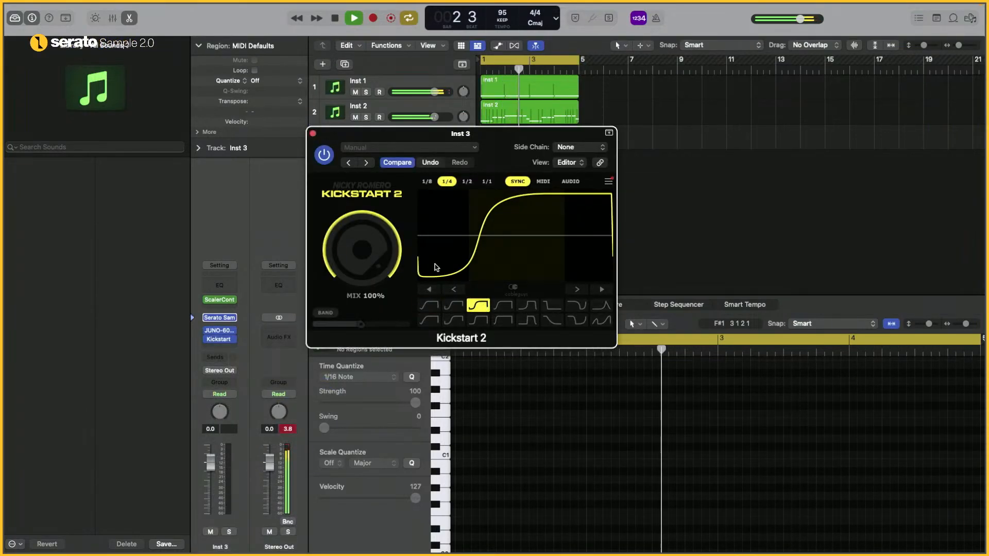
{"action": "left_click", "coordinate": [312, 133]}
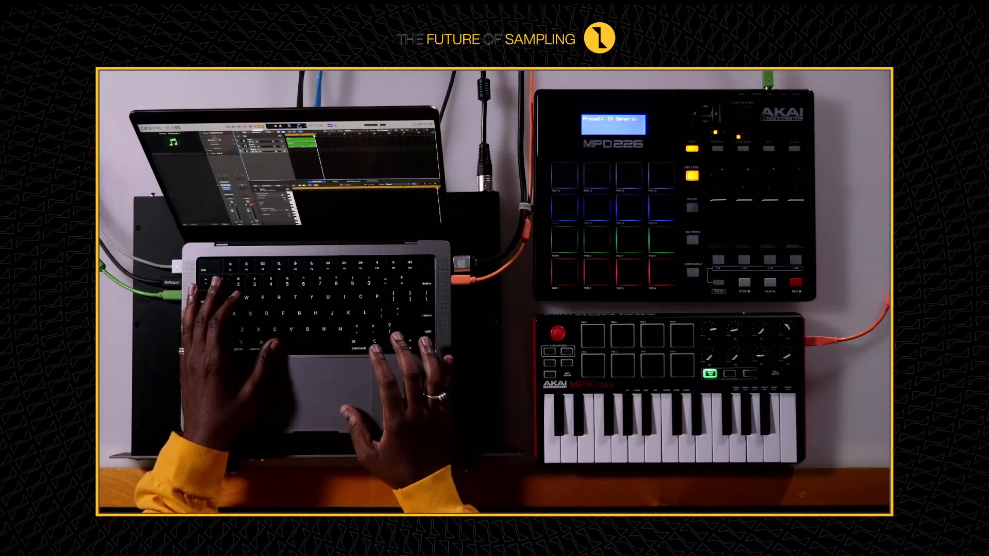
- Record a four-bar, five-note synth line on Inst 3 over the looping beat and stop playback
{"action": "key", "text": "r"}
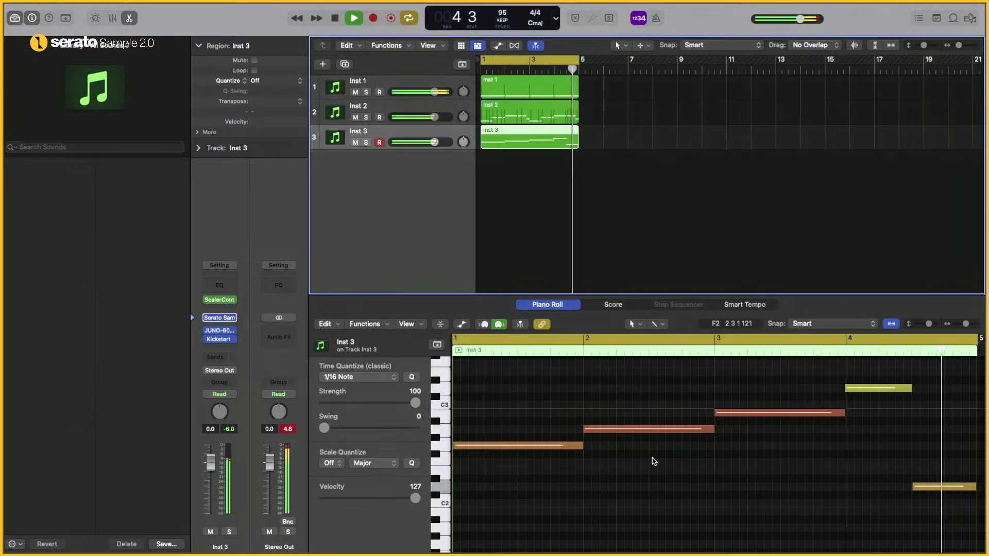
{"action": "key", "text": "space"}
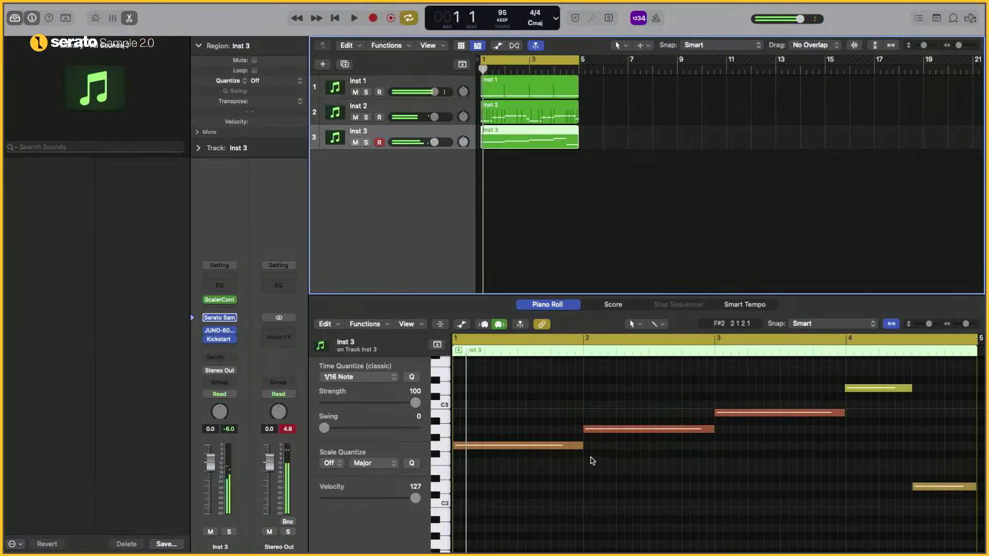
- Trim the ends of the recorded notes in the Inst 3 region so the synth line plays without overlaps
{"action": "left_click_drag", "start_coordinate": [582, 446], "coordinate": [583, 449]}
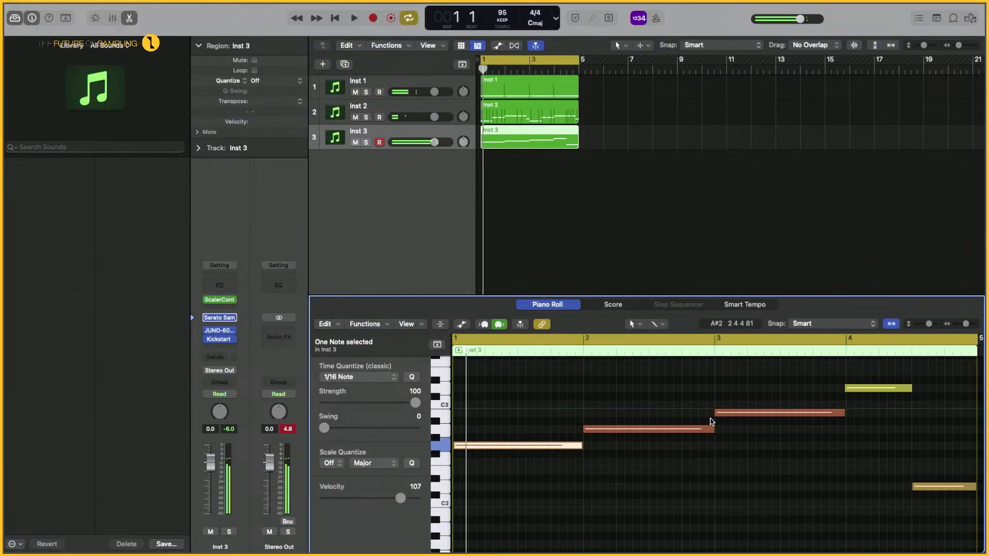
{"action": "left_click_drag", "start_coordinate": [713, 428], "coordinate": [713, 429]}
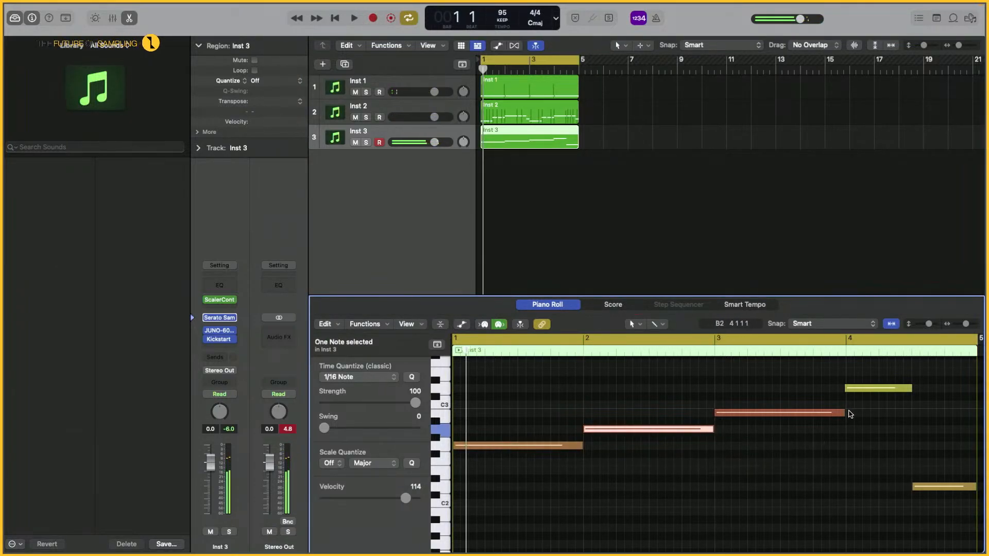
{"action": "left_click_drag", "start_coordinate": [845, 411], "coordinate": [845, 412]}
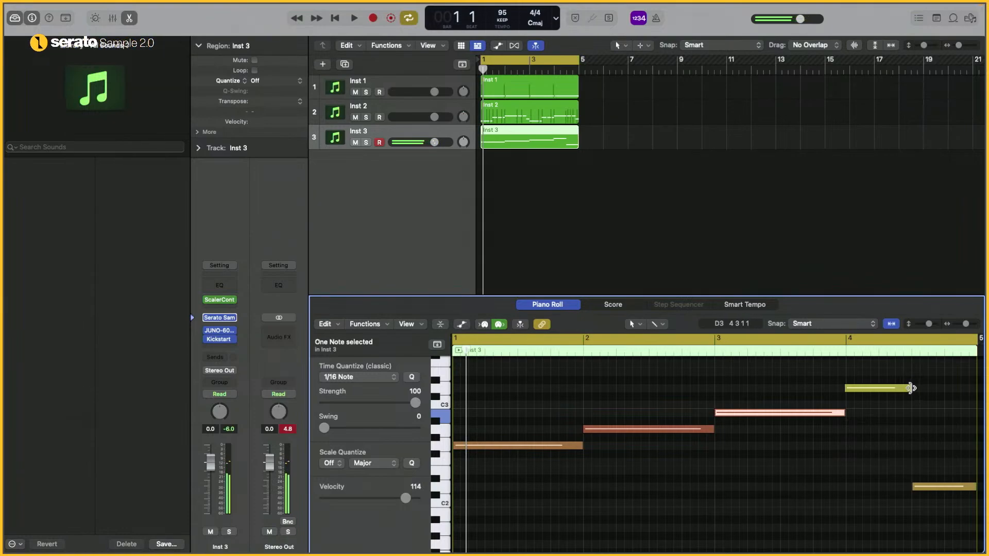
{"action": "left_click_drag", "start_coordinate": [909, 395], "coordinate": [910, 395]}
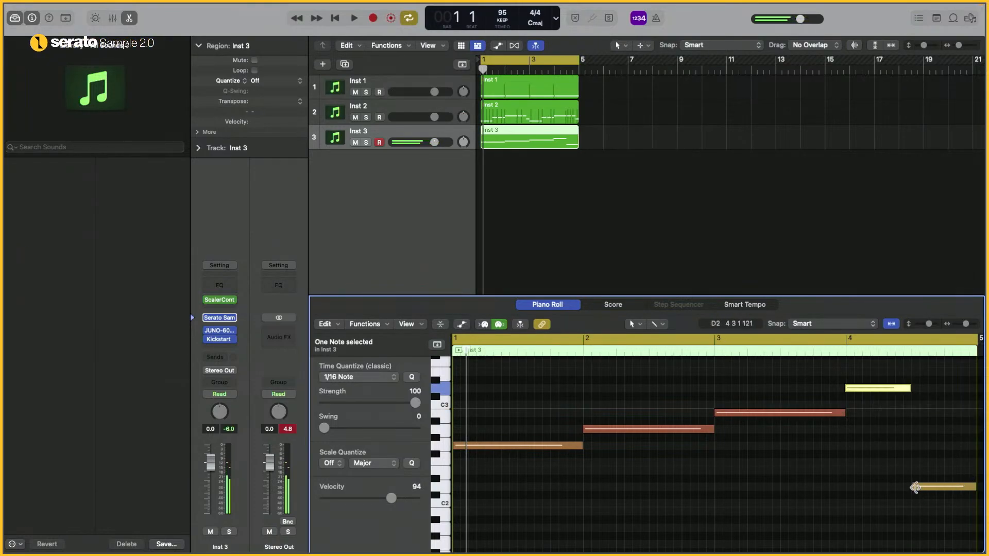
{"action": "left_click_drag", "start_coordinate": [912, 487], "coordinate": [912, 487]}
{"action": "left_click_drag", "start_coordinate": [973, 489], "coordinate": [900, 496]}
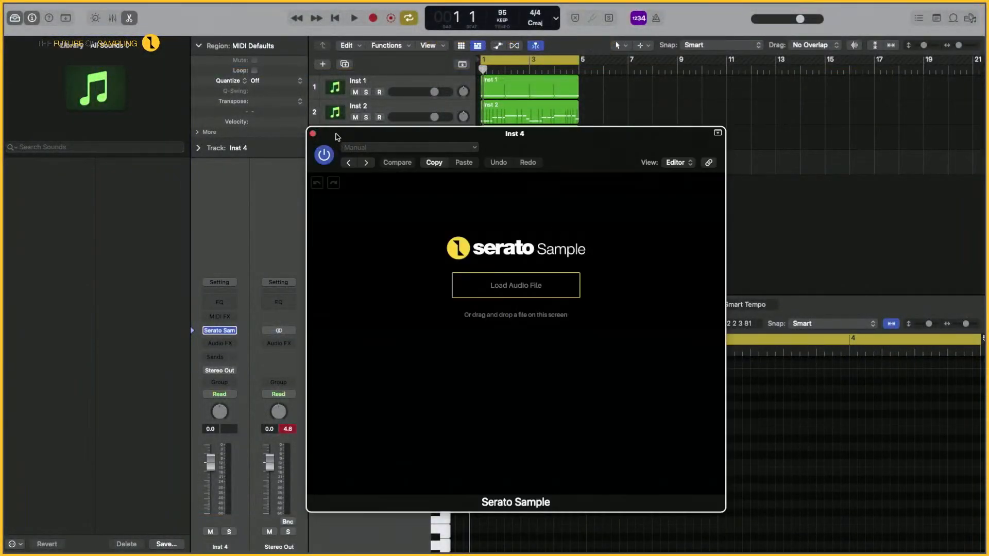
- Delete the empty Inst 4 track and duplicate Inst 3 as a new track with its plug-ins
{"action": "left_click", "coordinate": [313, 133]}
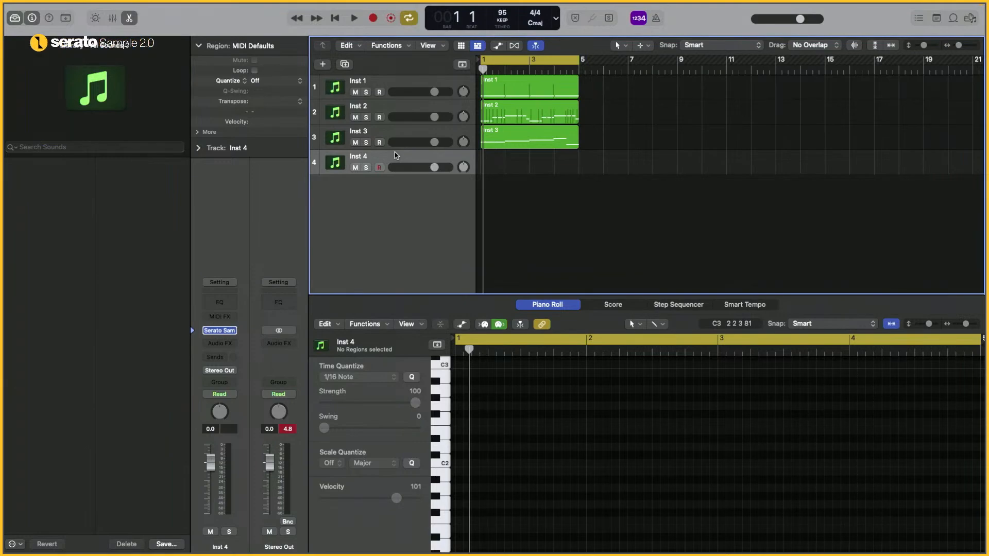
{"action": "key", "text": "Delete"}
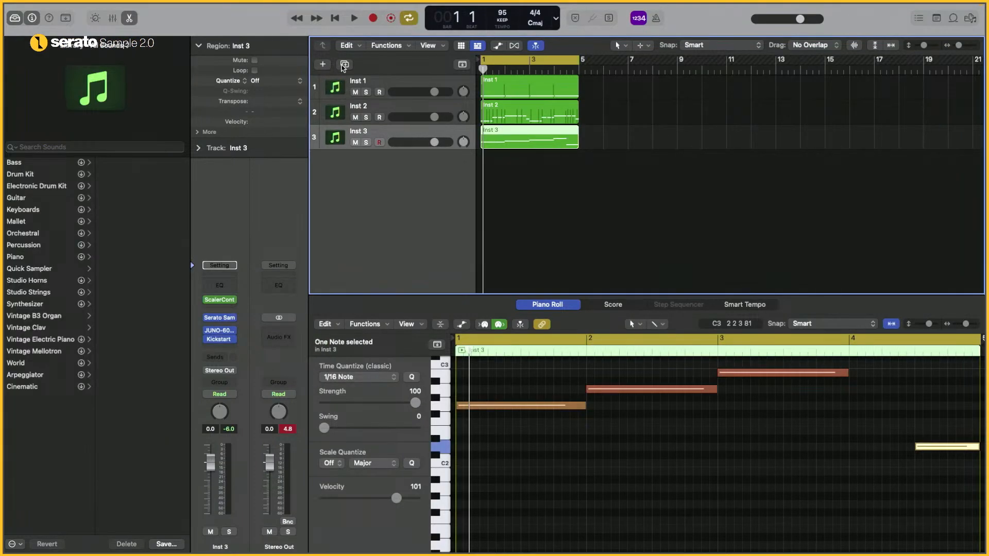
{"action": "left_click", "coordinate": [344, 66]}
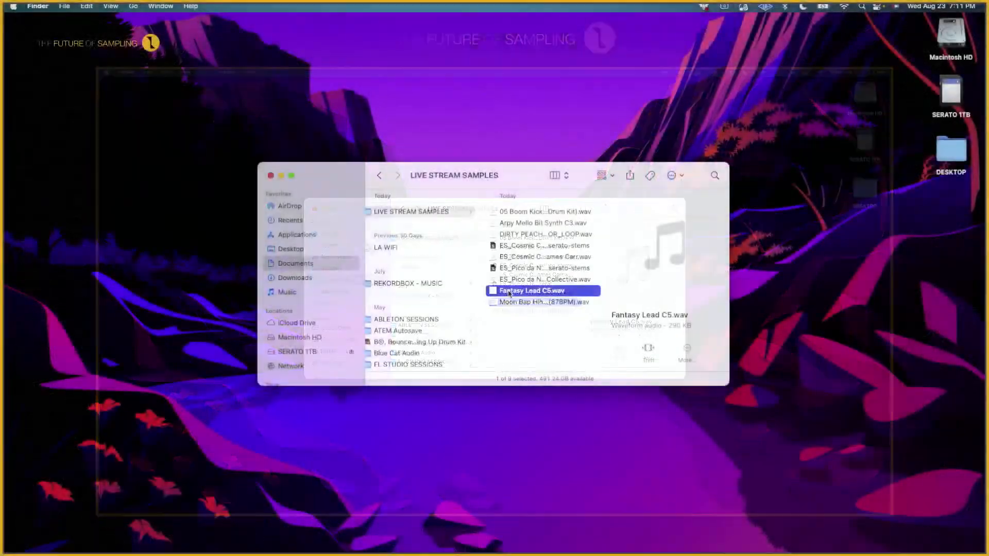
- Load Fantasy Lead C5.wav from Finder into Inst 4's Serato Sample and set its first pad to polyphonic keyboard mode
{"action": "left_click_drag", "start_coordinate": [536, 290], "coordinate": [984, 266]}
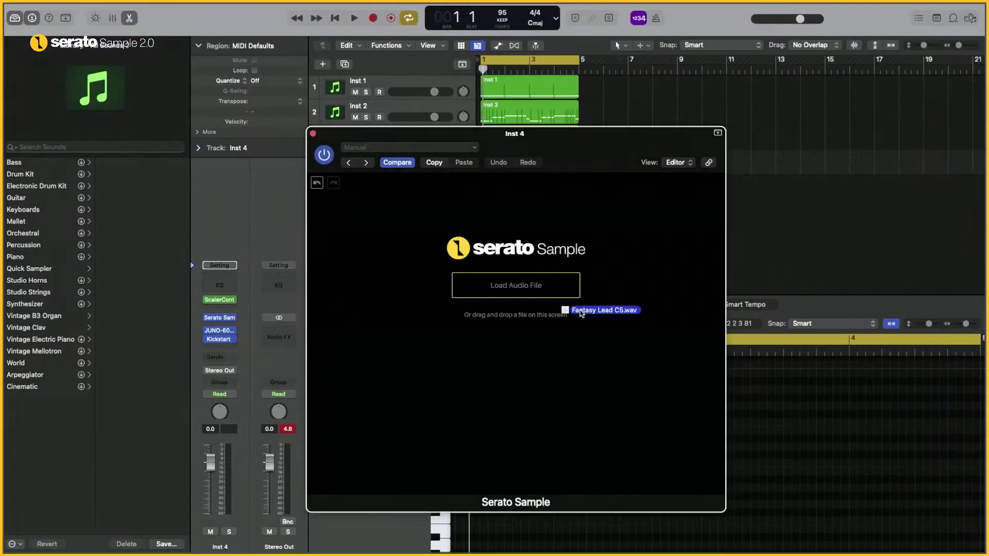
{"action": "left_click_drag", "start_coordinate": [559, 309], "coordinate": [497, 289]}
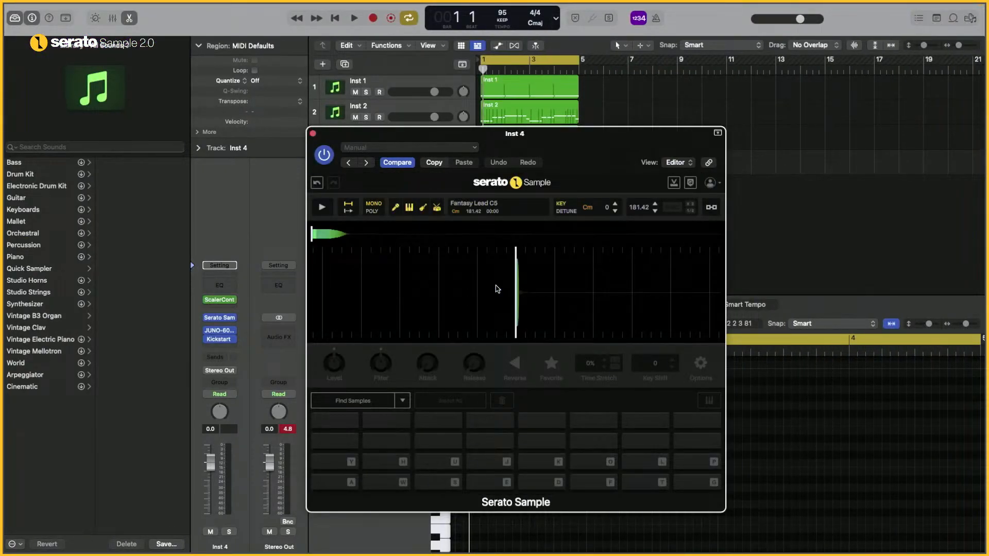
{"action": "left_click", "coordinate": [343, 483]}
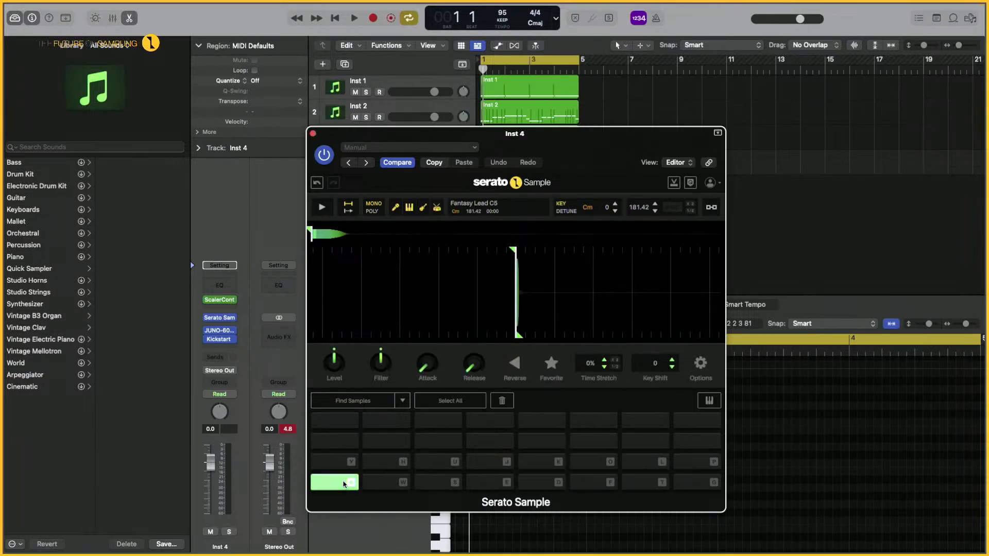
{"action": "left_click", "coordinate": [710, 401]}
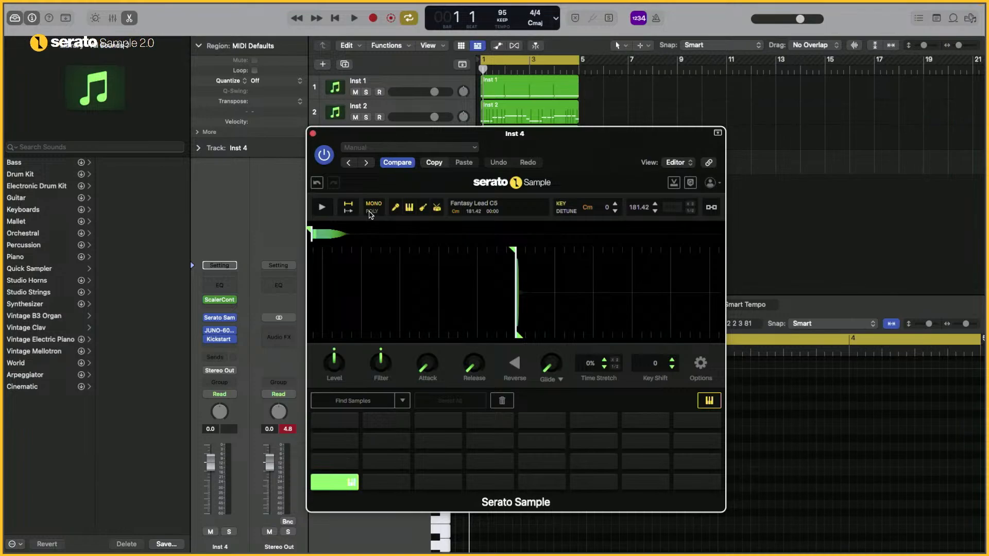
{"action": "left_click", "coordinate": [371, 212]}
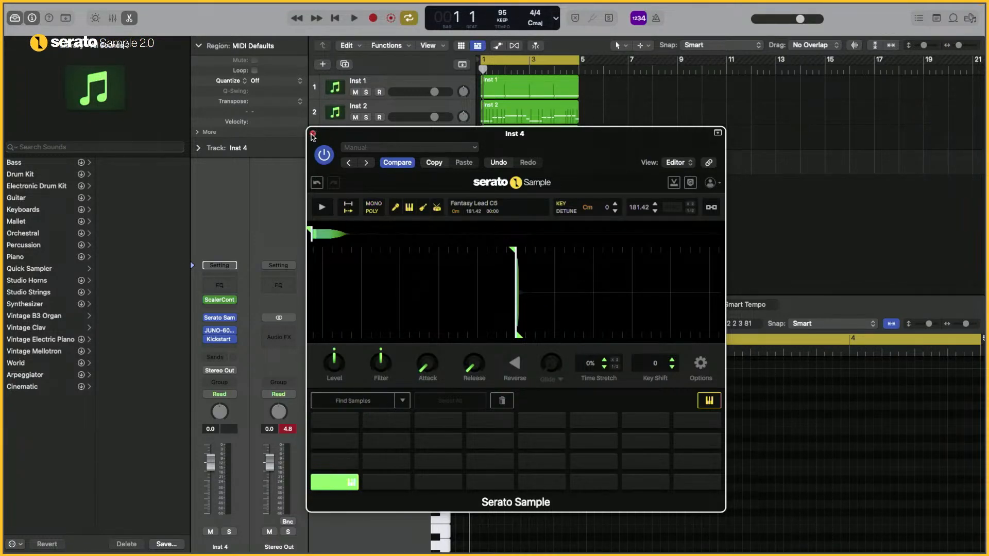
- Insert an Arpeggiator after ScalerControl on Inst 4 with up-down note order and a 1/32 rate
{"action": "left_click_drag", "start_coordinate": [314, 136], "coordinate": [404, 130]}
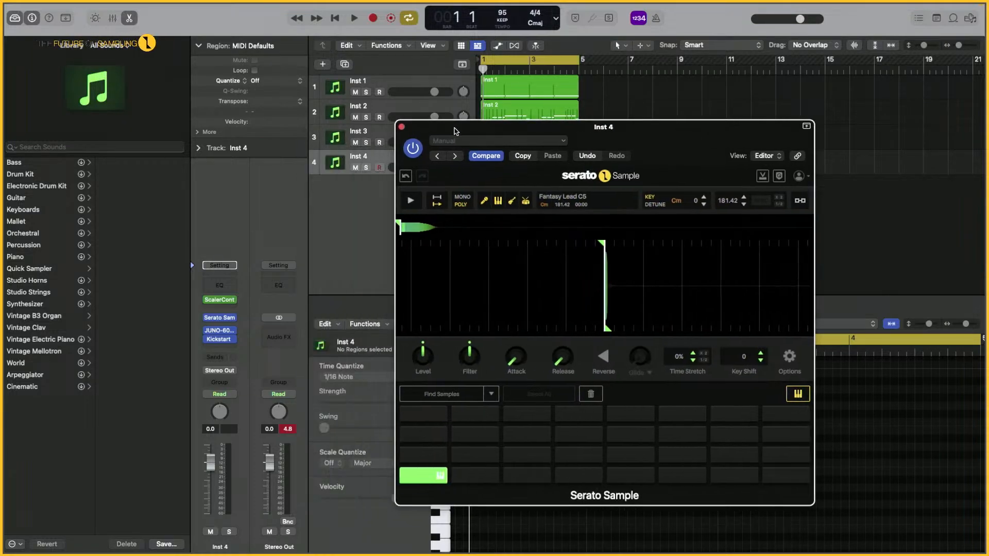
{"action": "left_click", "coordinate": [218, 308]}
{"action": "left_click", "coordinate": [226, 325]}
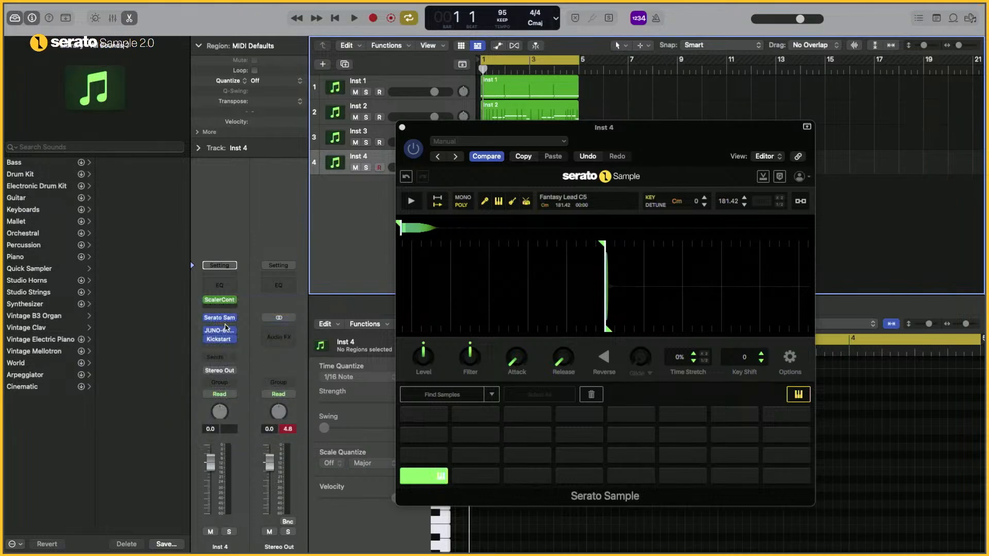
{"action": "left_click_drag", "start_coordinate": [608, 167], "coordinate": [372, 165]}
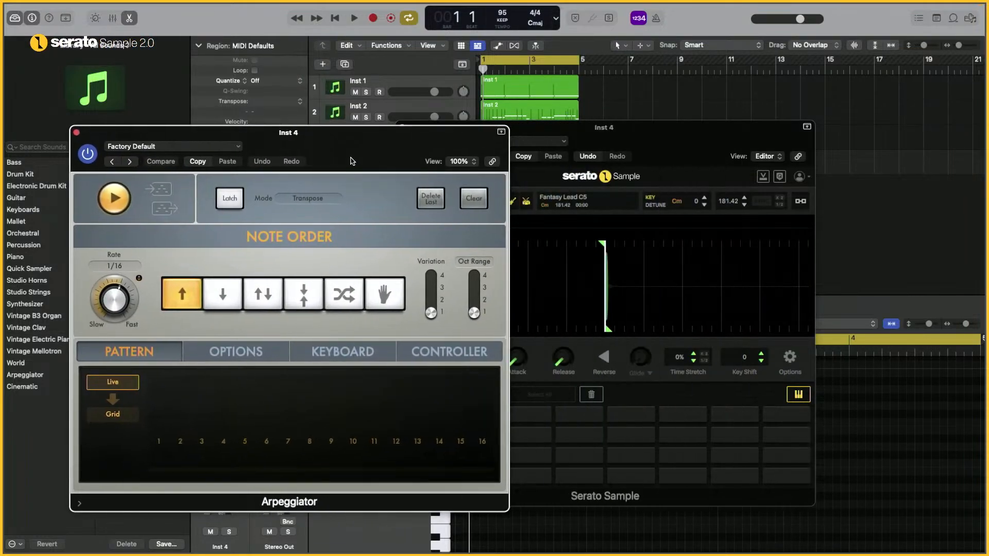
{"action": "left_click", "coordinate": [268, 304]}
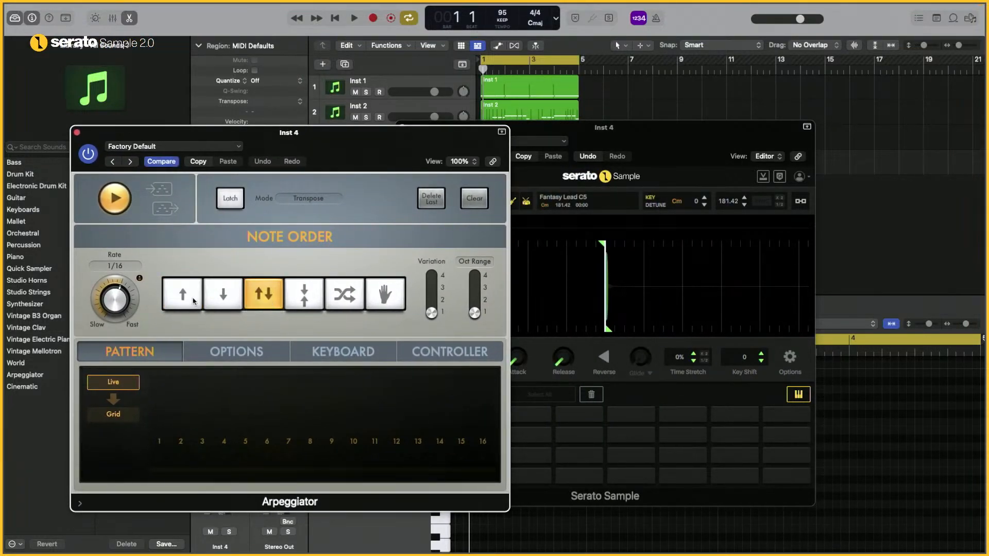
{"action": "mouse_move", "coordinate": [108, 321]}
{"action": "left_mouse_down"}
{"action": "mouse_move", "coordinate": [106, 300]}
{"action": "mouse_move", "coordinate": [113, 336]}
{"action": "left_mouse_up"}
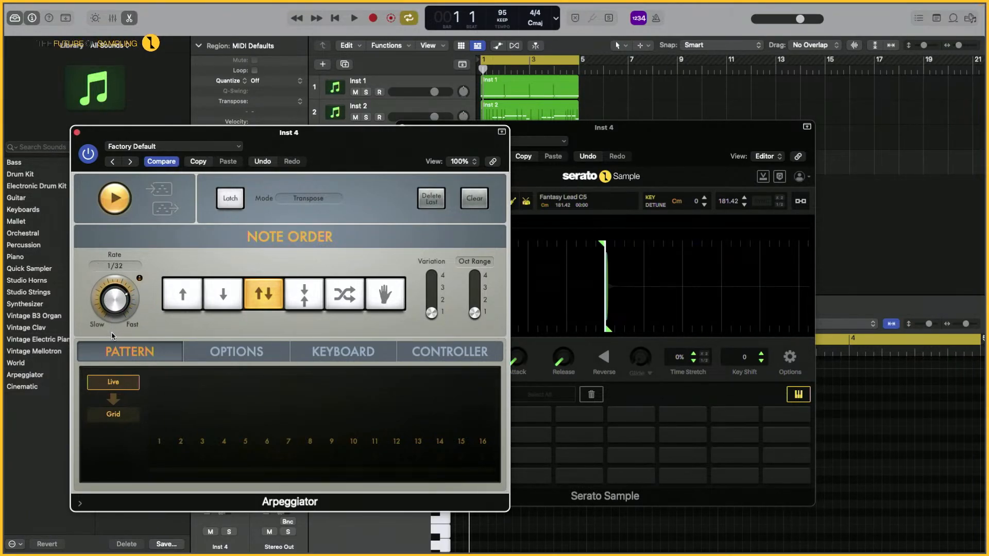
- Set the Arpeggiator to the factory grid pattern Alternating Current 01 with an octave range of 2
{"action": "left_click", "coordinate": [111, 421]}
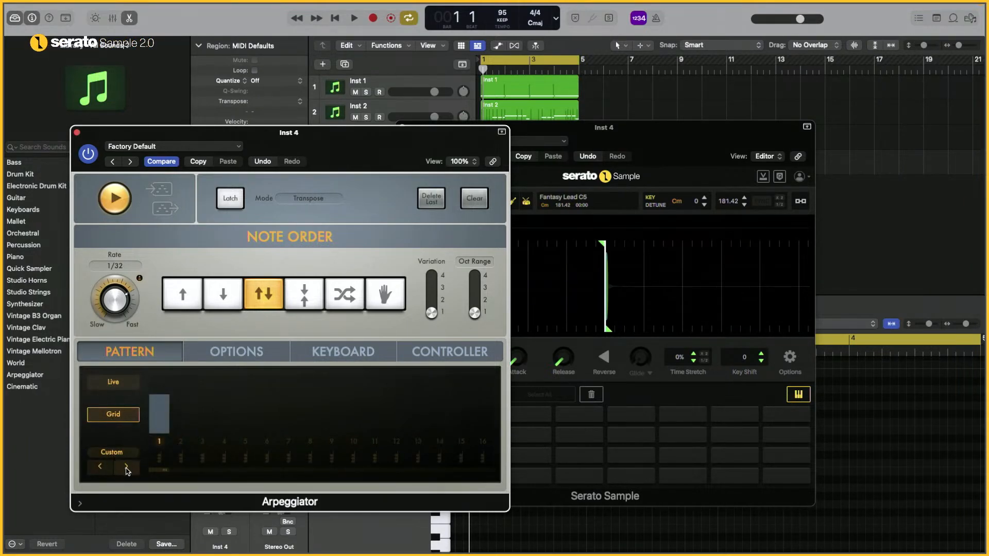
{"action": "left_click", "coordinate": [122, 463]}
{"action": "mouse_move", "coordinate": [121, 464]}
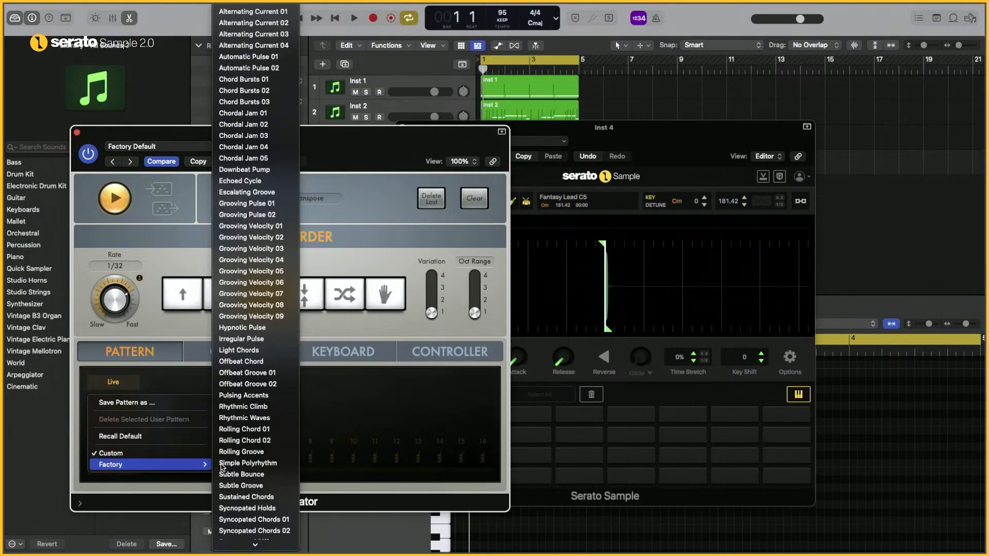
{"action": "left_click", "coordinate": [247, 11]}
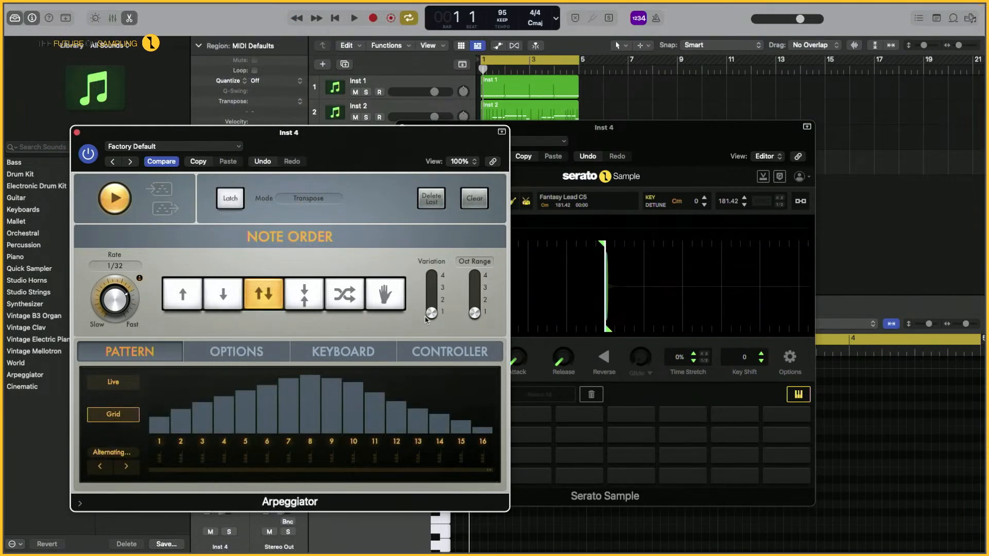
{"action": "left_click_drag", "start_coordinate": [473, 312], "coordinate": [474, 300]}
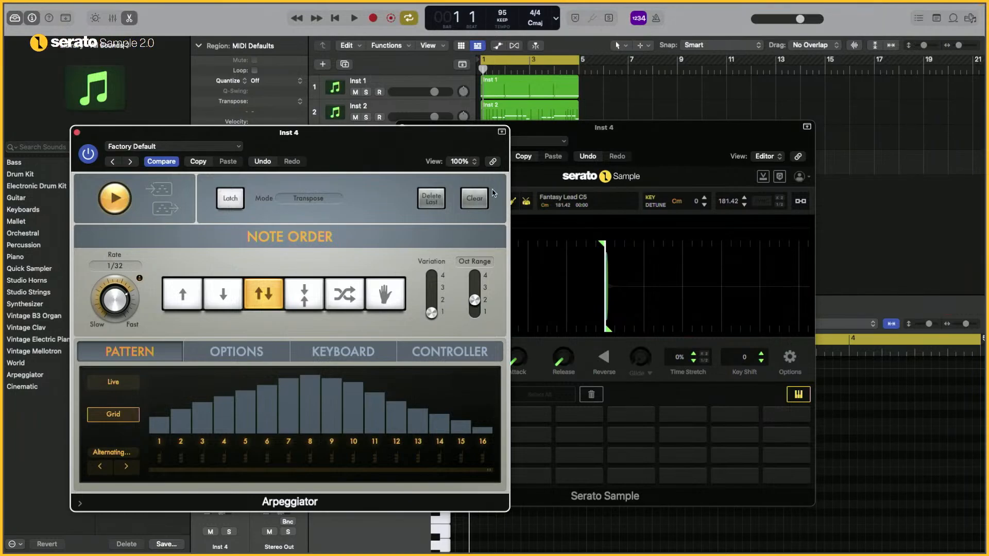
- Arrange the Arpeggiator and Serato Sample windows side by side and solo Inst 3 and Inst 4
{"action": "left_click_drag", "start_coordinate": [317, 147], "coordinate": [341, 223]}
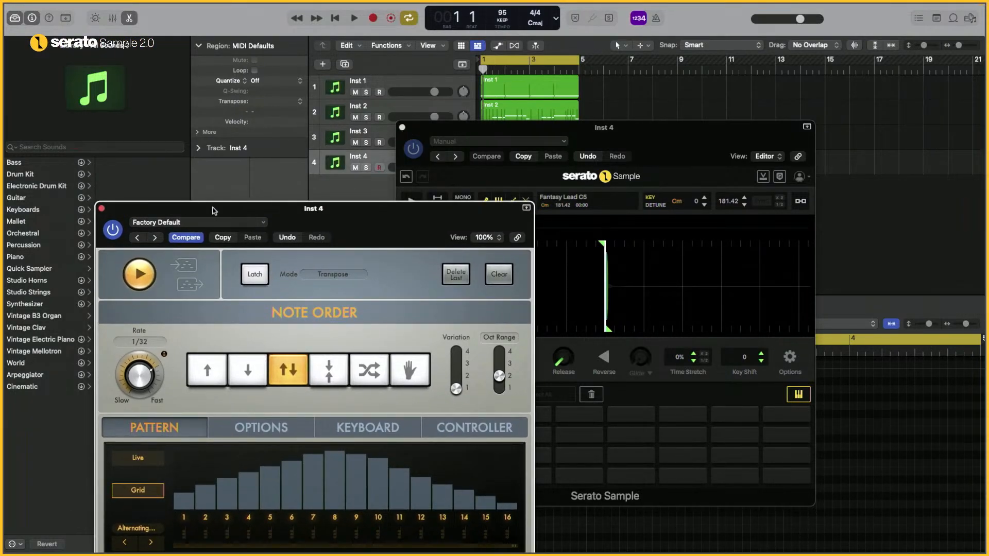
{"action": "left_click_drag", "start_coordinate": [668, 141], "coordinate": [838, 189]}
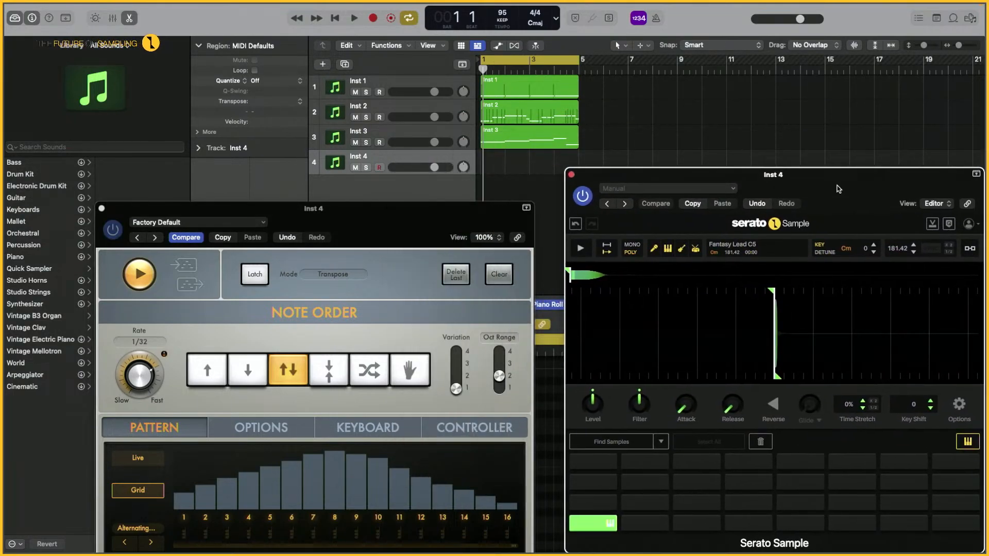
{"action": "left_click_drag", "start_coordinate": [411, 232], "coordinate": [391, 212]}
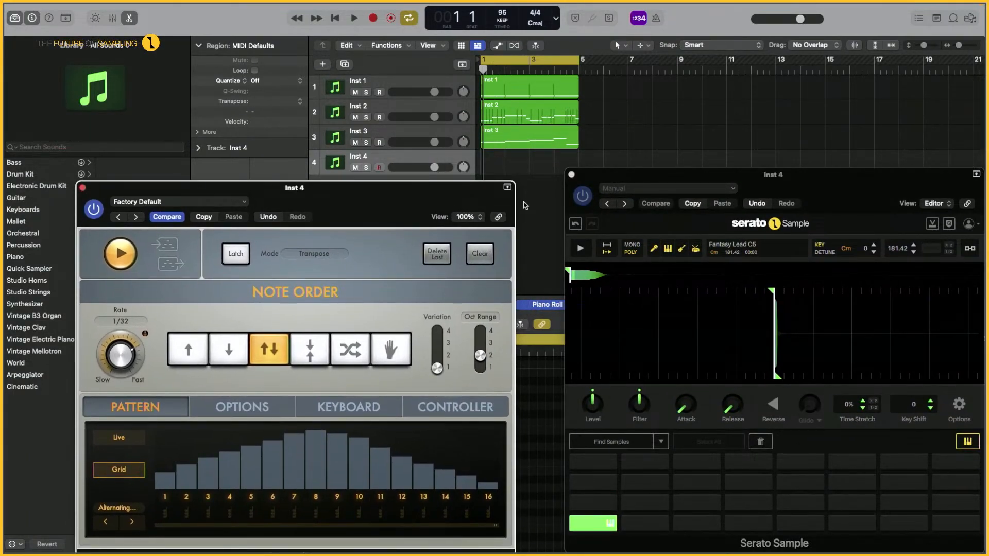
{"action": "left_click", "coordinate": [366, 167]}
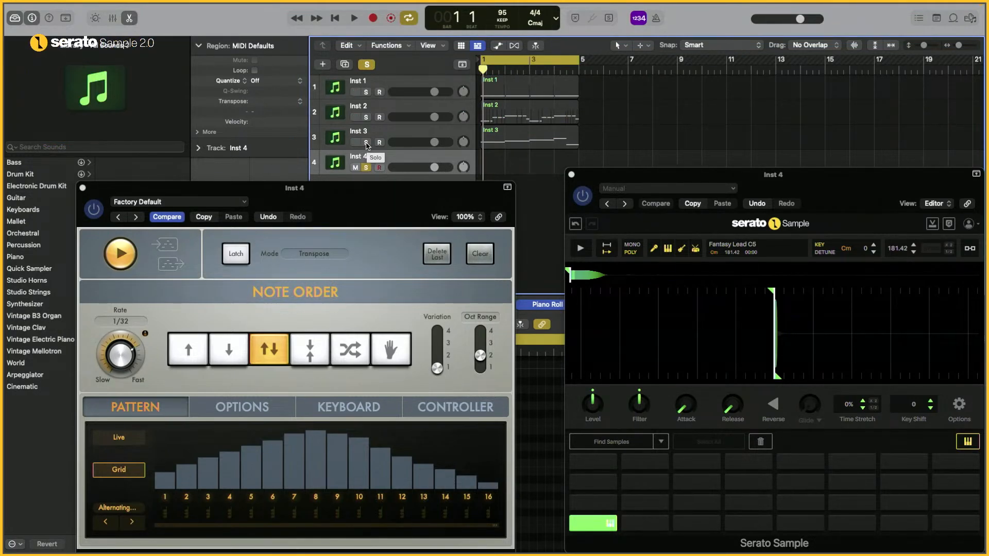
{"action": "left_click", "coordinate": [367, 142]}
- Copy the Inst 3 region onto Inst 4, lower Inst 4's volume to -6.2 dB during playback, and close the Arpeggiator
{"action": "key", "text": "space"}
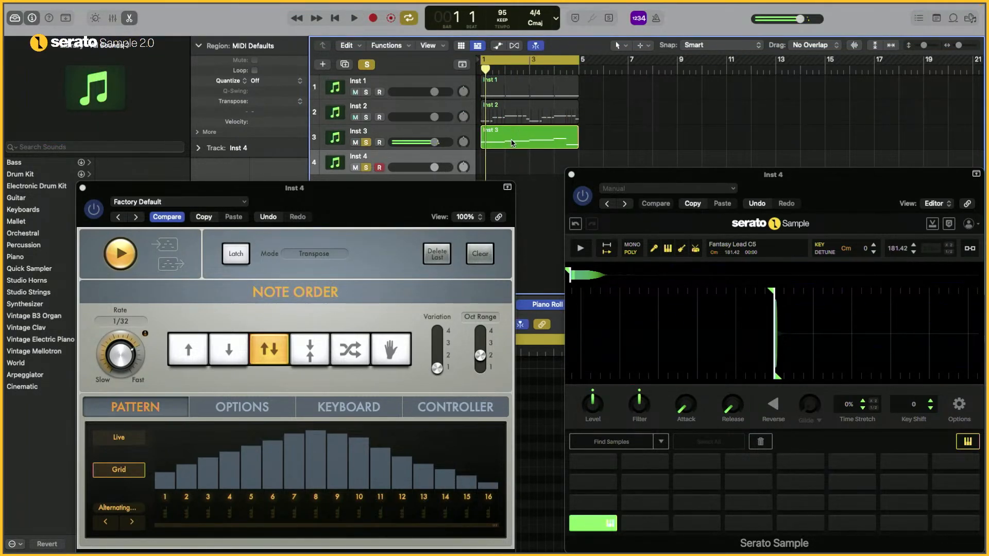
{"action": "left_click_drag", "start_coordinate": [513, 136], "coordinate": [512, 161]}
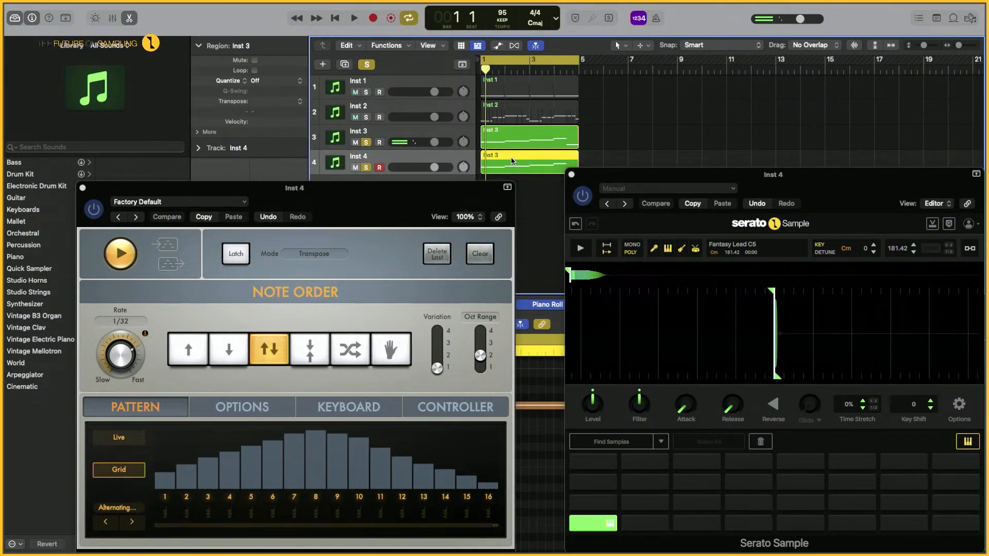
{"action": "key", "text": "space"}
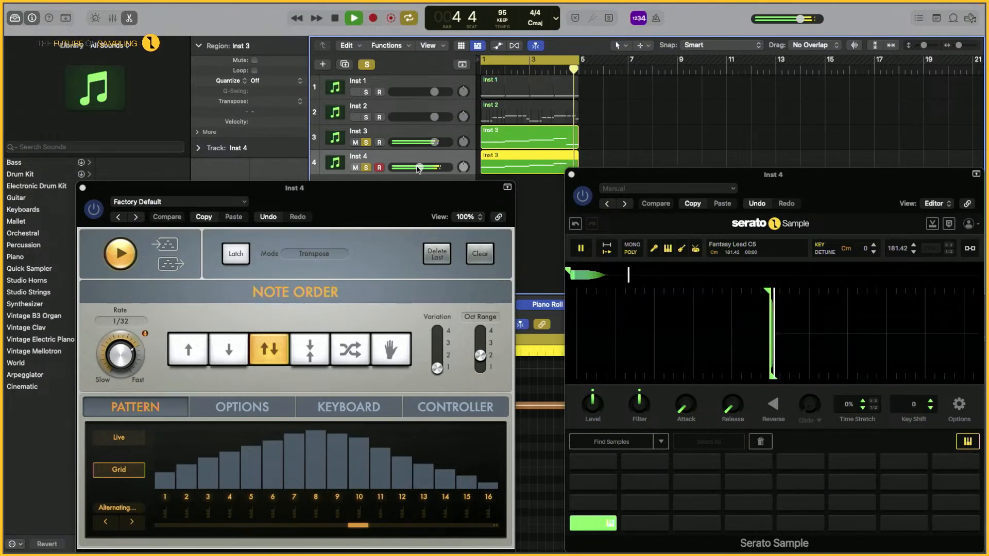
{"action": "key", "text": "space"}
{"action": "left_click", "coordinate": [82, 188]}
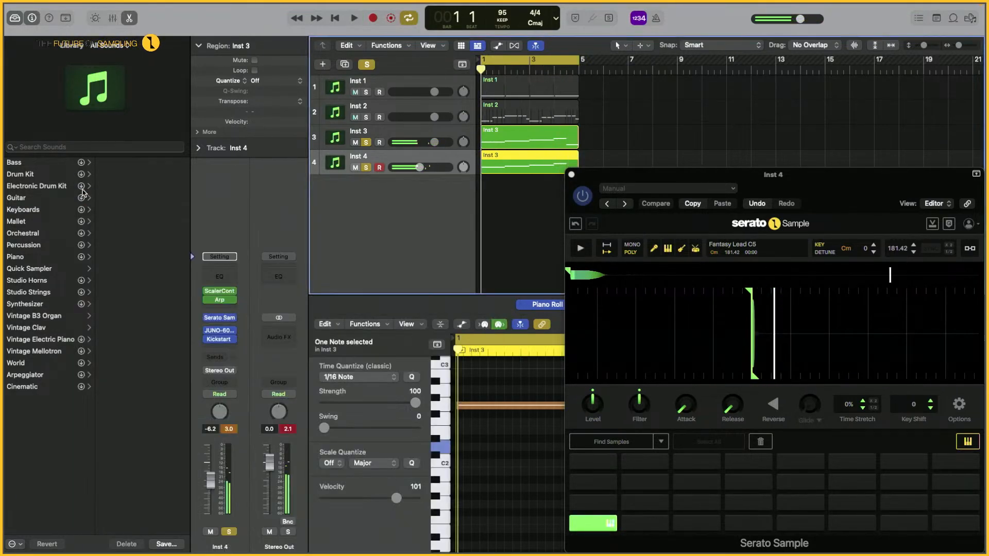
- Insert a Replika delay between the JUNO-60 Chorus and Kickstart on Inst 4, and close the Kickstart window
{"action": "mouse_move", "coordinate": [221, 344]}
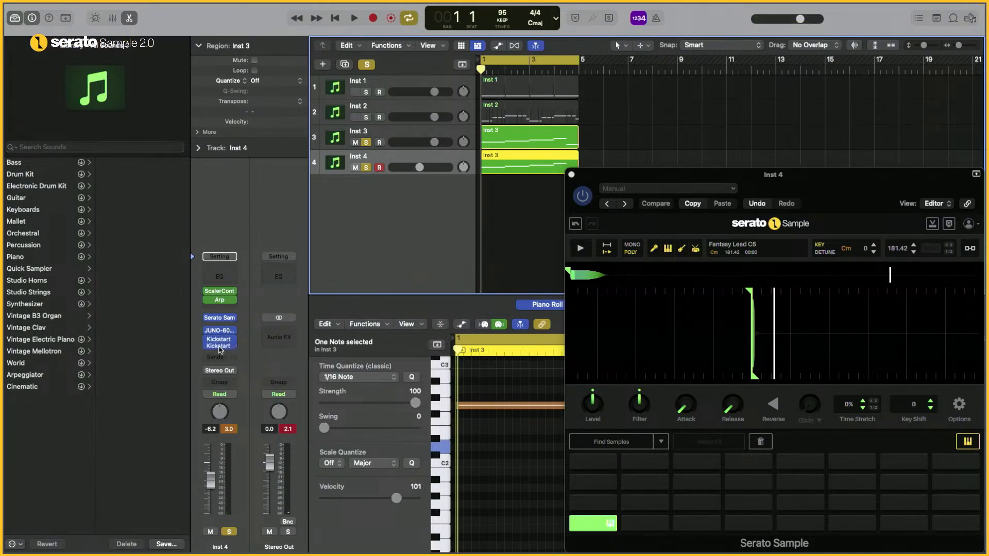
{"action": "left_click", "coordinate": [221, 343]}
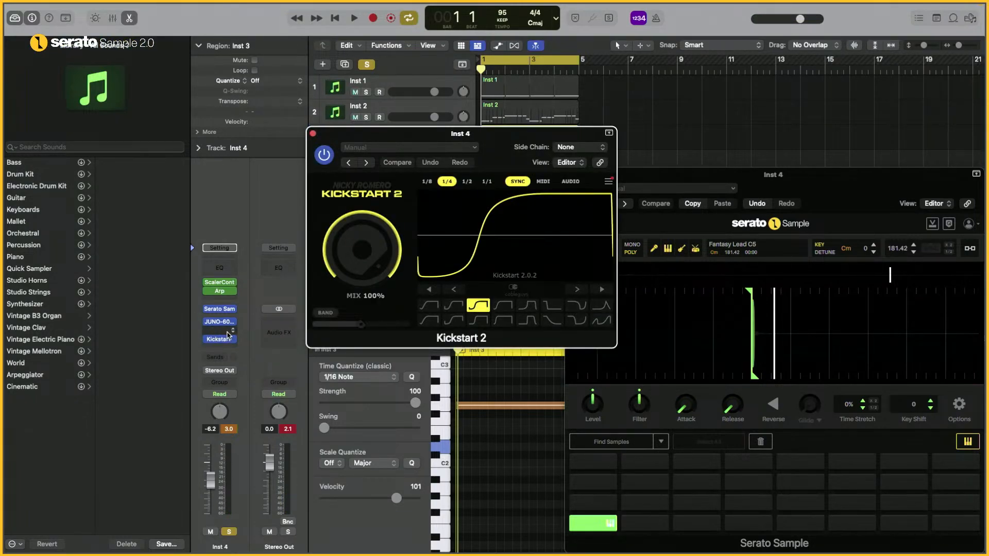
{"action": "left_click", "coordinate": [227, 334]}
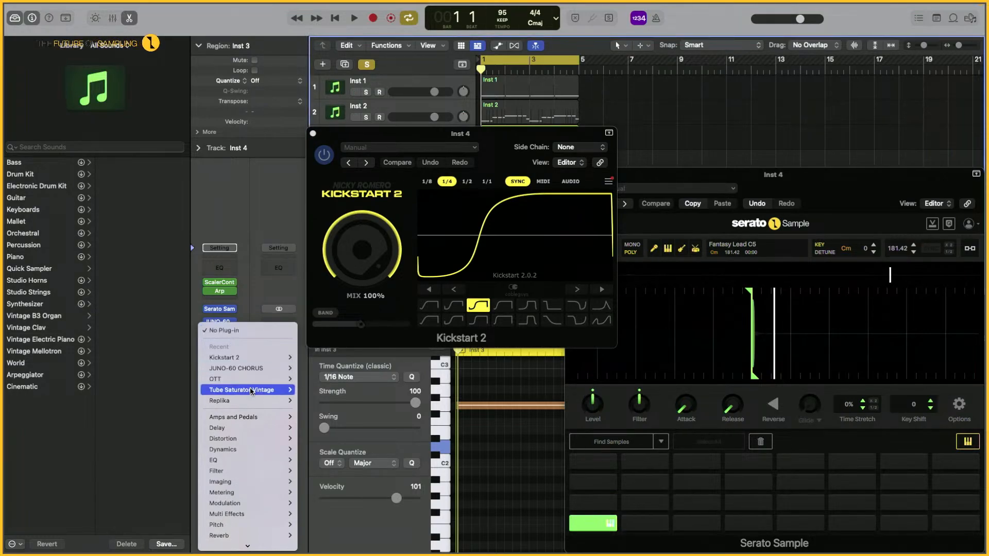
{"action": "mouse_move", "coordinate": [253, 403]}
{"action": "left_click", "coordinate": [316, 401]}
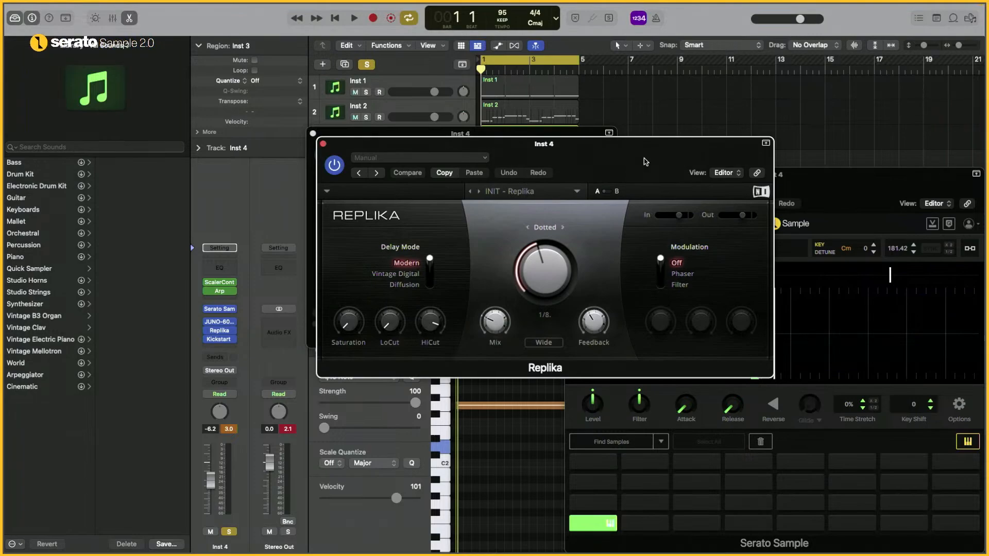
{"action": "left_click_drag", "start_coordinate": [645, 160], "coordinate": [377, 200]}
{"action": "left_click", "coordinate": [314, 136]}
{"action": "left_click", "coordinate": [313, 134]}
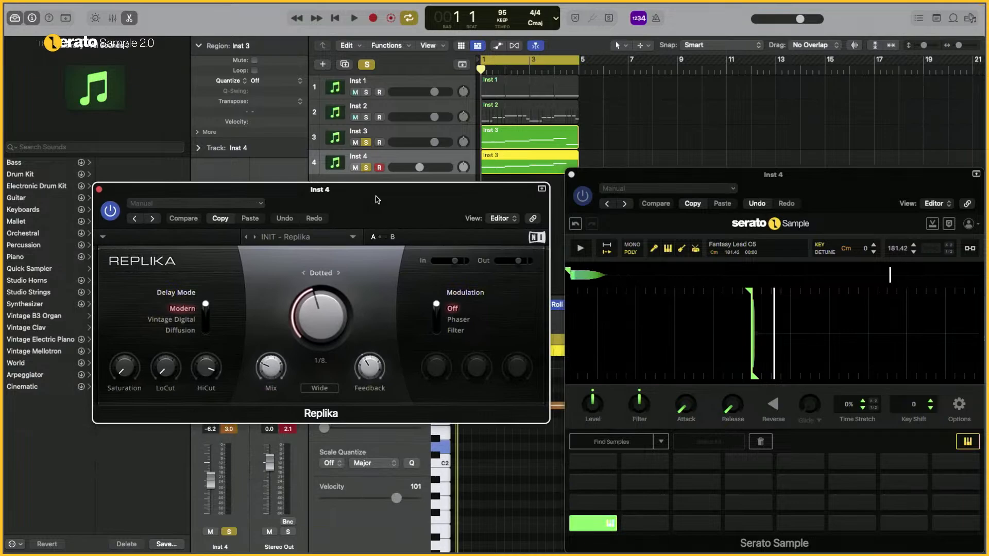
- Set Replika's modulation to Filter, raise its low cut, and reduce the delay's wet mix while the beat plays
{"action": "left_click", "coordinate": [437, 335]}
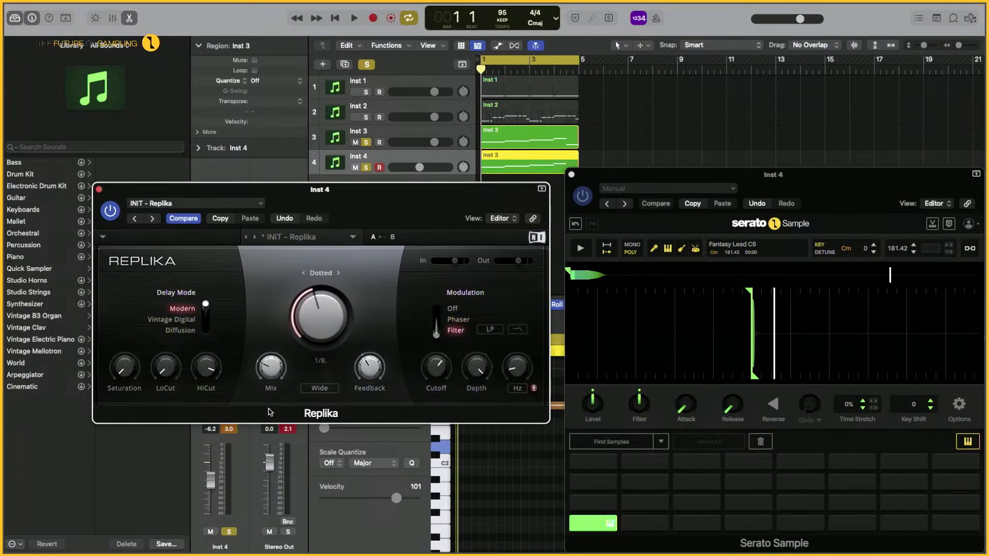
{"action": "left_click_drag", "start_coordinate": [163, 379], "coordinate": [154, 286]}
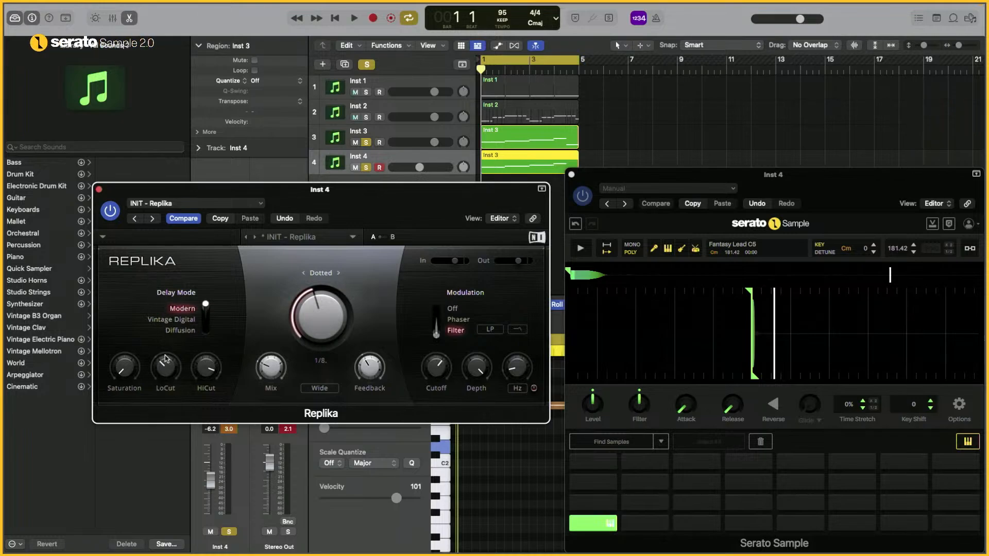
{"action": "left_click_drag", "start_coordinate": [165, 362], "coordinate": [165, 365]}
{"action": "key", "text": "space"}
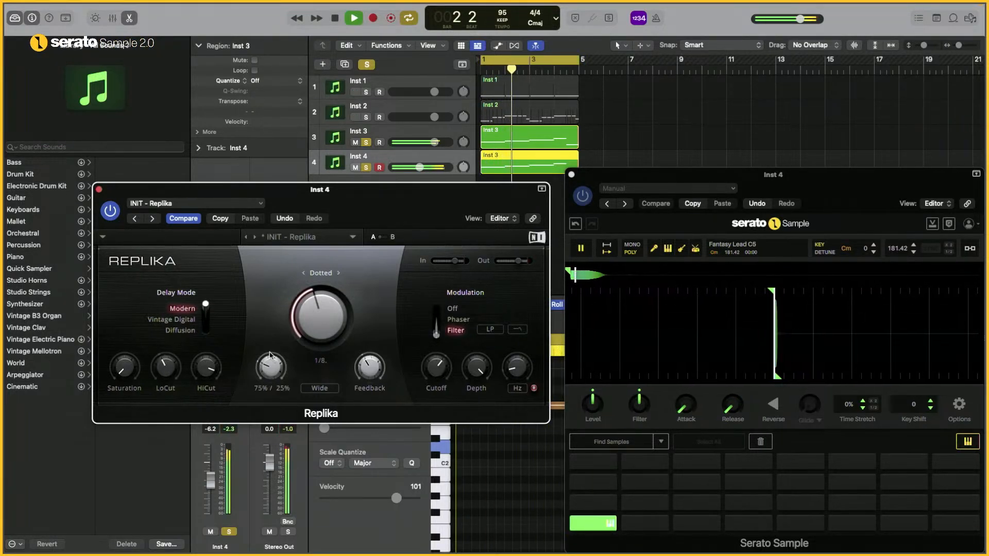
{"action": "left_click_drag", "start_coordinate": [268, 375], "coordinate": [268, 387]}
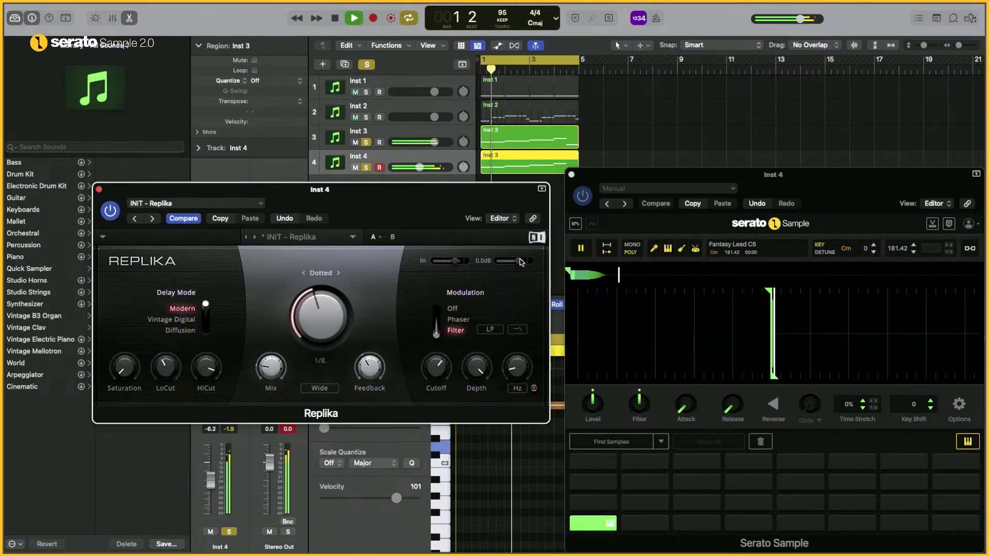
- Lower Inst 4's volume to -9.0 dB during playback and close the Replika window
{"action": "left_click_drag", "start_coordinate": [519, 260], "coordinate": [518, 262]}
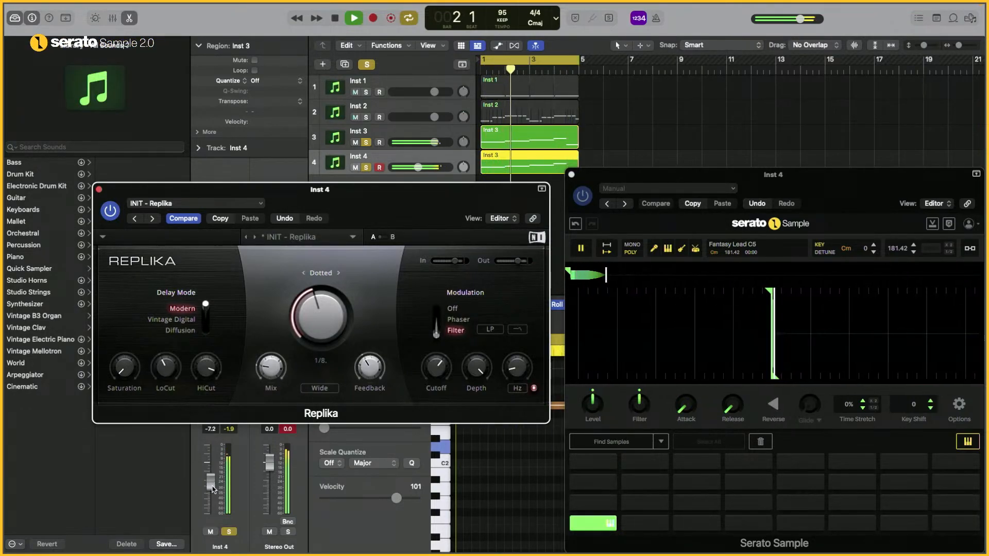
{"action": "left_click_drag", "start_coordinate": [213, 489], "coordinate": [213, 493]}
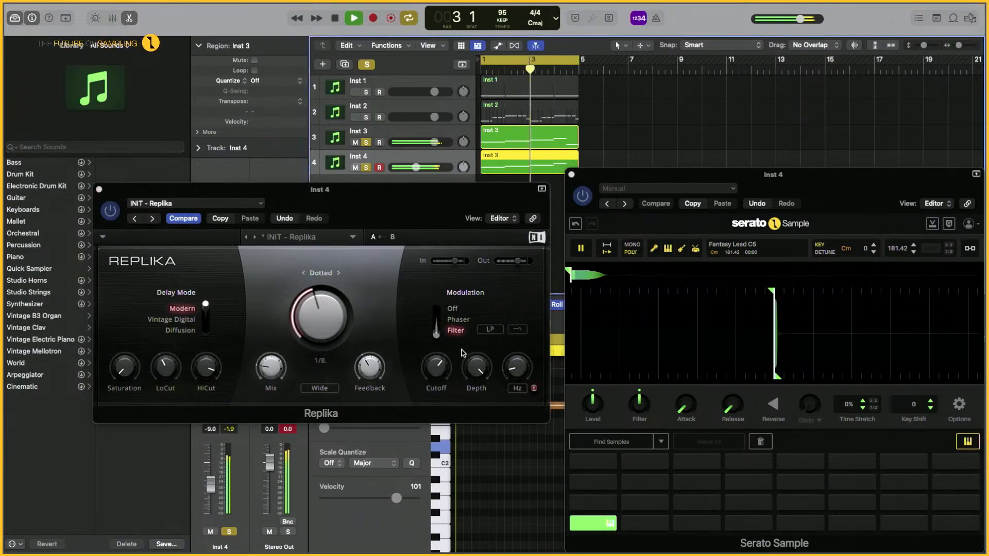
{"action": "left_click_drag", "start_coordinate": [517, 261], "coordinate": [516, 264]}
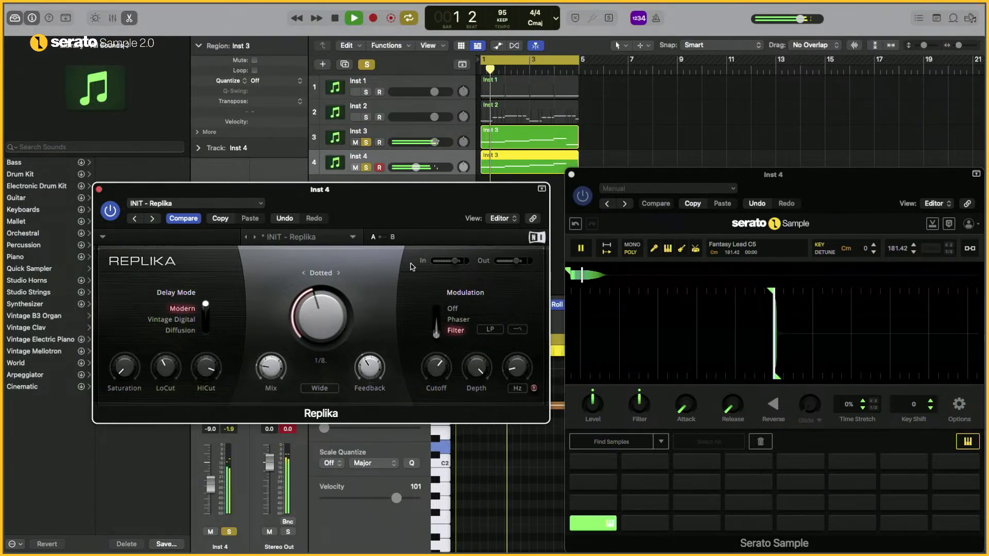
{"action": "left_click", "coordinate": [99, 189]}
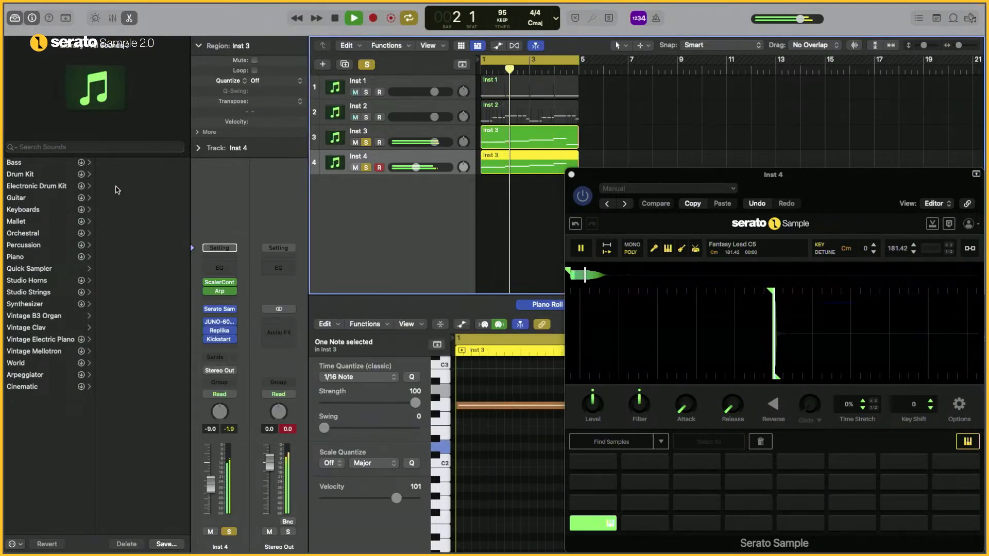
{"action": "left_click_drag", "start_coordinate": [798, 191], "coordinate": [765, 199]}
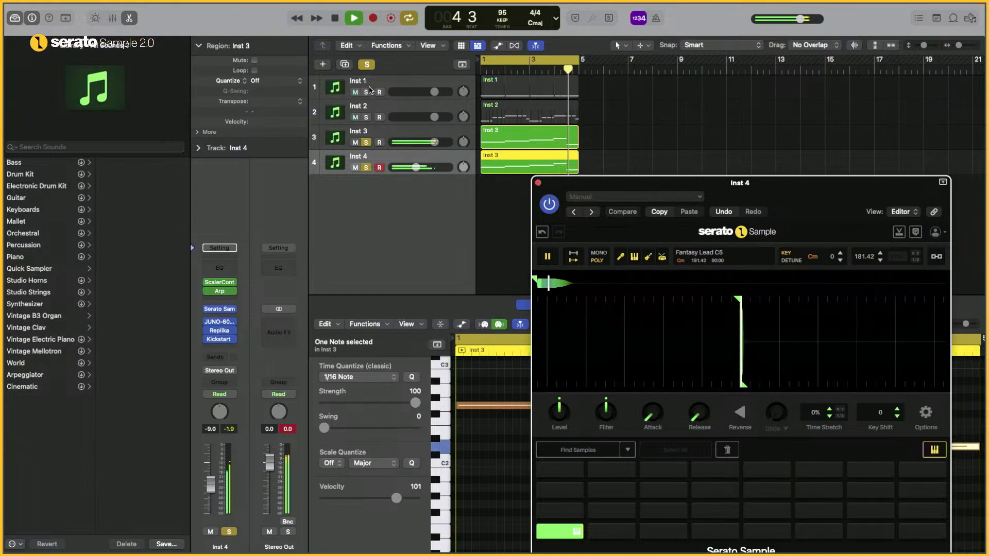
- Clear all track solos and lower Inst 4's volume to -11.0 dB while playing the full beat
{"action": "left_click", "coordinate": [366, 64]}
{"action": "key", "text": "space"}
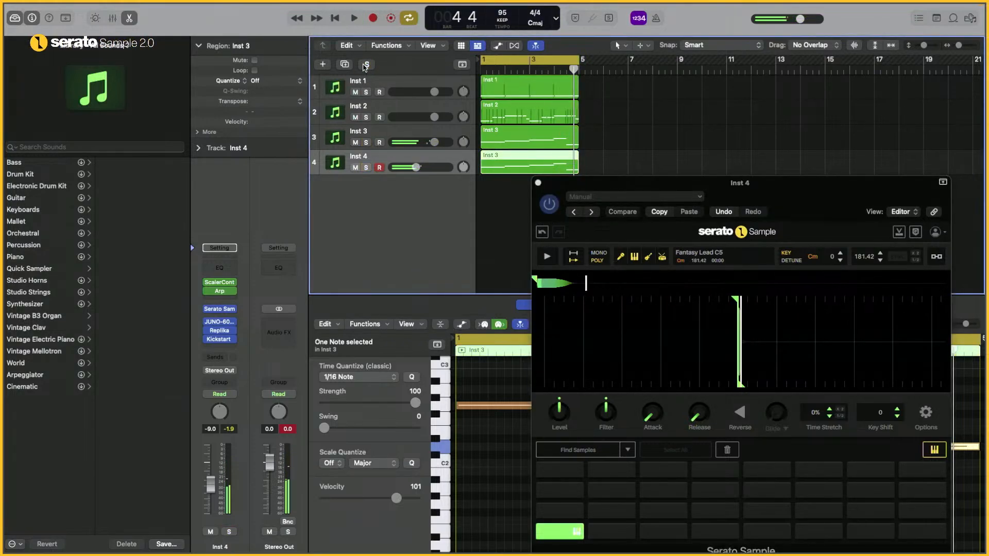
{"action": "key", "text": "space"}
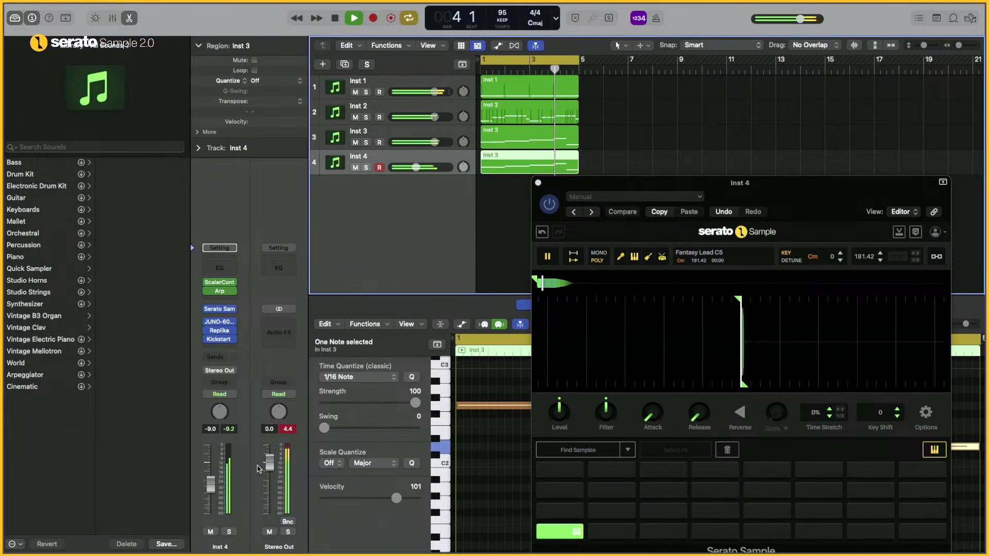
{"action": "left_click_drag", "start_coordinate": [211, 484], "coordinate": [210, 490]}
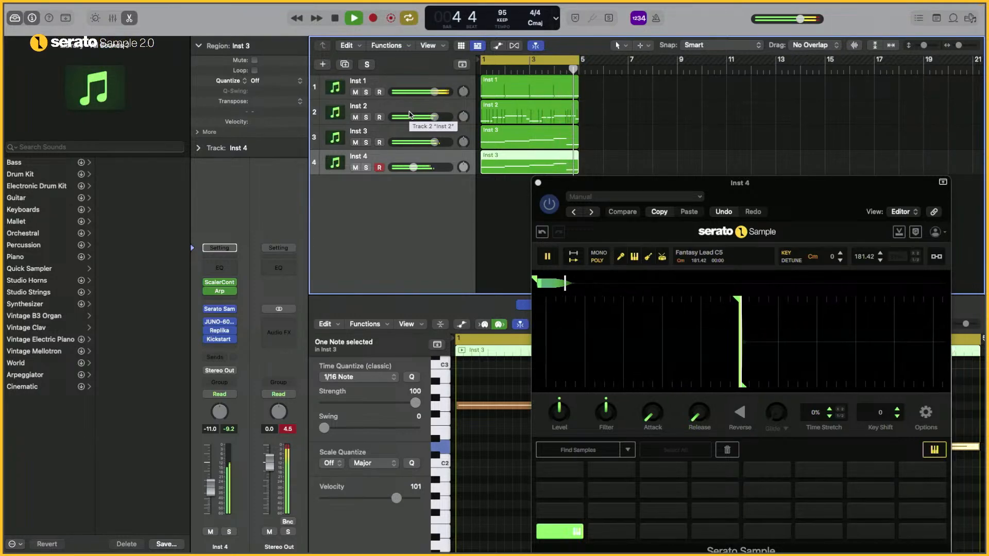
{"action": "key", "text": "space"}
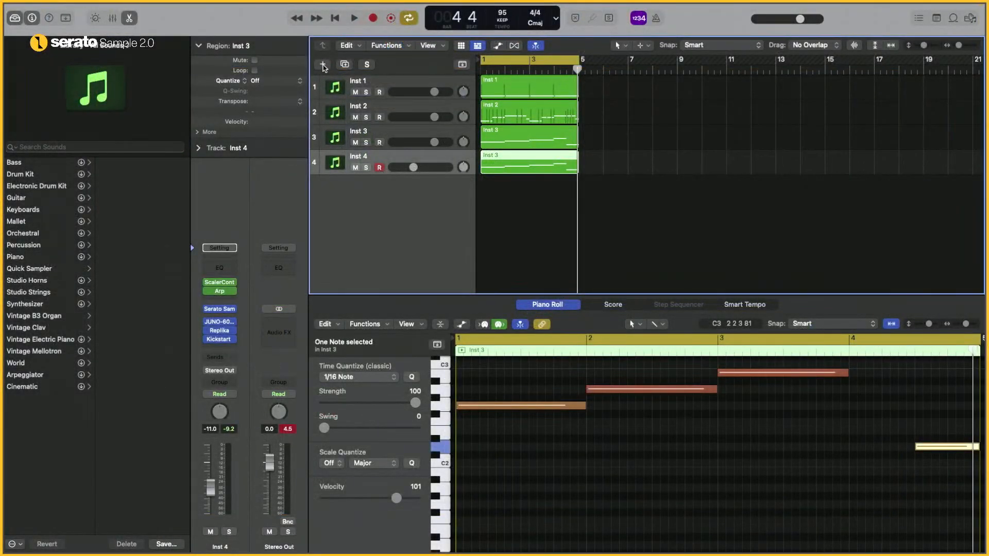
- Create a new Serato Sample instrument track and load 05 Boom Kick (Club 808 Drum Kit).wav from the LIVE STREAM SAMPLES folder
{"action": "left_click", "coordinate": [323, 65]}
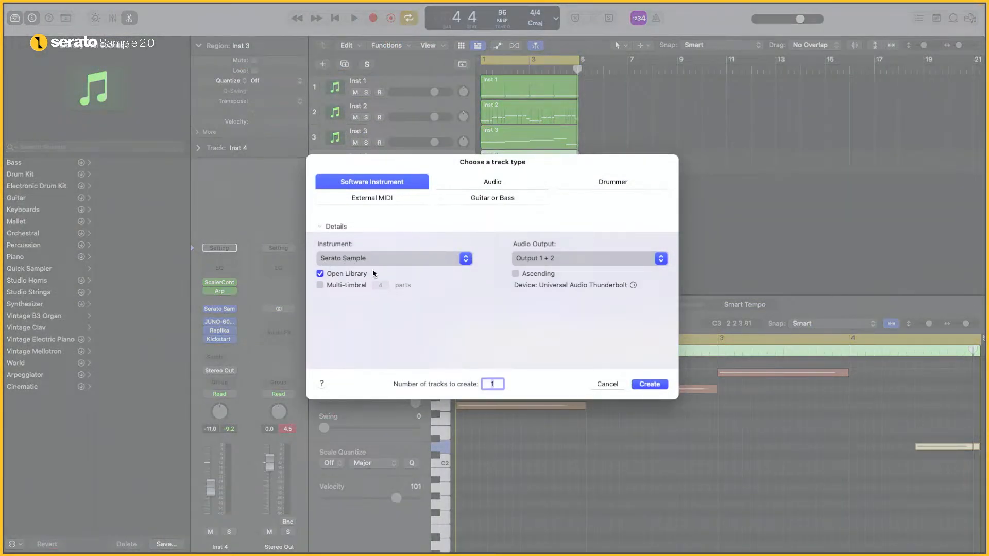
{"action": "left_click", "coordinate": [373, 259]}
{"action": "left_click", "coordinate": [638, 376]}
{"action": "left_click", "coordinate": [644, 384]}
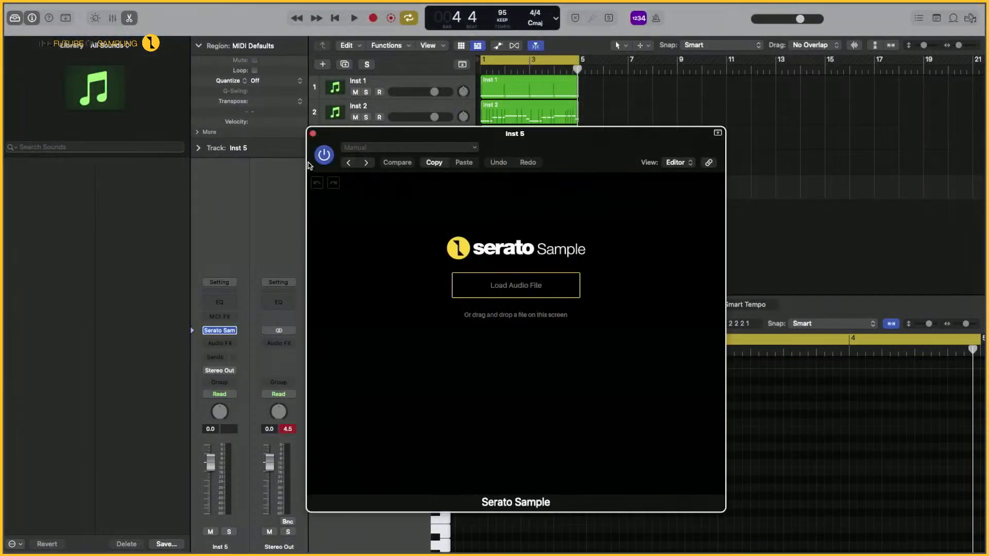
{"action": "key", "text": "super+Tab"}
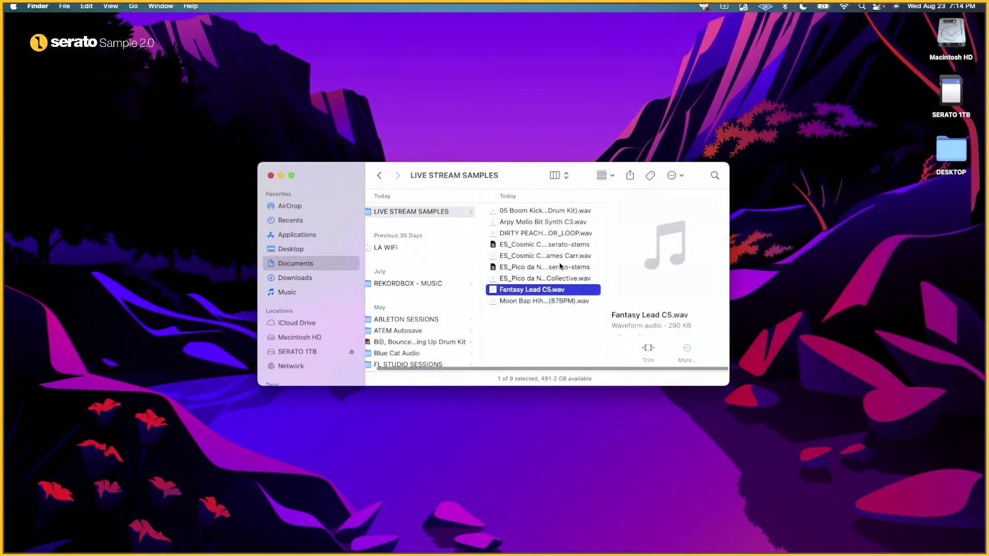
{"action": "left_click", "coordinate": [525, 211]}
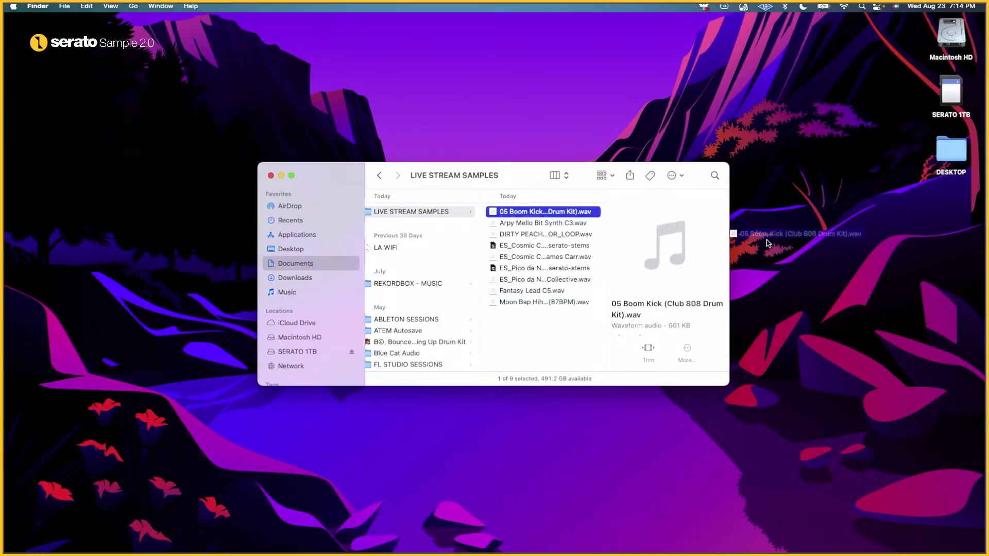
{"action": "left_click_drag", "start_coordinate": [768, 243], "coordinate": [519, 287]}
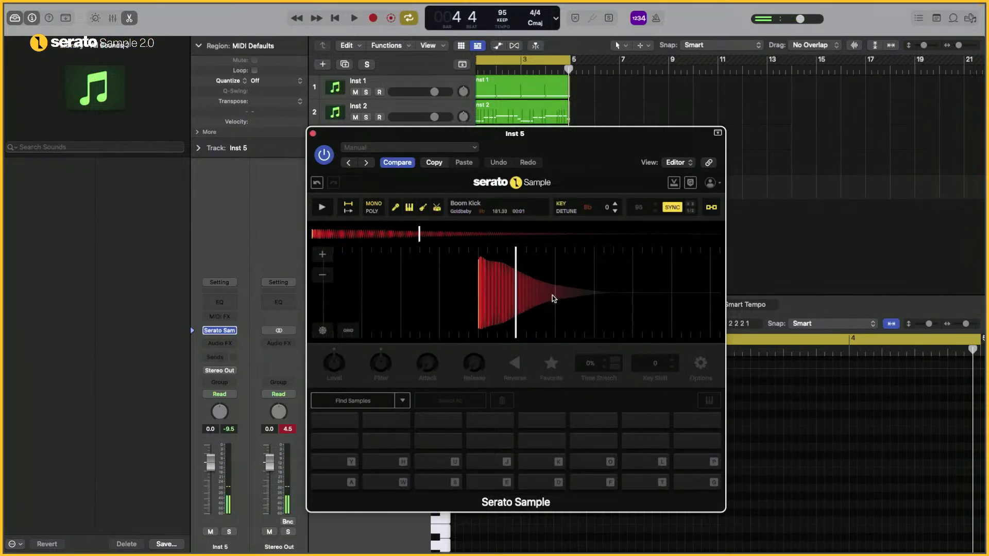
- Assign the Boom Kick to pad A, remove the extra cue on pad K, and shift the sample's key by -6 to E
{"action": "key", "text": "k"}
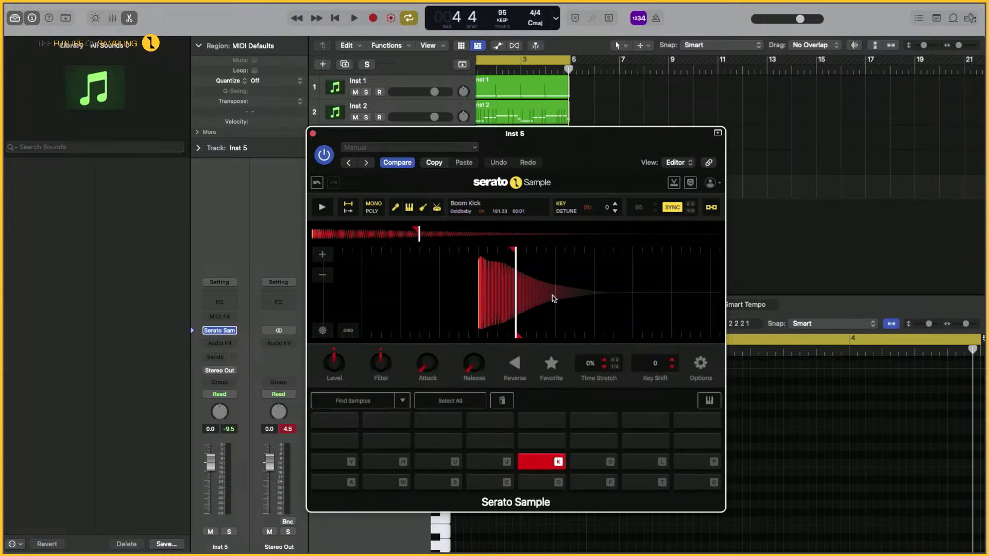
{"action": "key", "text": "a"}
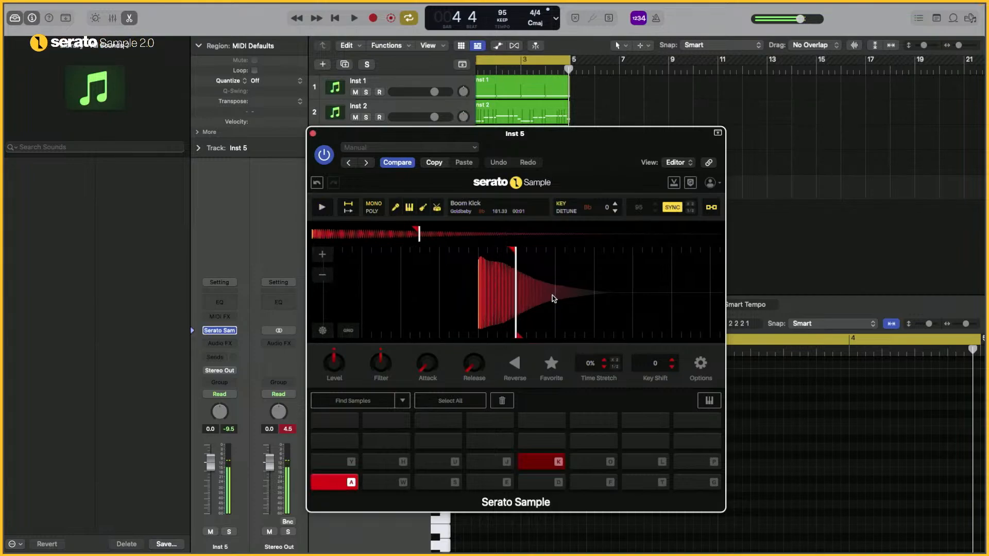
{"action": "left_click", "coordinate": [548, 461]}
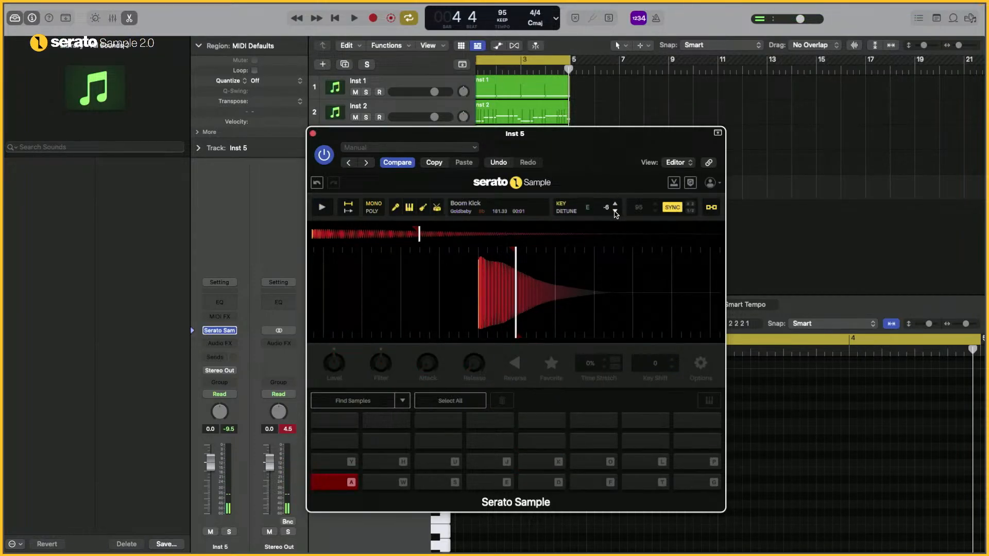
- Audition the retuned kick, keep only pad A's cue, and turn on keyboard mode for that pad
{"action": "key", "text": "a"}
{"action": "key", "text": "k"}
{"action": "key", "text": "l"}
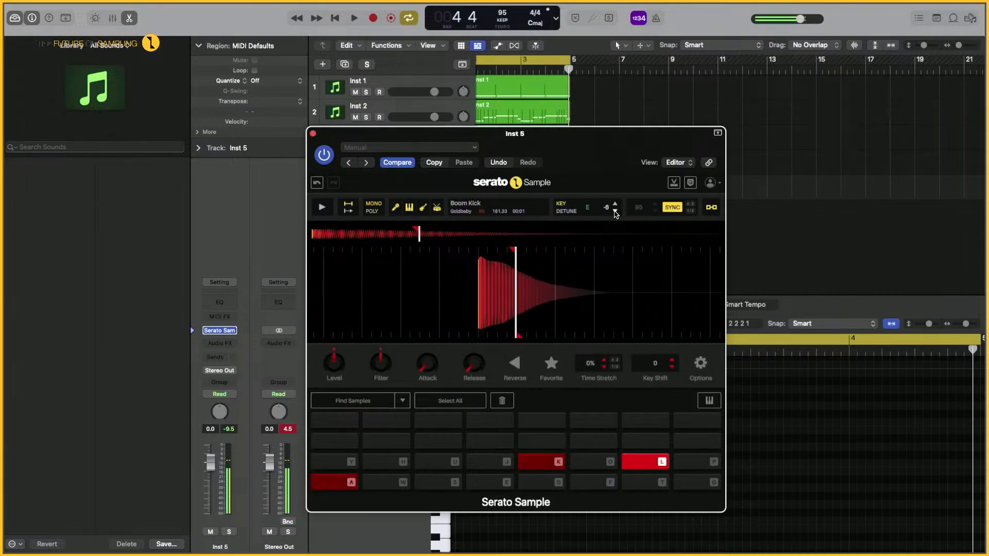
{"action": "key", "text": "semicolon"}
{"action": "key", "text": "k"}
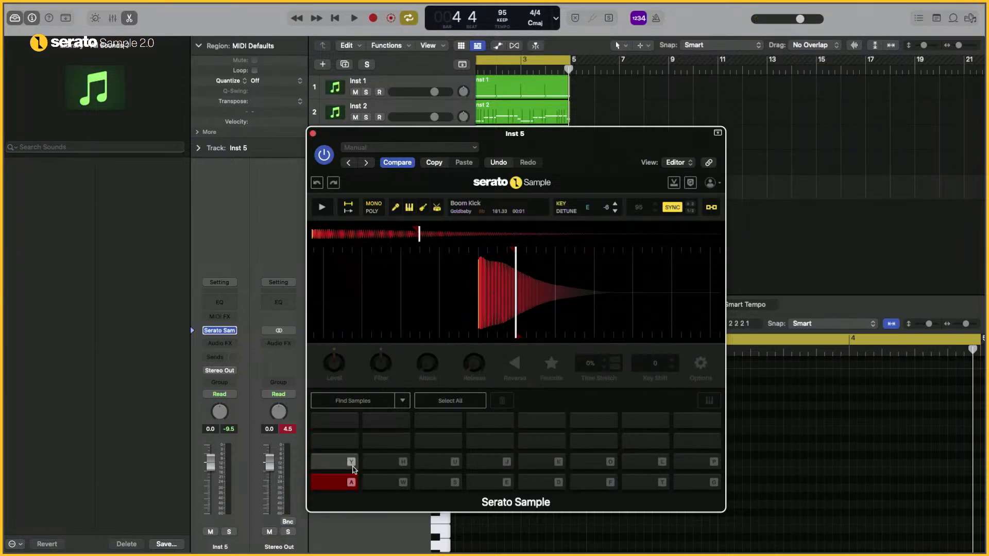
{"action": "left_click", "coordinate": [335, 482]}
{"action": "left_click", "coordinate": [709, 401]}
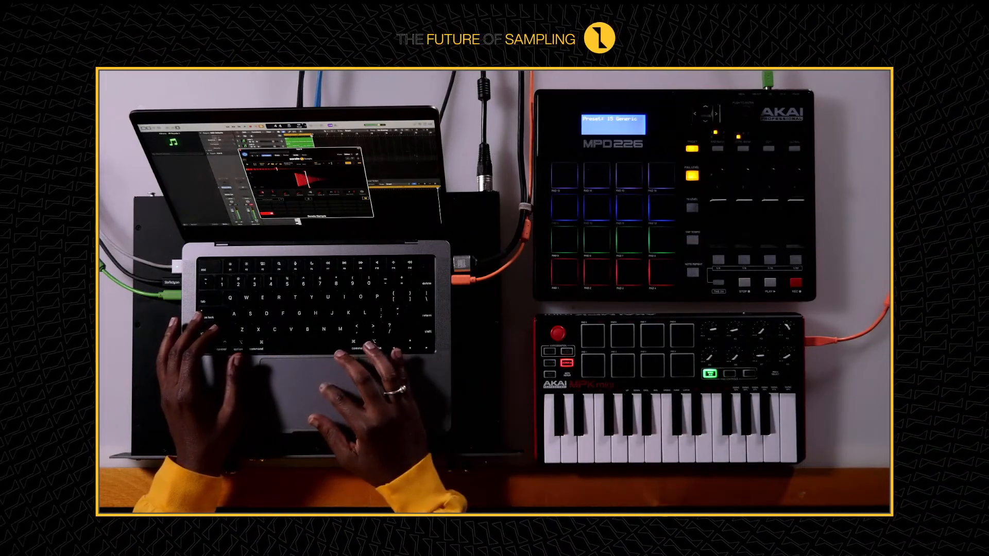
- Insert the RC-20 Retro Color effect on Inst 5 and move its window beside Serato Sample
{"action": "left_click", "coordinate": [227, 189]}
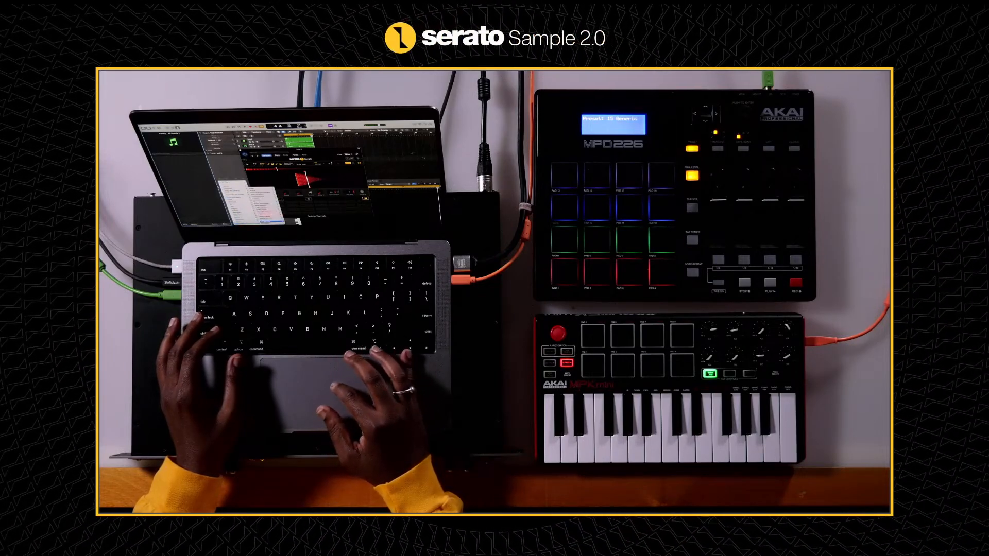
{"action": "left_click", "coordinate": [272, 223]}
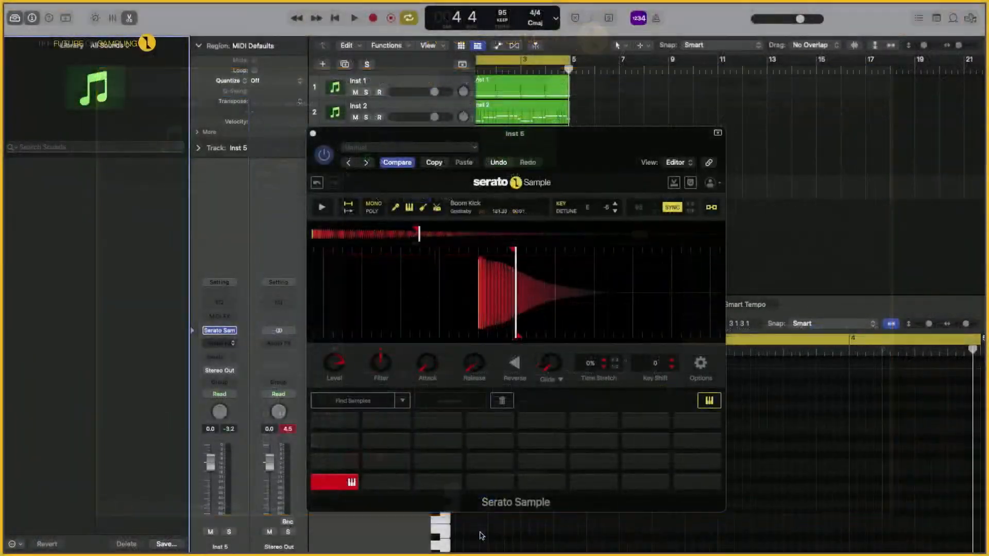
{"action": "left_click", "coordinate": [482, 329]}
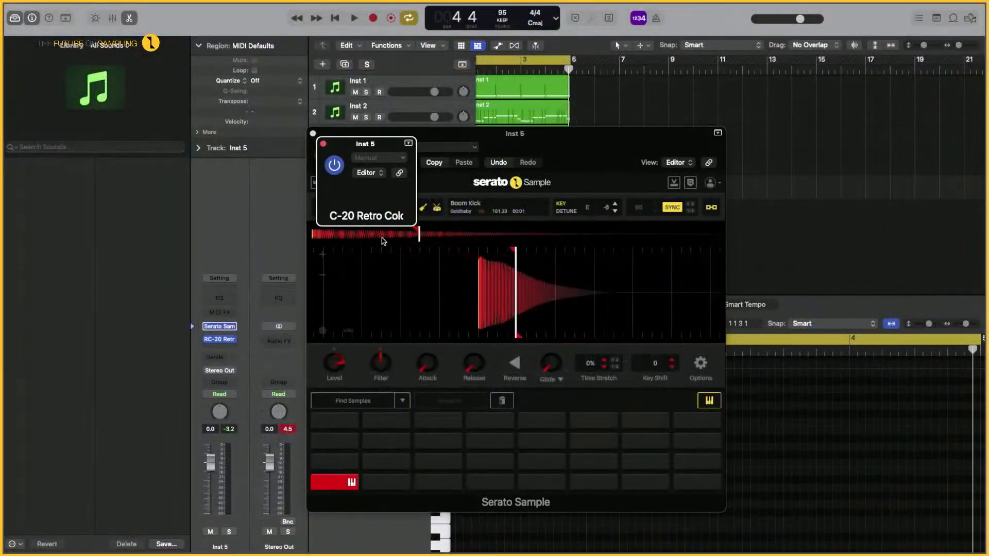
{"action": "left_click_drag", "start_coordinate": [574, 150], "coordinate": [328, 133]}
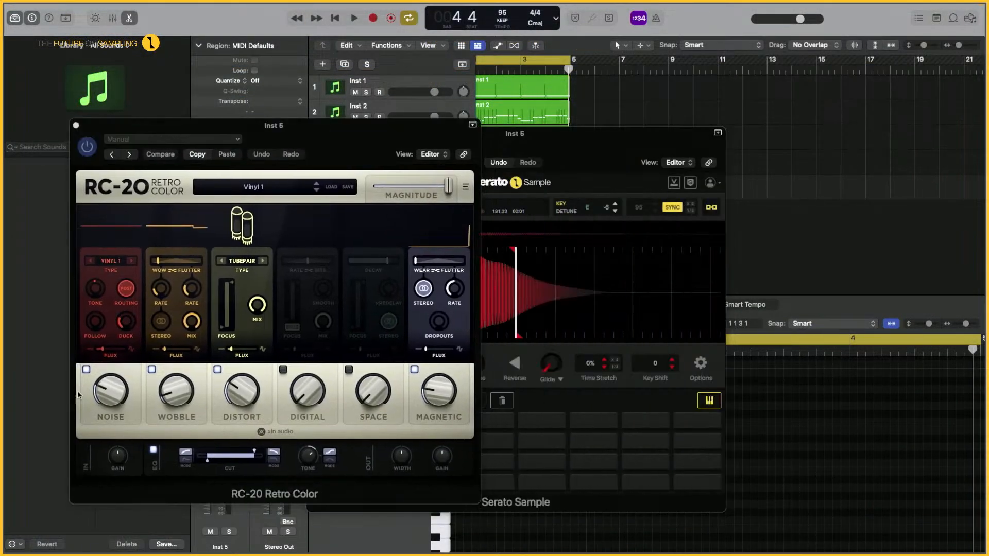
- Turn RC-20's Noise, Wobble and Magnetic down to 0%, raise Distort to about two thirds, and close the effect window
{"action": "left_click_drag", "start_coordinate": [95, 396], "coordinate": [105, 466]}
{"action": "left_click_drag", "start_coordinate": [188, 400], "coordinate": [199, 480]}
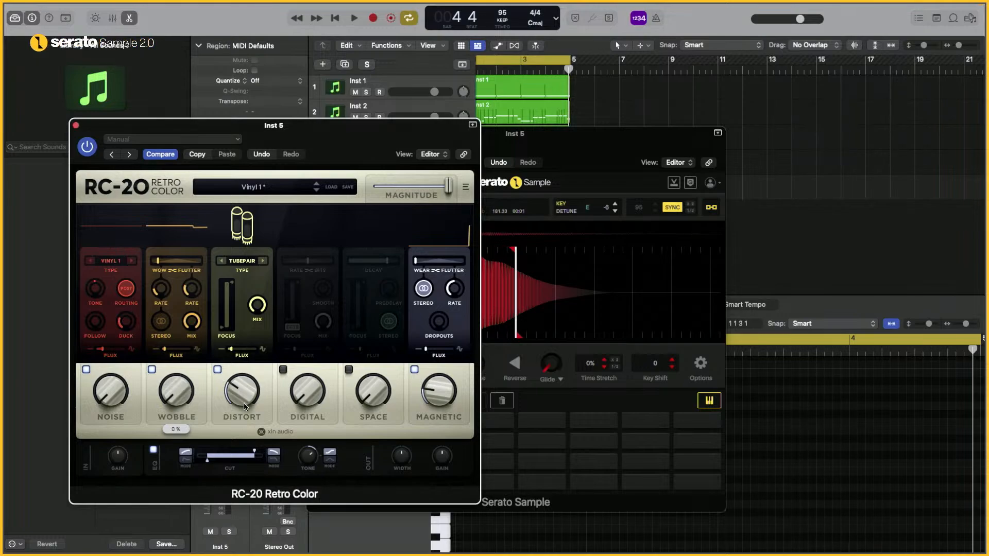
{"action": "left_click_drag", "start_coordinate": [244, 407], "coordinate": [224, 329]}
{"action": "left_click_drag", "start_coordinate": [429, 398], "coordinate": [449, 530]}
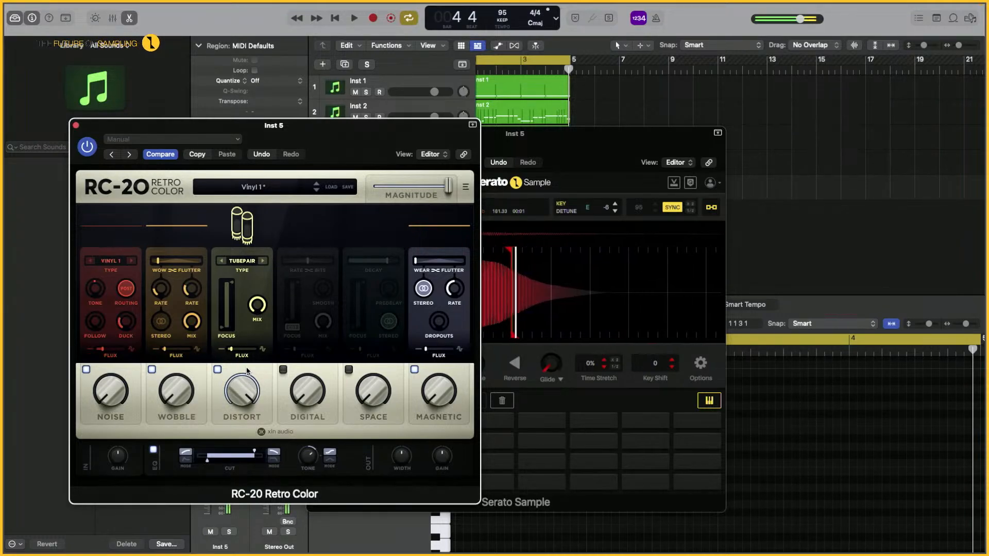
{"action": "left_click_drag", "start_coordinate": [232, 418], "coordinate": [225, 449]}
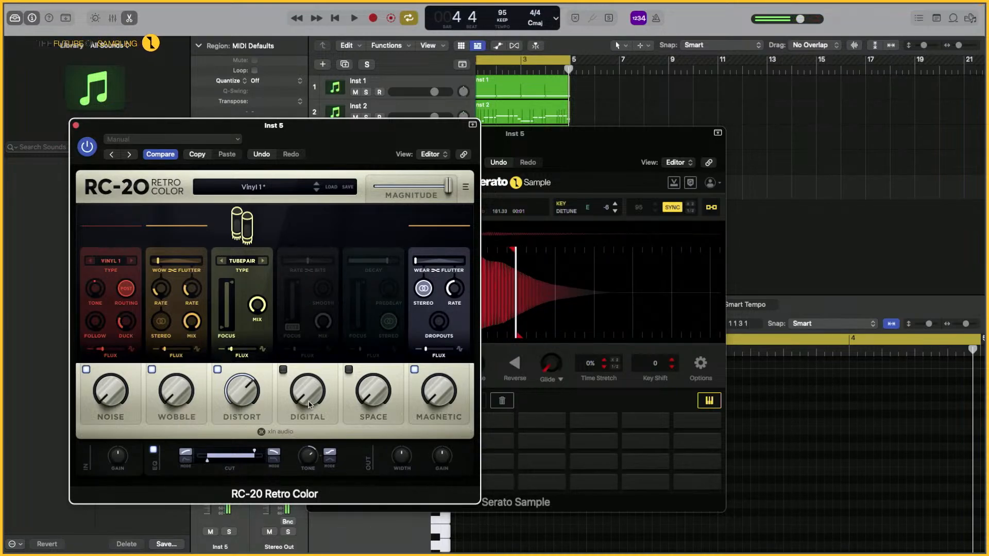
{"action": "left_click", "coordinate": [76, 125]}
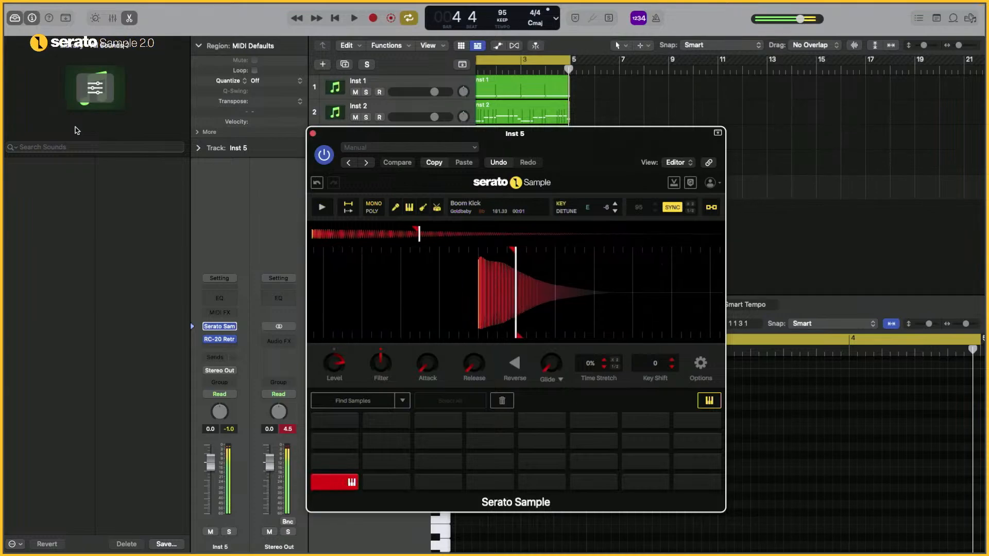
- Play the beat to audition the distorted Boom Kick against the other tracks, and close the Serato Sample window
{"action": "key", "text": "space"}
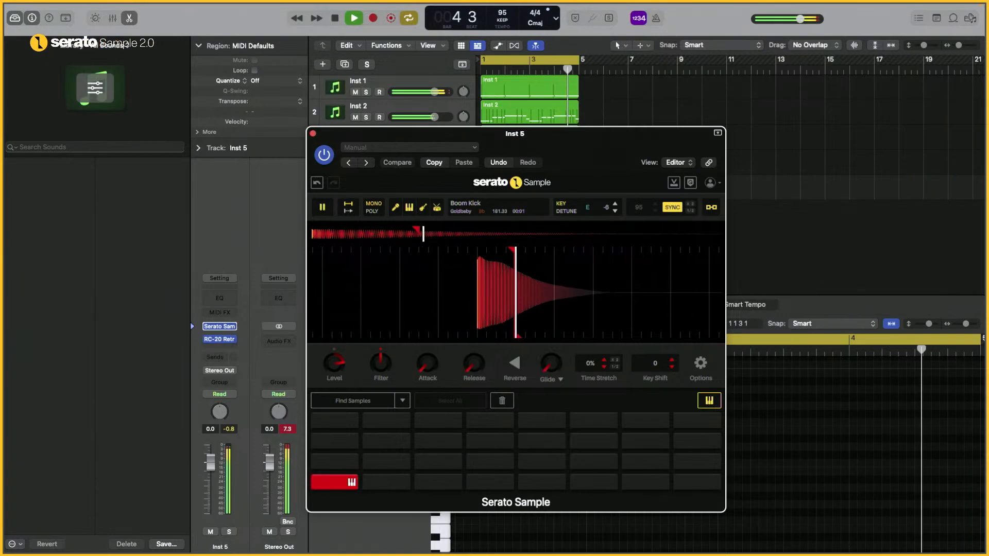
{"action": "key", "text": "space"}
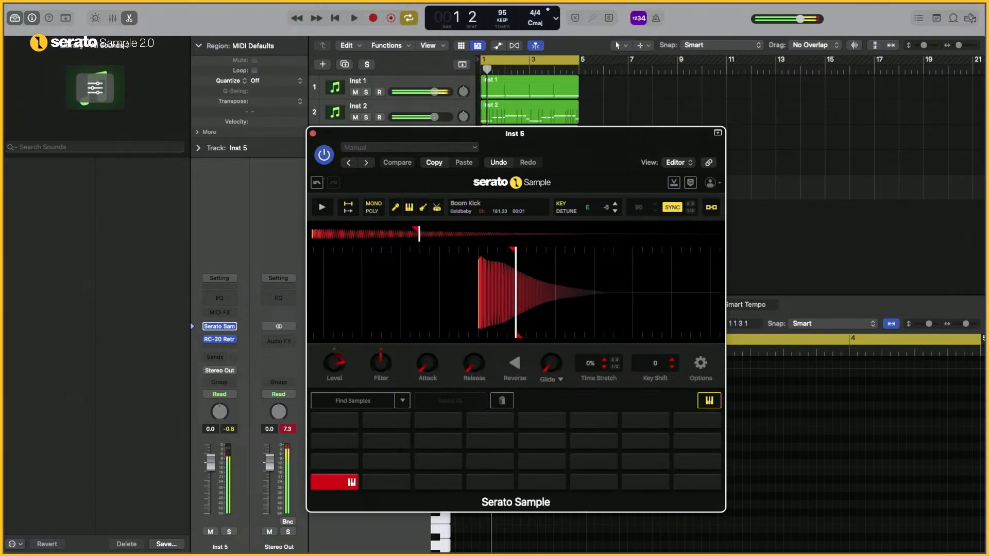
{"action": "left_click", "coordinate": [312, 133]}
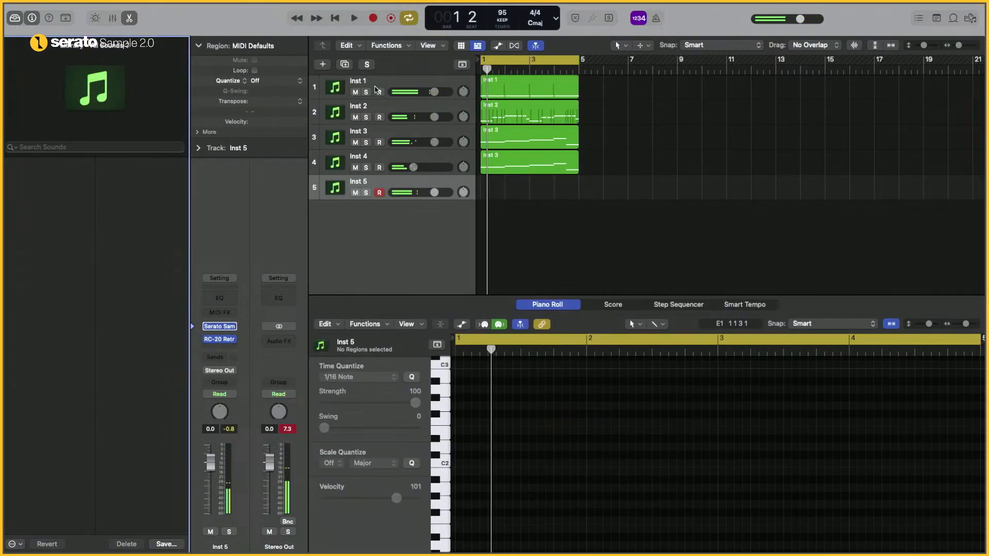
- Record the four-bar Boom Kick bass line on the Inst 5 track
{"action": "left_click", "coordinate": [372, 19]}
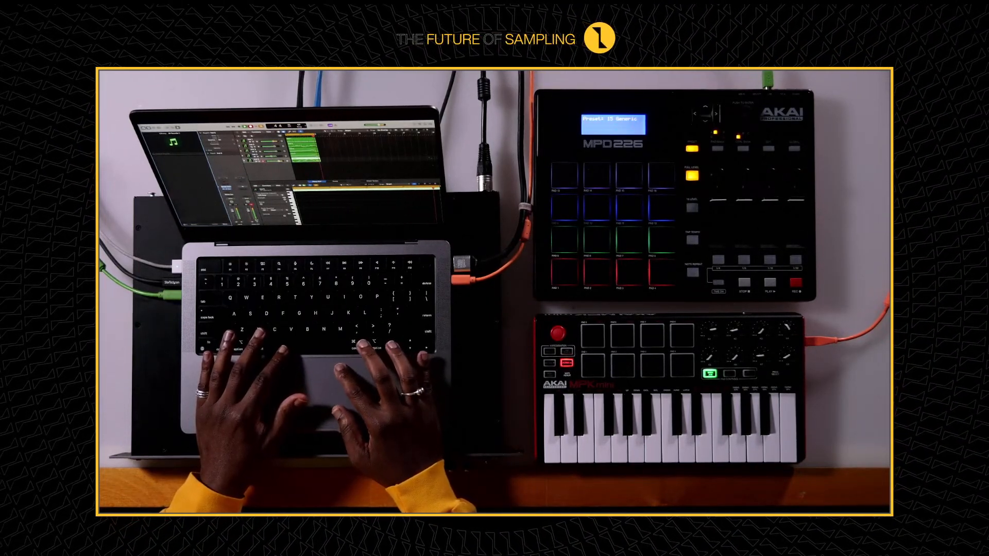
{"action": "key", "text": "space"}
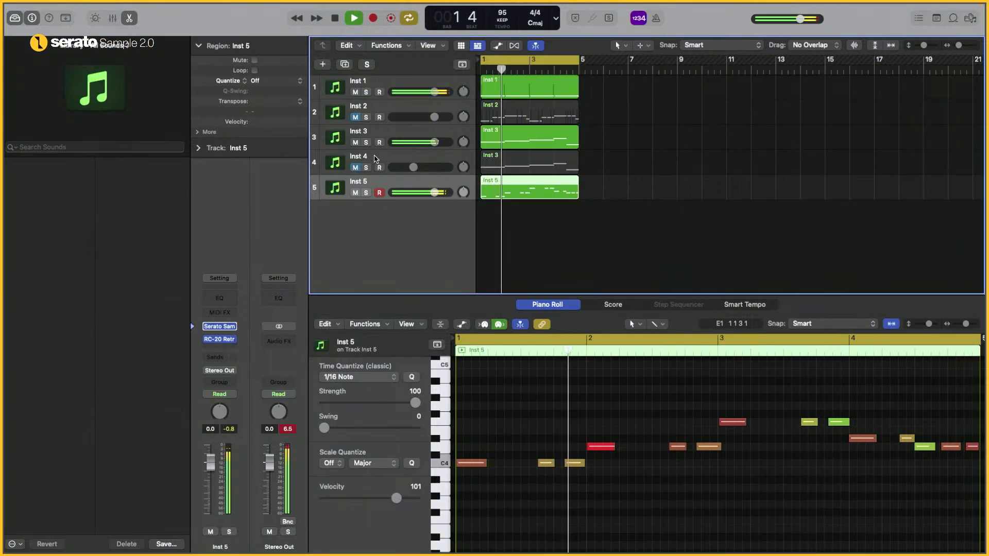
- Audition the recorded bass with the other layers, muting Inst 3 and bringing Inst 2 and Inst 3 back in during playback
{"action": "left_click", "coordinate": [354, 142]}
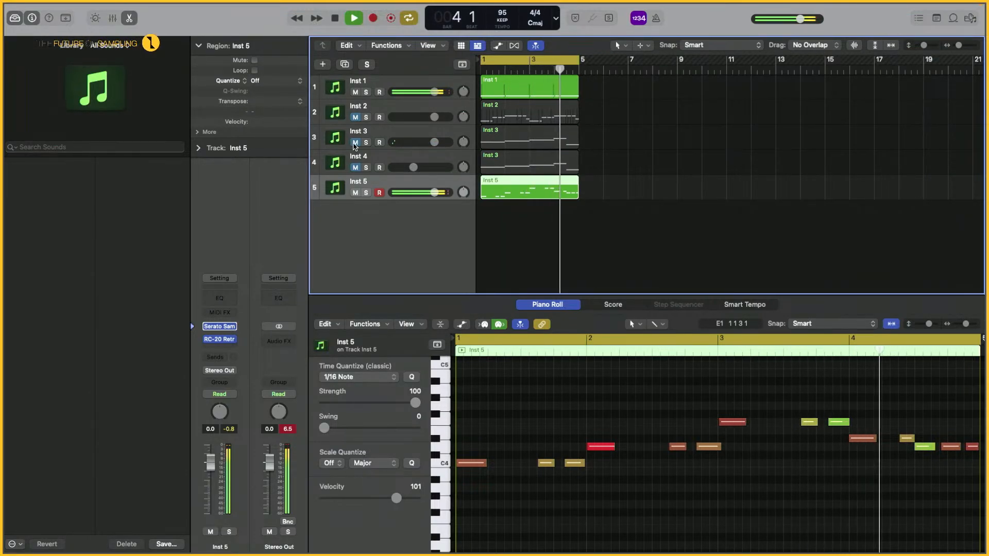
{"action": "left_click", "coordinate": [355, 118]}
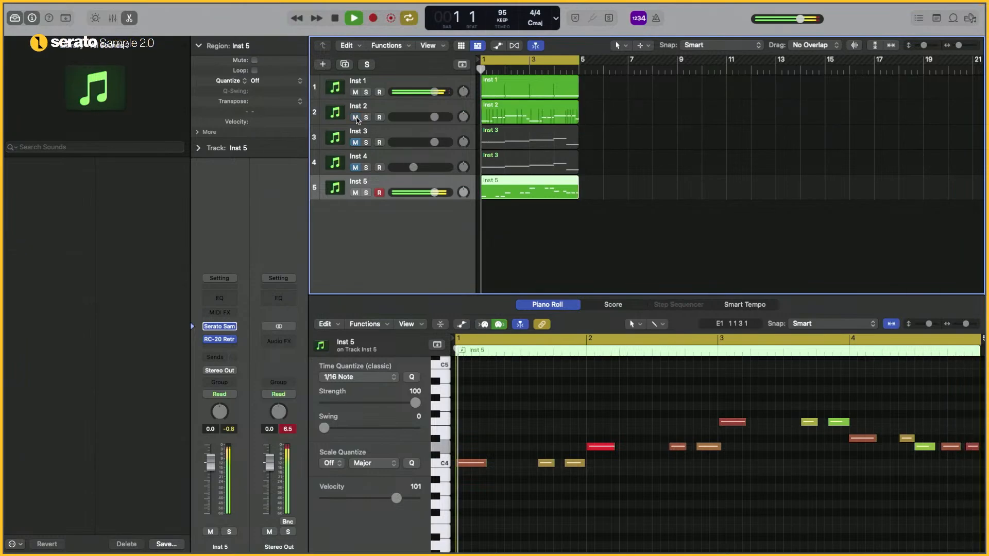
{"action": "left_click", "coordinate": [356, 143]}
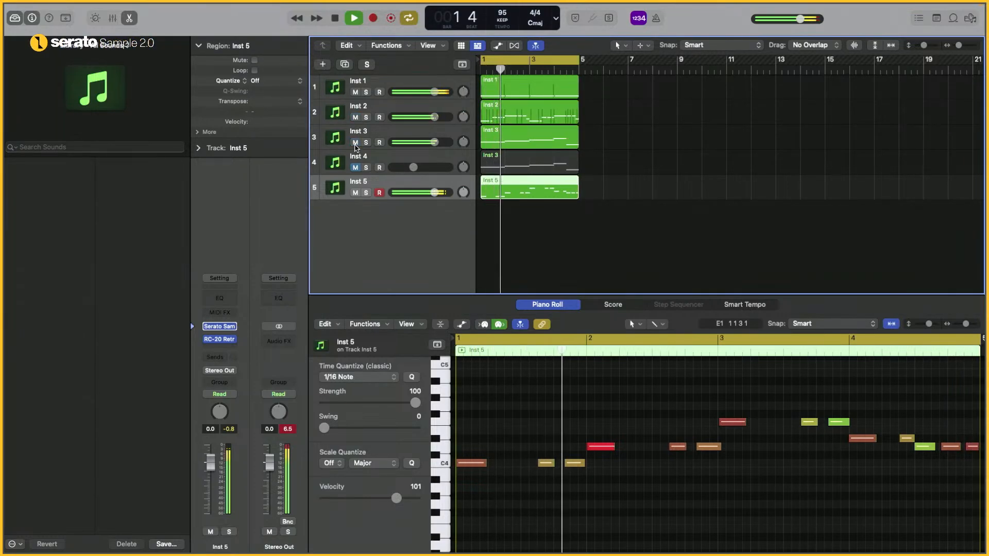
{"action": "key", "text": "space"}
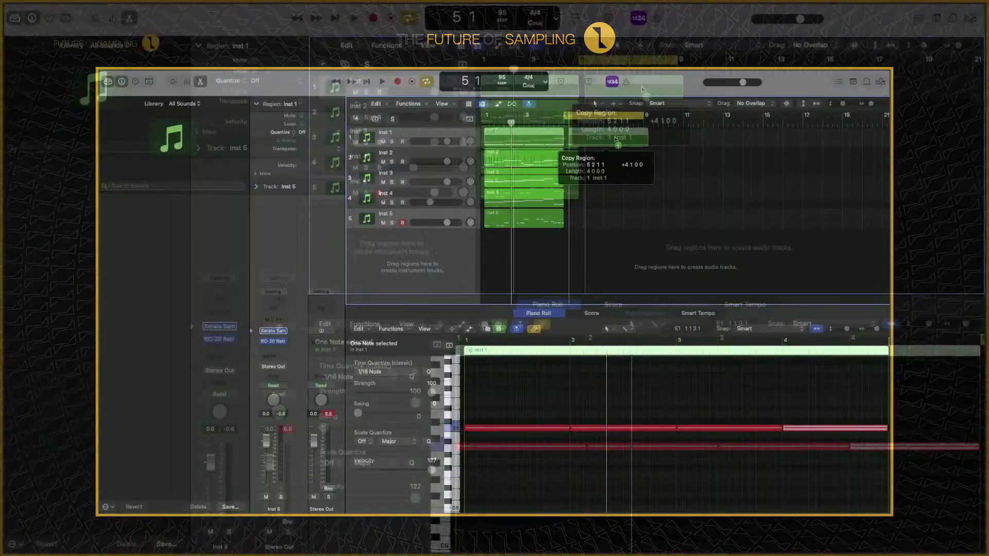
- Copy the four-bar Inst 1 region to bar 5 and play back the copied section
{"action": "left_click_drag", "start_coordinate": [626, 93], "coordinate": [627, 92]}
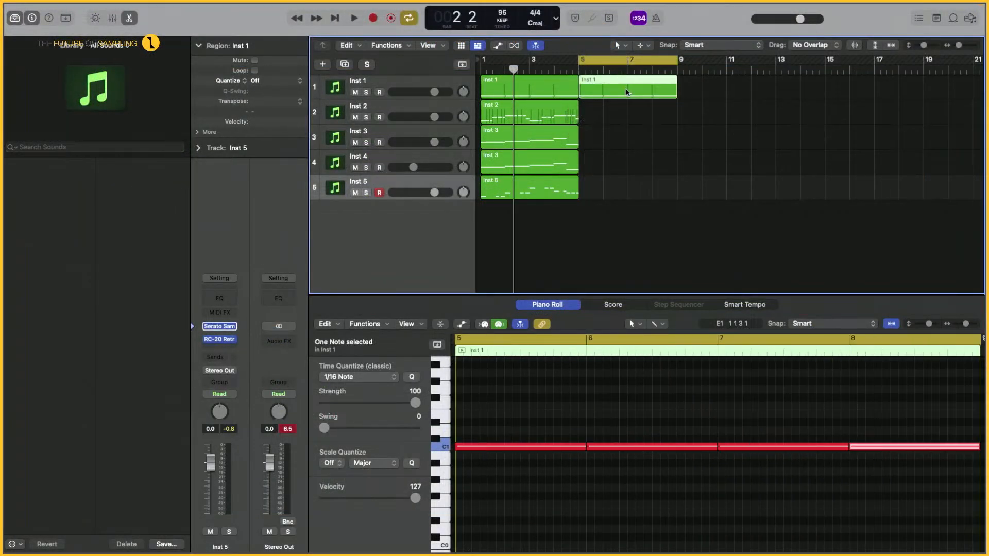
{"action": "key", "text": "space"}
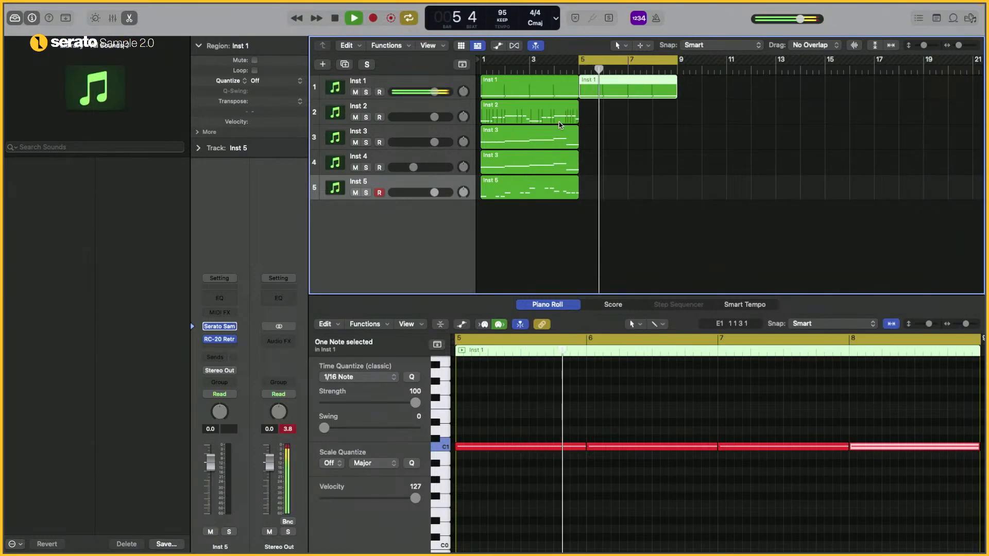
{"action": "key", "text": "space"}
- Create one new software instrument track with Serato Sample as its instrument and Output 1 + 2 as its audio output
{"action": "left_click", "coordinate": [410, 183]}
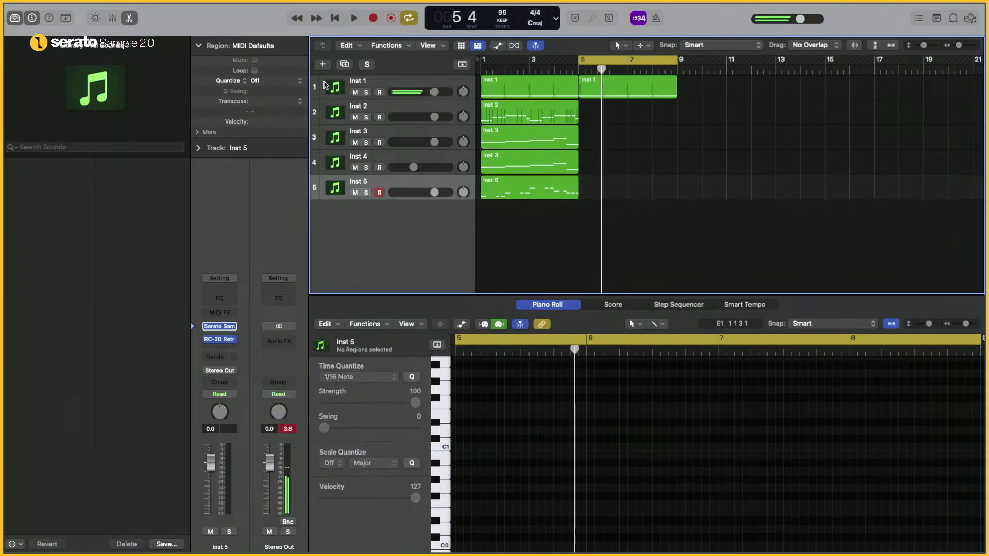
{"action": "left_click", "coordinate": [323, 64]}
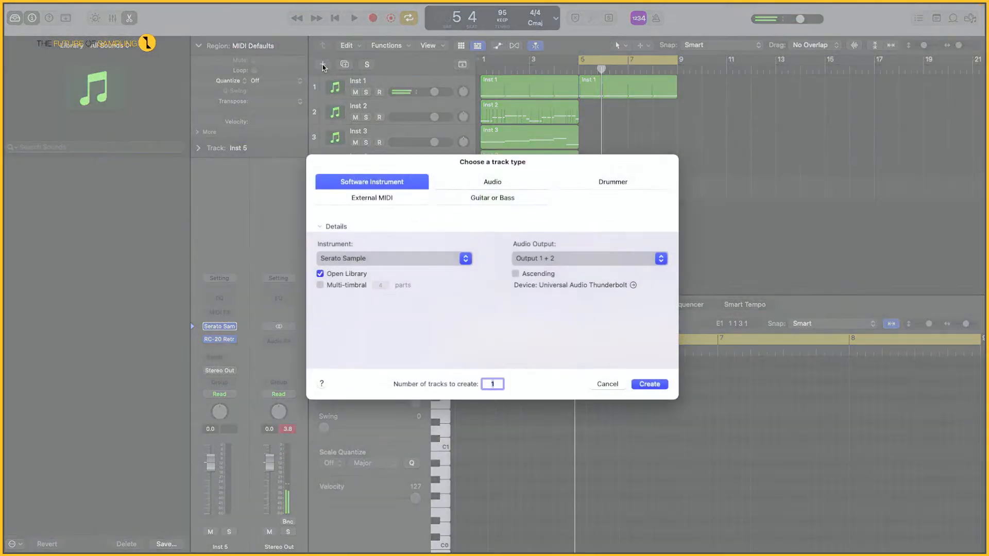
{"action": "left_click", "coordinate": [637, 384]}
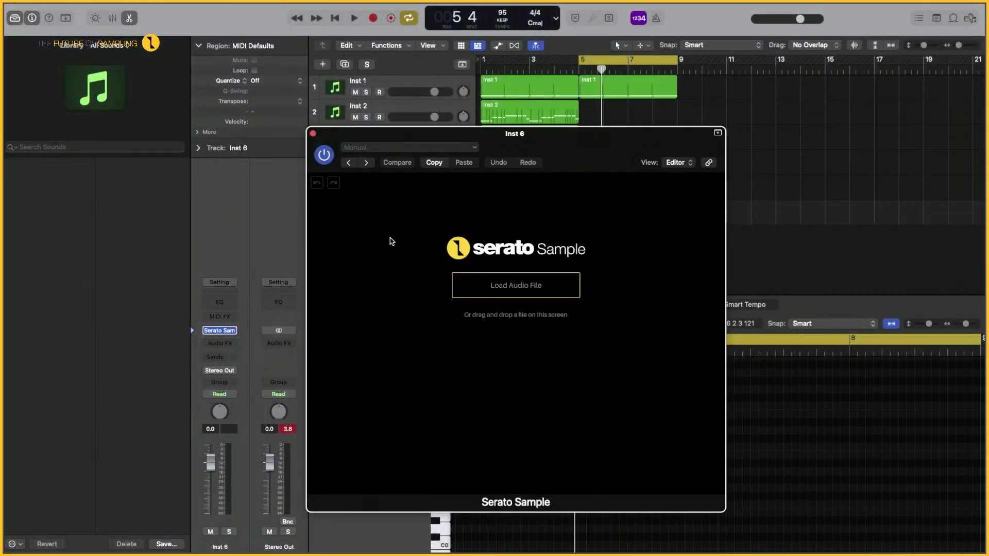
- Switch to Finder and load the DIRTY PEACH loop from the LIVE STREAM SAMPLES folder into Serato Sample on Inst 6
{"action": "key", "text": "super+Tab"}
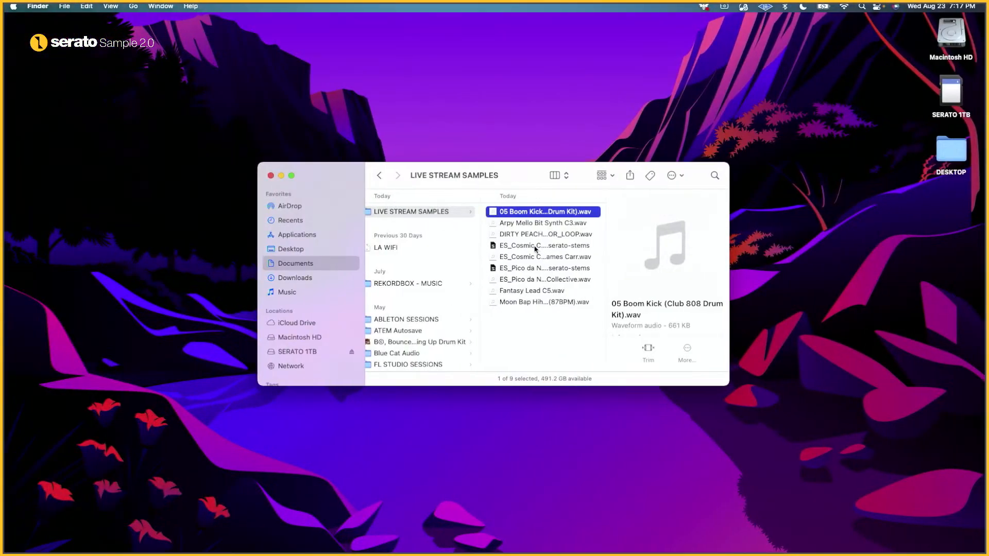
{"action": "left_click", "coordinate": [521, 245]}
{"action": "left_click", "coordinate": [516, 235]}
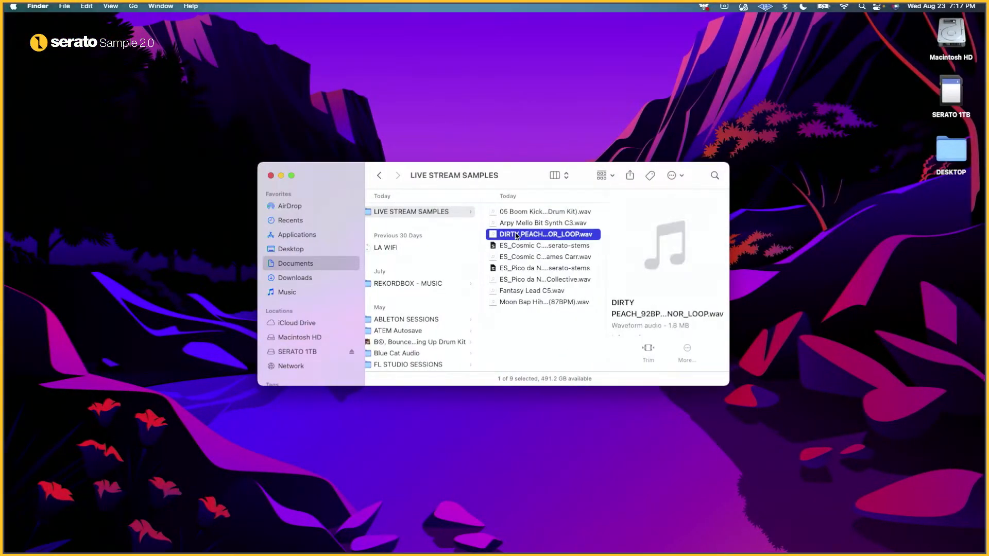
{"action": "left_click_drag", "start_coordinate": [516, 235], "coordinate": [489, 284]}
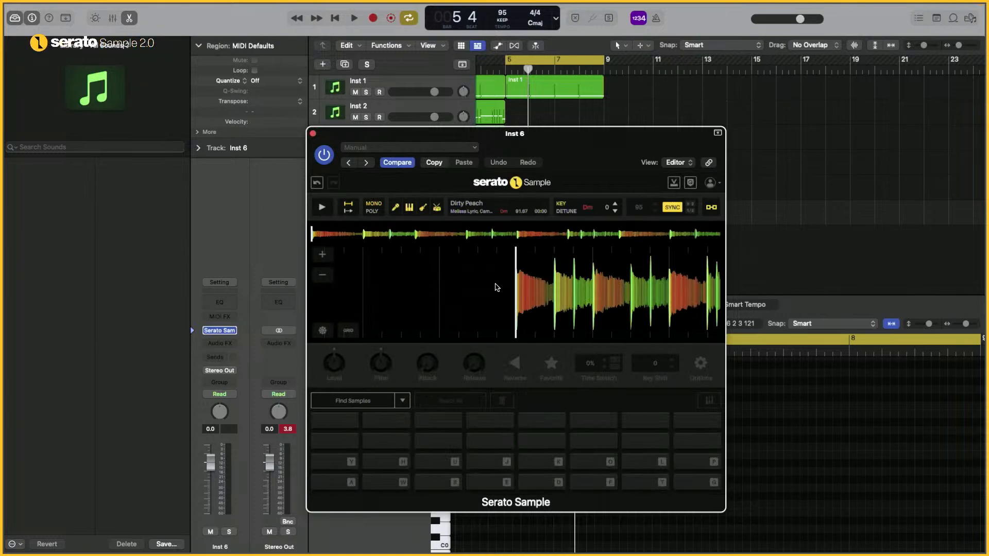